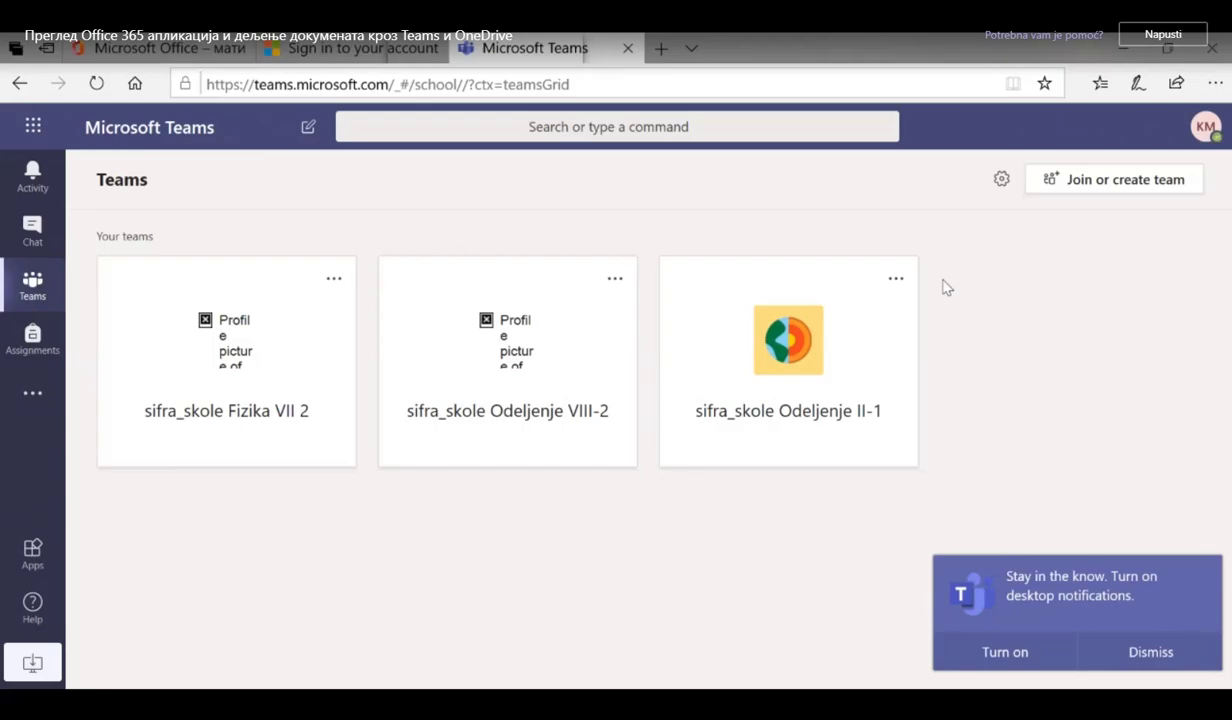
View the recent chats and return to the overview of teams.
left_click(37, 238)
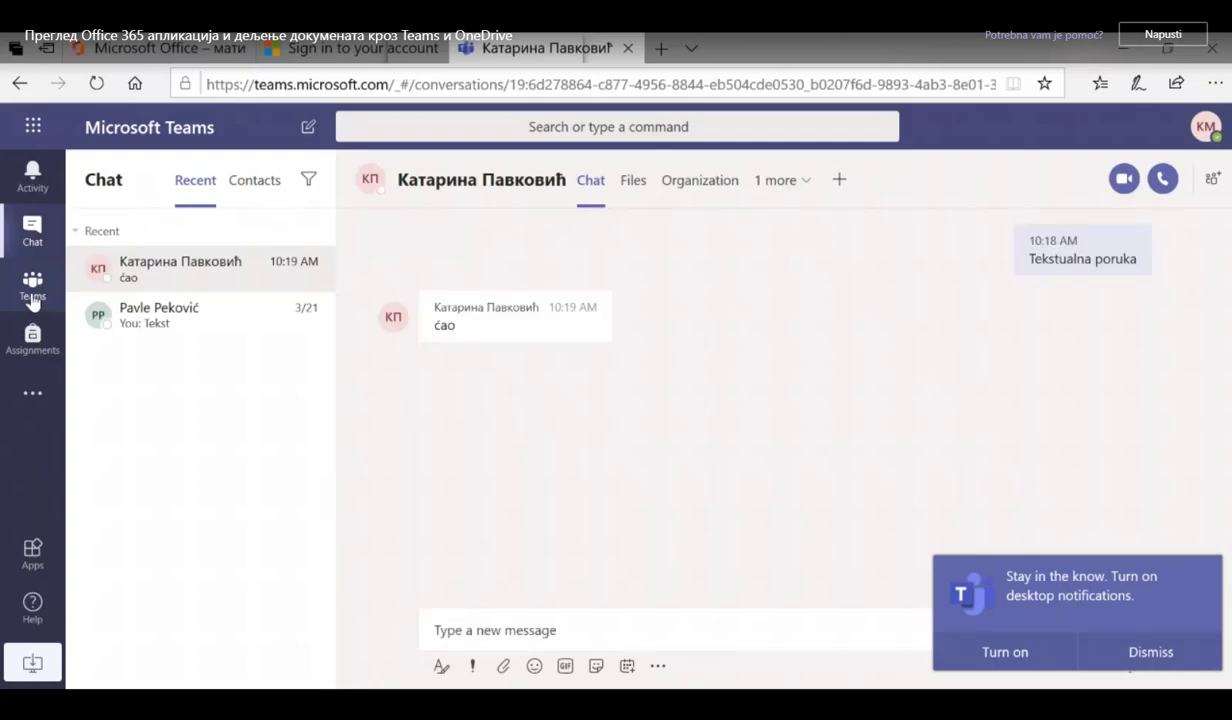
left_click(32, 286)
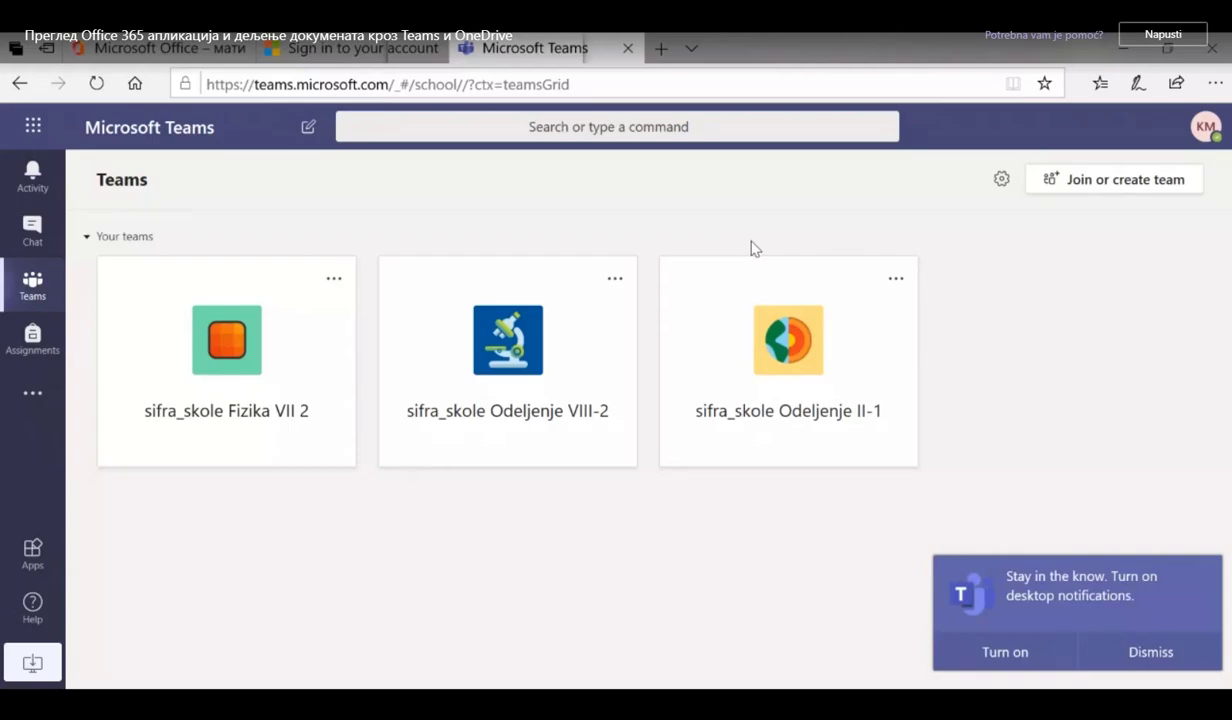
Open the Teams settings and dismiss the desktop notifications prompt.
left_click(1200, 135)
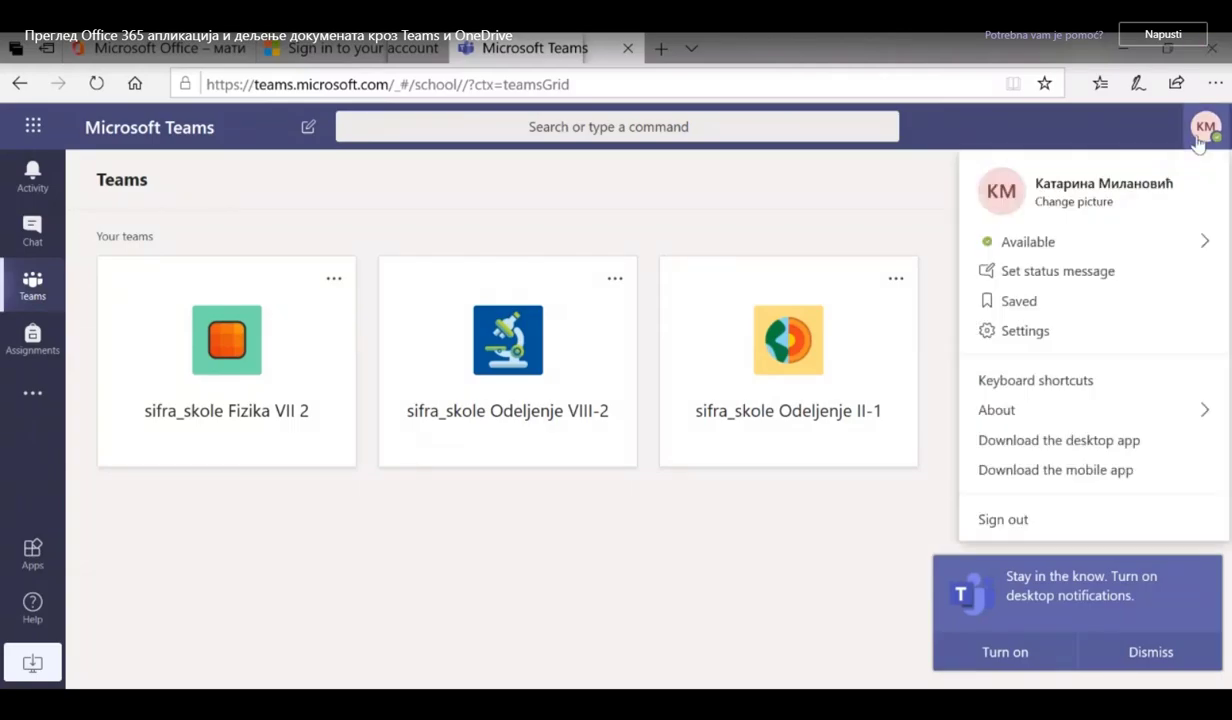
left_click(1050, 335)
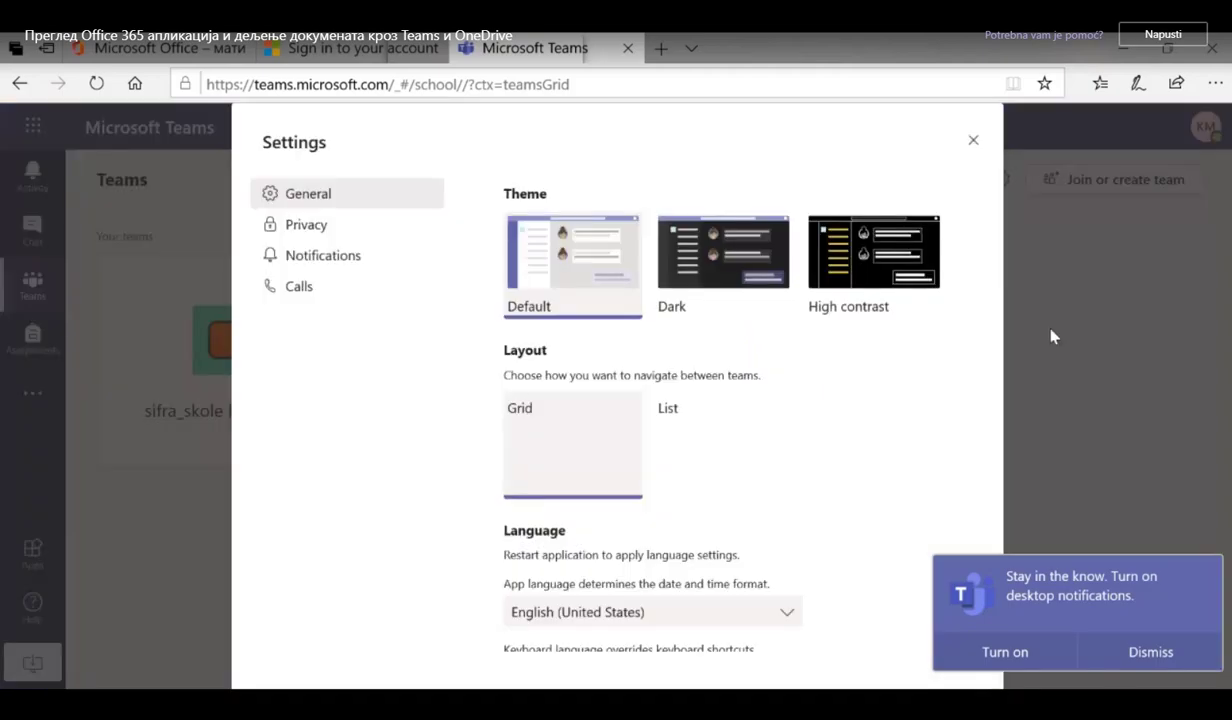
left_click(1140, 652)
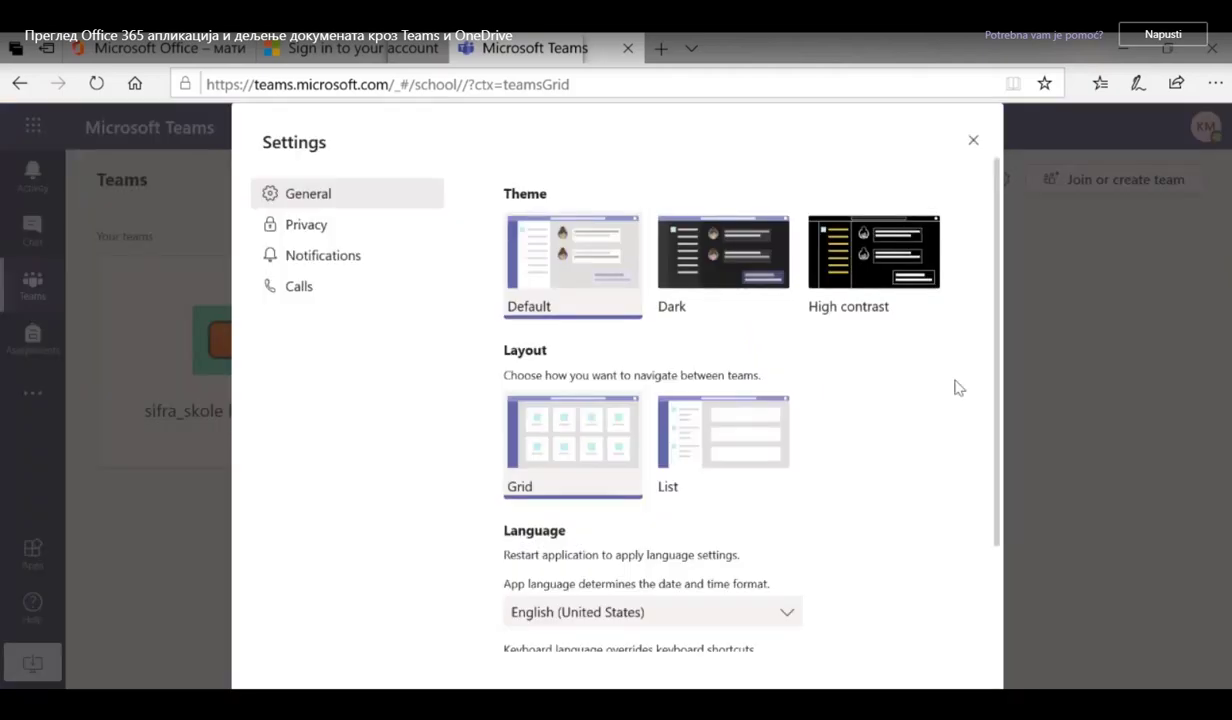
Set the app language to Srpski (Srbija) in the general settings, then save and restart Teams.
scroll(958, 384, "down", 2)
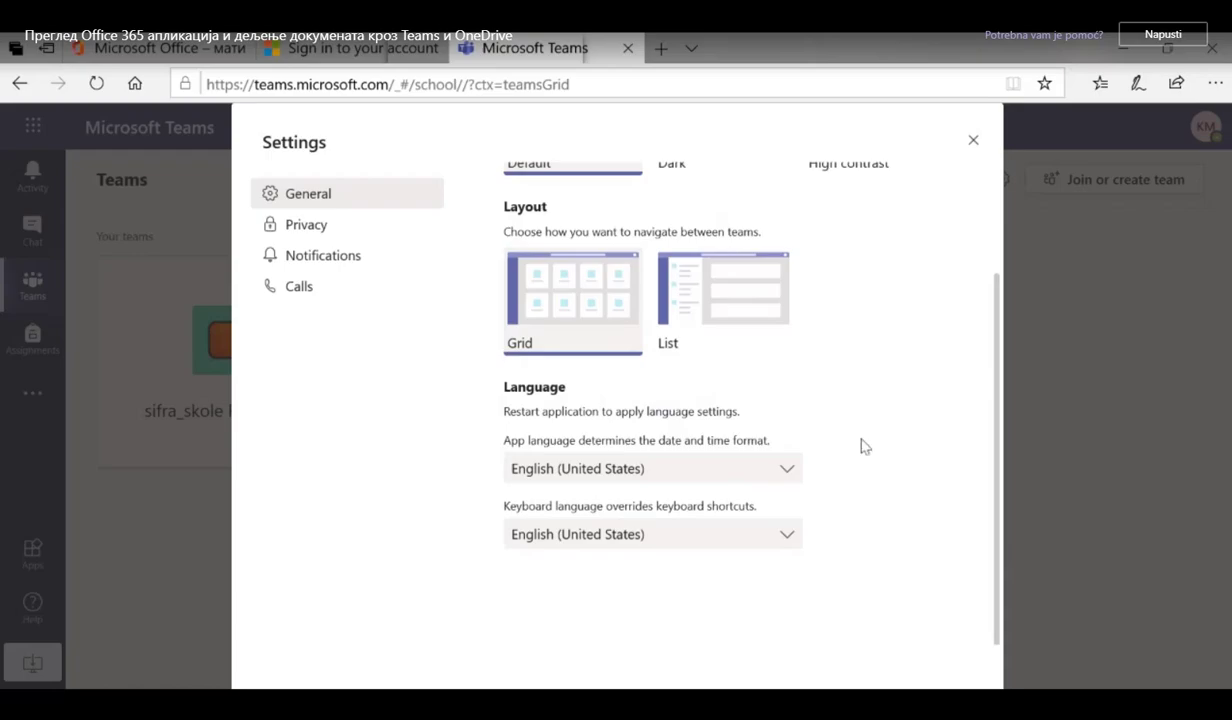
left_click(789, 470)
scroll(745, 380, "down", 6)
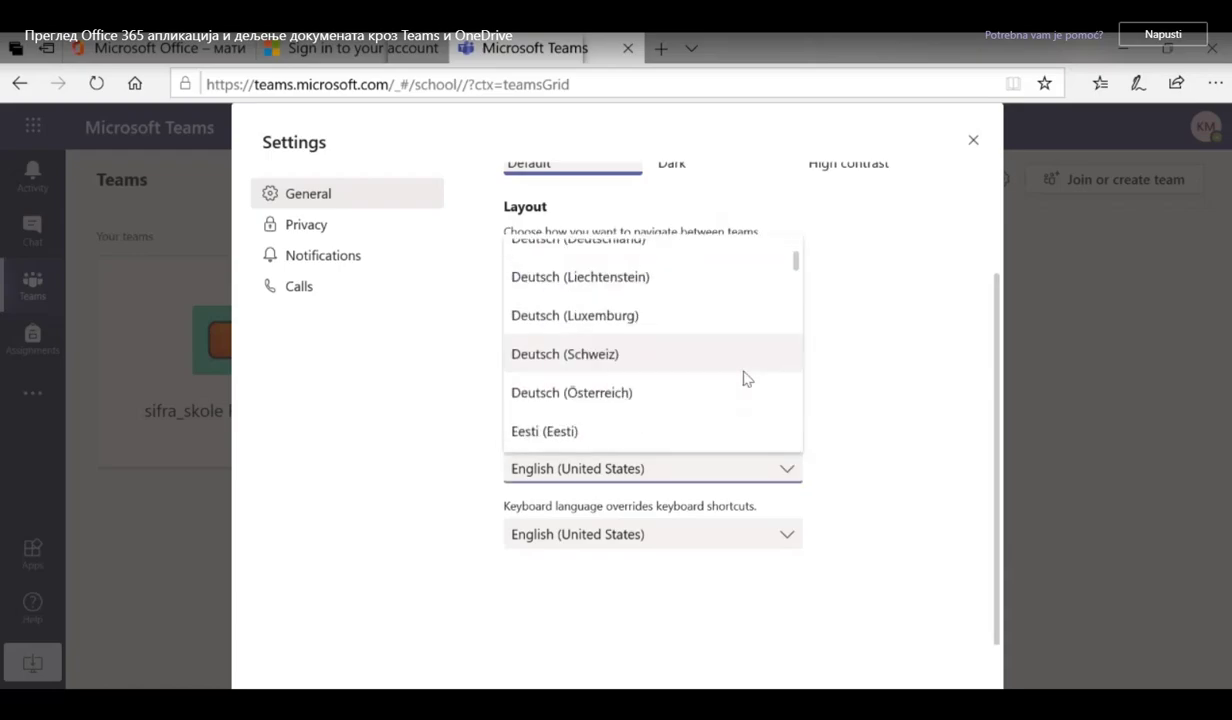
scroll(745, 380, "down", 2)
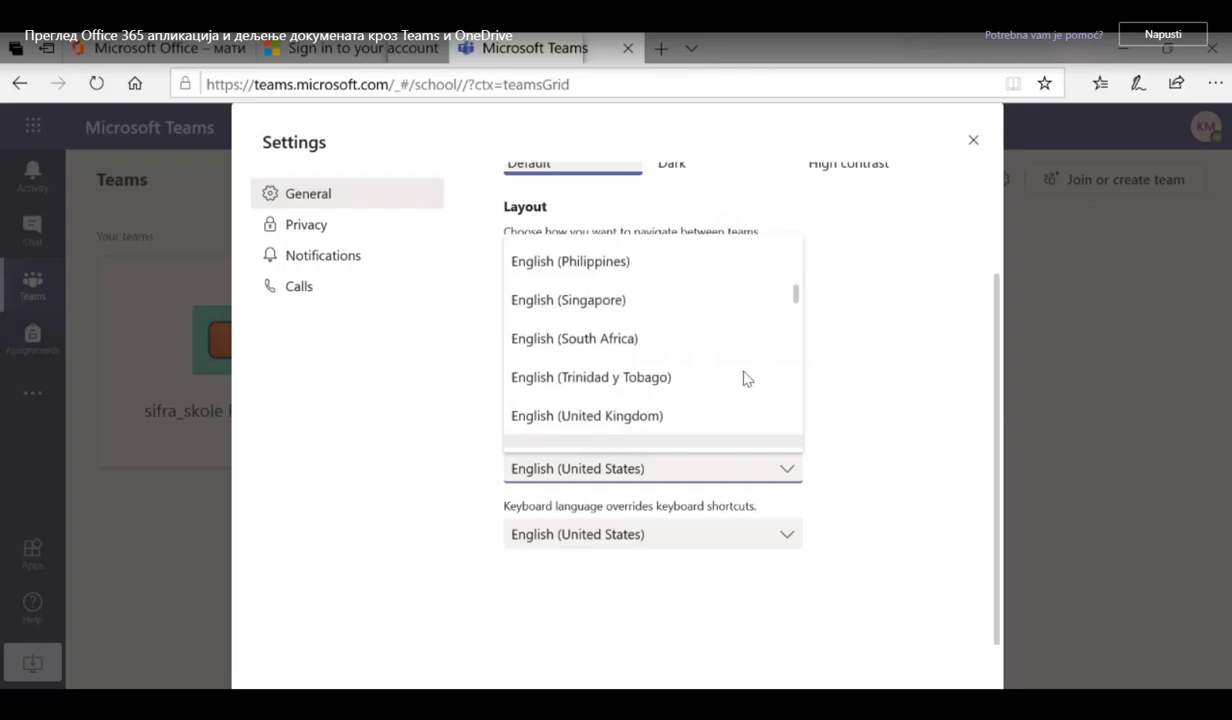
scroll(745, 379, "down", 6)
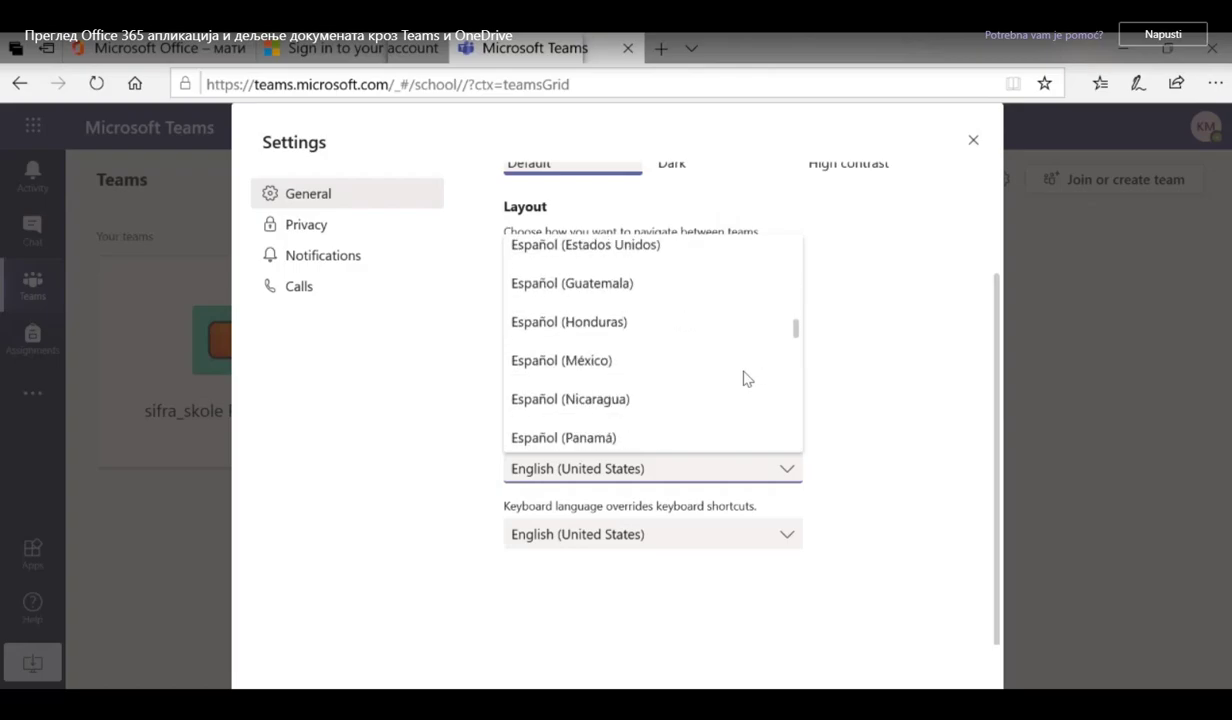
scroll(745, 379, "down", 10)
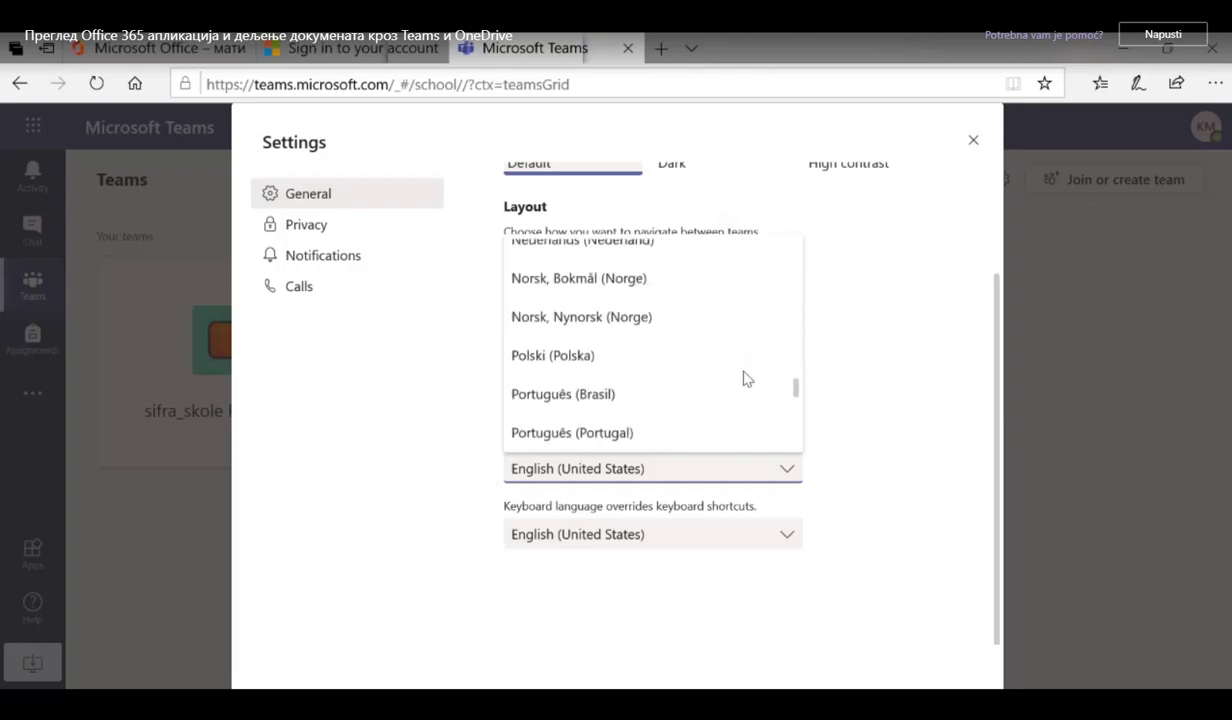
scroll(743, 378, "down", 5)
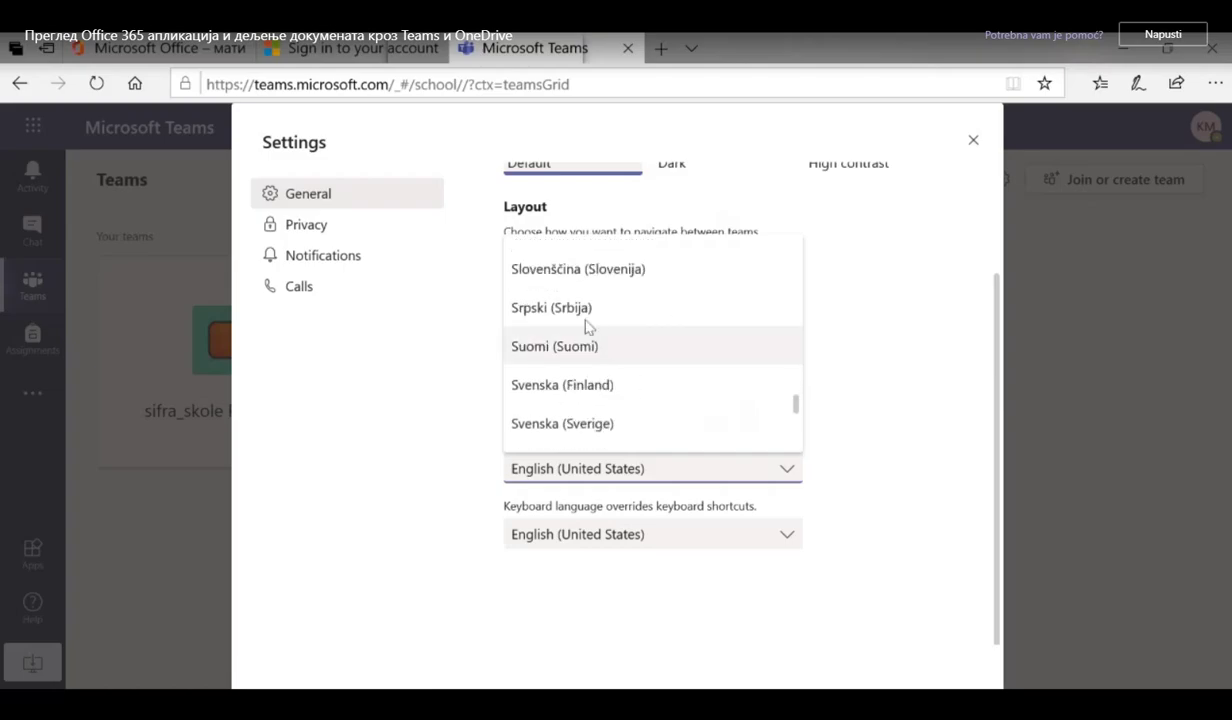
left_click(580, 308)
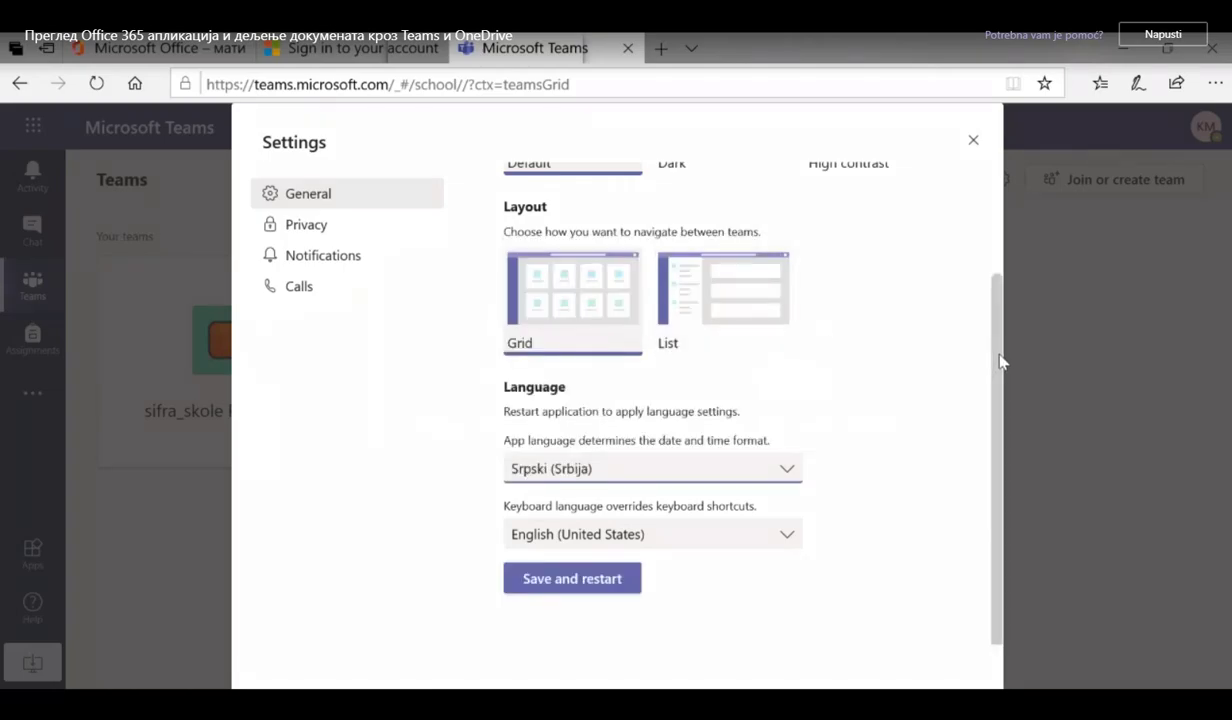
scroll(1000, 362, "down", 1)
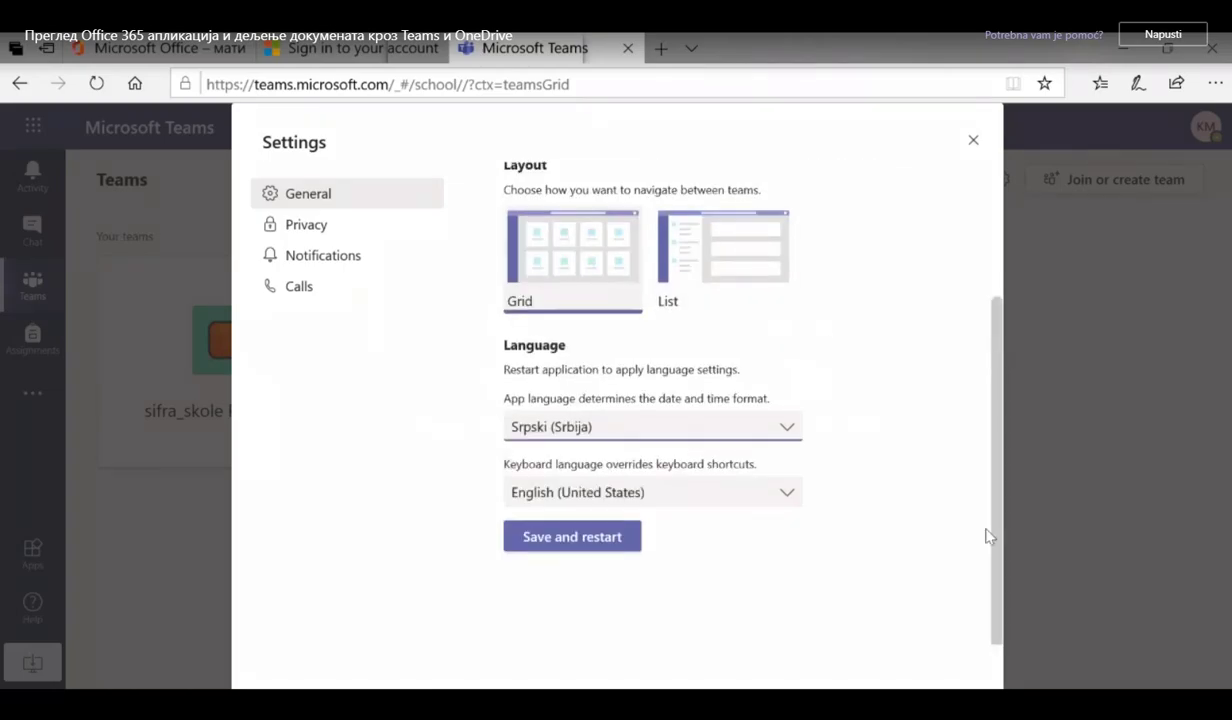
left_click(563, 540)
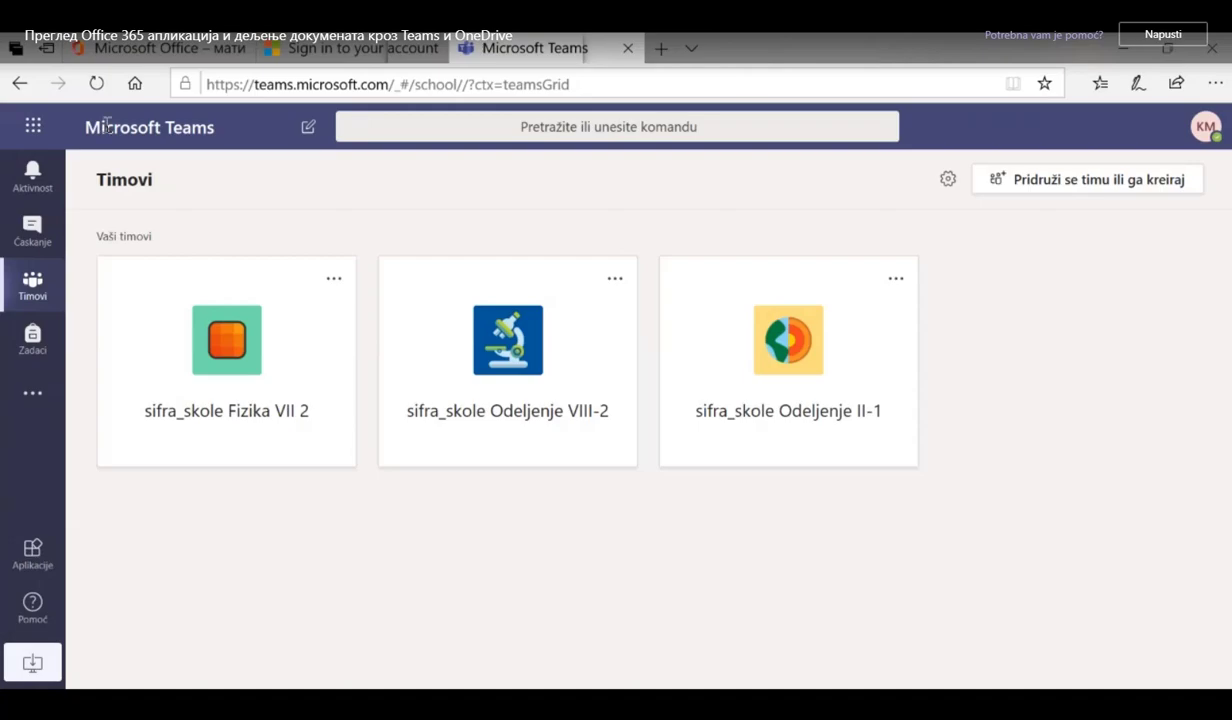
Examine the Office 365 app launcher and the account options, closing both without choosing anything.
left_click(30, 128)
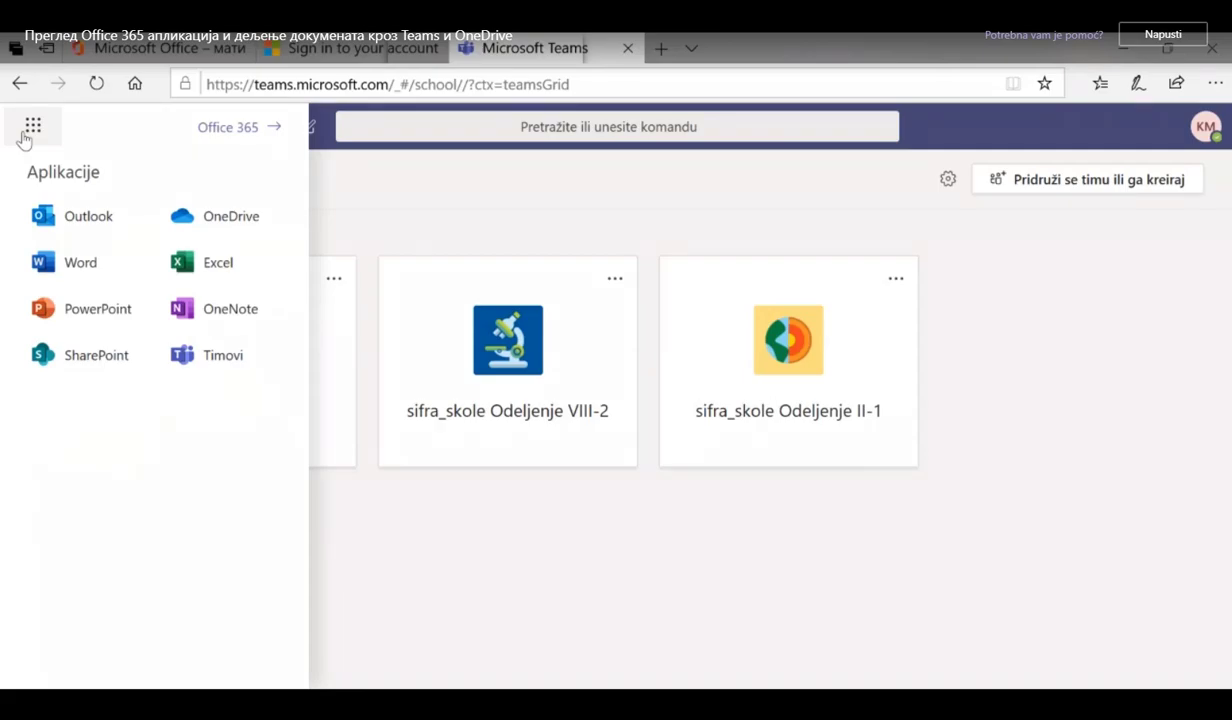
left_click(1208, 128)
left_click(1208, 127)
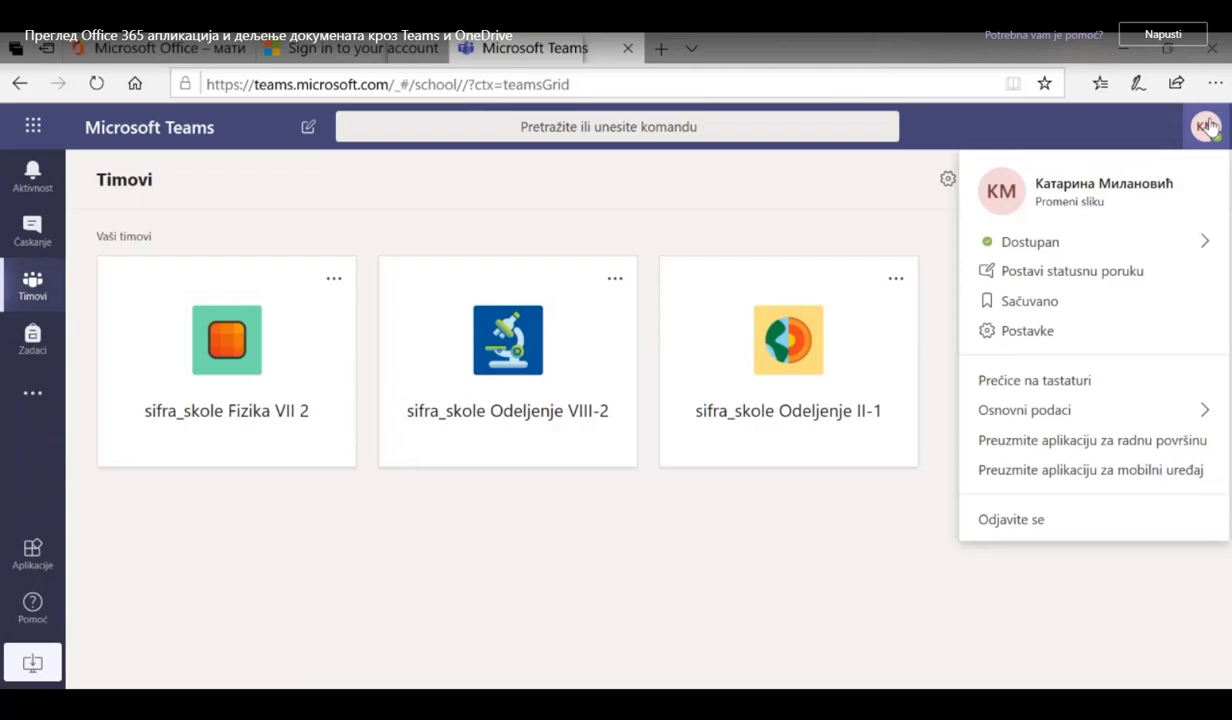
left_click(548, 512)
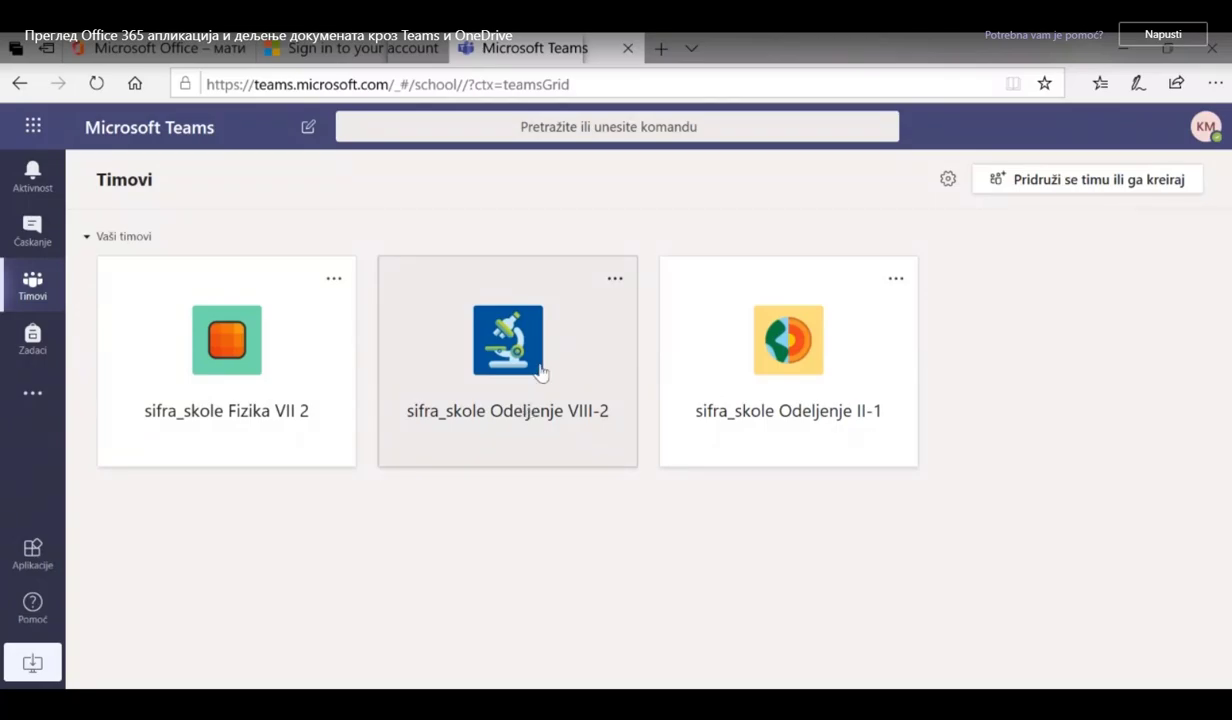
Open the team sifra_skole Odeljenje VIII-2 and look through its subject and communication channels, returning to Opšti.
left_click(540, 372)
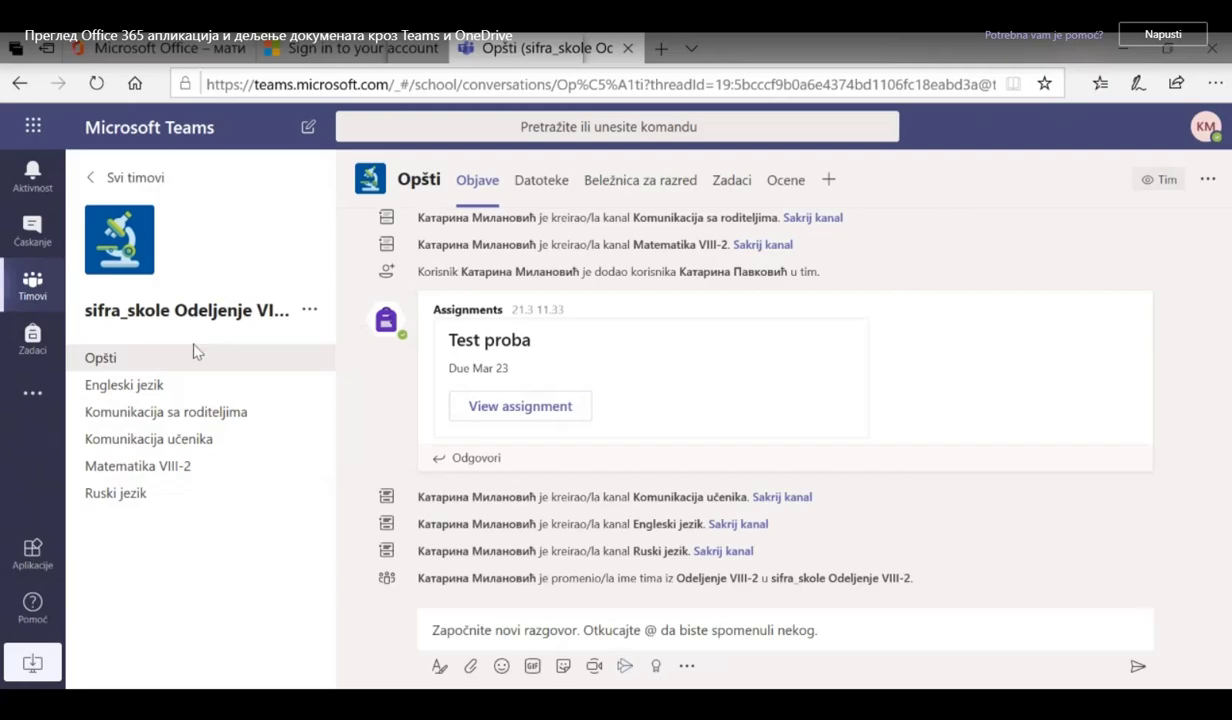
left_click(156, 386)
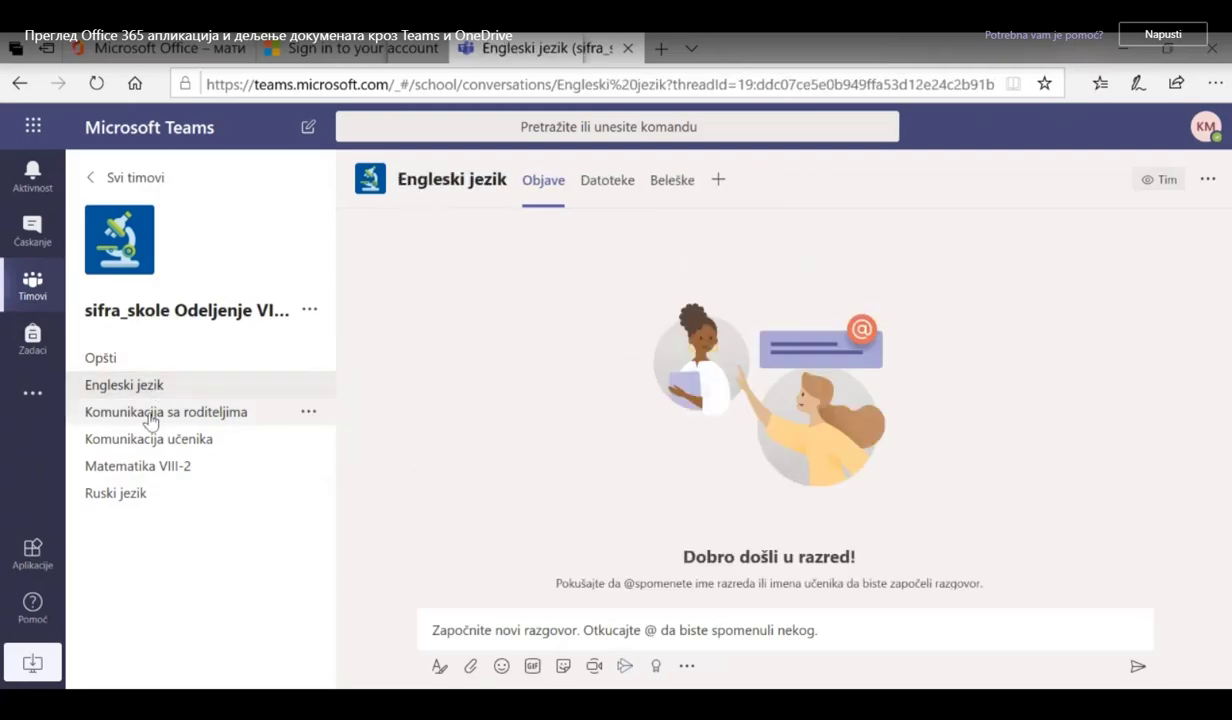
left_click(151, 418)
left_click(153, 443)
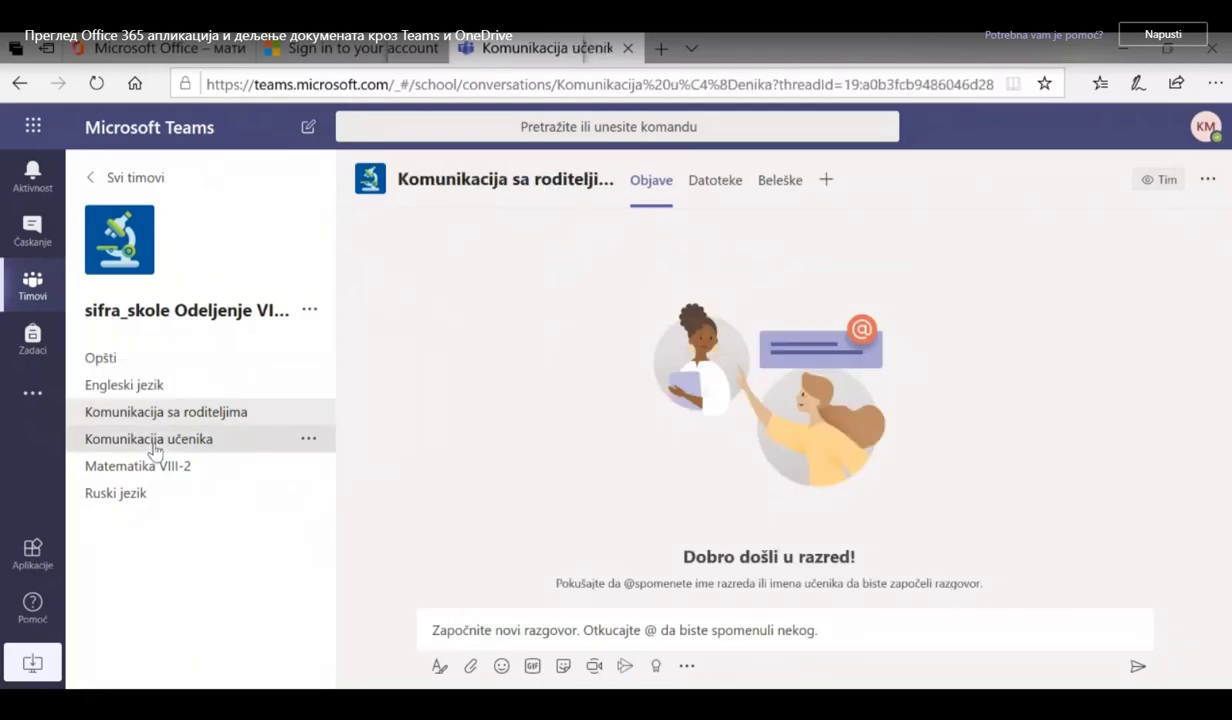
left_click(154, 468)
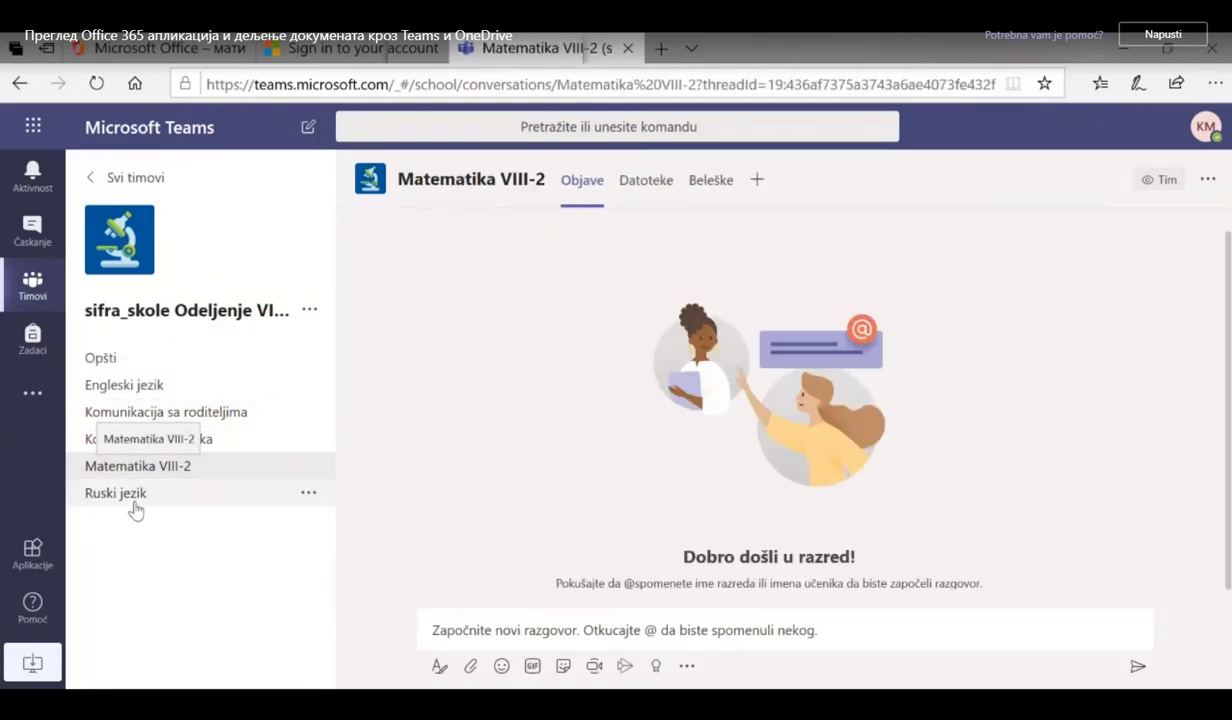
left_click(130, 497)
left_click(115, 362)
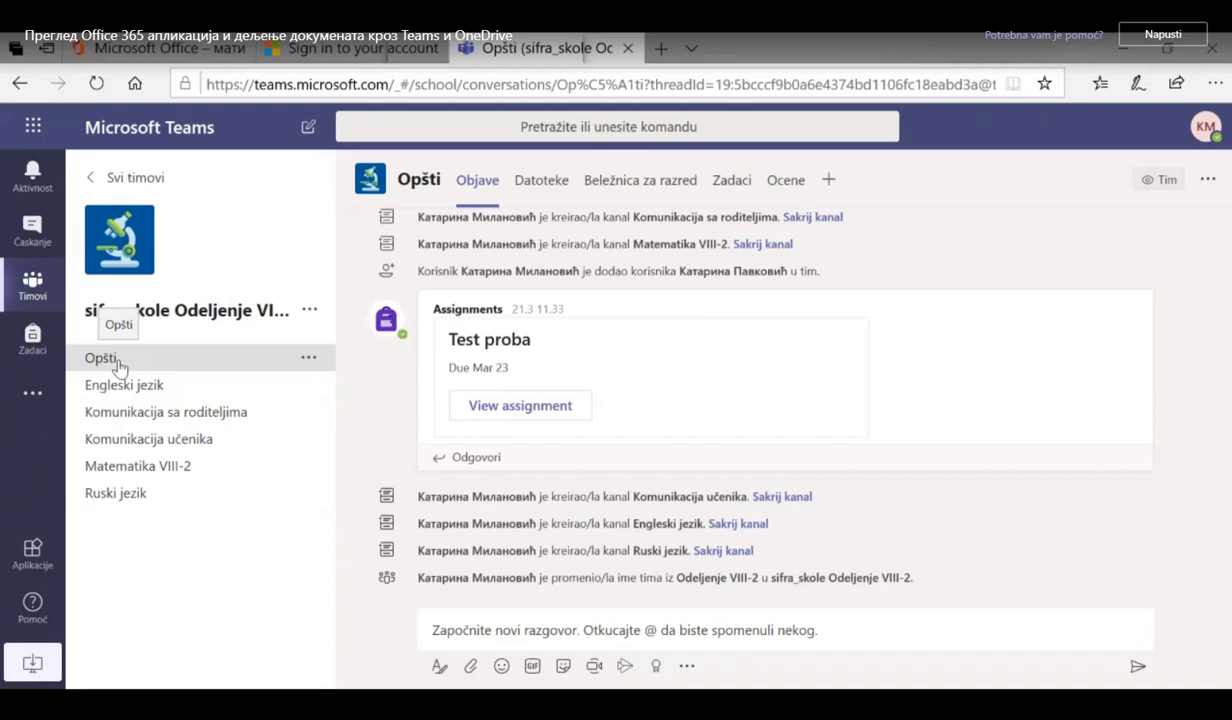
left_click(654, 630)
type("\"")
key("BackSpace")
type("'")
key("BackSpace")
type("@")
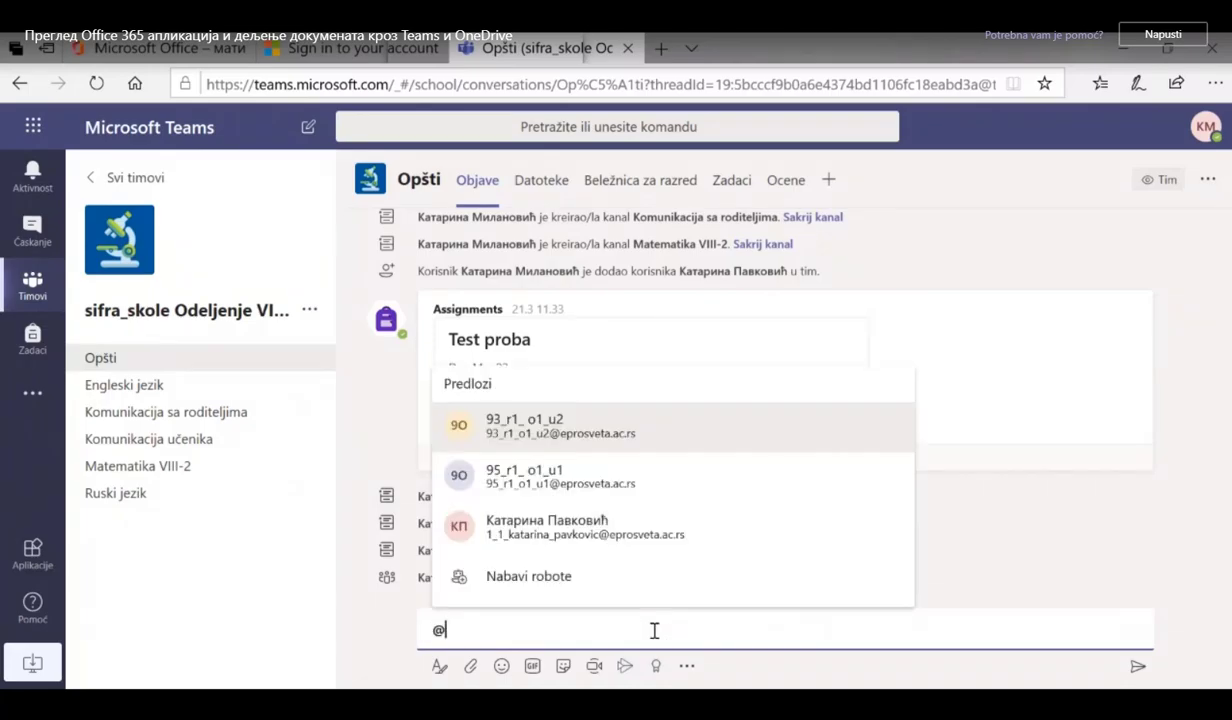
type("Ka")
key("BackSpace")
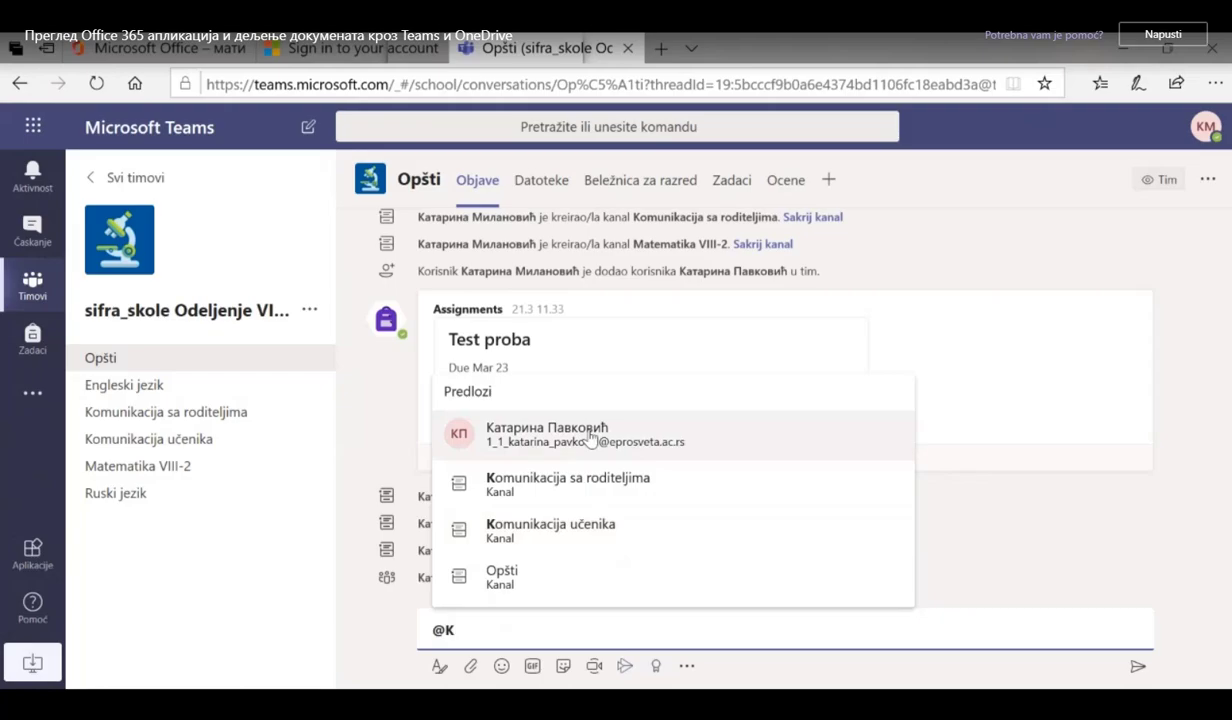
left_click(560, 450)
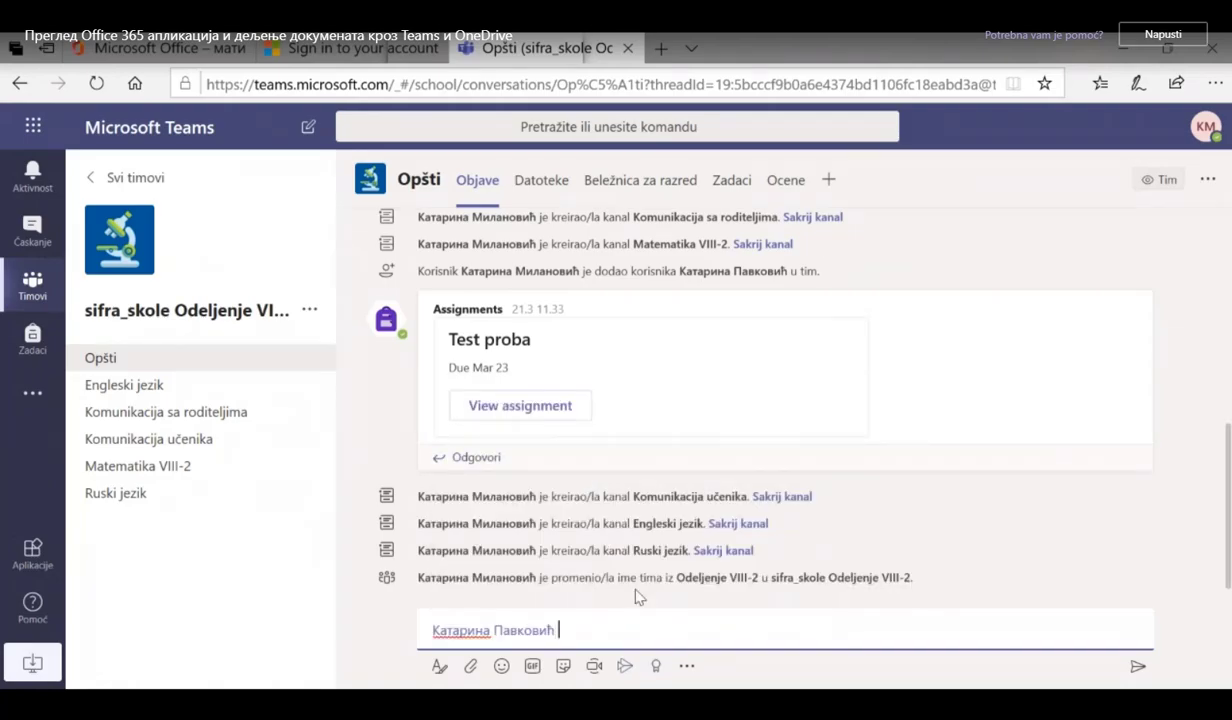
Add the question "да ли видиш ову поруку" with the colleague's nickname after the mention and send the post.
type("da")
key("BackSpace")
key("BackSpace")
type("da")
key("BackSpace")
key("BackSpace")
type("да ли")
type("видиш ову ")
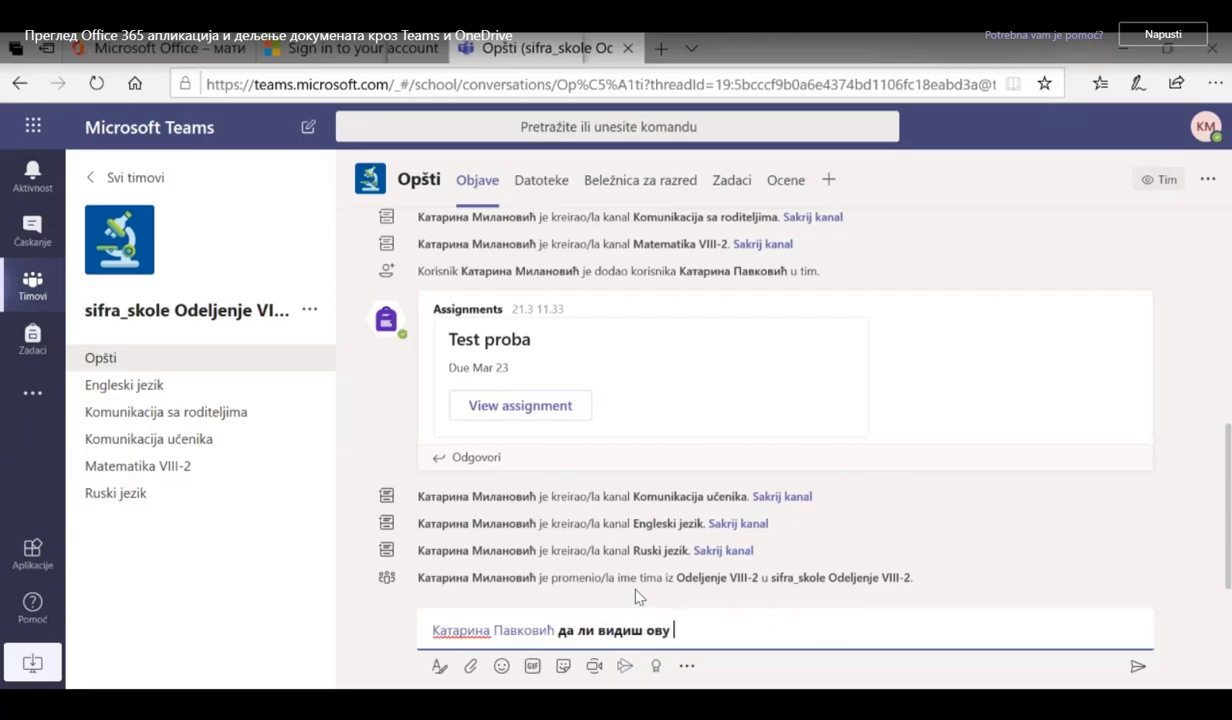
type("поруку Каћа?")
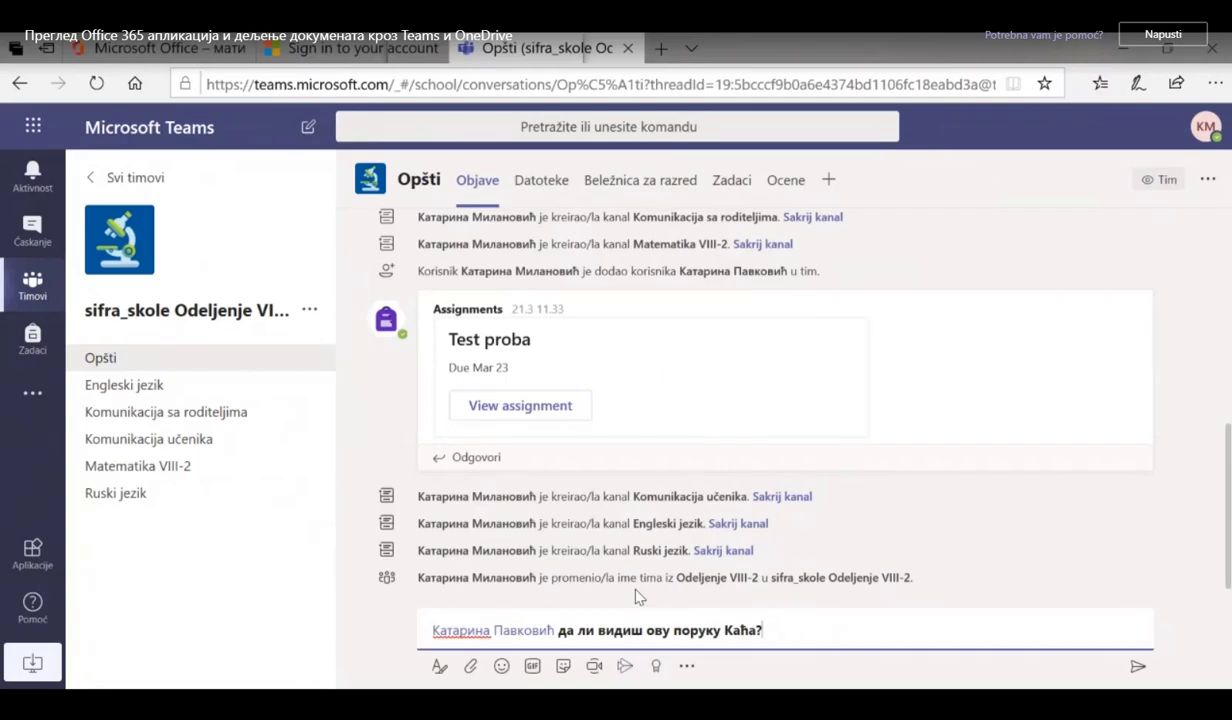
key("Return")
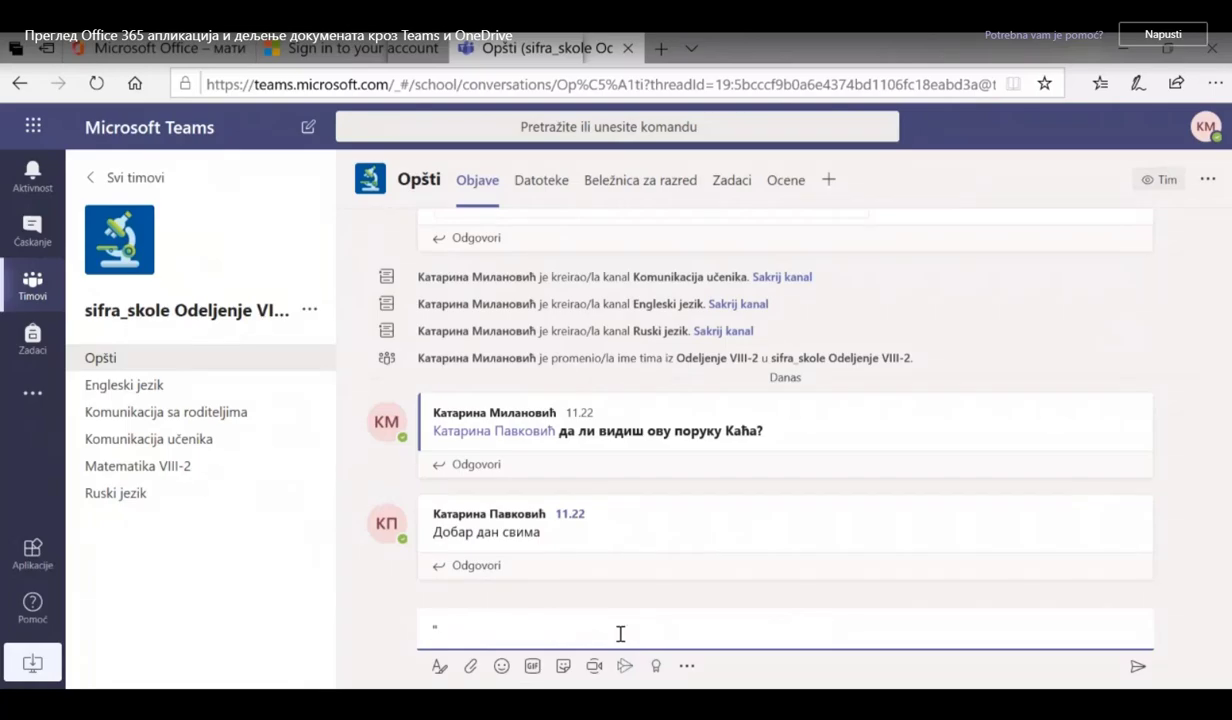
type("@")
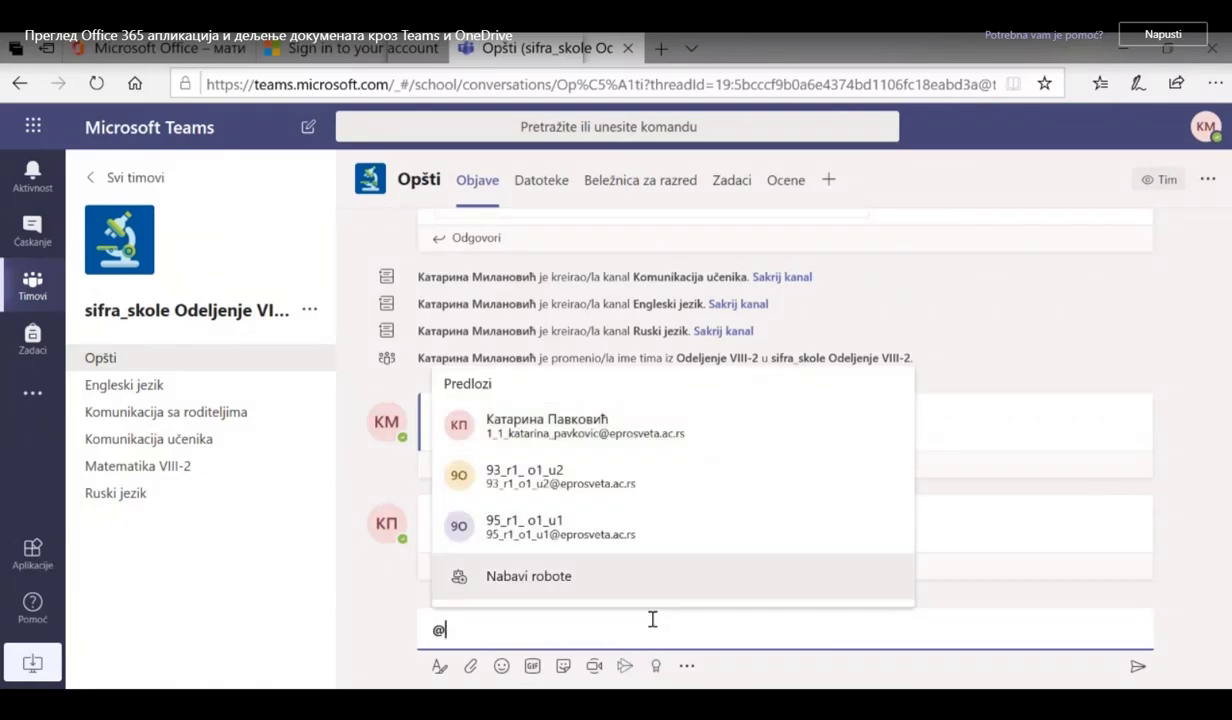
key("BackSpace")
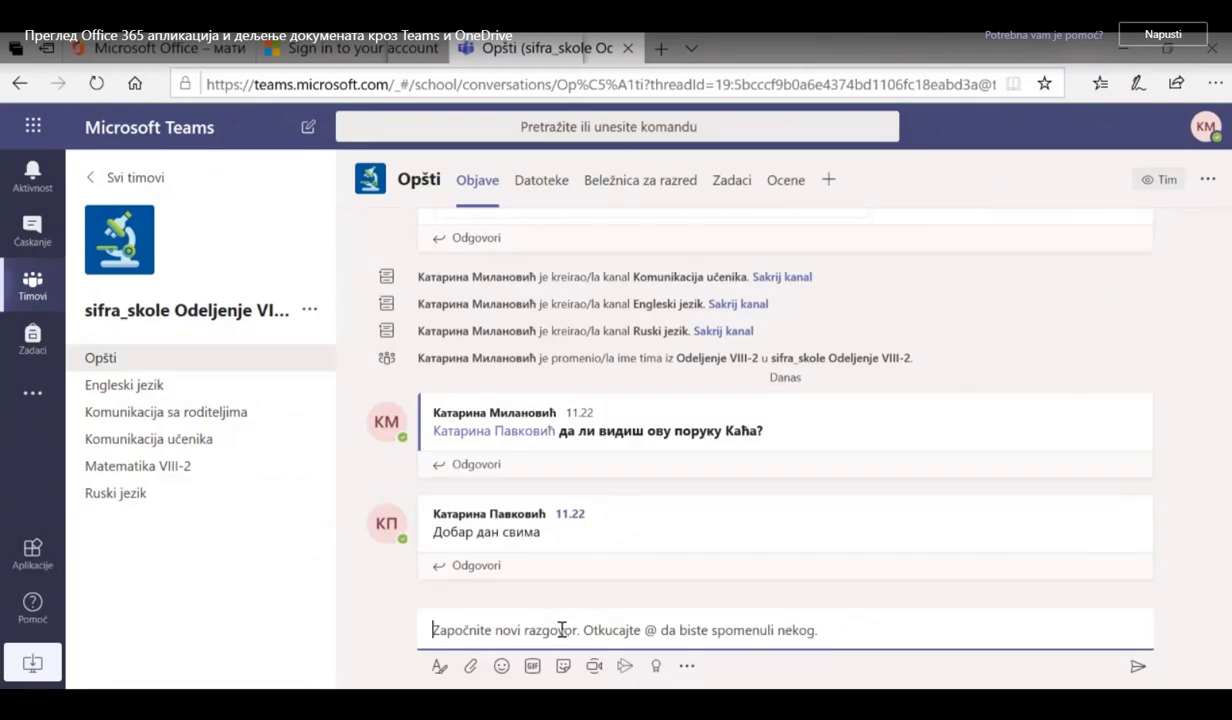
Open the management page of the Odeljenje VIII-2 team and examine its owners, members and guests.
left_click(310, 312)
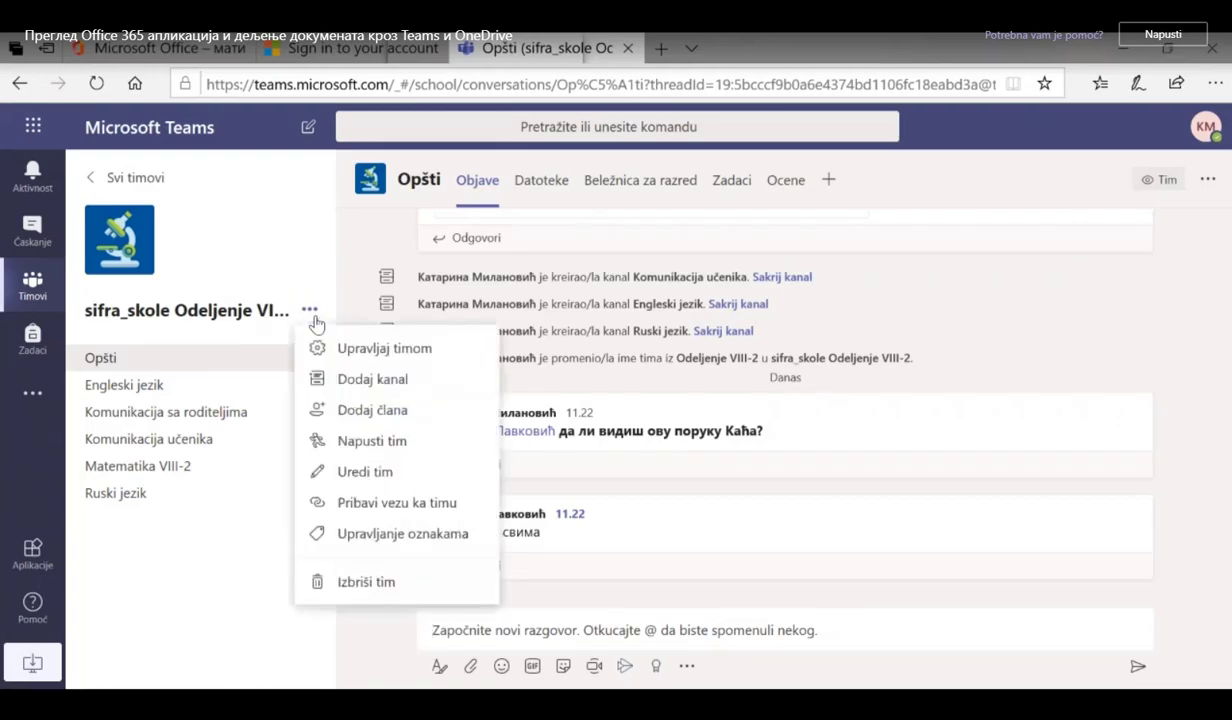
left_click(332, 348)
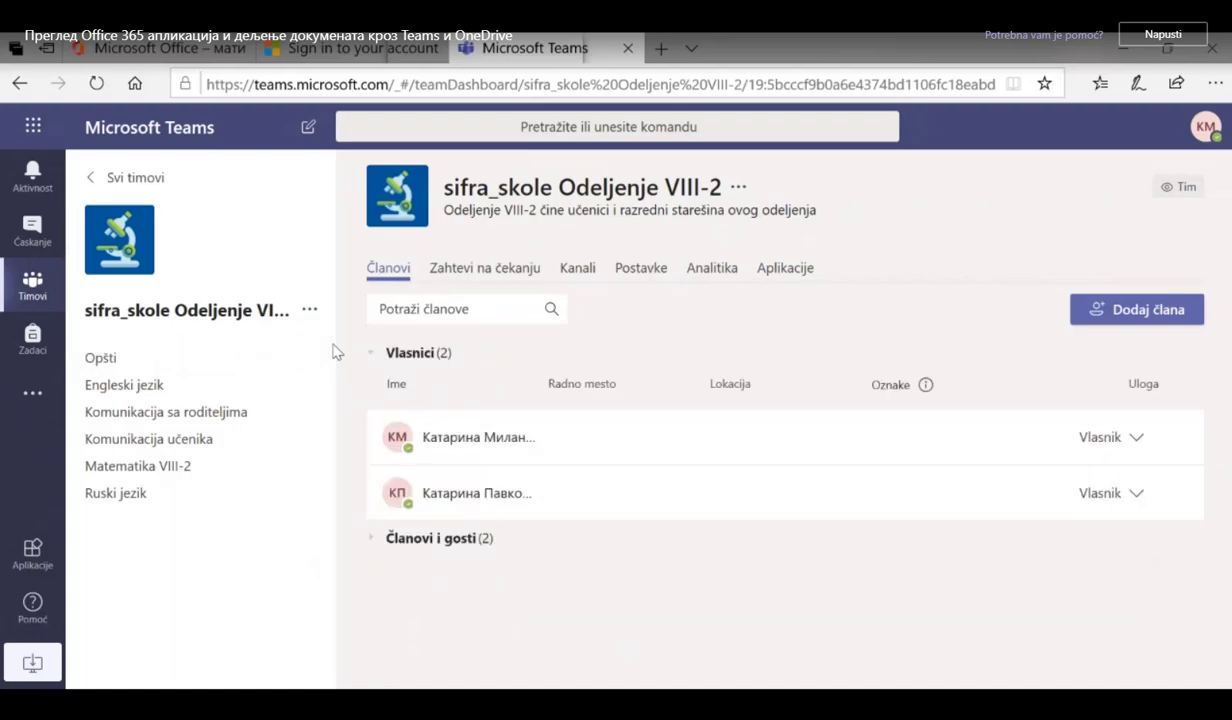
left_click(438, 541)
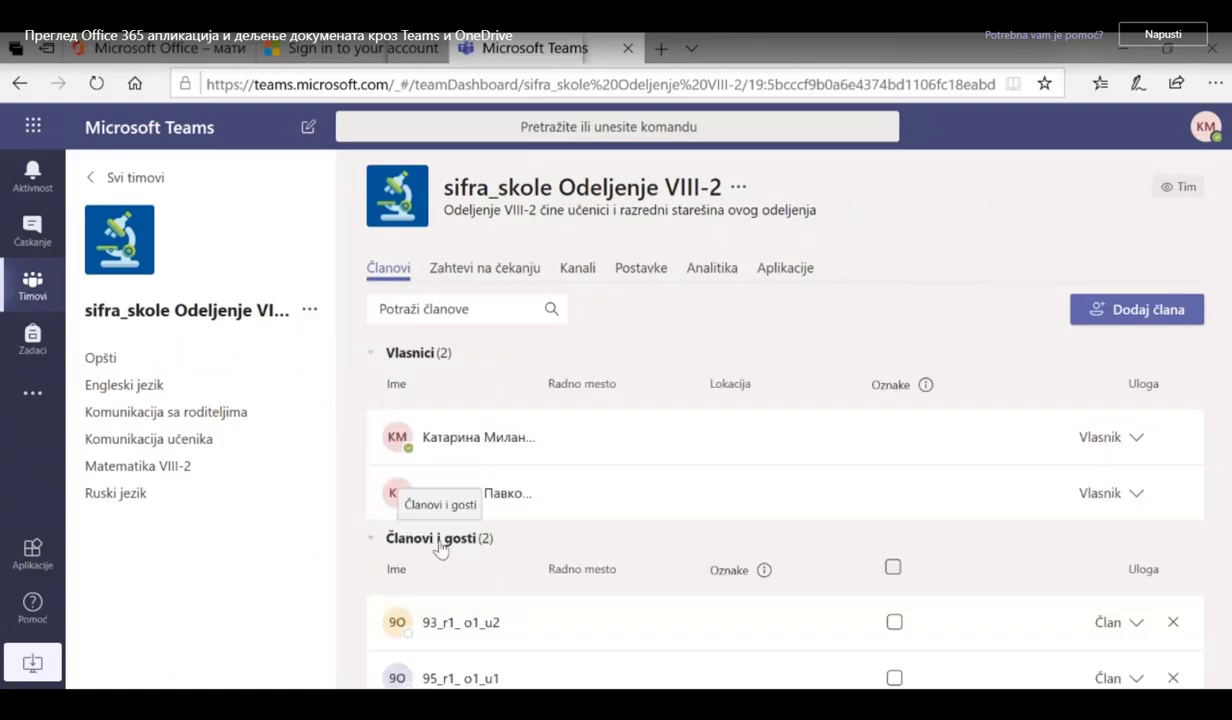
scroll(528, 492, "down", 1)
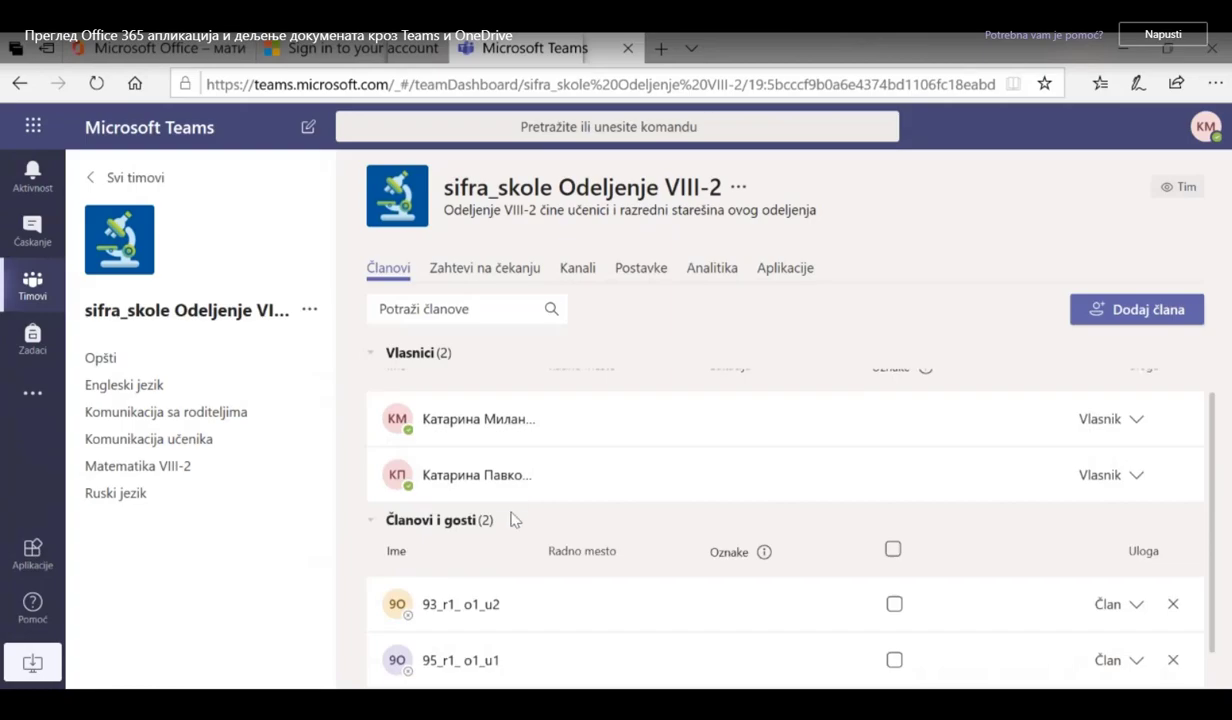
Add the student 93_r1_ o1_u1 as a member of the Odeljenje VIII-2 team and close the add-members dialog.
mouse_move(466, 620)
left_click(1176, 328)
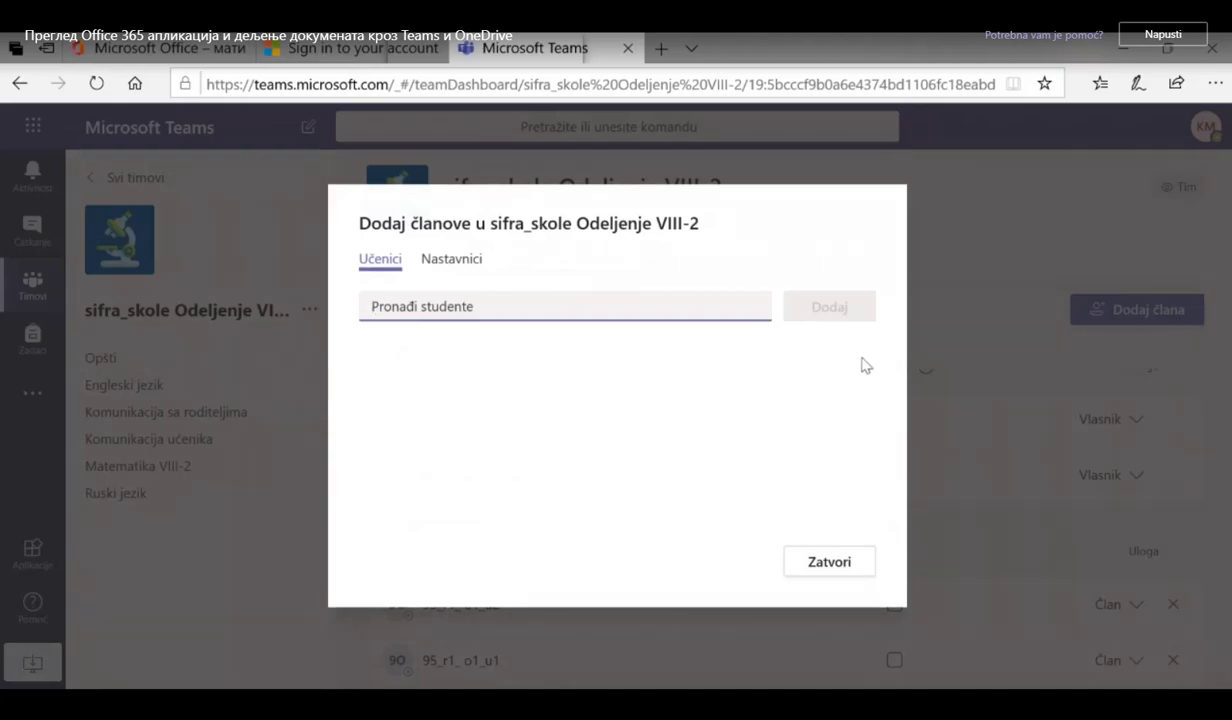
type("93")
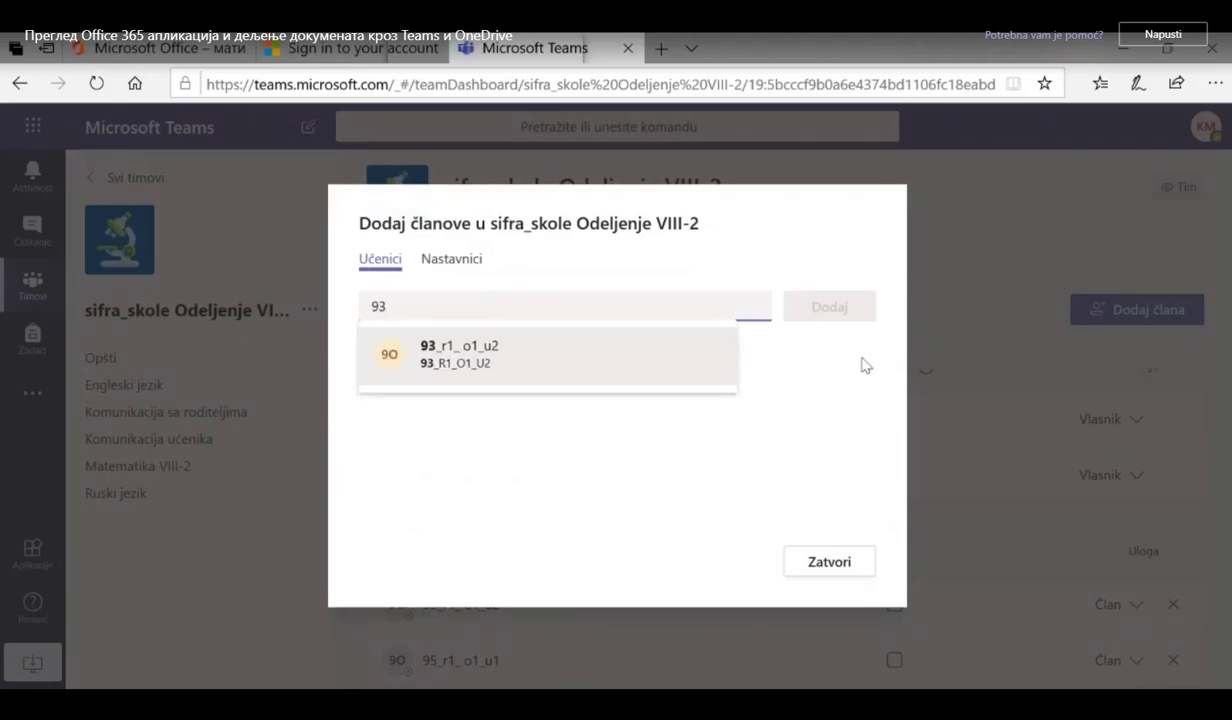
type("7")
key("BackSpace")
type("_")
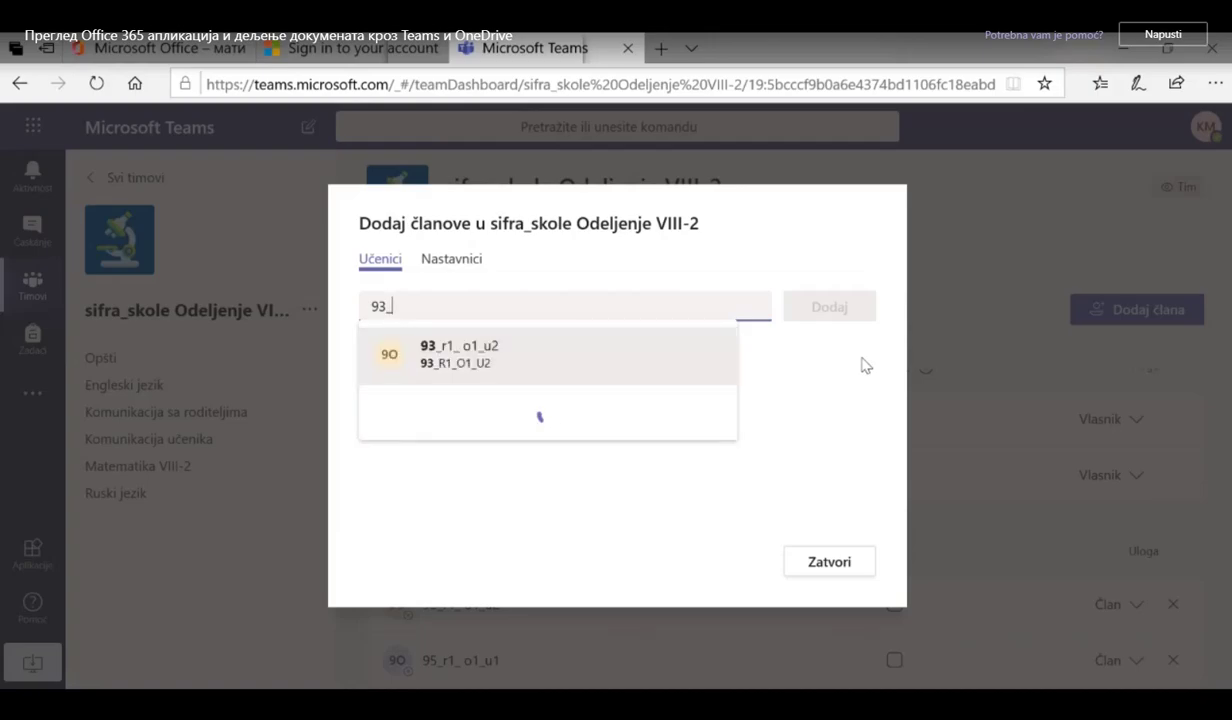
type("r1")
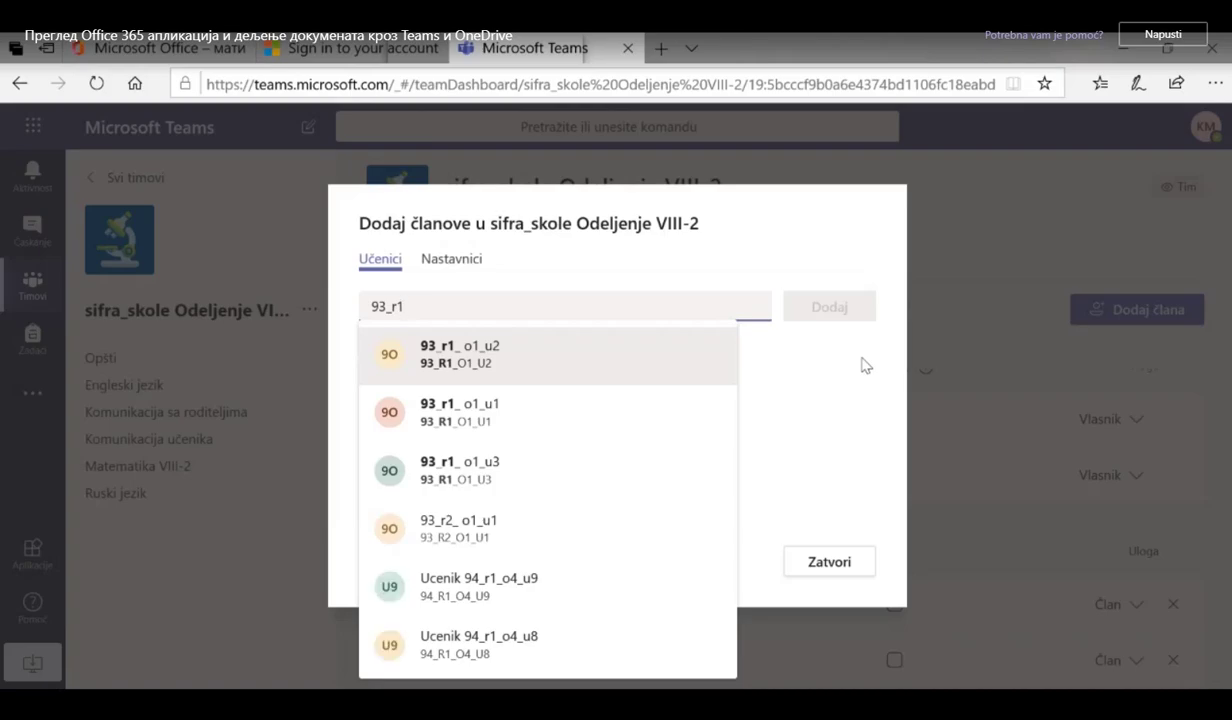
left_click(523, 440)
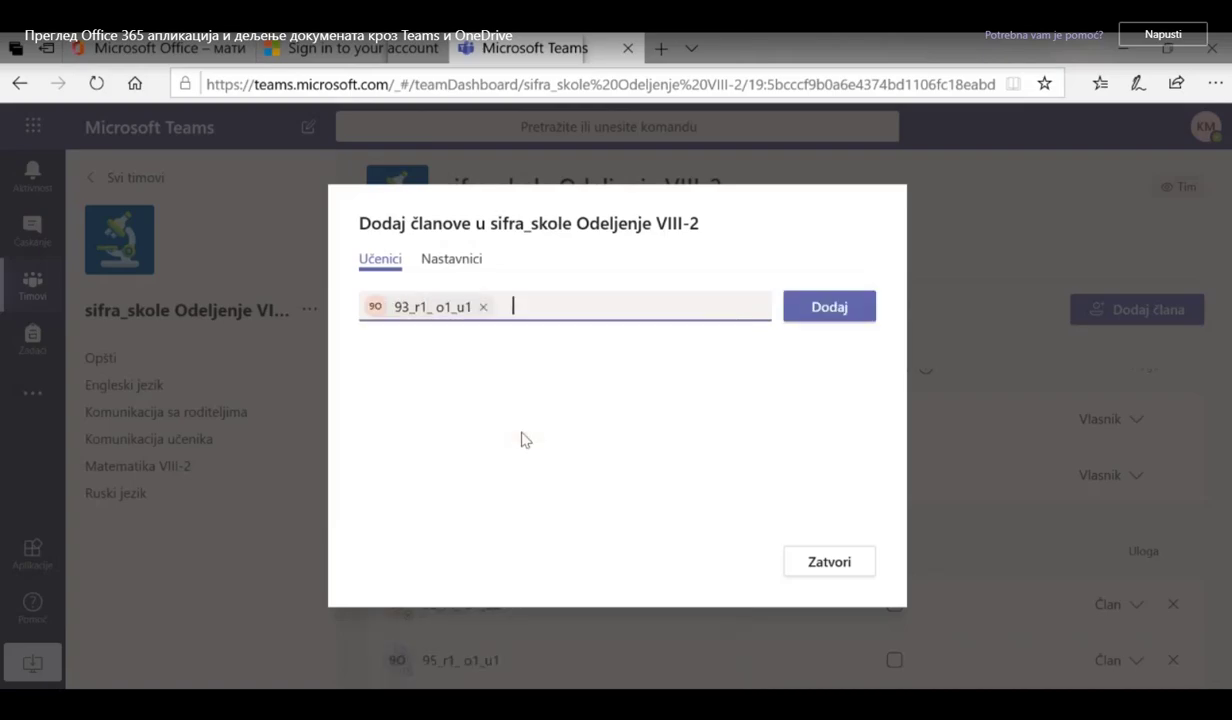
left_click(817, 316)
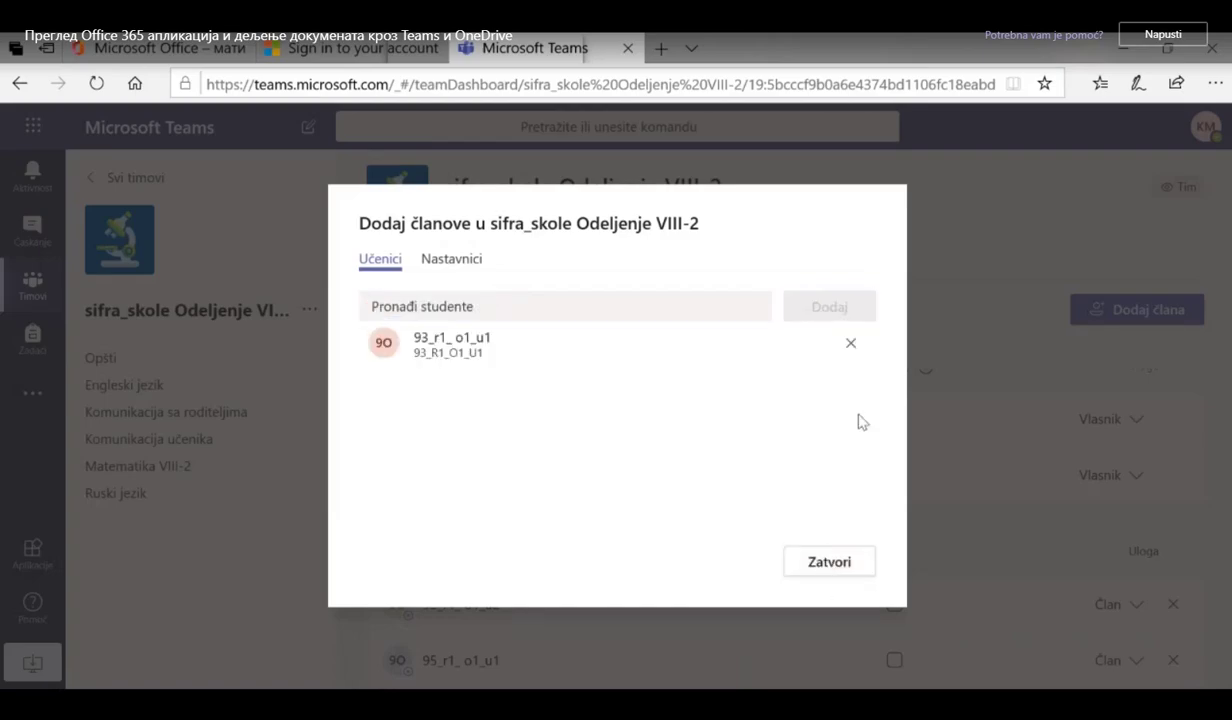
left_click(829, 563)
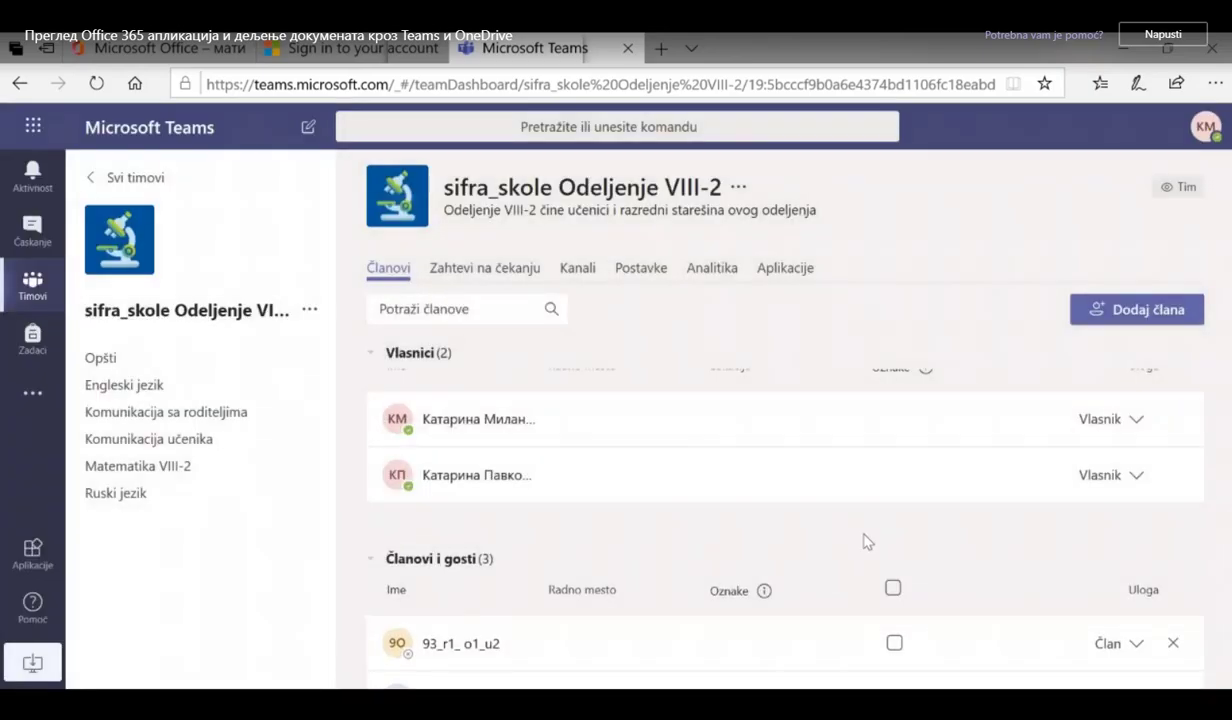
left_click(215, 360)
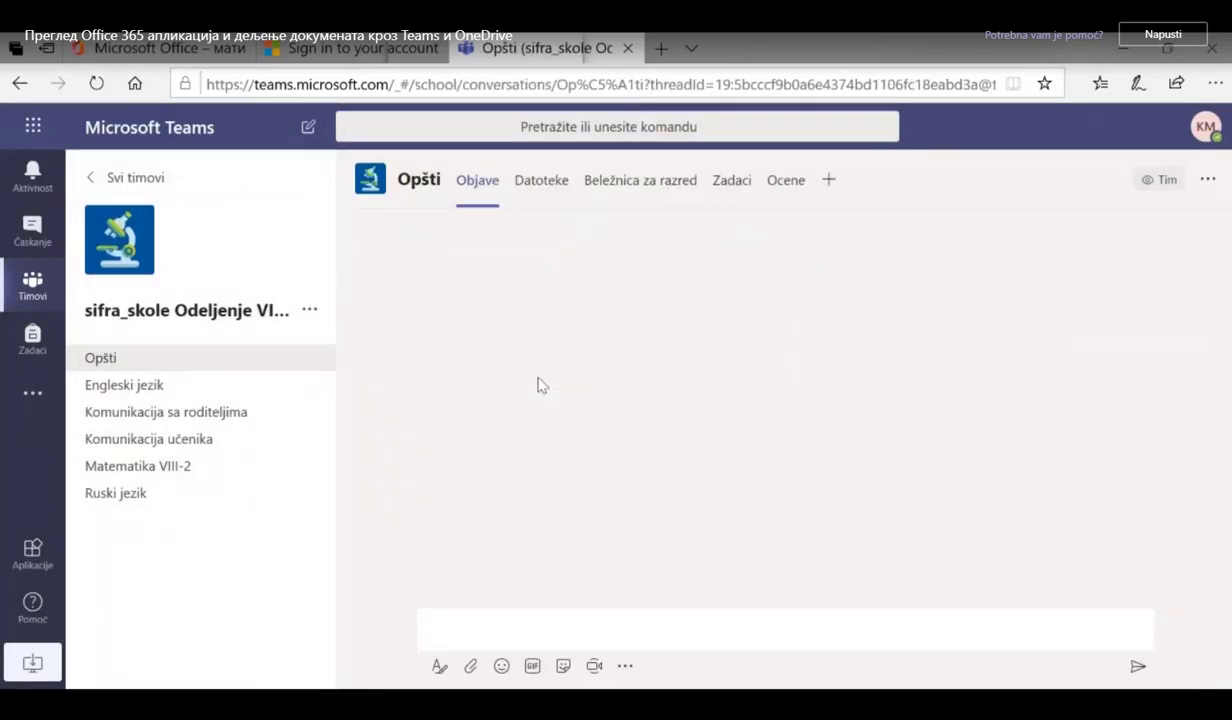
left_click(557, 630)
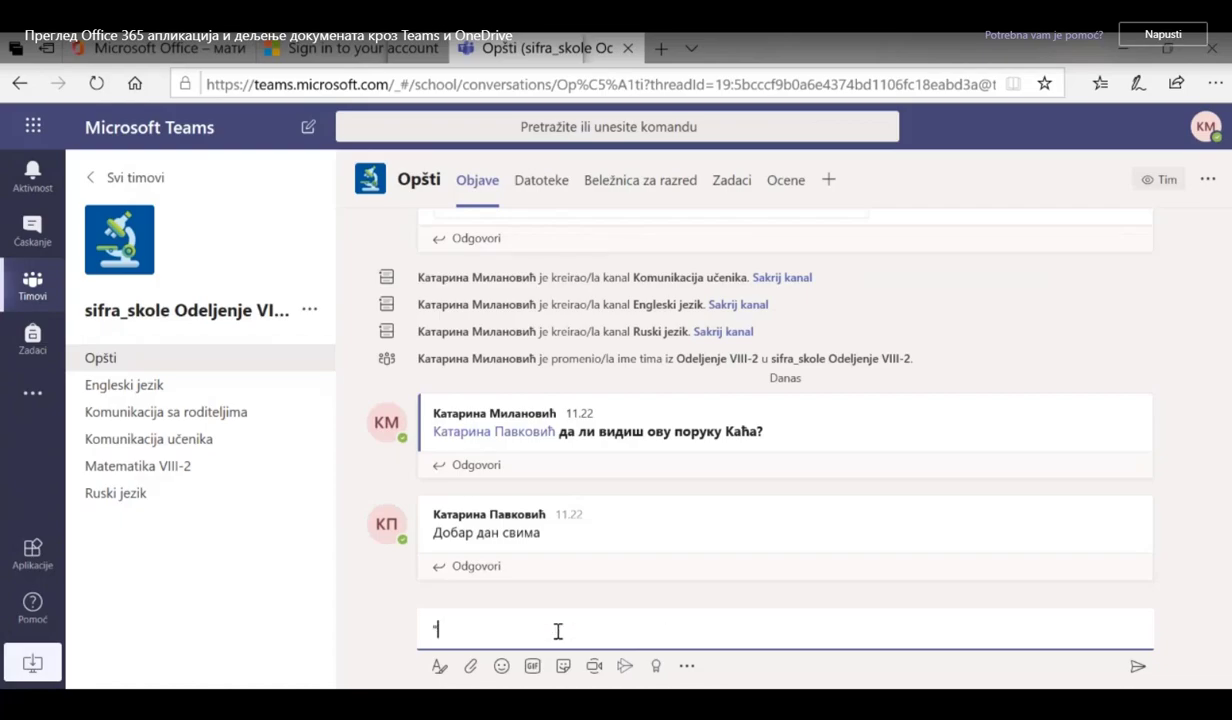
type("@")
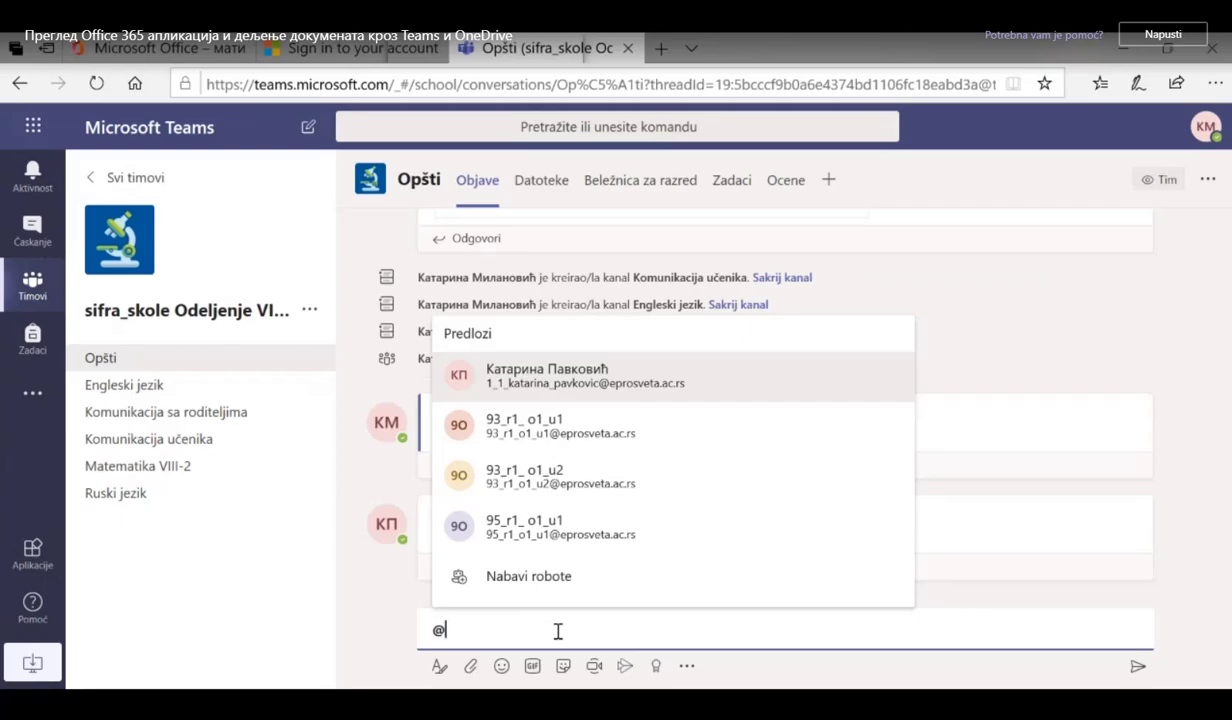
left_click(567, 440)
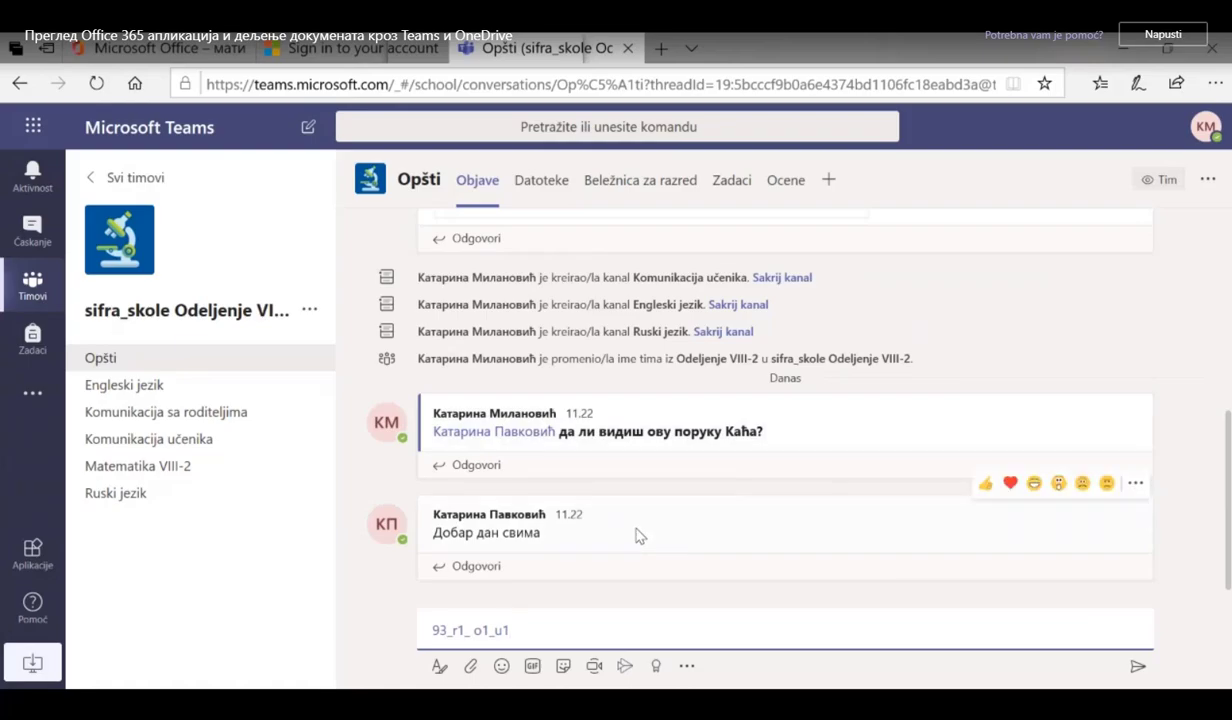
After the mention, write the colleague's first name and "u duploj ulozi, sada kao učenik, da li vidiš poruku?", and send the post.
type("Katarina u ")
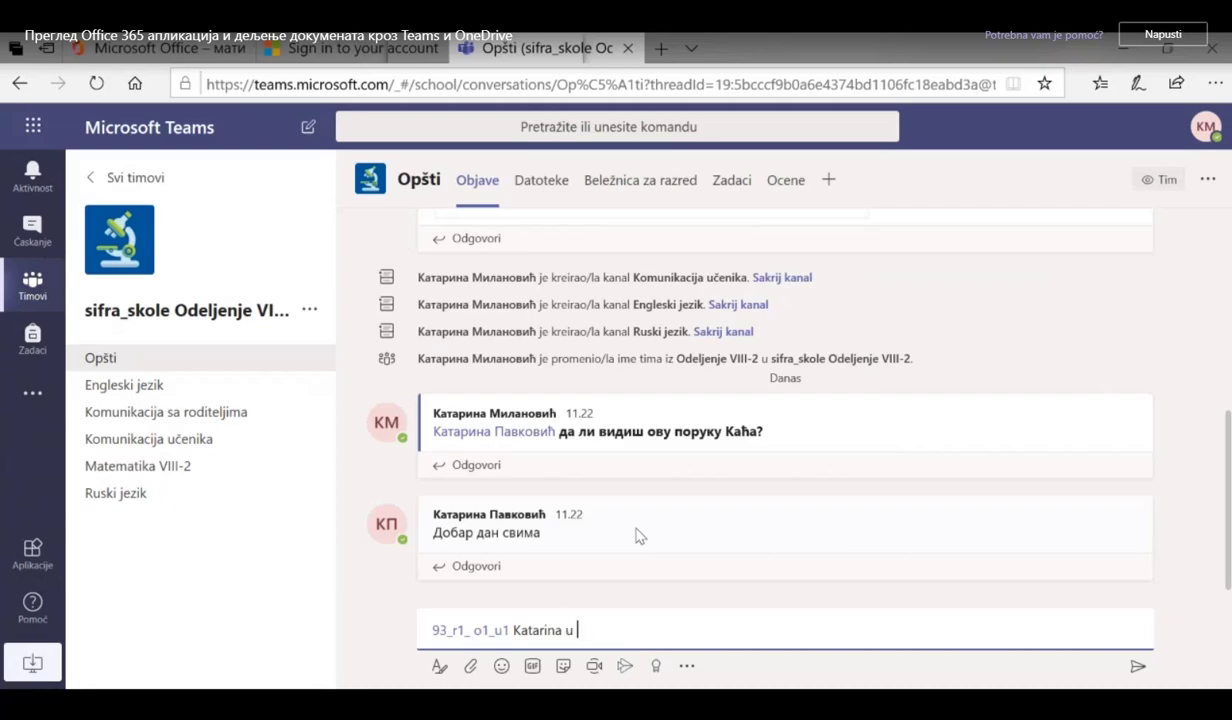
type("duploj ulozi, sada kao u;eni")
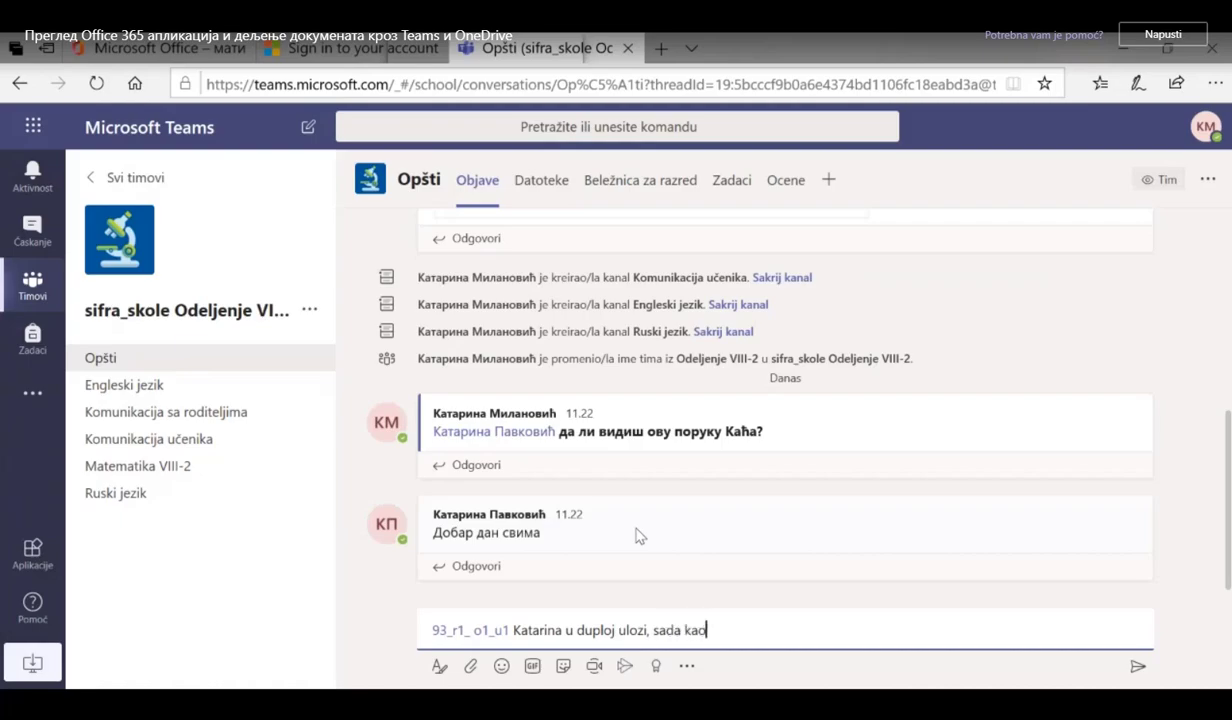
key("BackSpace")
key("BackSpace")
key("BackSpace")
key("BackSpace")
type("če")
type("nik, da li vidiš ")
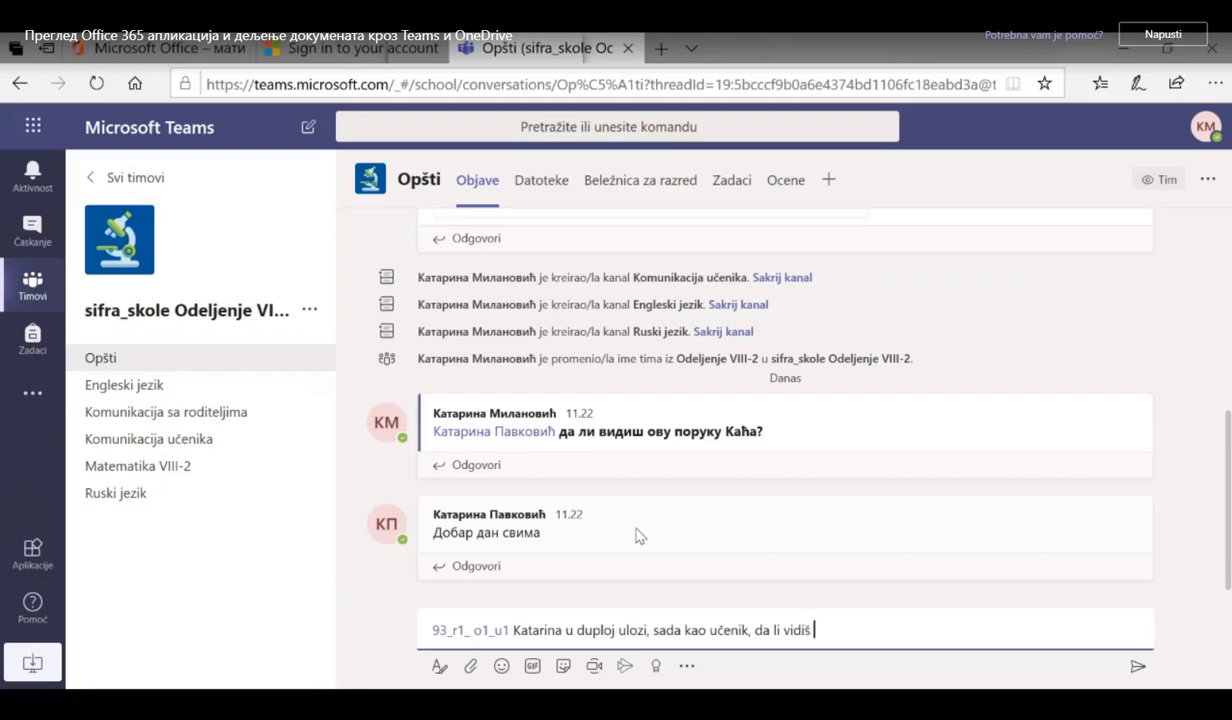
type("poruku?")
key("Return")
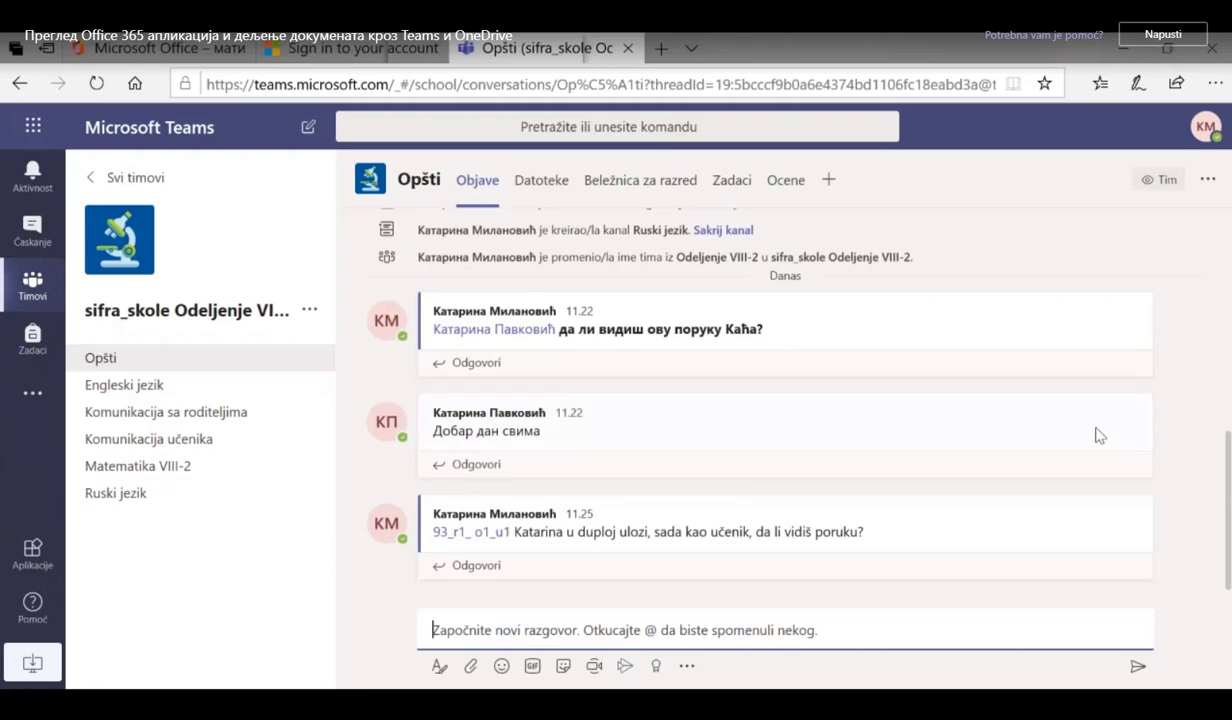
mouse_move(997, 436)
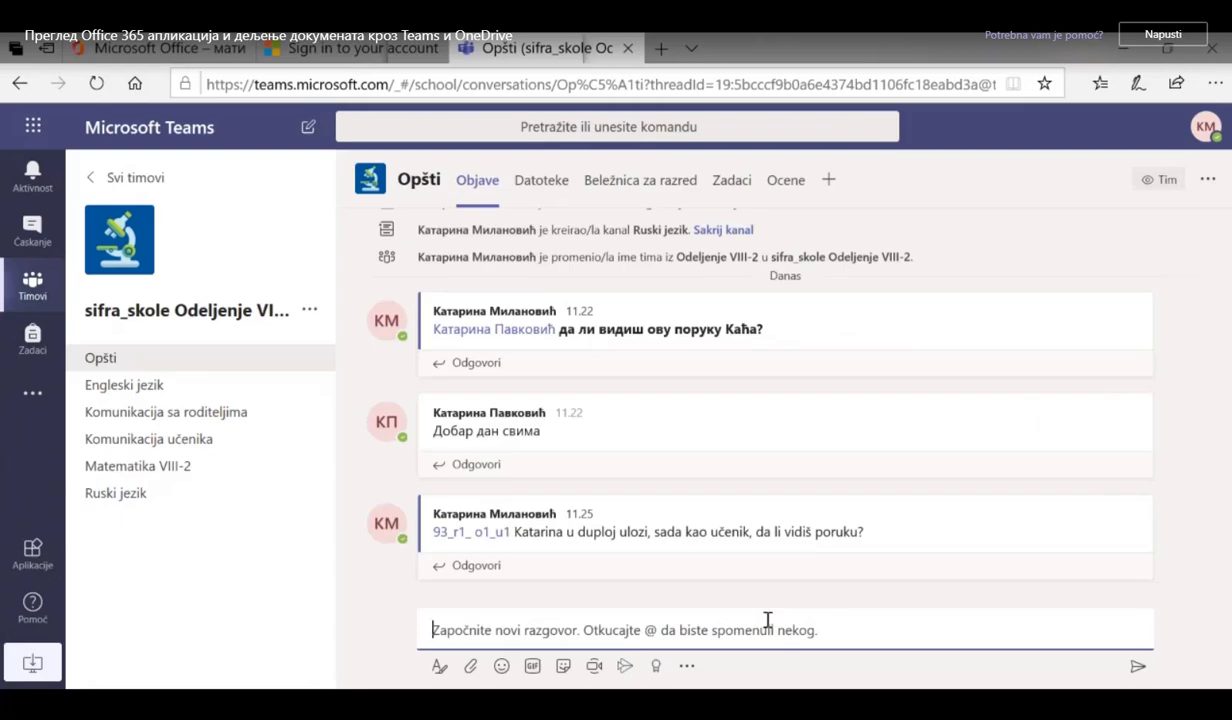
type("'")
key("BackSpace")
type("'")
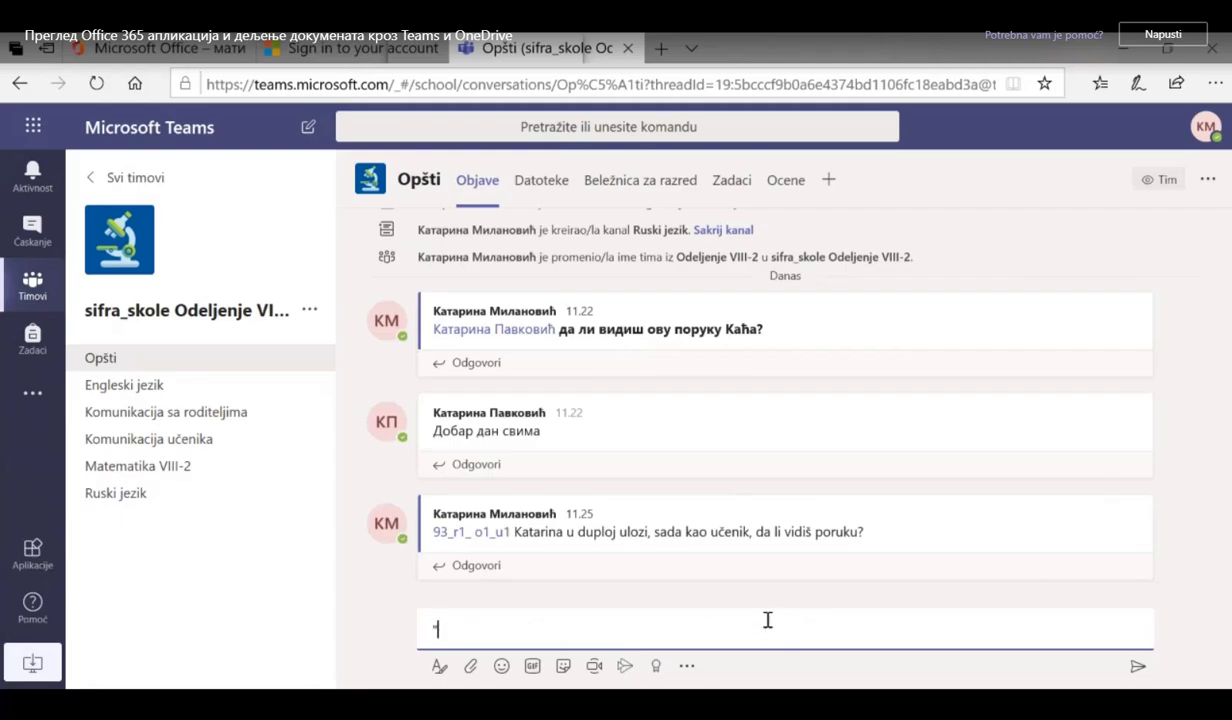
key("BackSpace")
type("@")
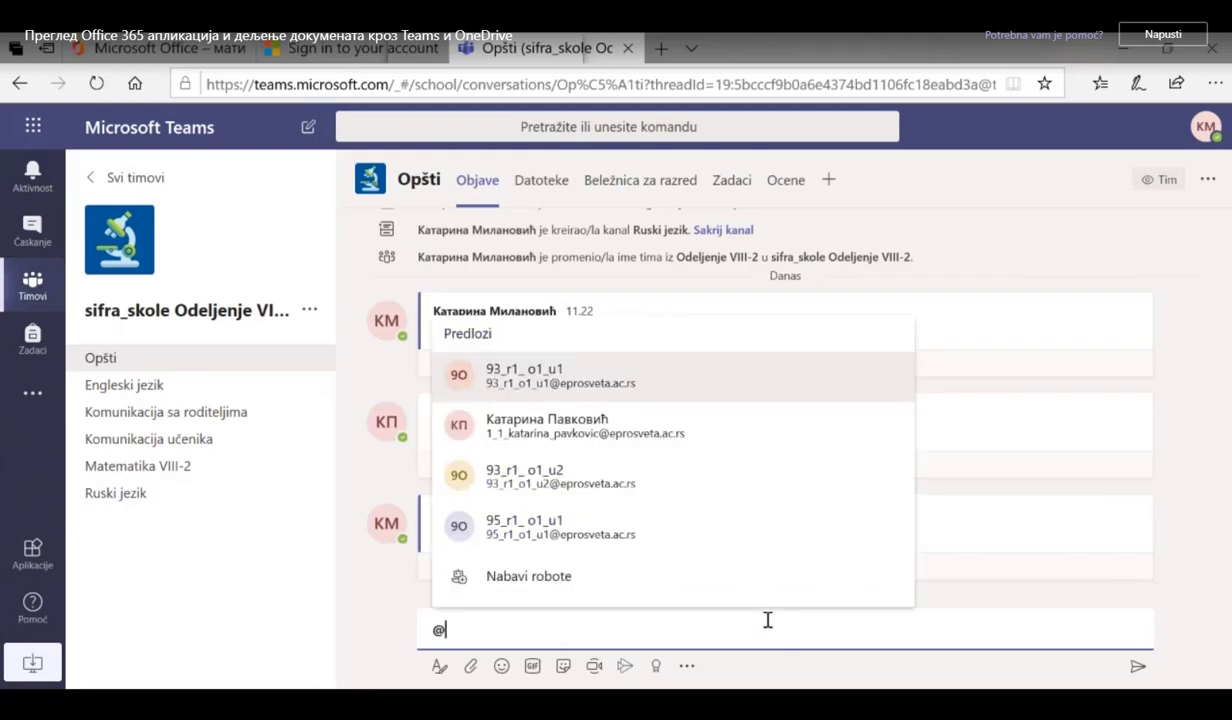
type("93")
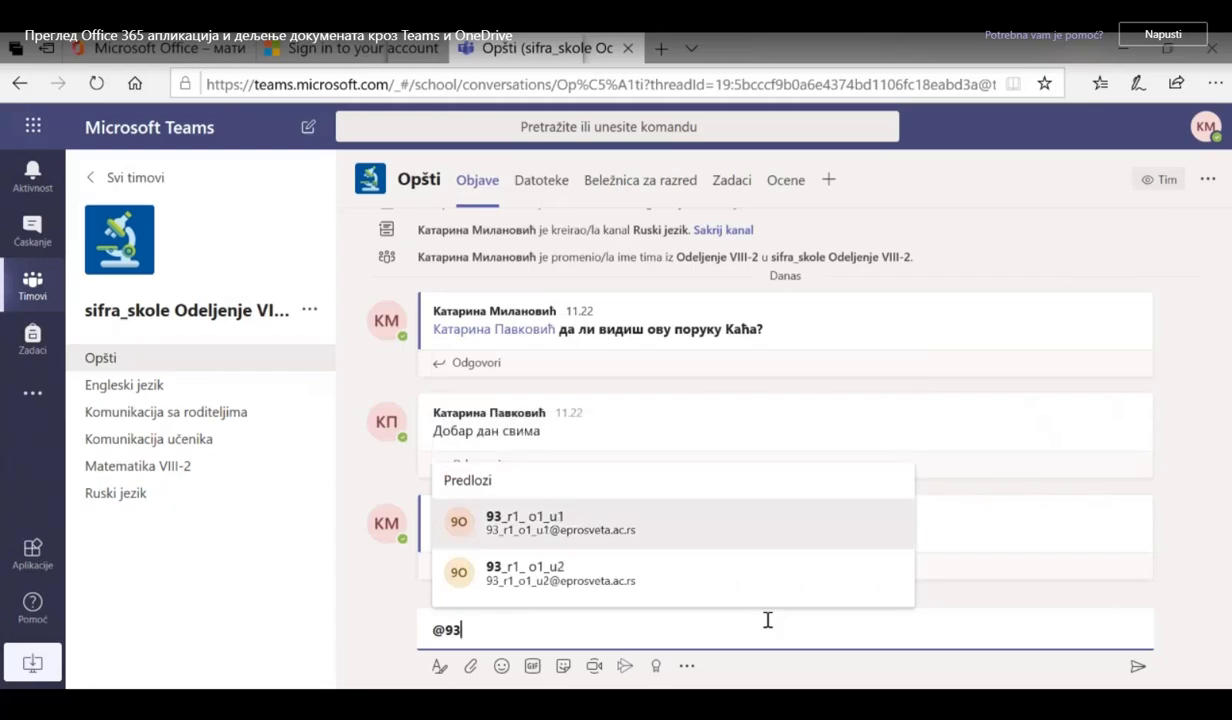
left_click(704, 596)
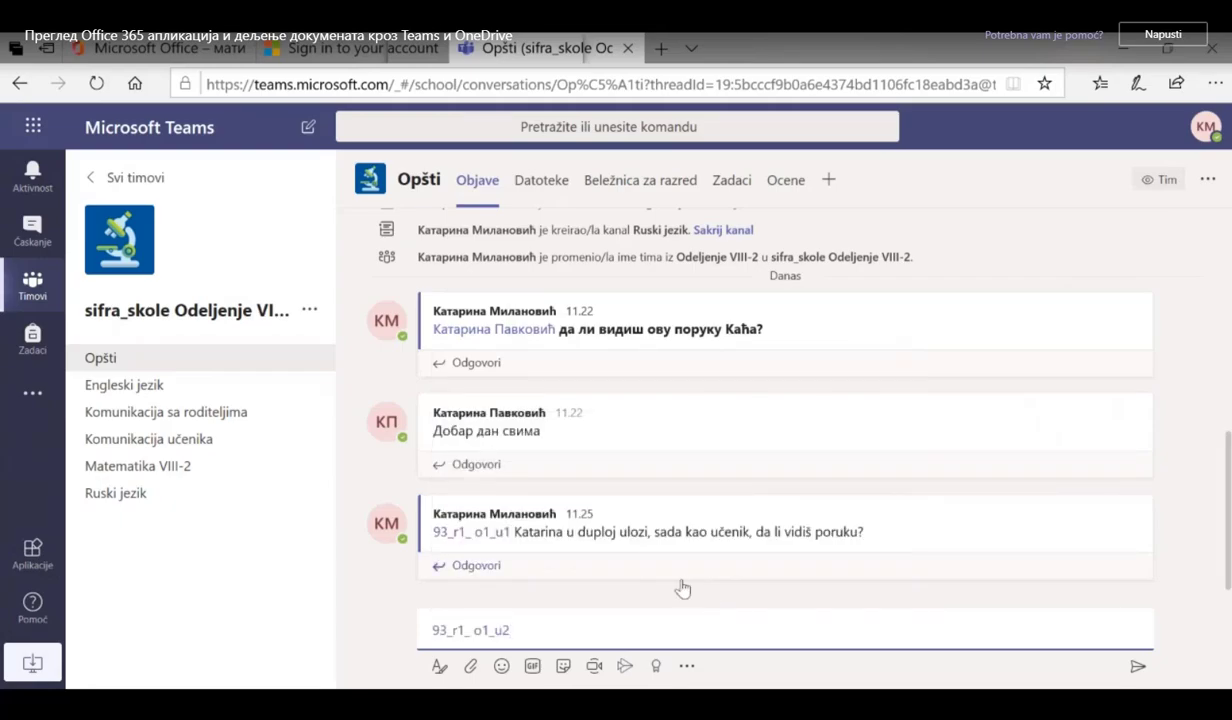
Copy the previous post's text without its mention into the new post after the 93_r1_ o1_u2 mention and send it.
left_click_drag(866, 532, 775, 532)
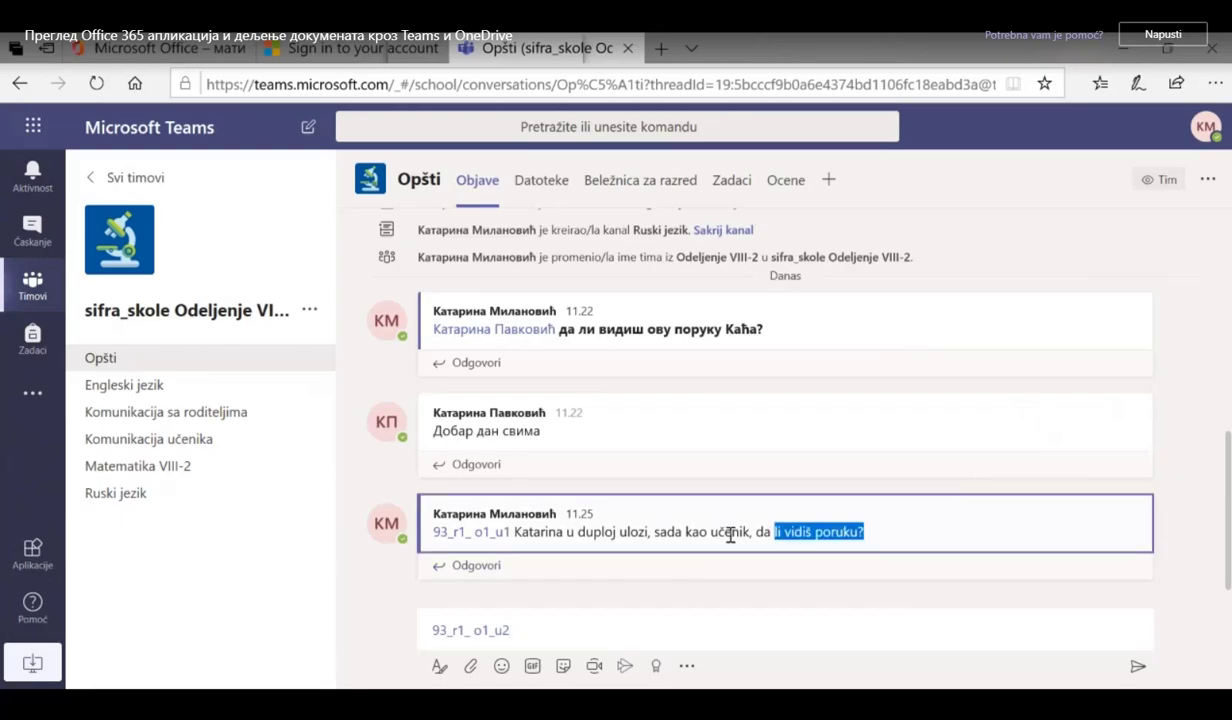
left_click(509, 538)
left_click_drag(864, 533, 517, 530)
key("ctrl+c")
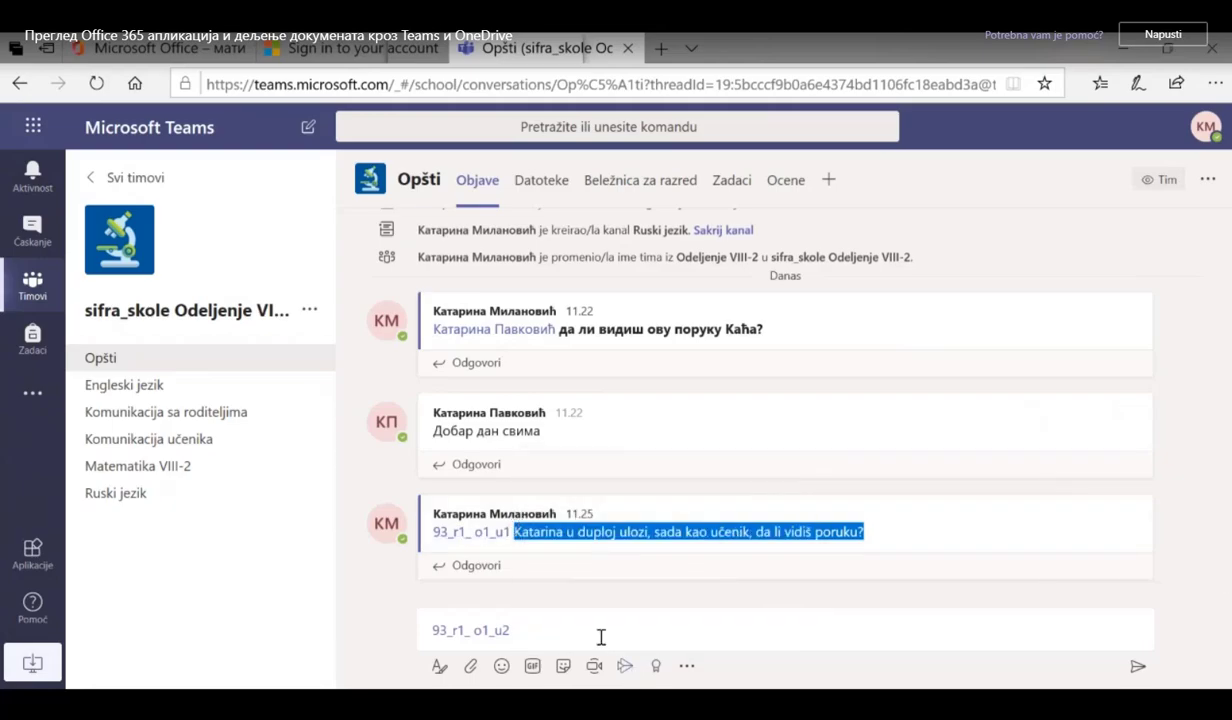
left_click(601, 637)
key("ctrl+v")
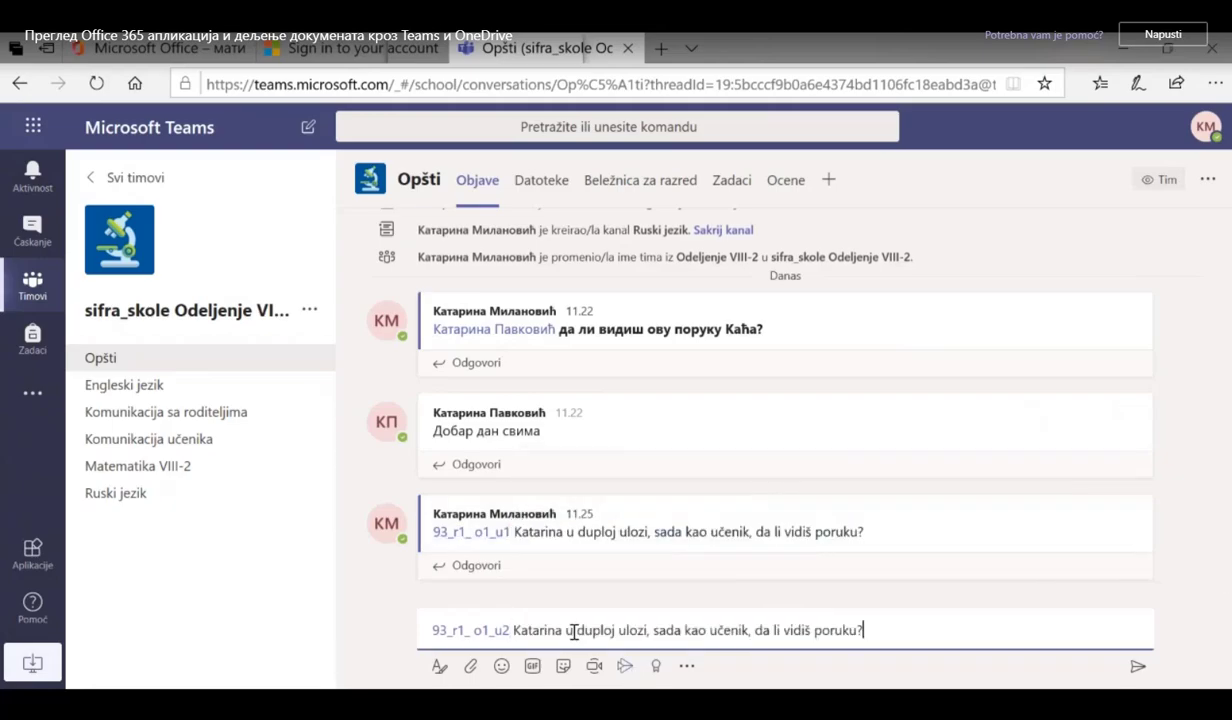
left_click(1137, 668)
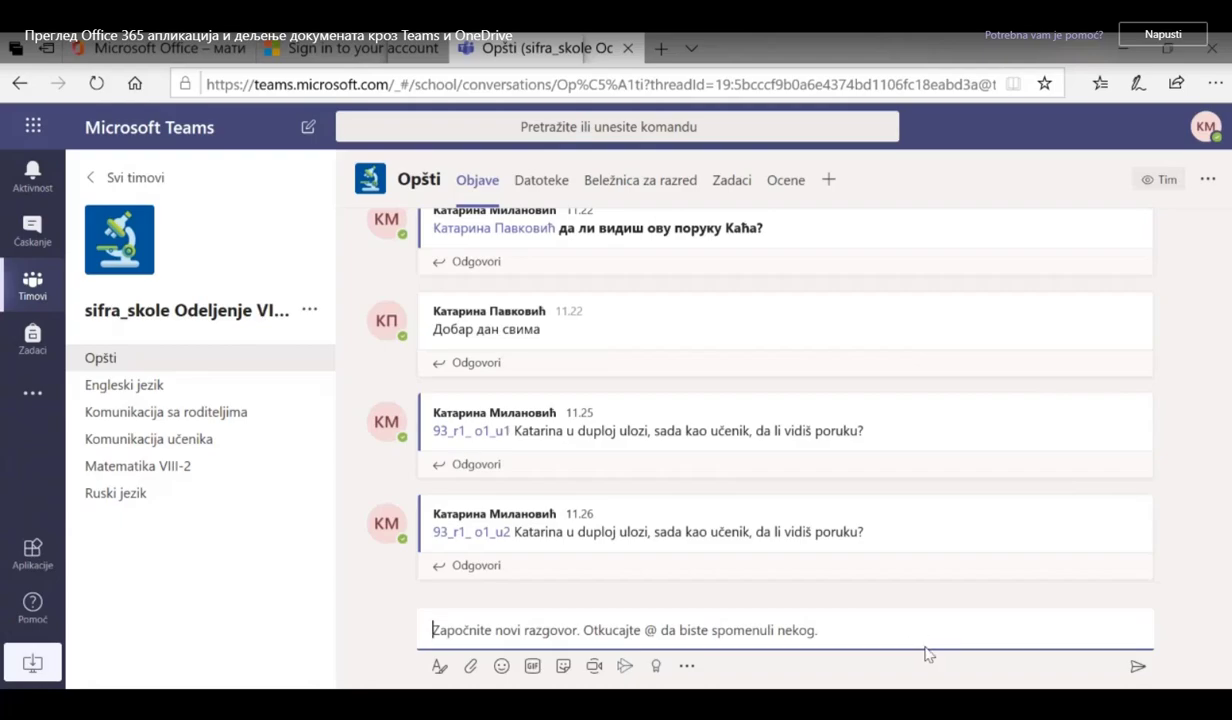
left_click(44, 250)
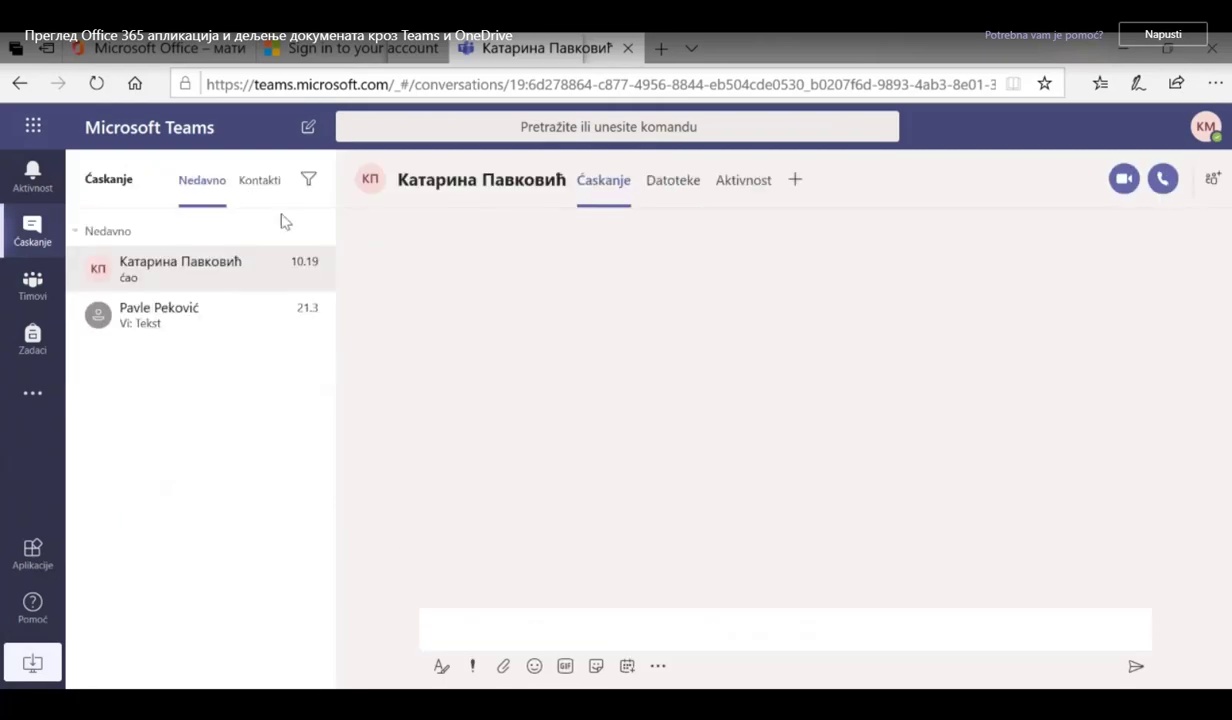
left_click(34, 283)
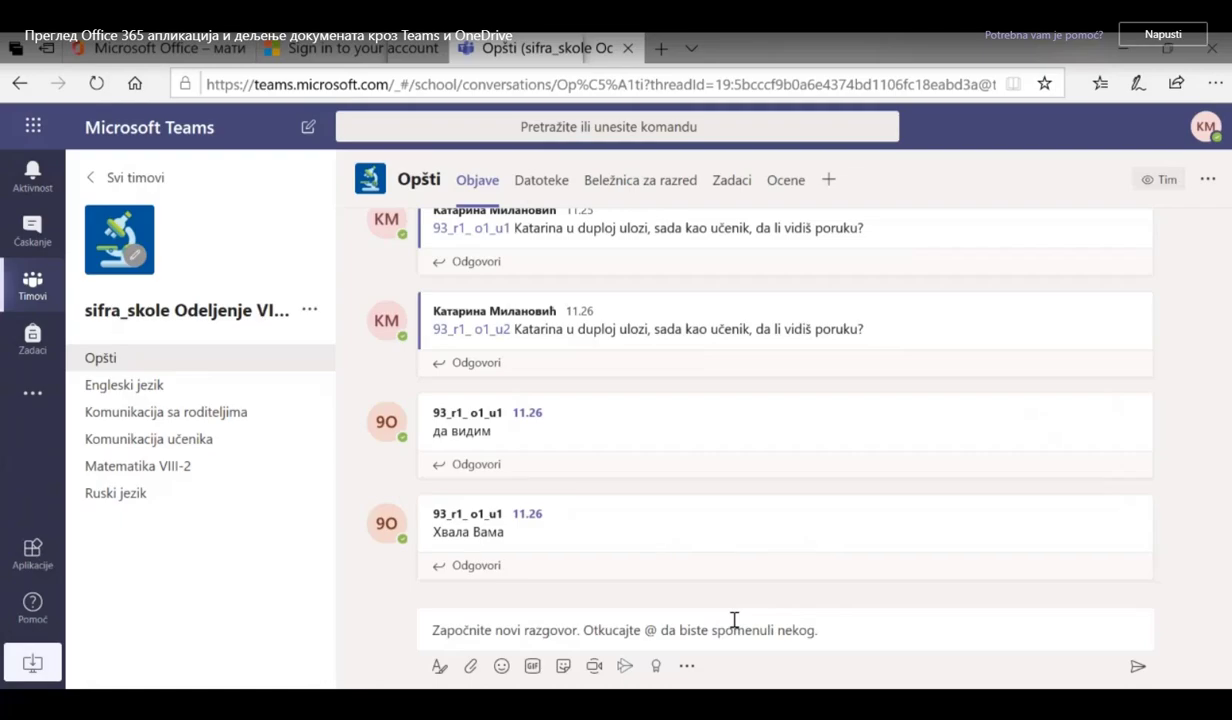
left_click(32, 230)
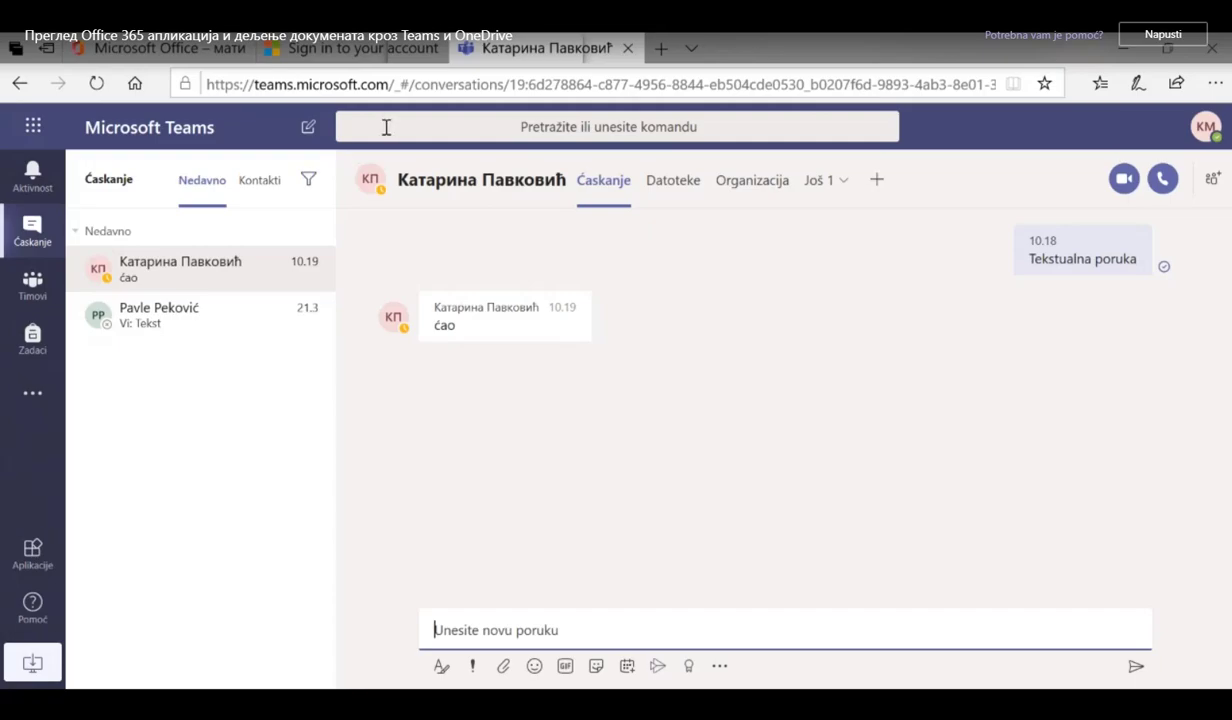
left_click(308, 130)
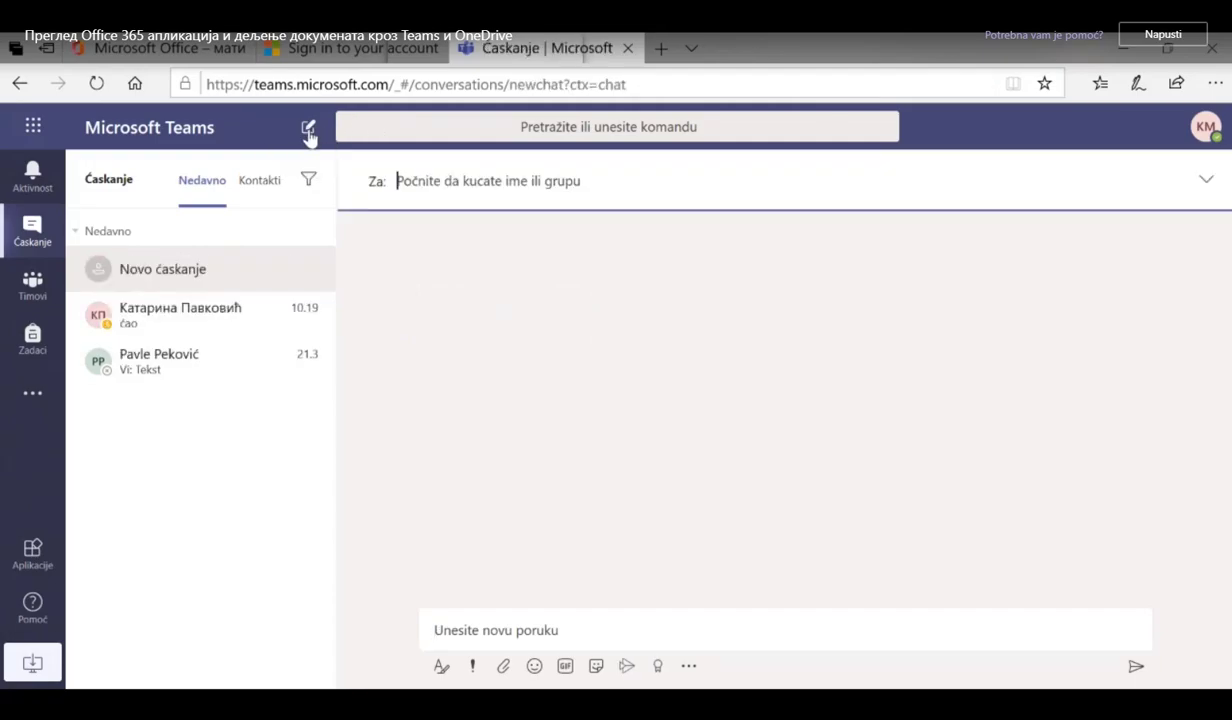
type("93")
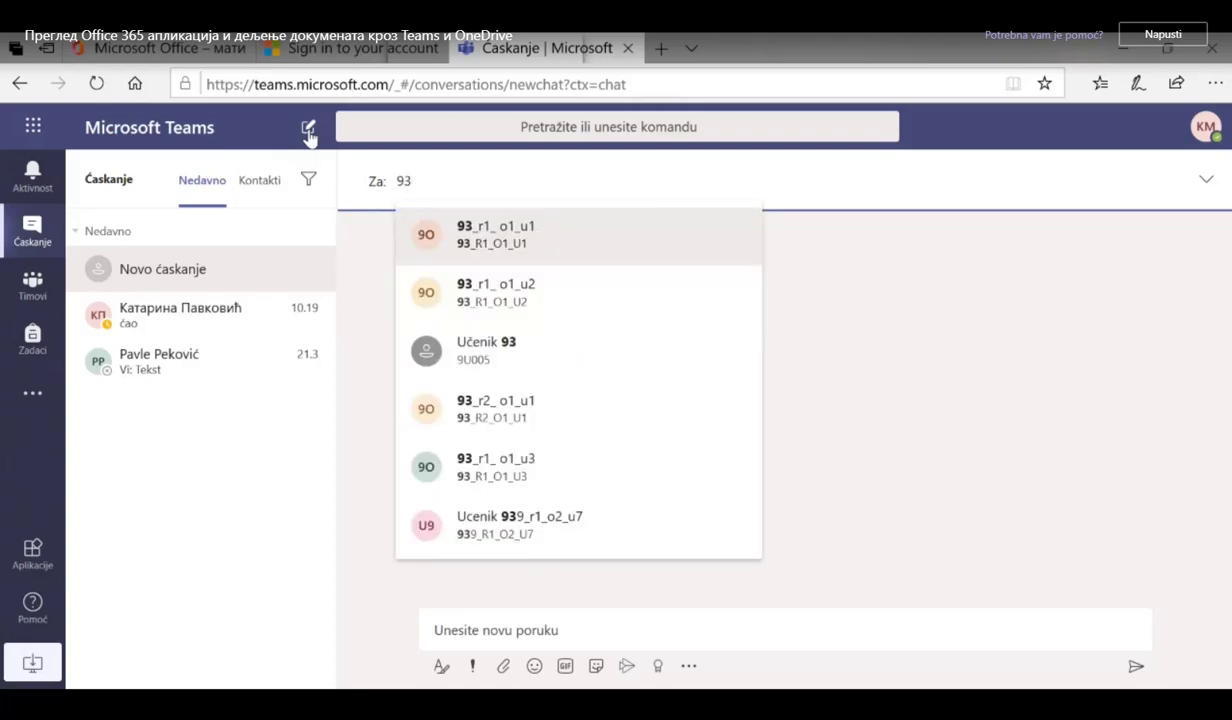
left_click(536, 300)
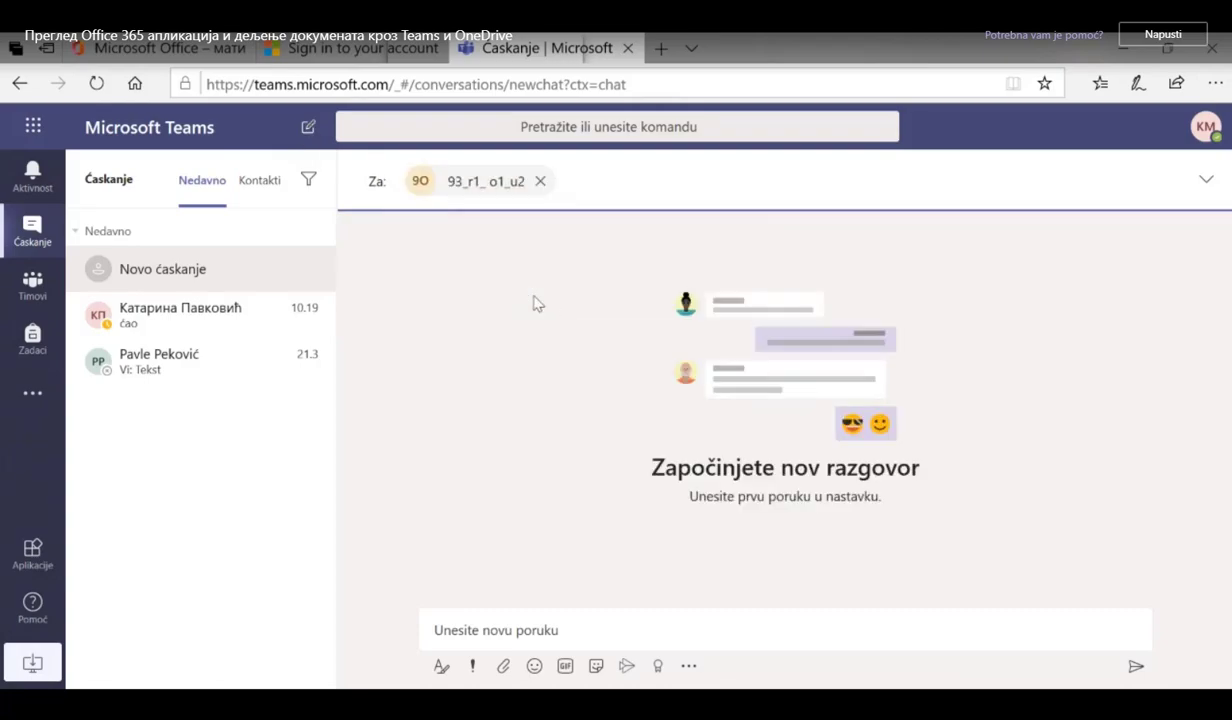
Send the message "Šaljem pozdrave" in the chat with 93_r1_ o1_u2.
left_click(504, 634)
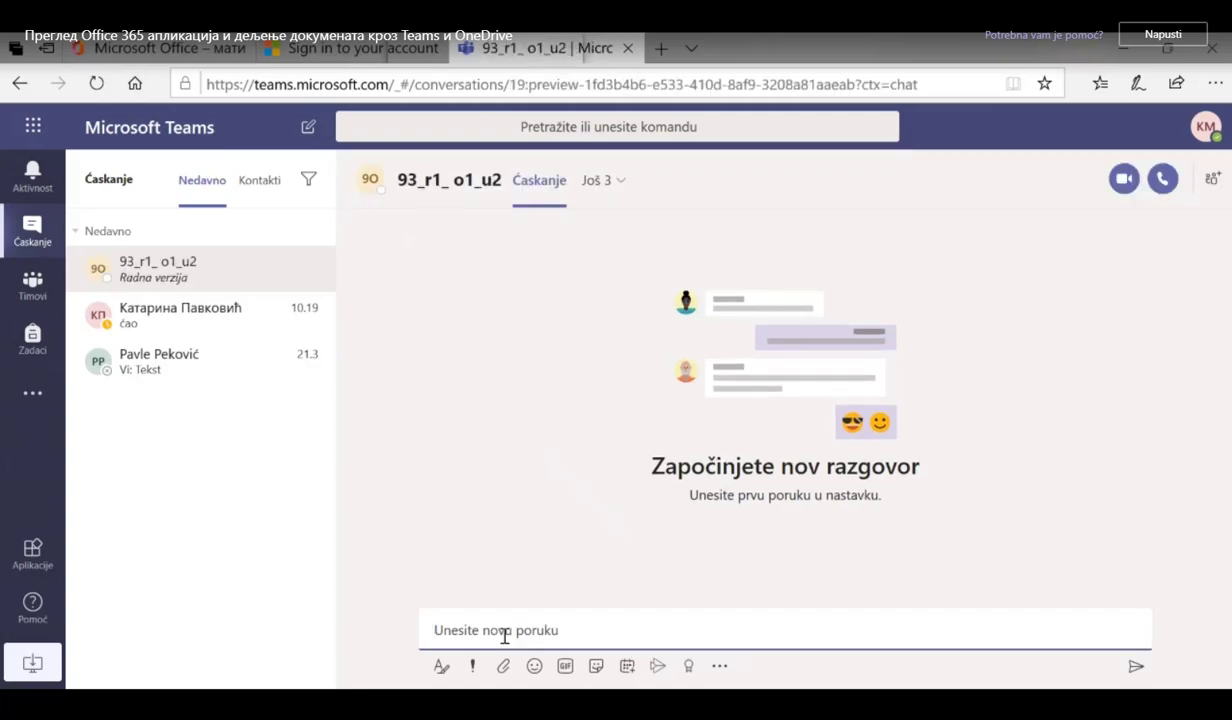
type("(a")
key("BackSpace")
key("BackSpace")
type("saljem pozdra")
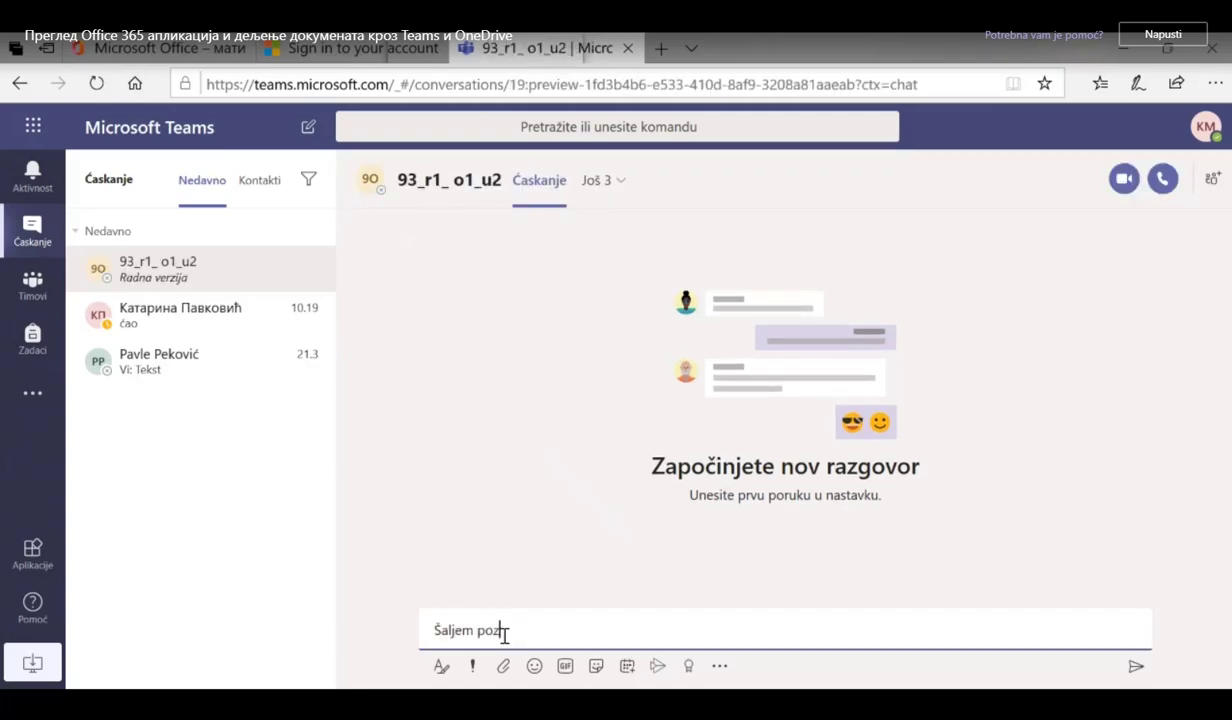
type("ve")
key("Return")
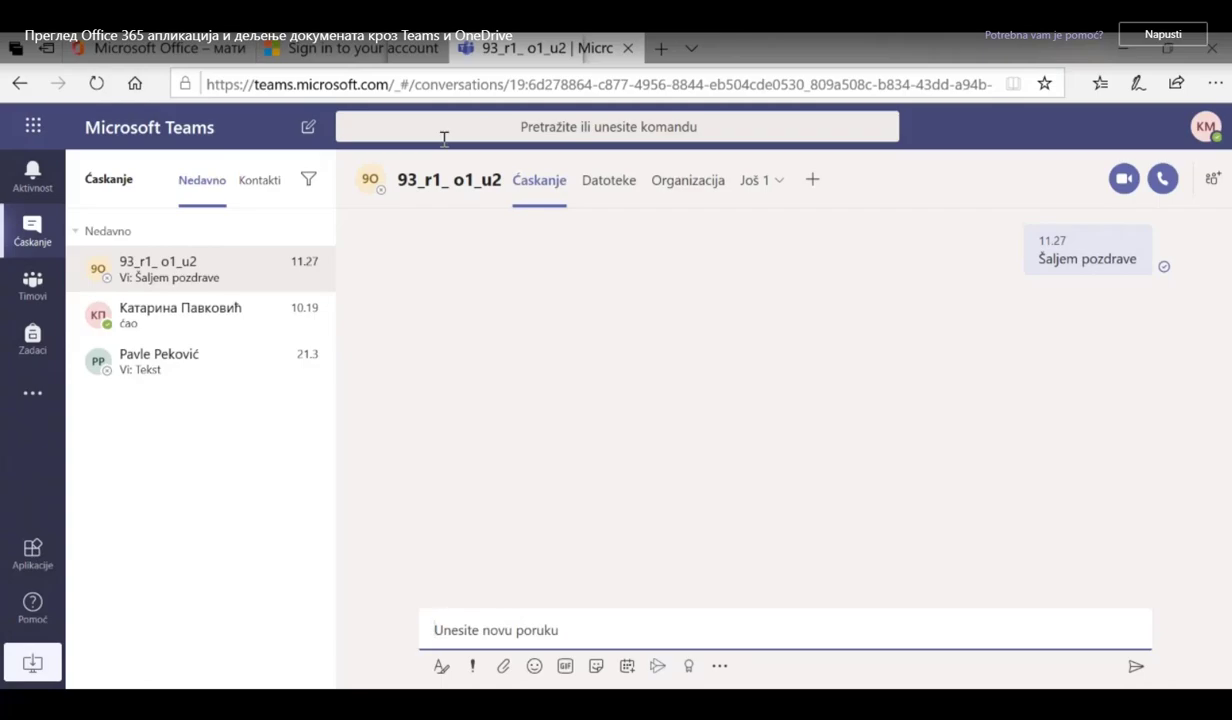
Start another new private chat addressed to the student 93_r1_ o1_u1.
left_click(308, 127)
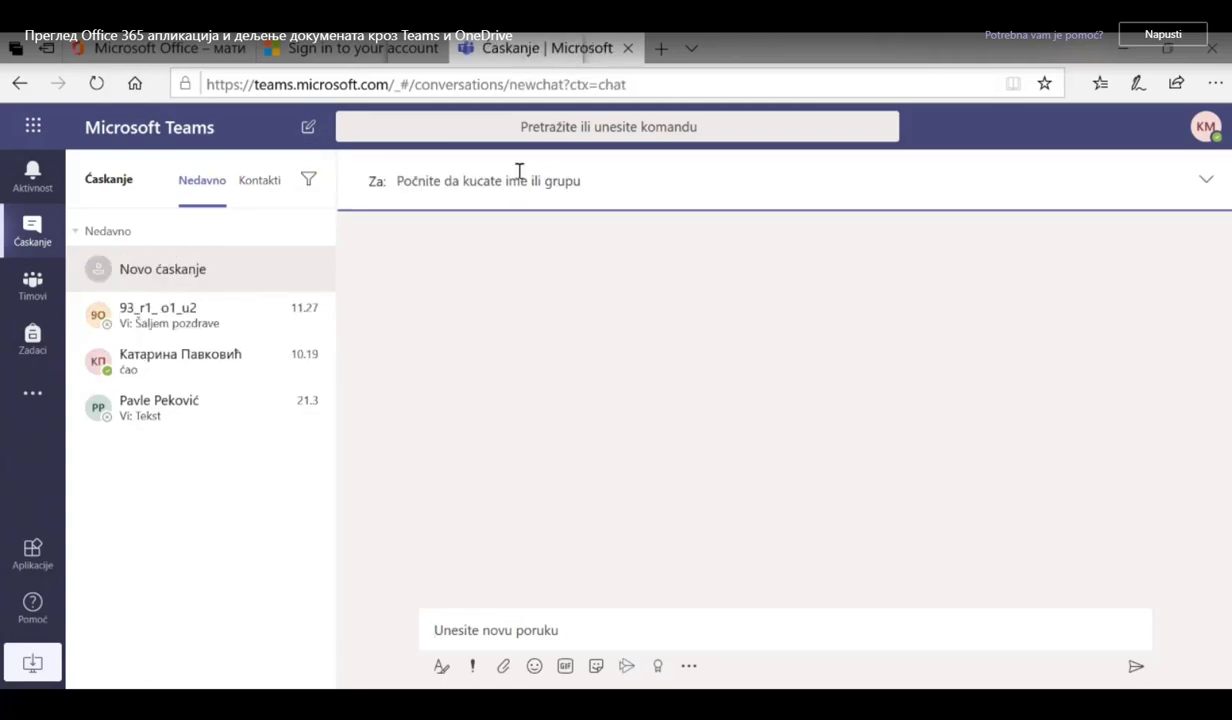
type("9")
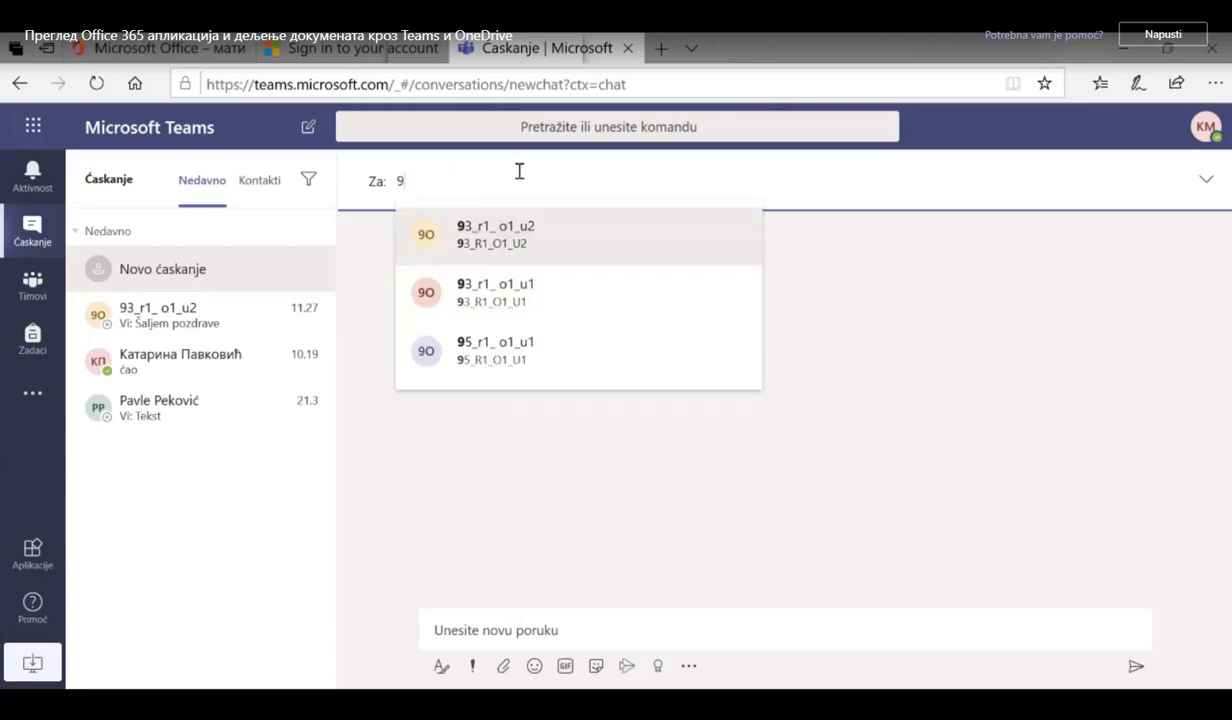
left_click(492, 312)
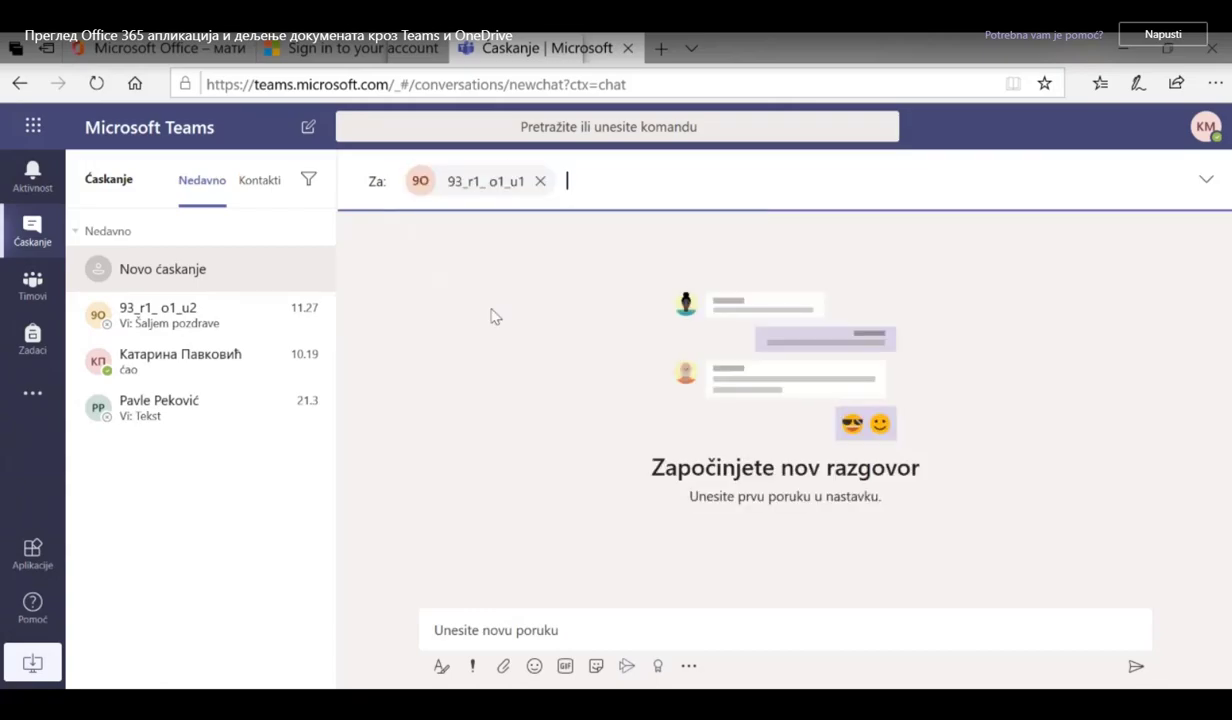
Send the message "Poruka" in the chat with 93_r1_ o1_u1.
left_click(572, 631)
type("Porukua")
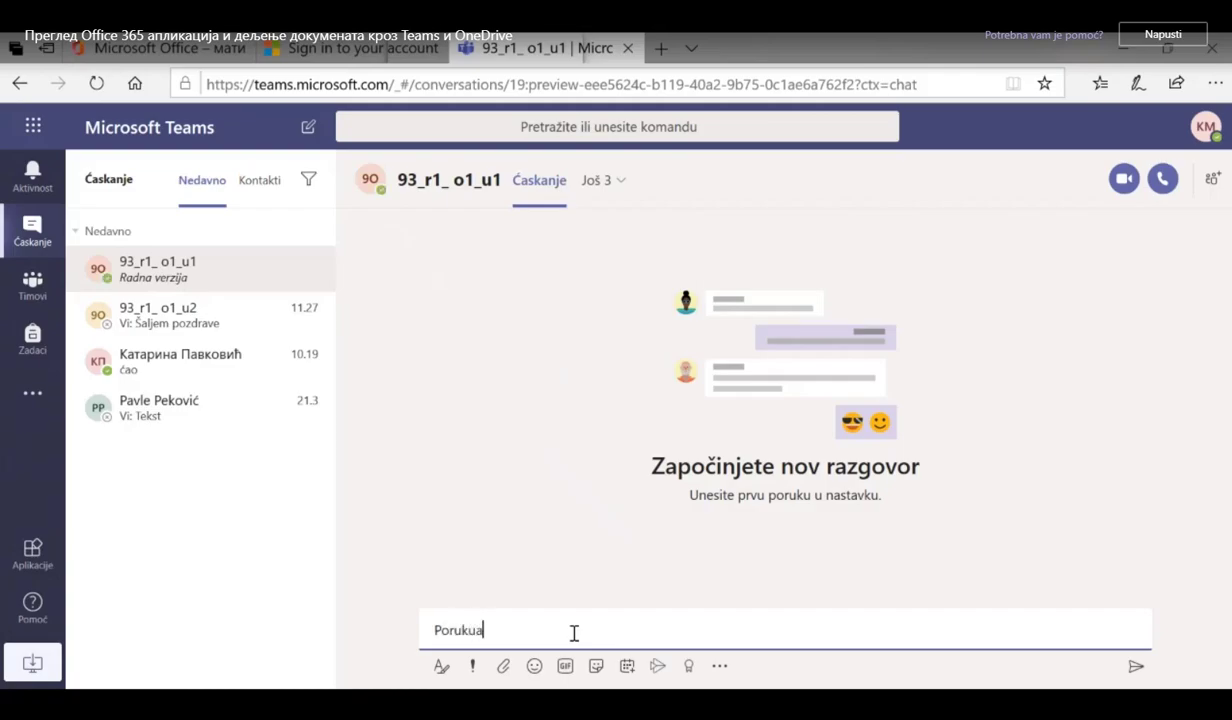
key("BackSpace")
key("BackSpace")
type("a")
left_click(1134, 669)
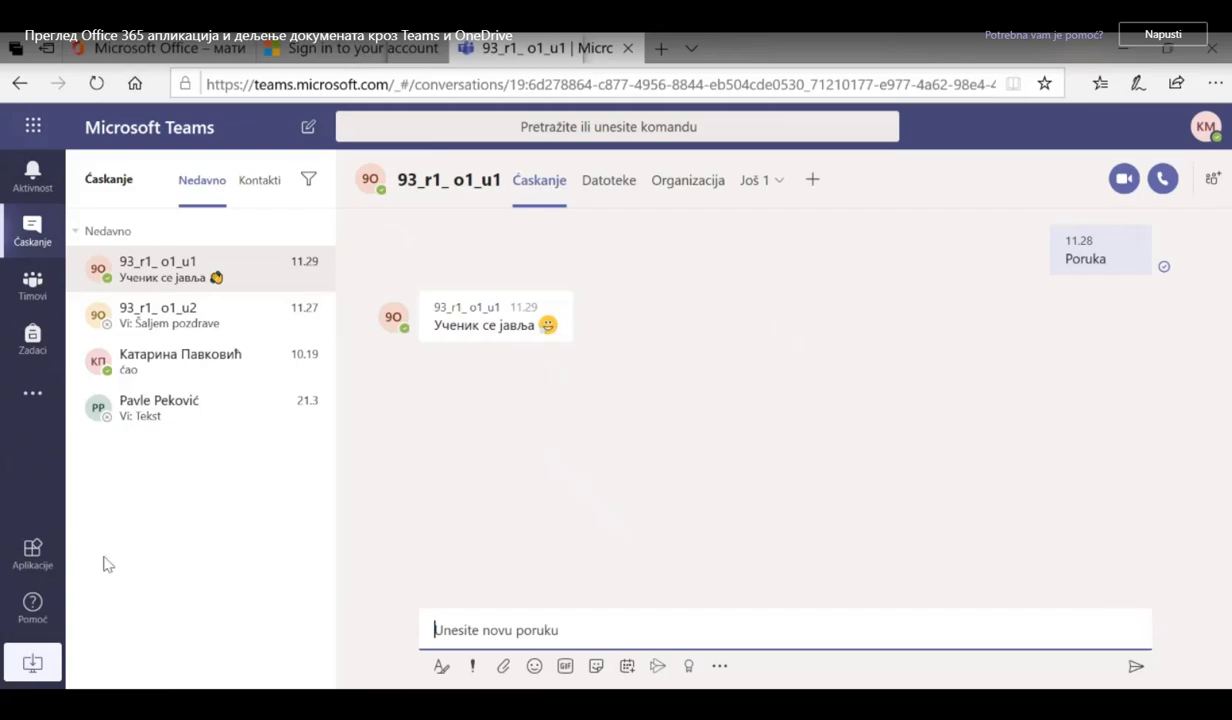
Return to the team's Opšti channel and write "Datoteka u prilogu" in a new post without sending it.
left_click(35, 290)
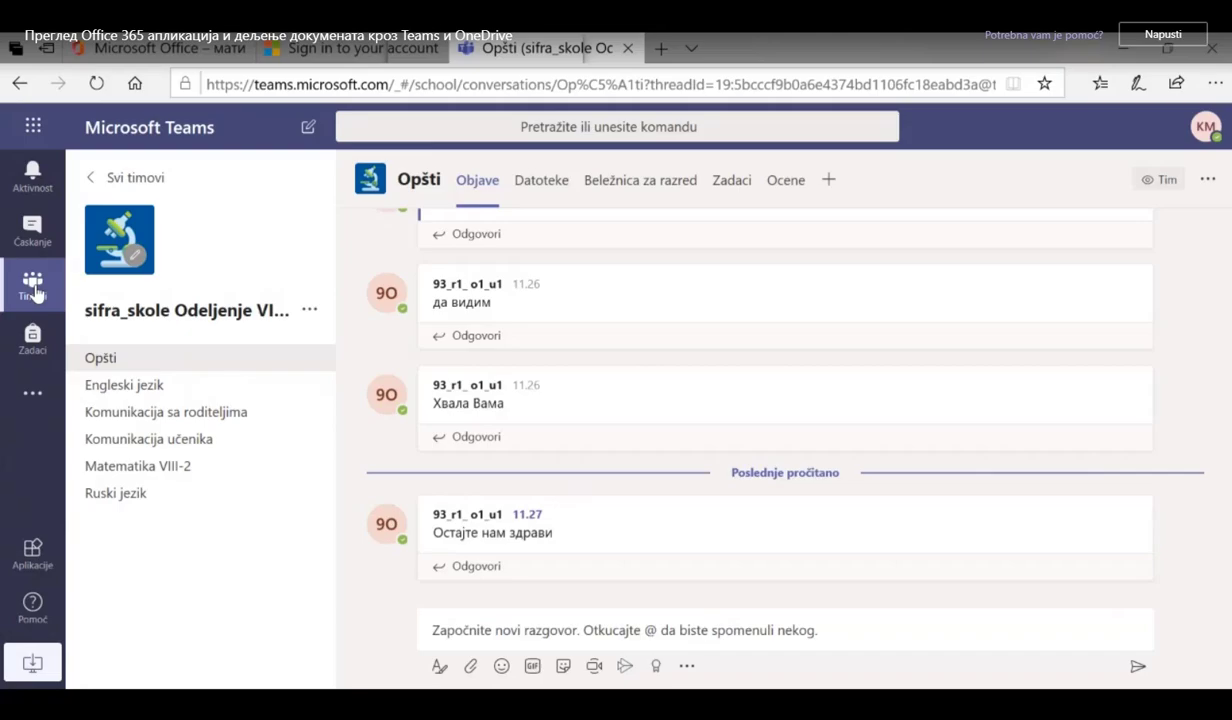
left_click(651, 631)
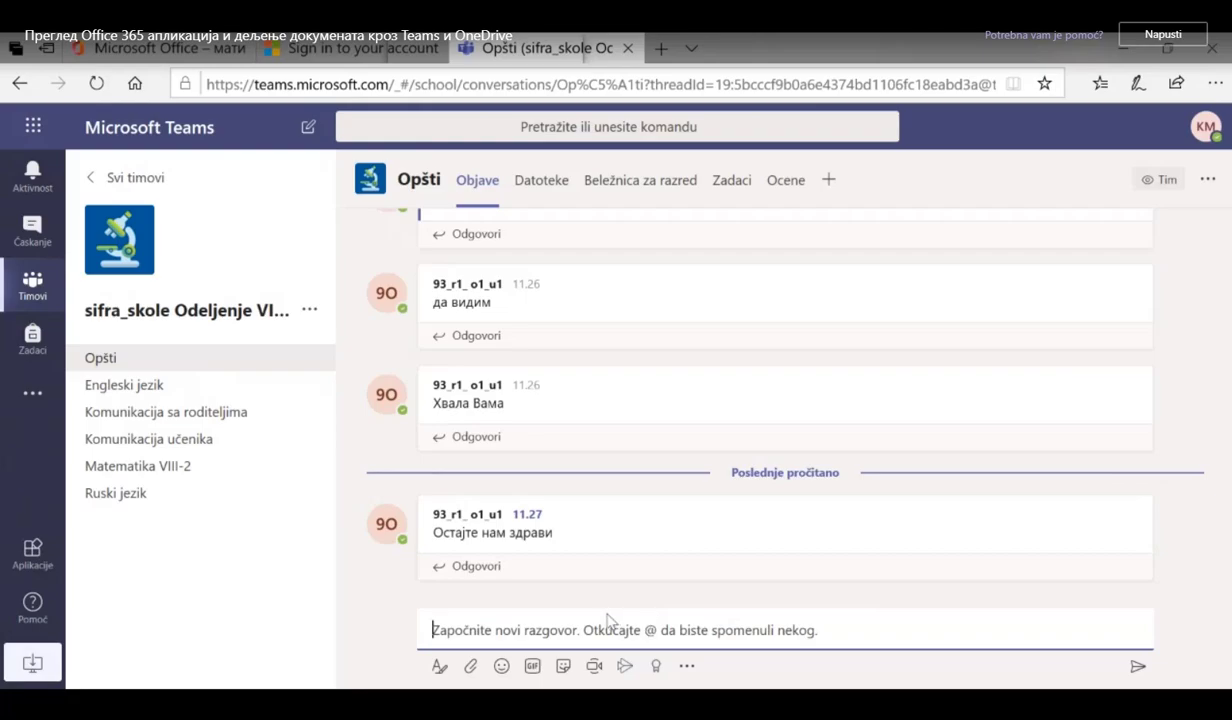
type("Datite")
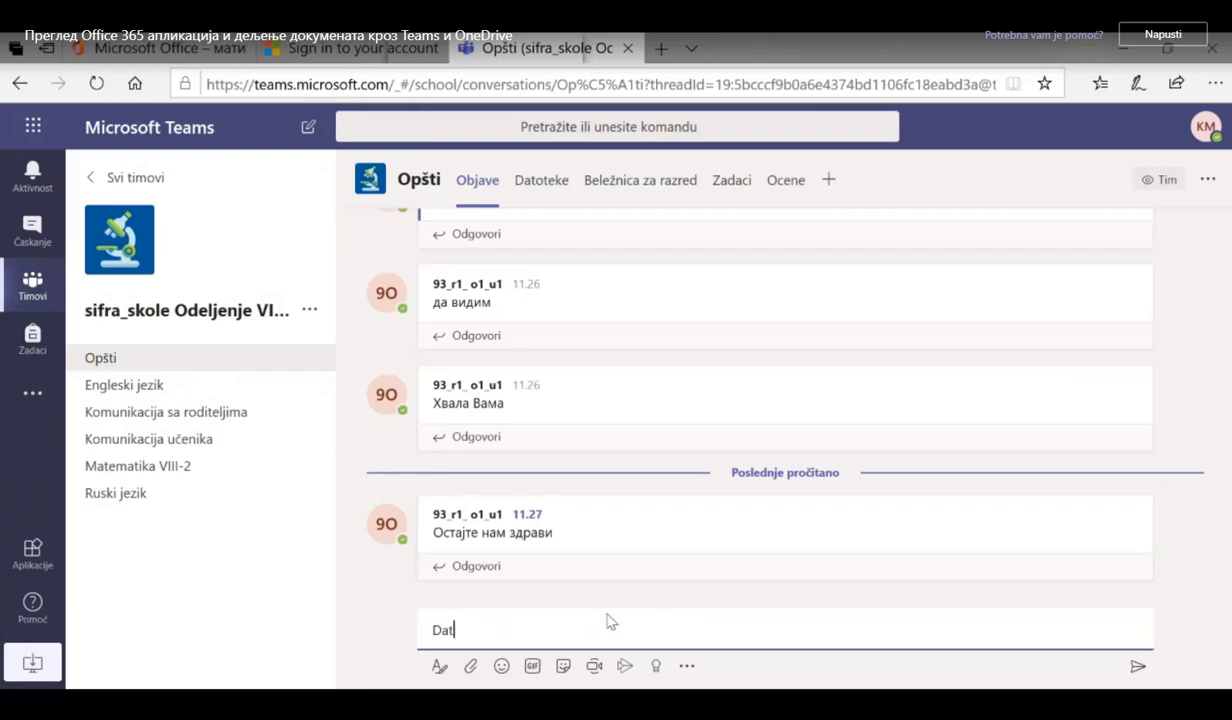
key("BackSpace")
key("BackSpace")
key("BackSpace")
key("BackSpace")
type("toteka u prilogu")
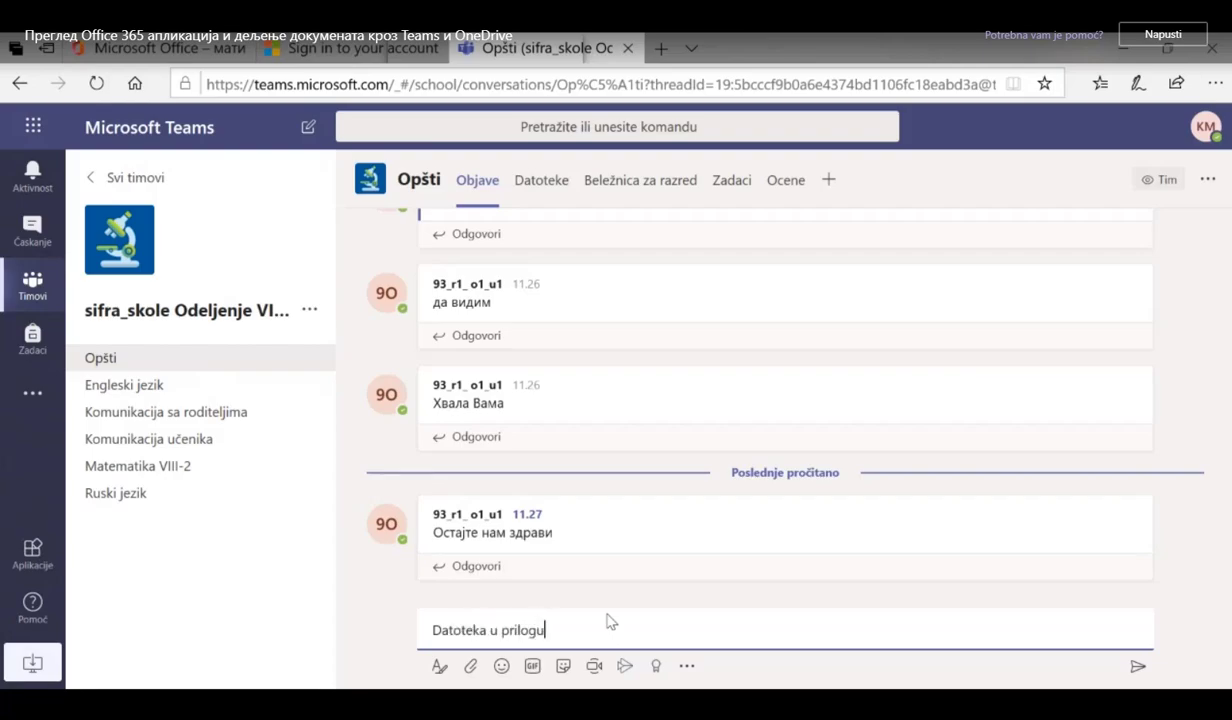
Attach the Word document n from the computer's Desktop, uploading it to General and replacing the existing n.docx, and send the post.
left_click(471, 664)
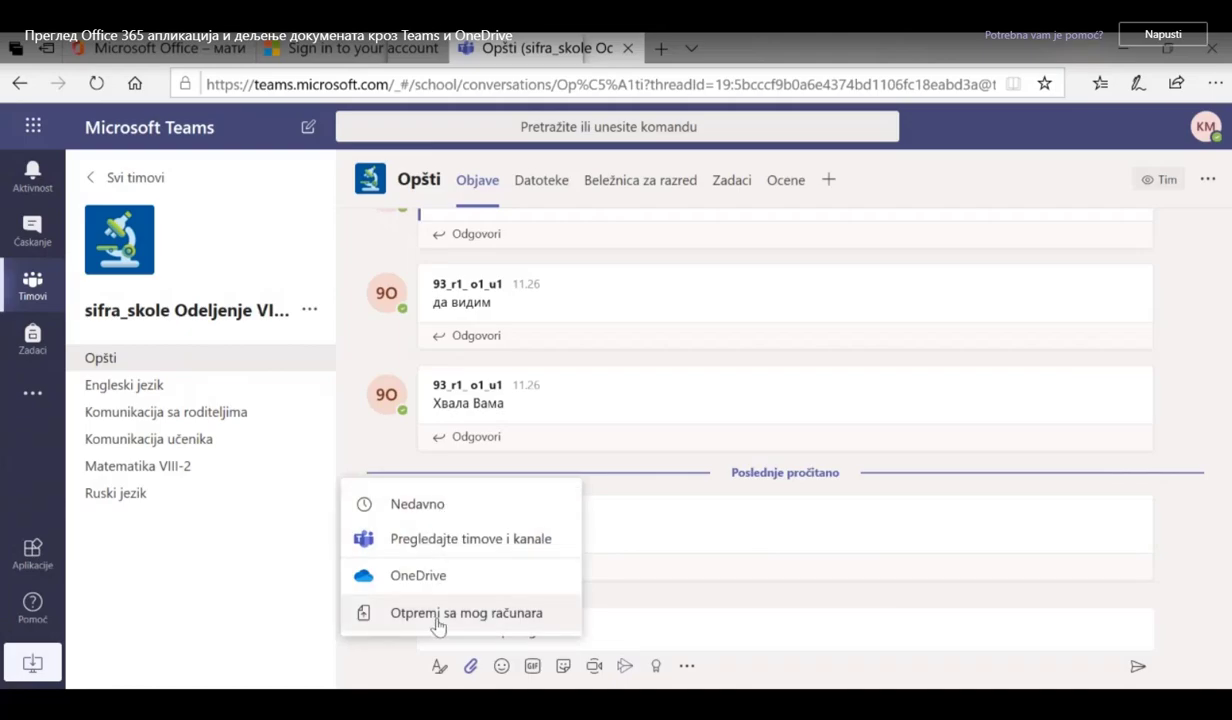
left_click(438, 620)
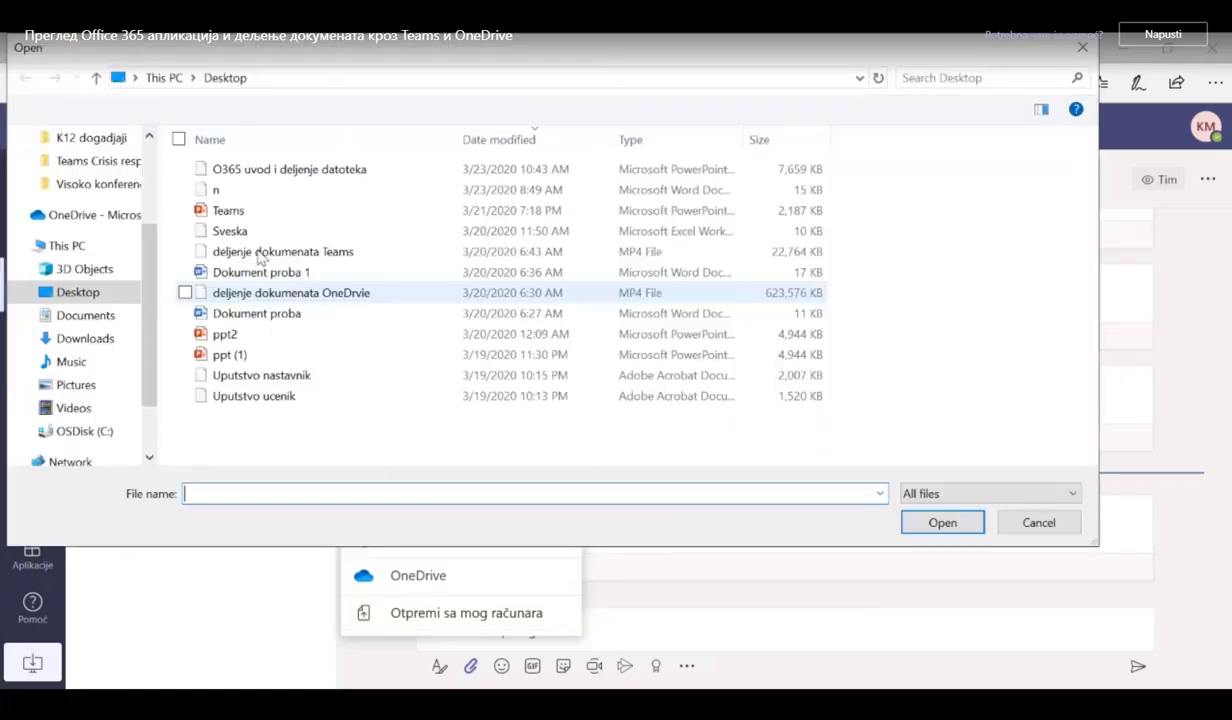
left_click(215, 190)
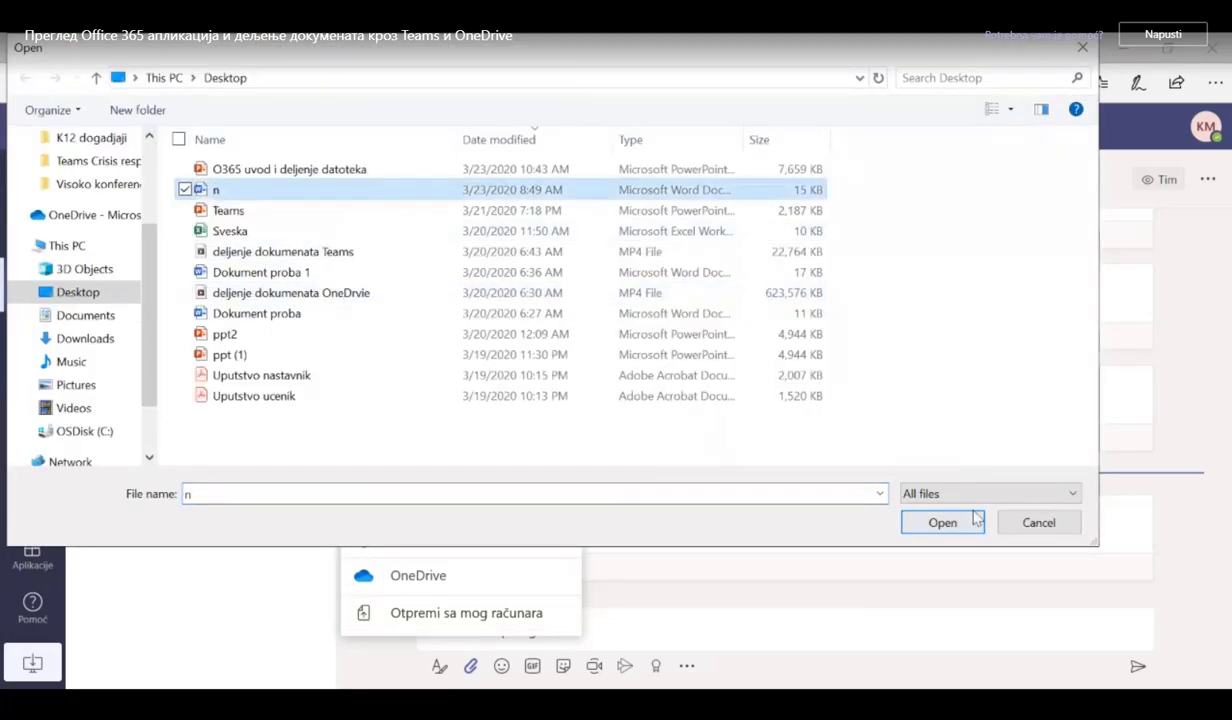
left_click(963, 530)
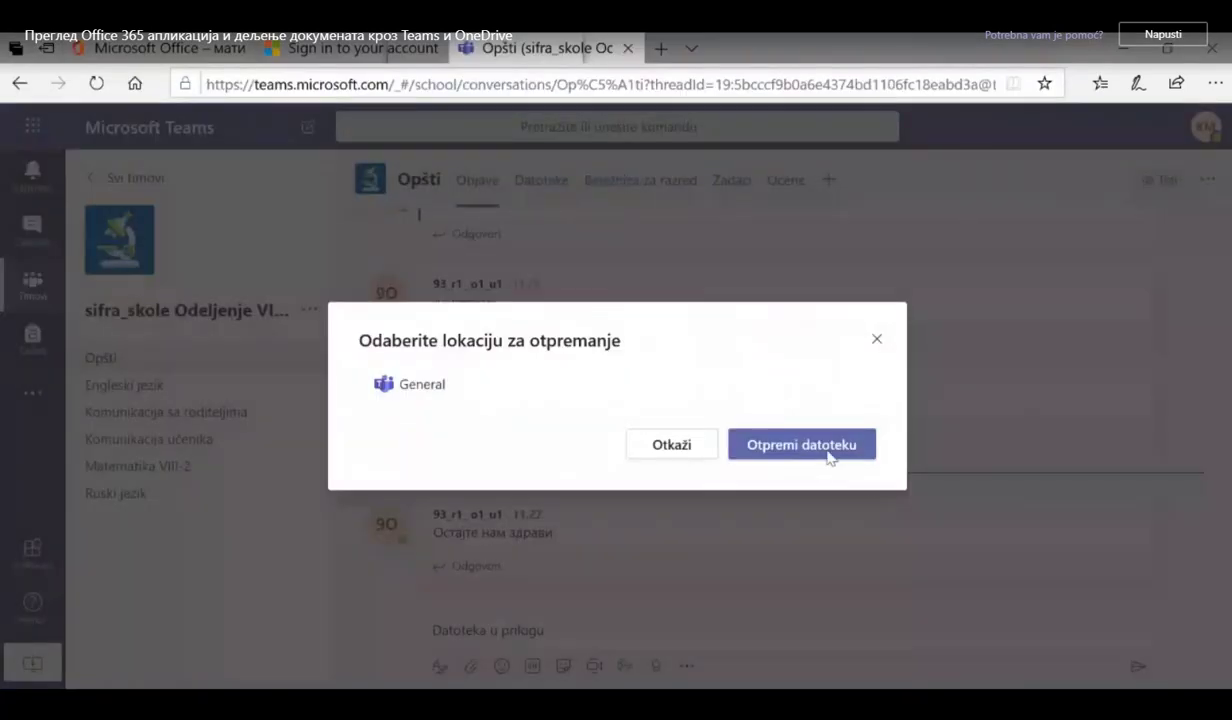
left_click(828, 455)
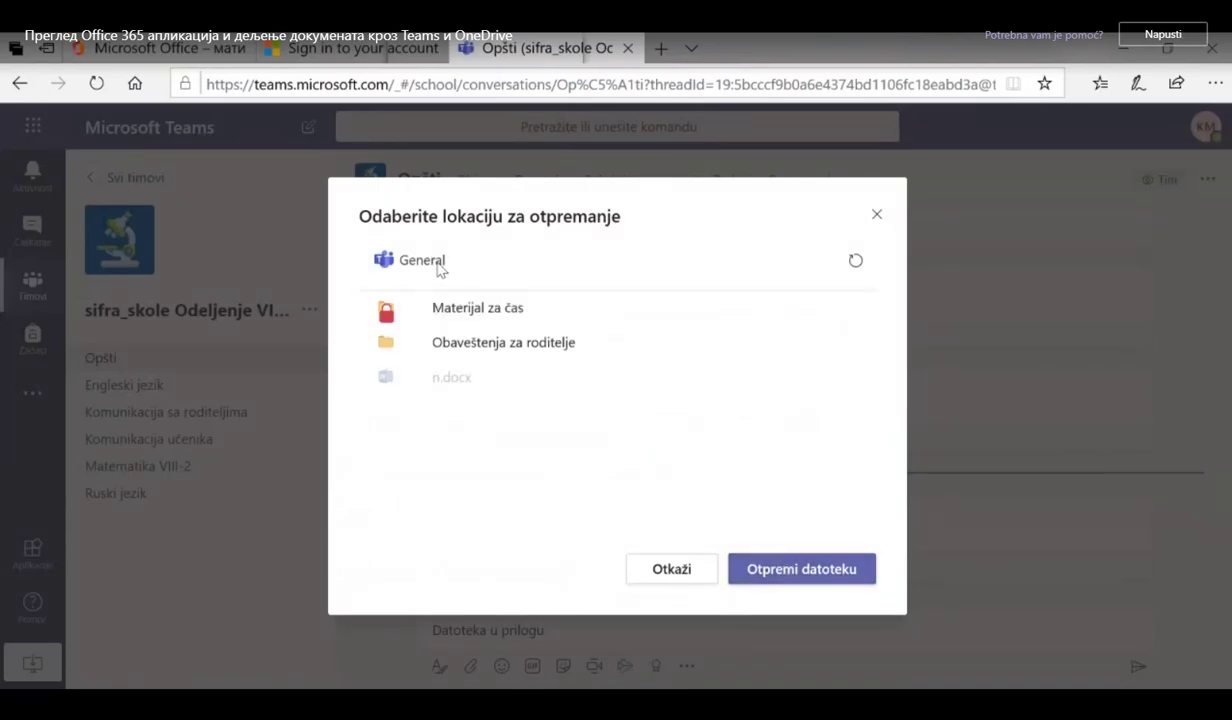
left_click(796, 571)
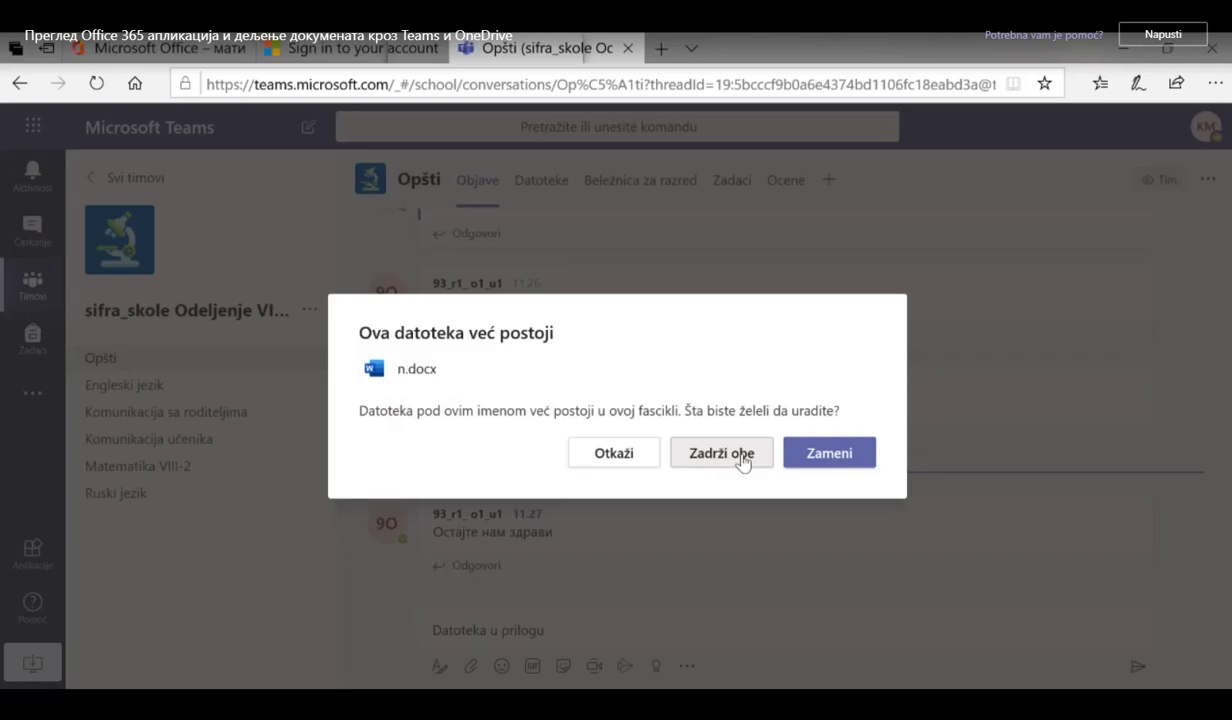
left_click(831, 456)
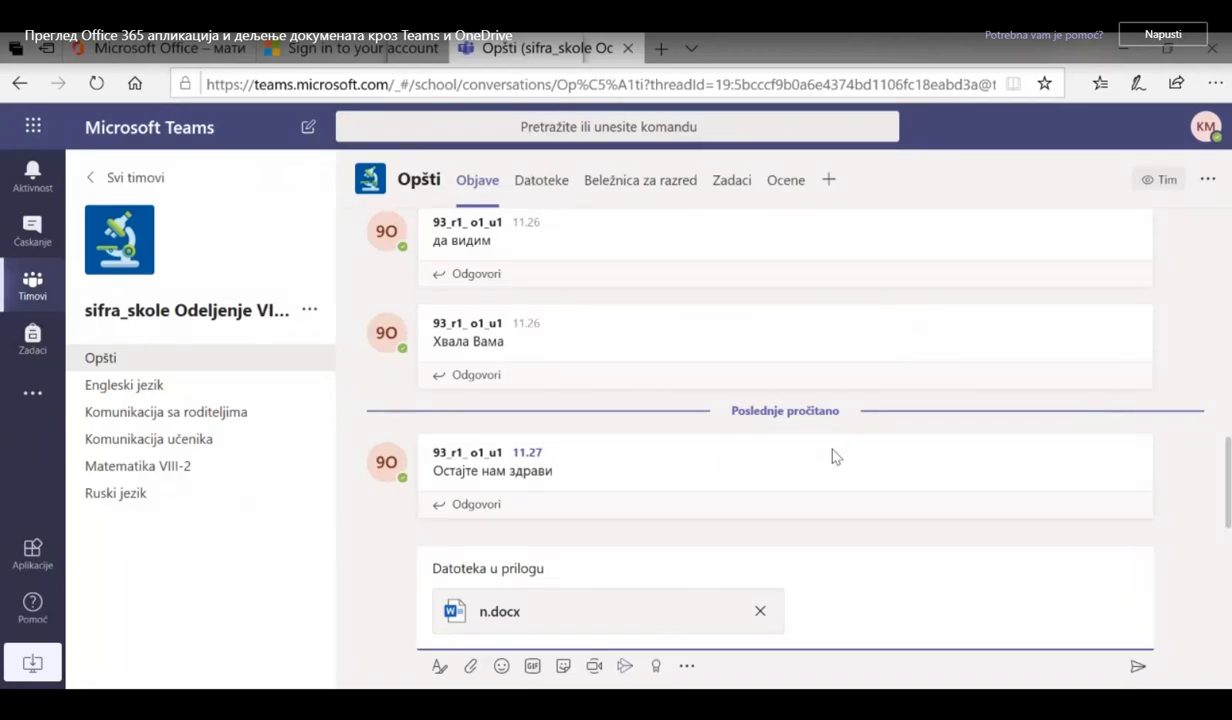
left_click(1139, 667)
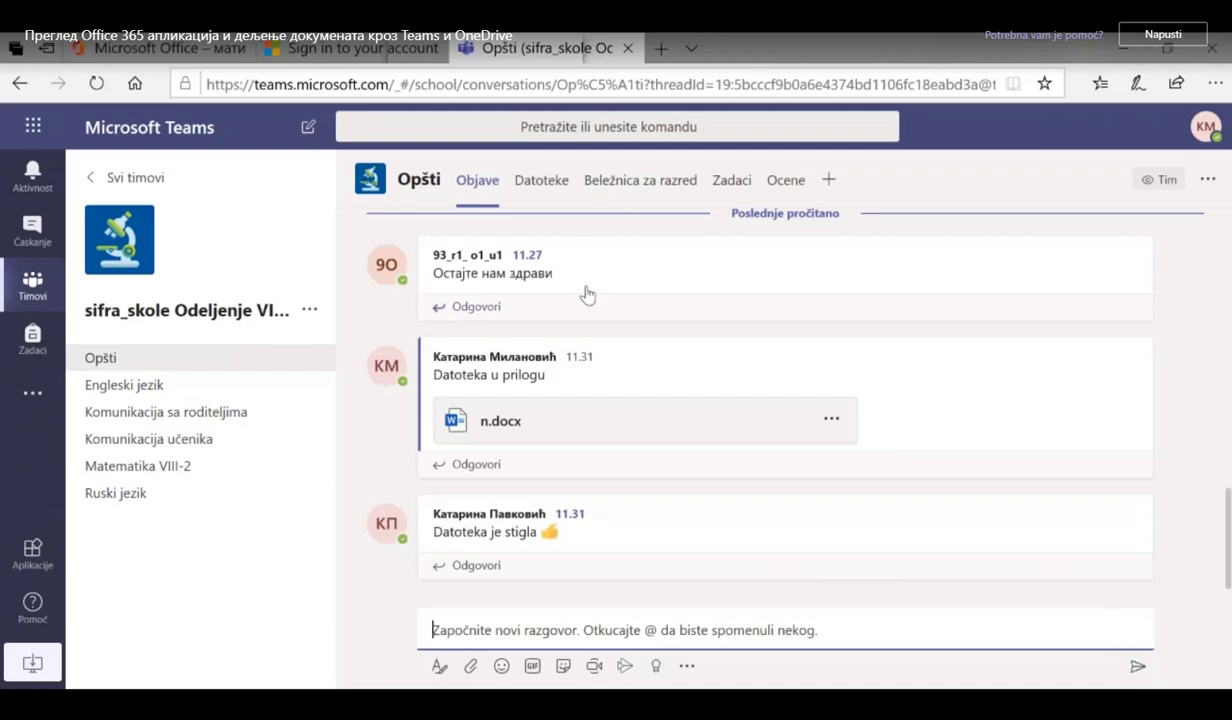
Create a folder named ČOS among the Opšti channel's files.
left_click(531, 195)
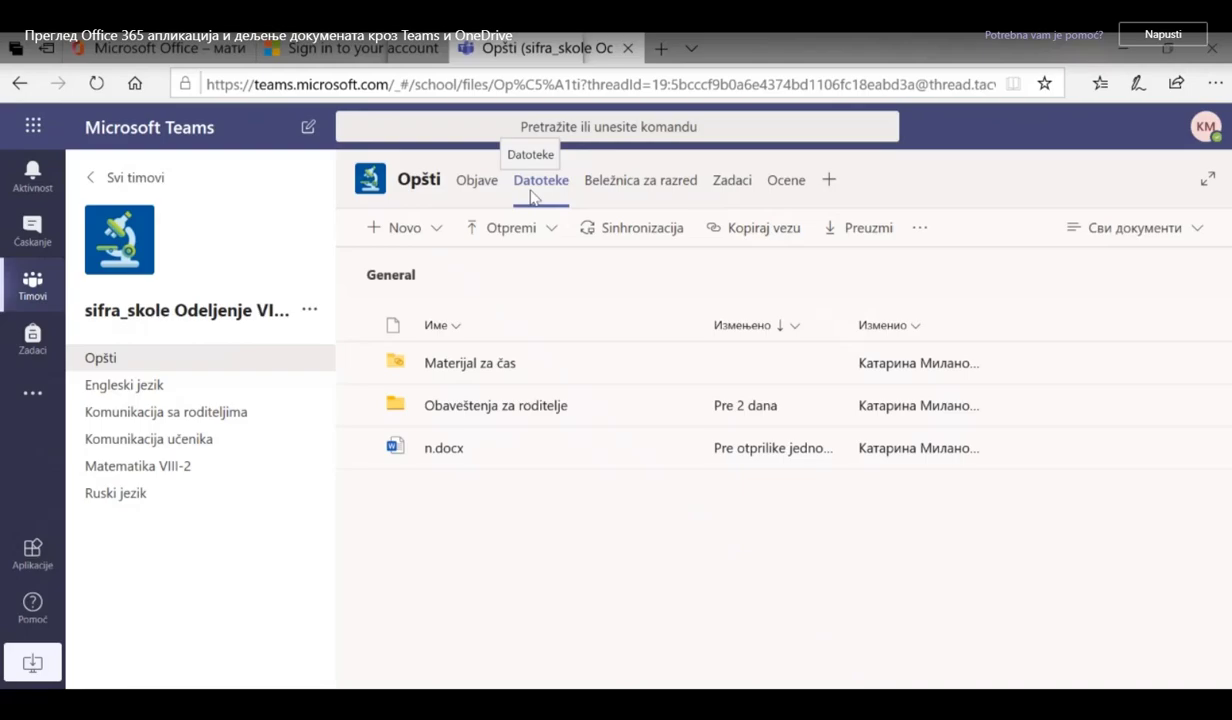
left_click(430, 232)
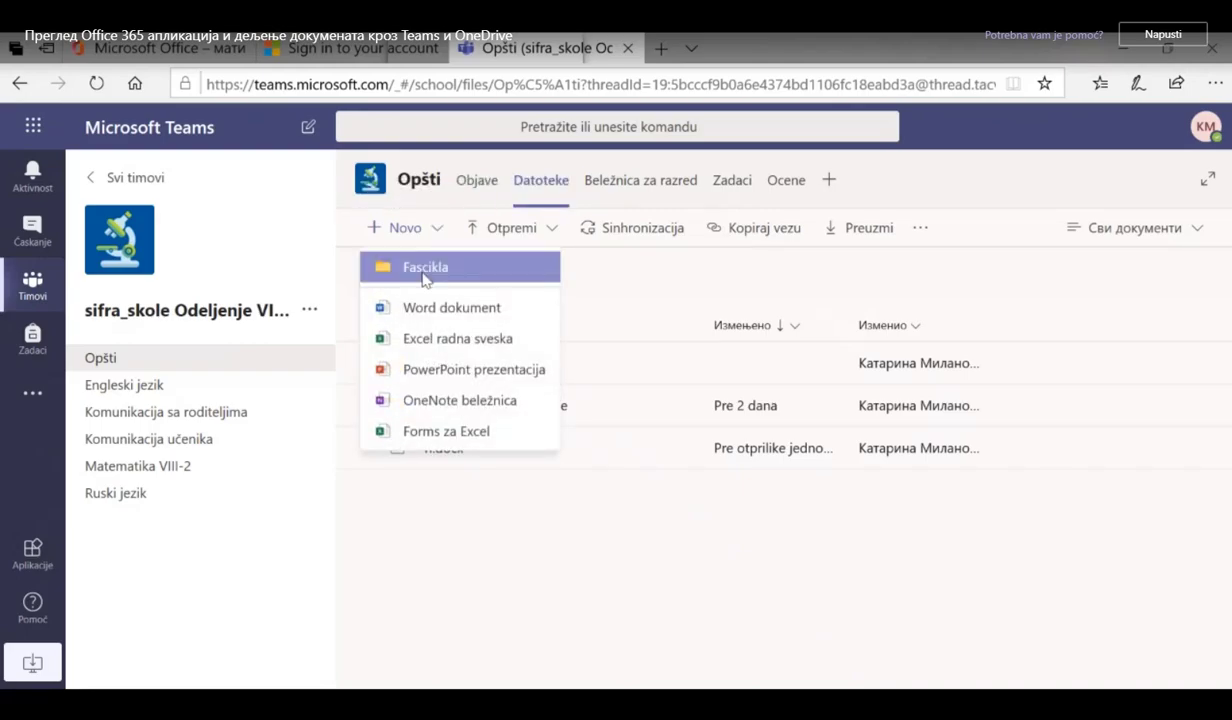
left_click(424, 268)
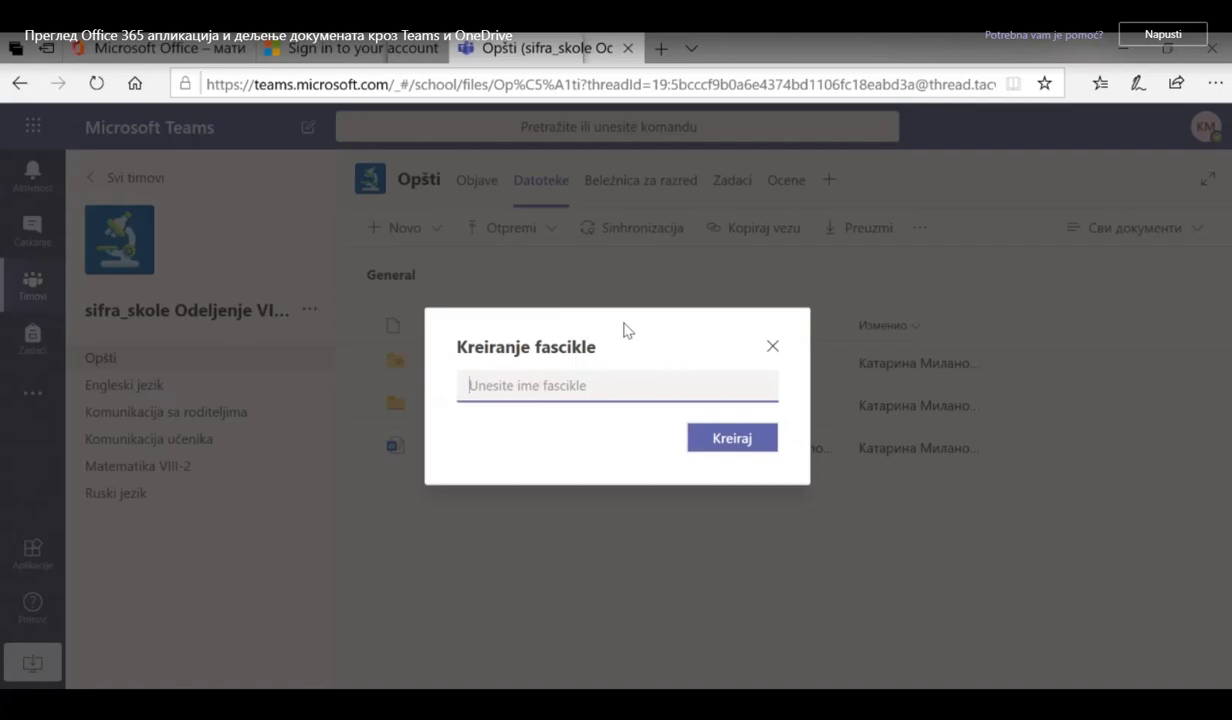
type("čoS")
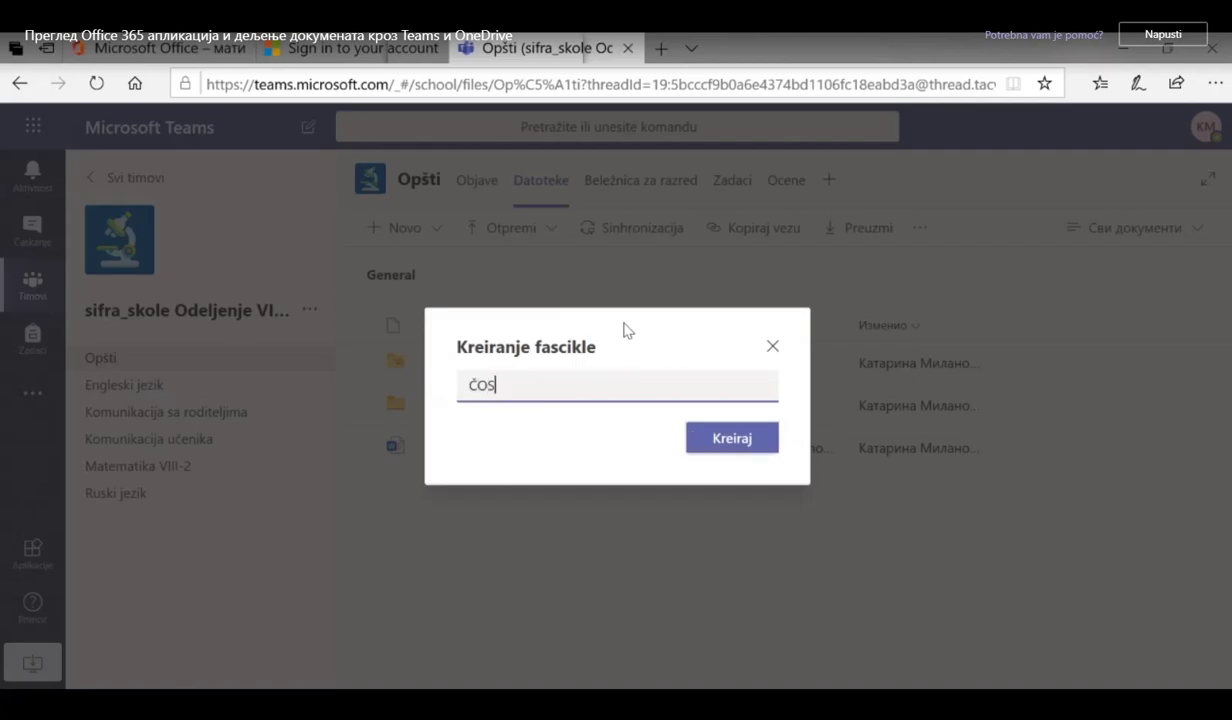
left_click(735, 441)
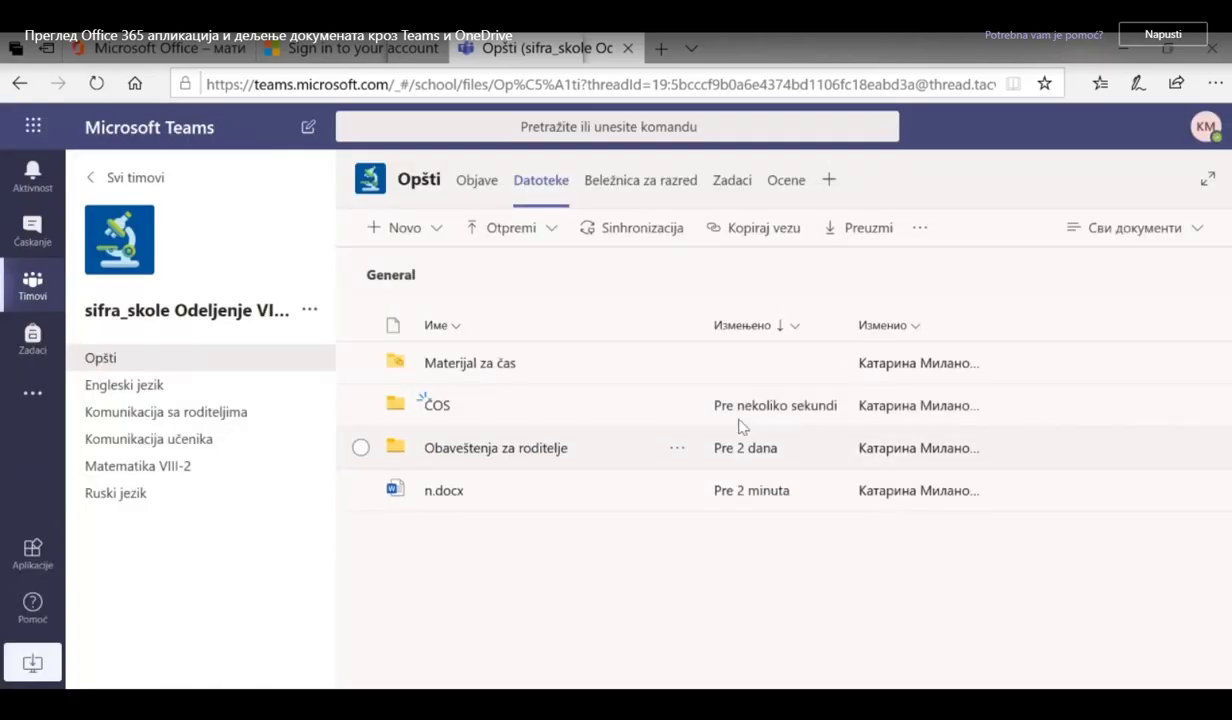
Upload the Excel workbook Sveska from the Desktop into the ČOS folder and return to the General folder.
left_click(437, 406)
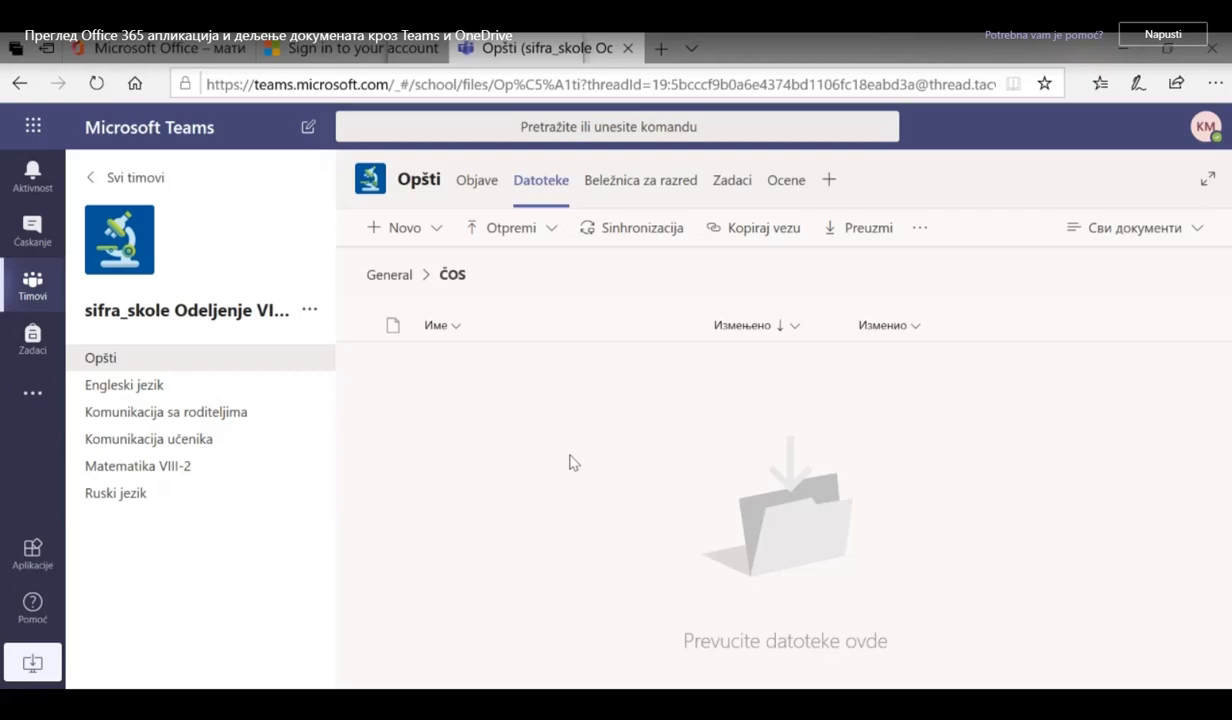
left_click(553, 230)
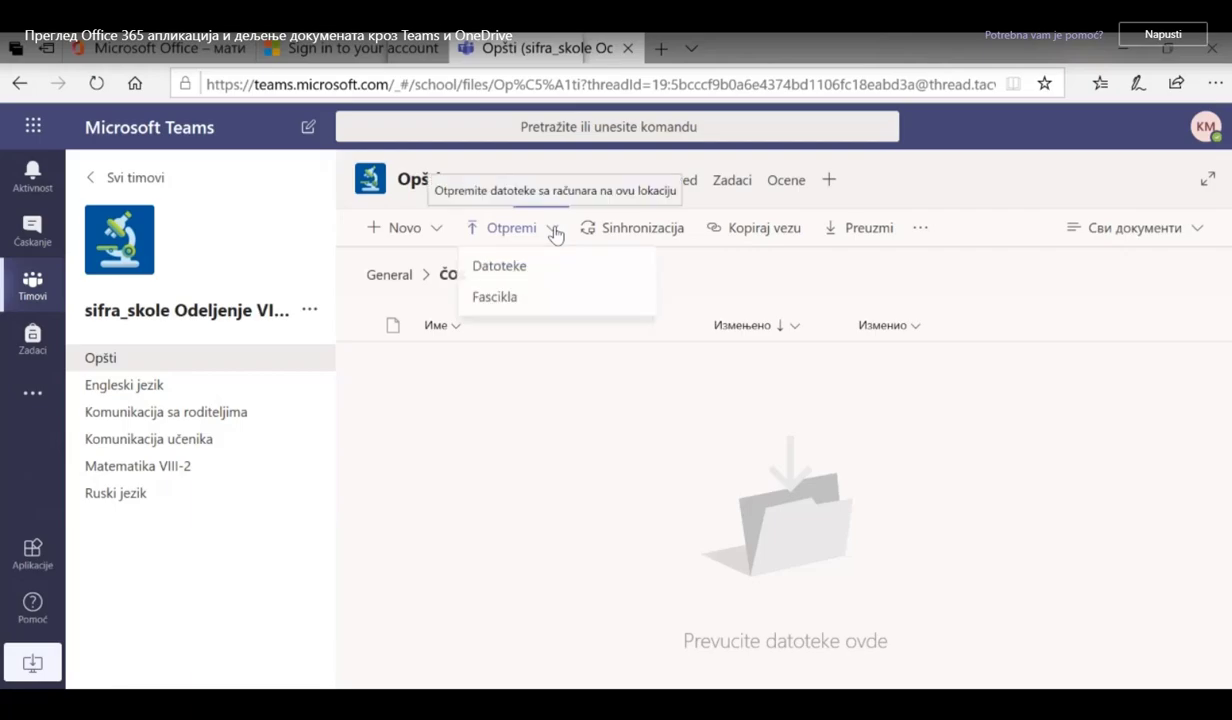
left_click(510, 270)
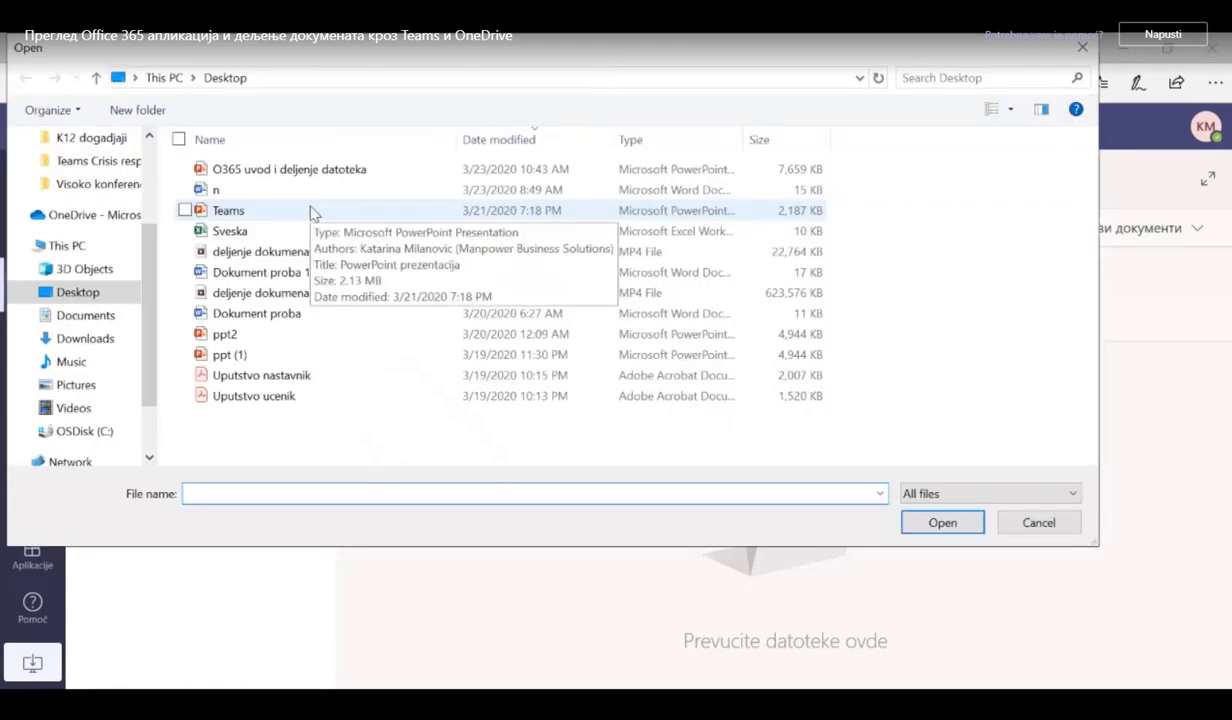
left_click(310, 232)
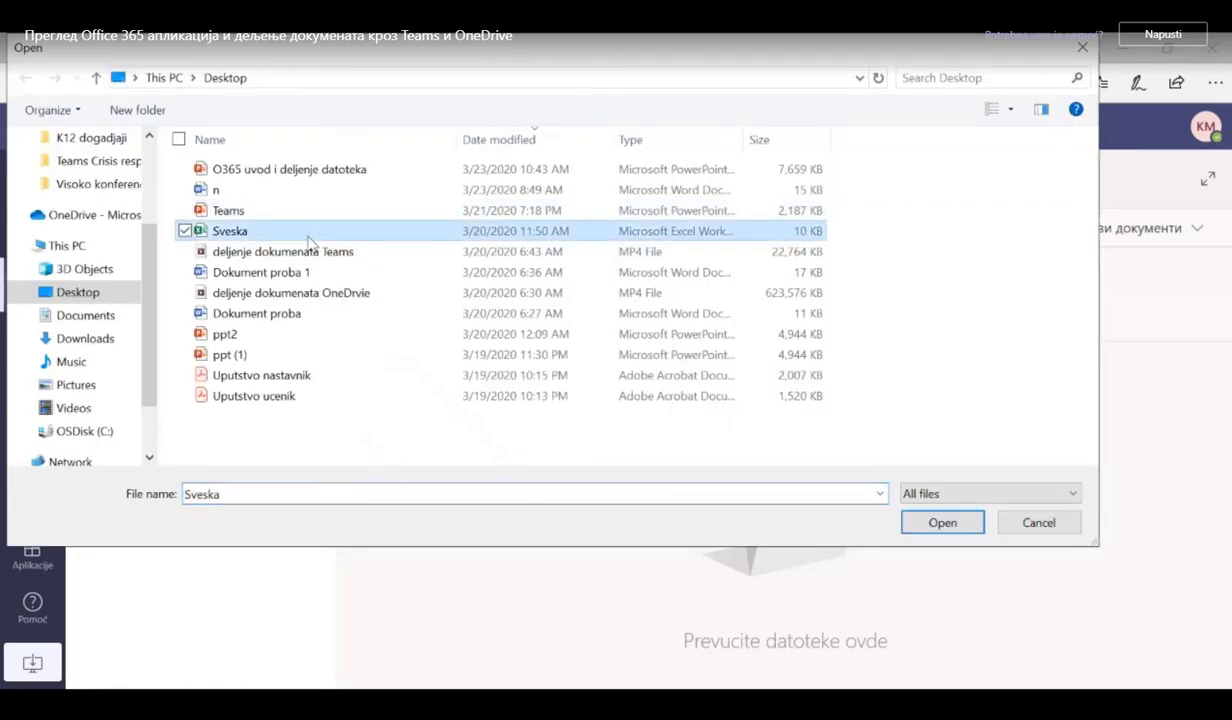
left_click(972, 532)
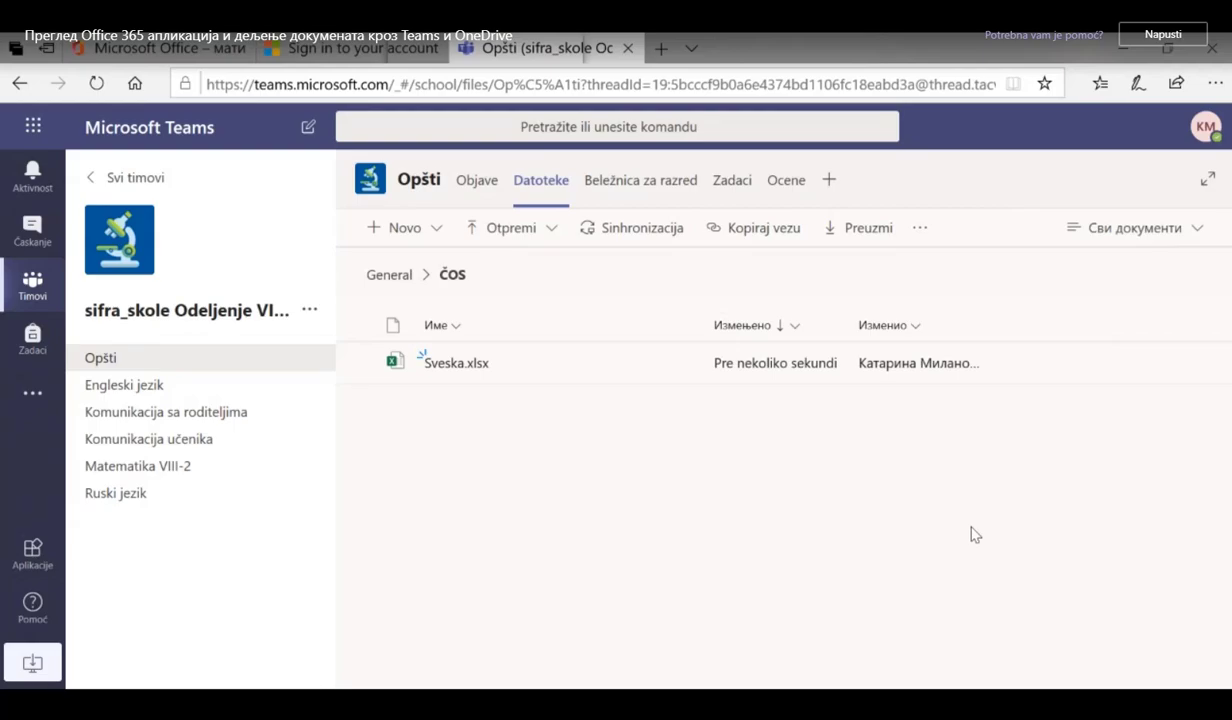
left_click(399, 278)
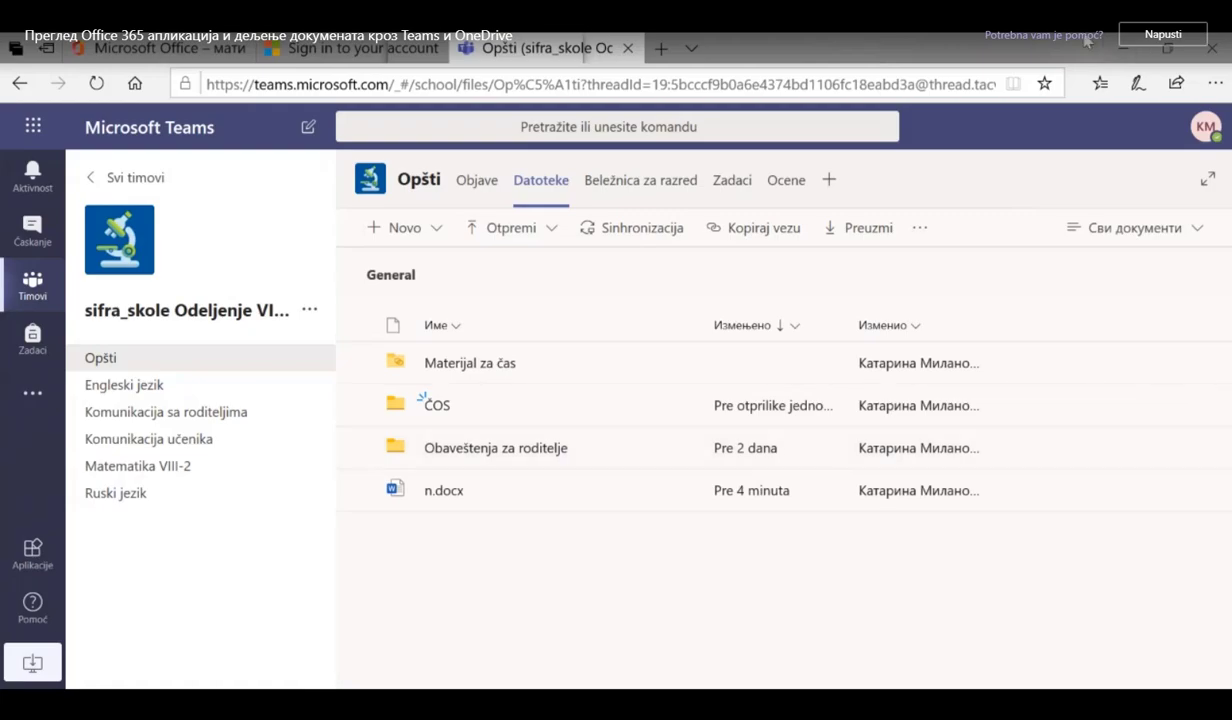
Go back to the Opšti channel's posts and switch to OneDrive.
left_click(474, 192)
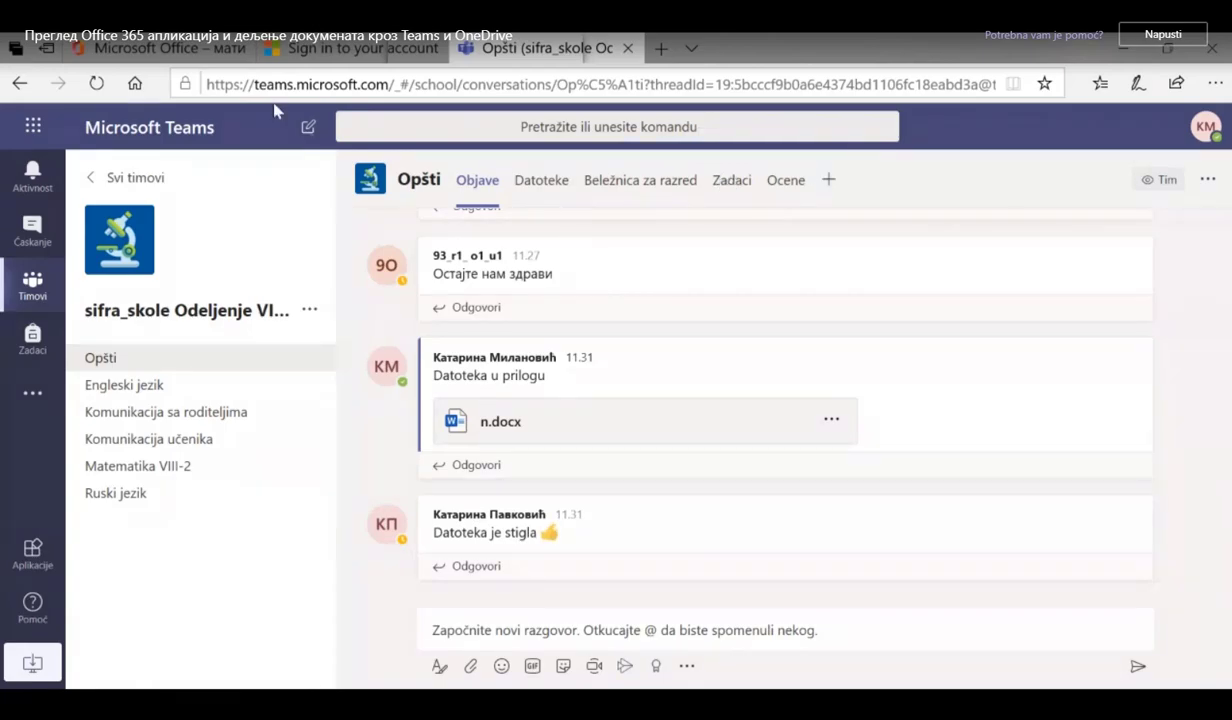
left_click(34, 127)
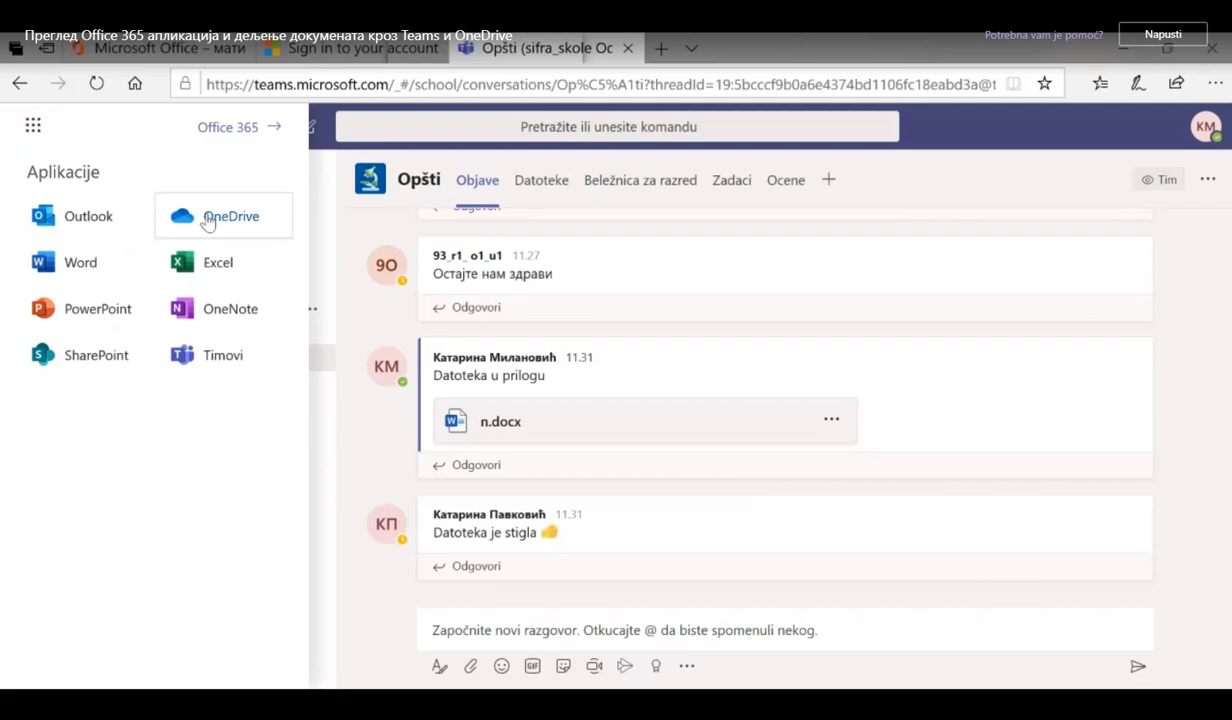
left_click(208, 219)
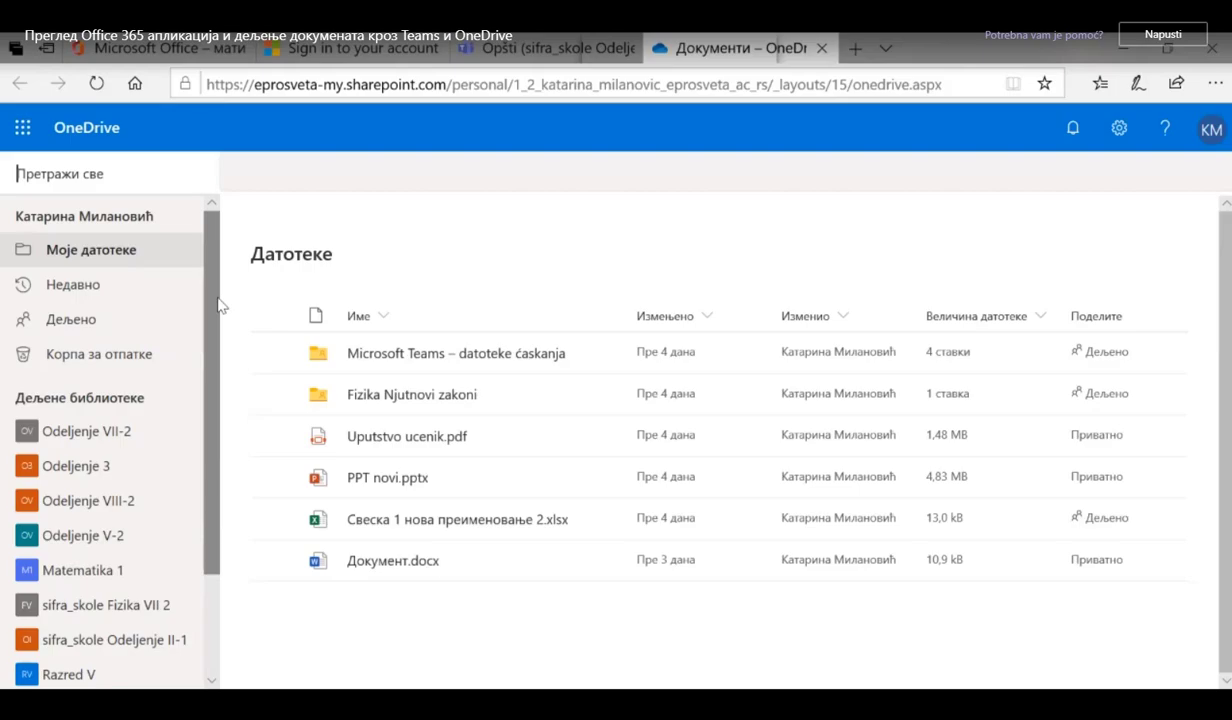
Examine the recently used files, the files shared with the account and the list of shared libraries in OneDrive.
left_click(97, 288)
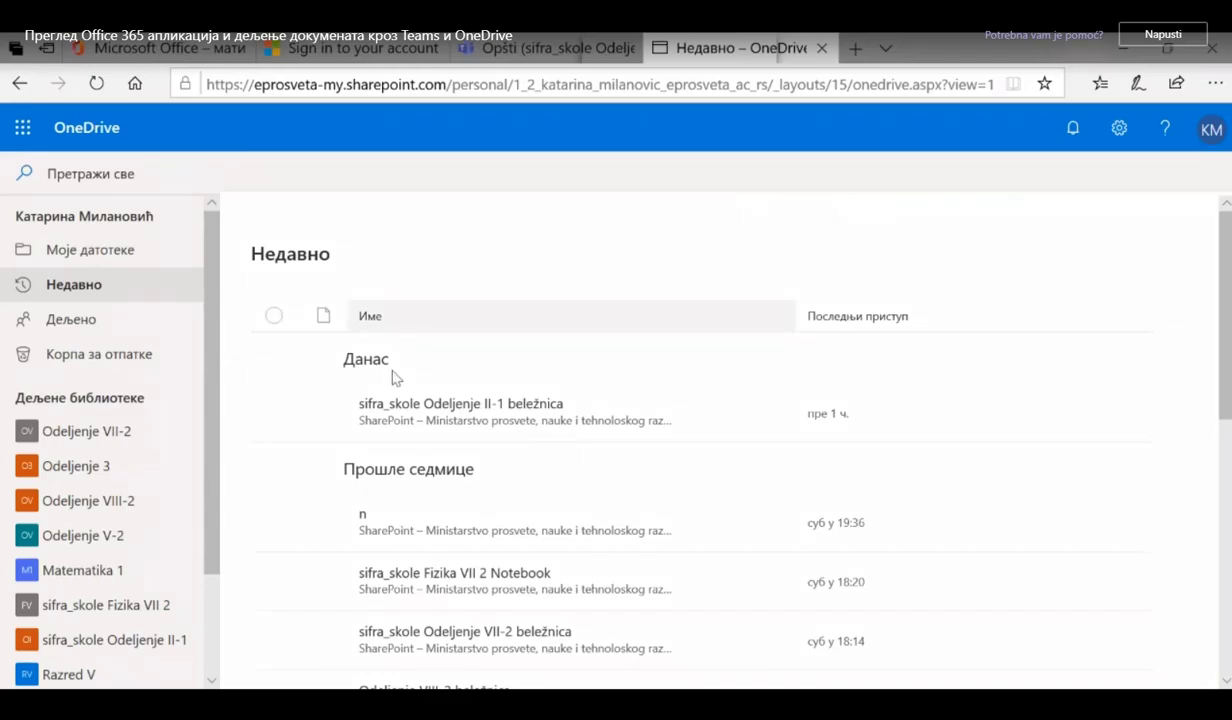
left_click(75, 321)
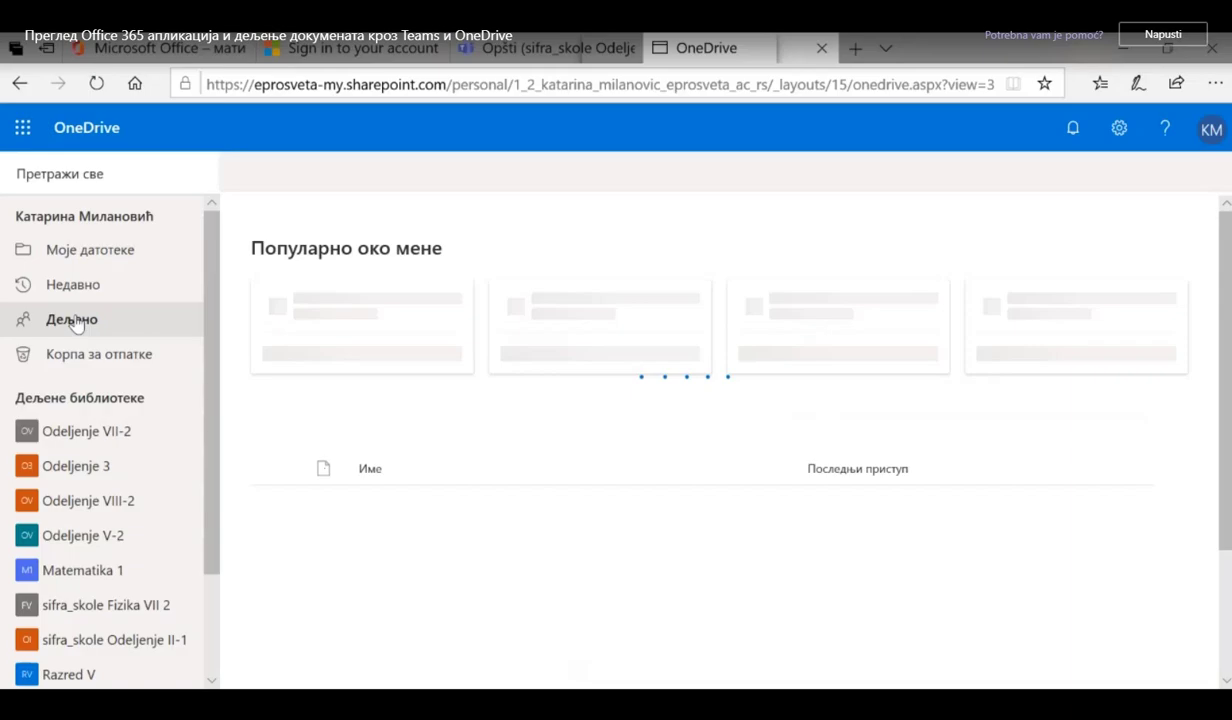
left_click_drag(212, 481, 212, 514)
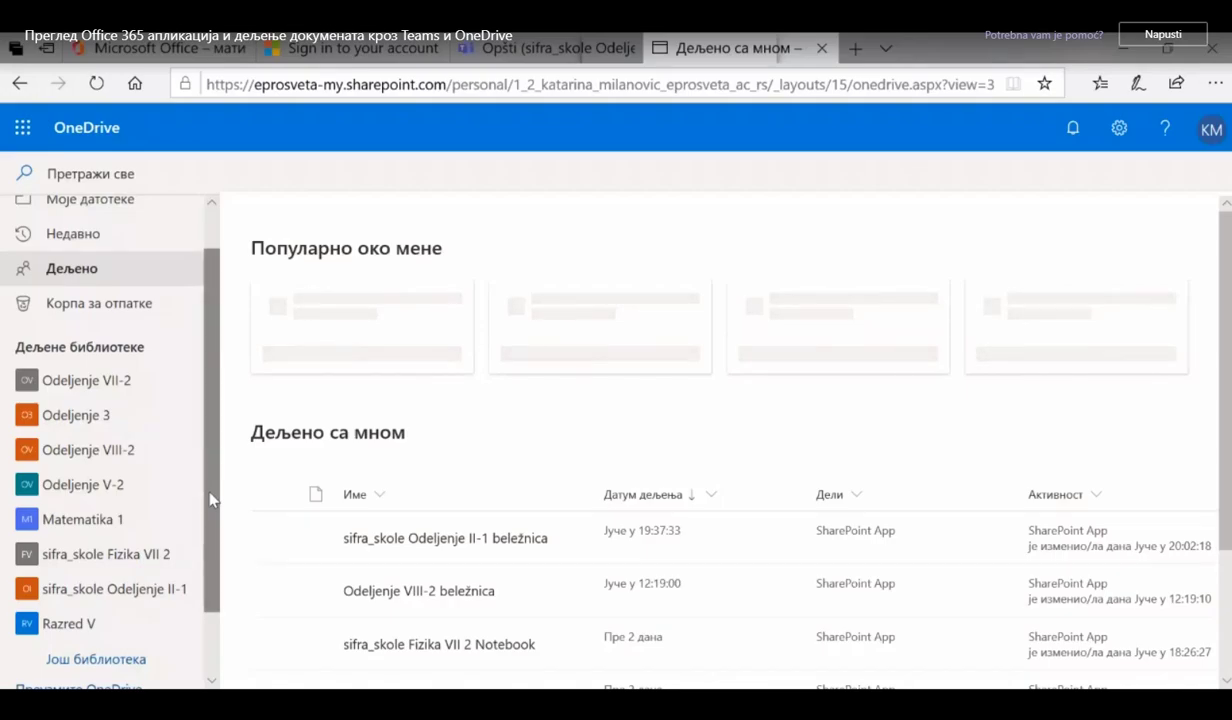
scroll(764, 382, "down", 2)
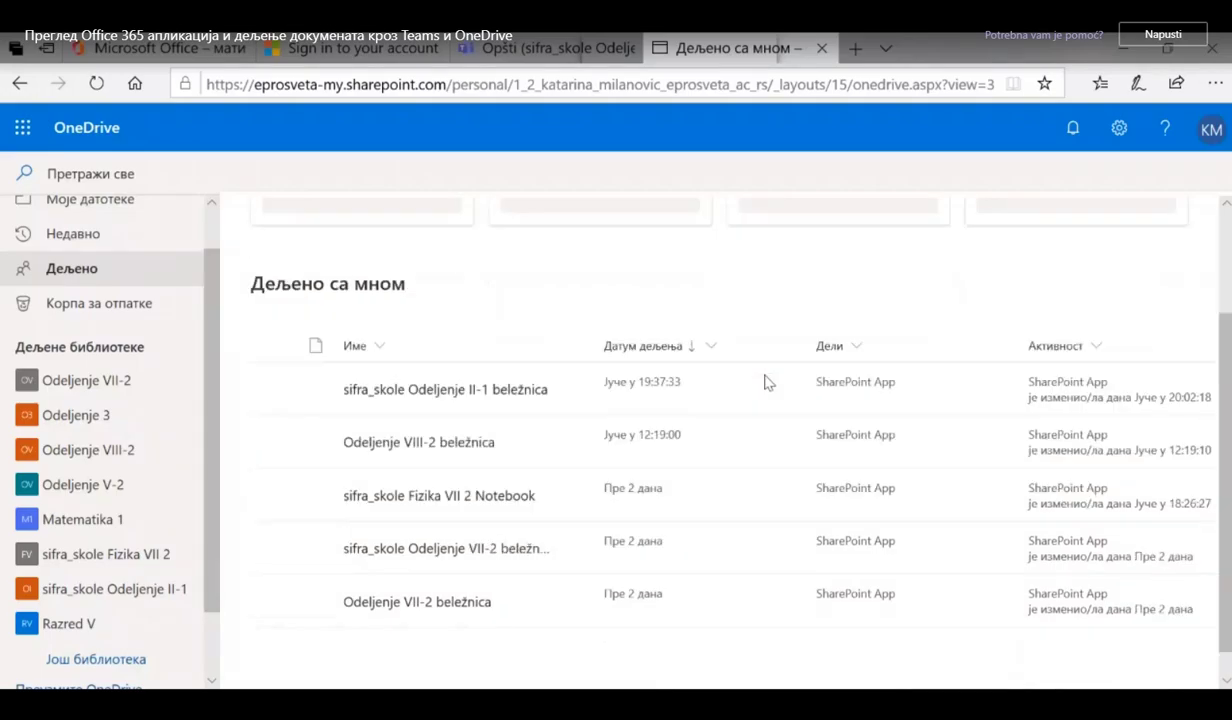
Show more shared libraries in OneDrive and examine the frequent and followed library groups.
scroll(766, 382, "up", 2)
scroll(764, 382, "down", 2)
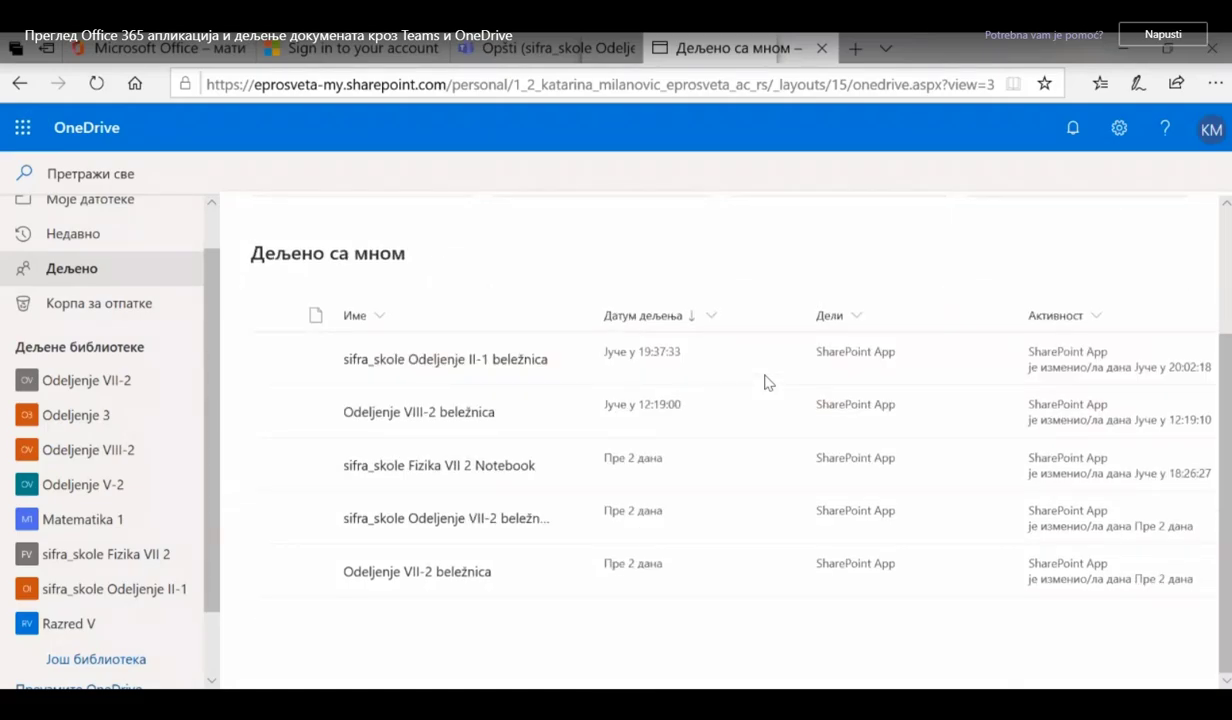
left_click(108, 657)
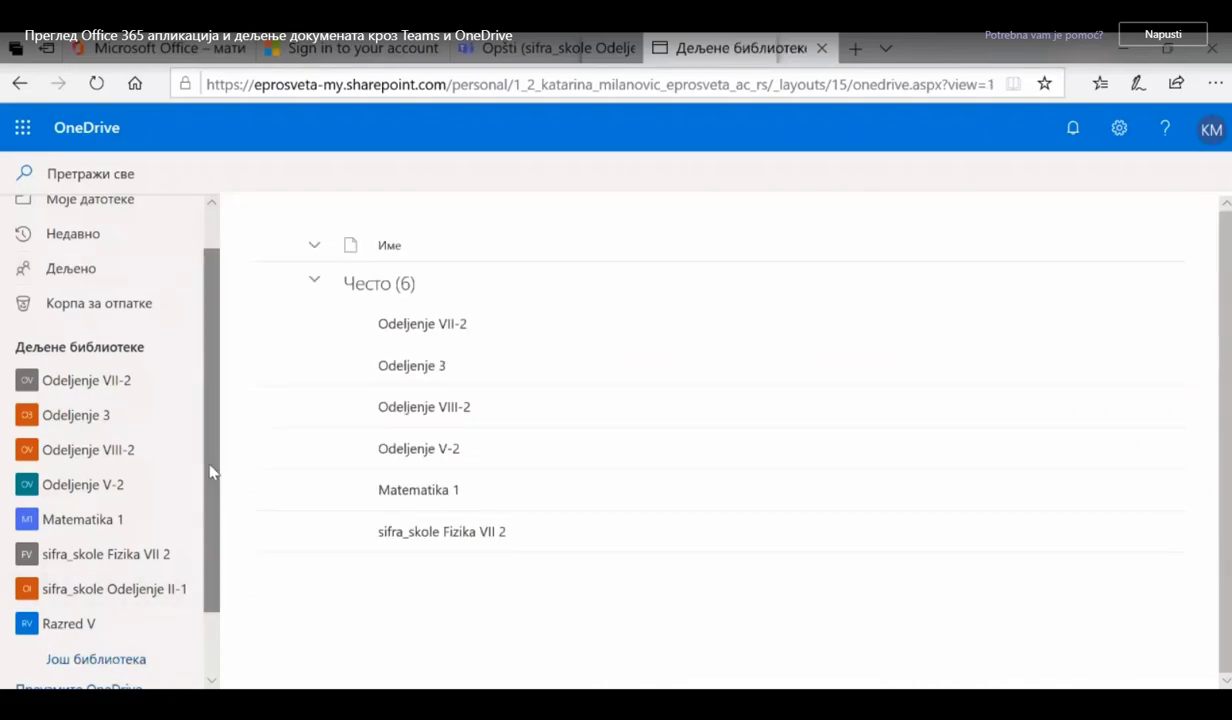
scroll(210, 470, "down", 2)
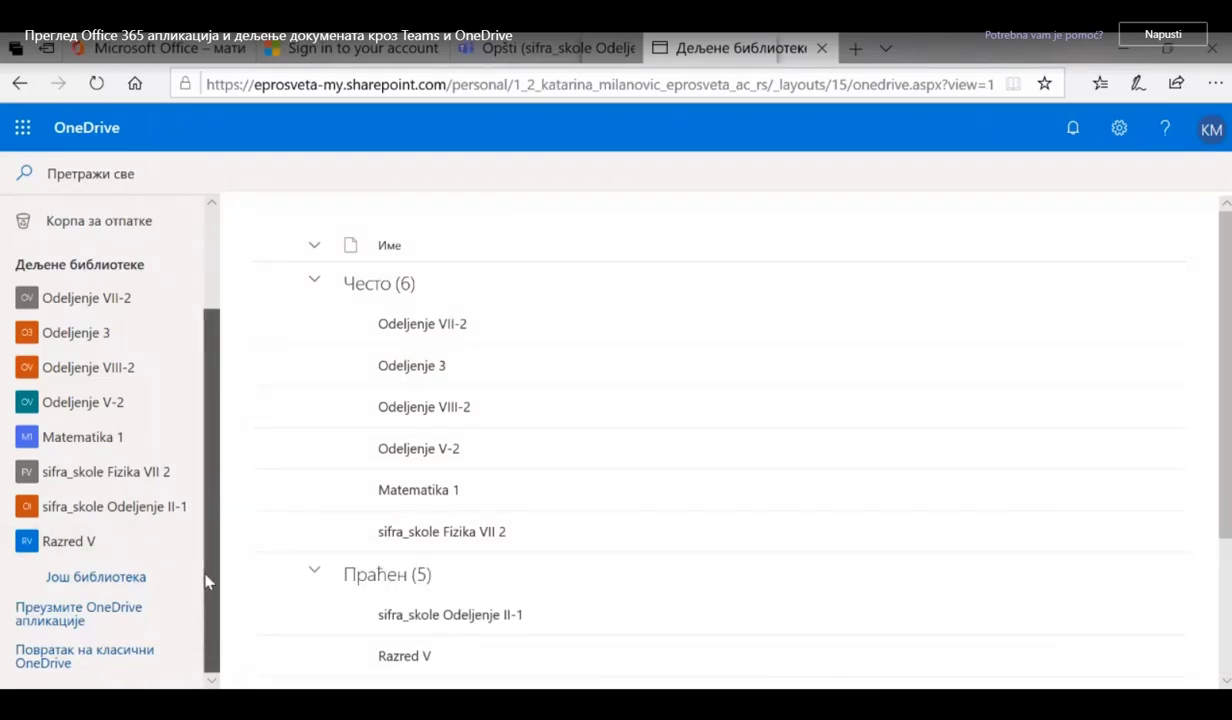
scroll(407, 546, "down", 2)
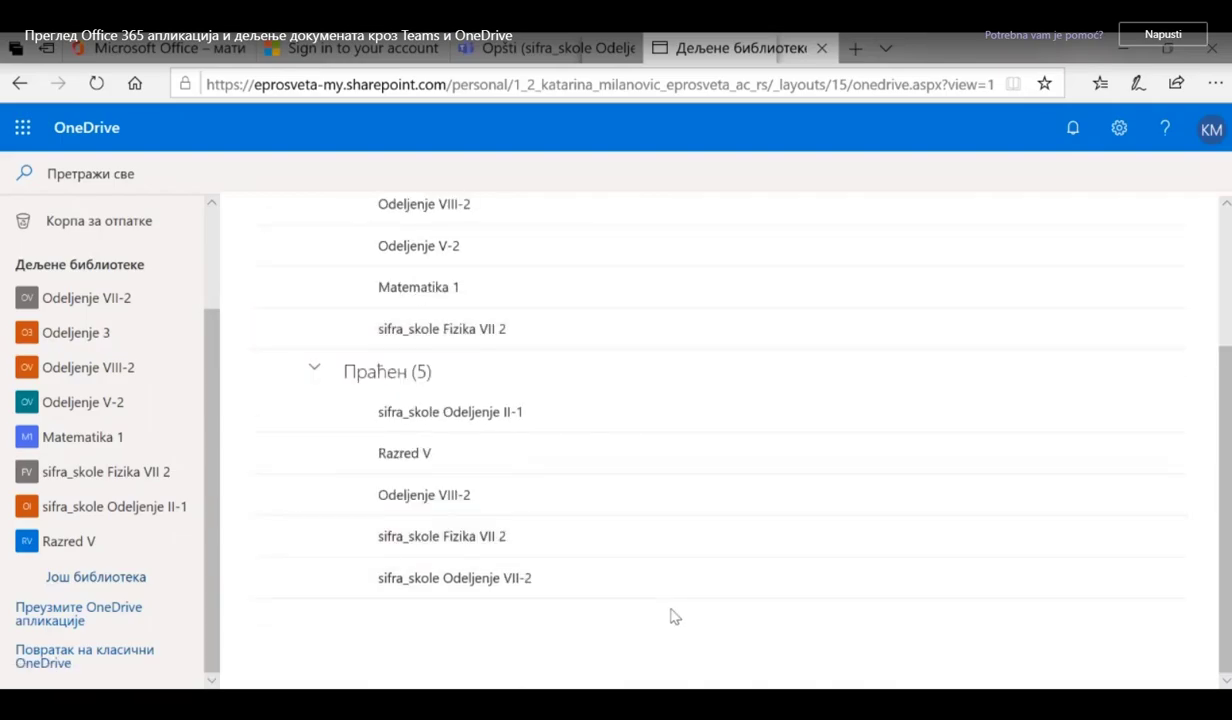
Compare the team open in Teams with the frequent and followed libraries listed in OneDrive.
left_click(513, 52)
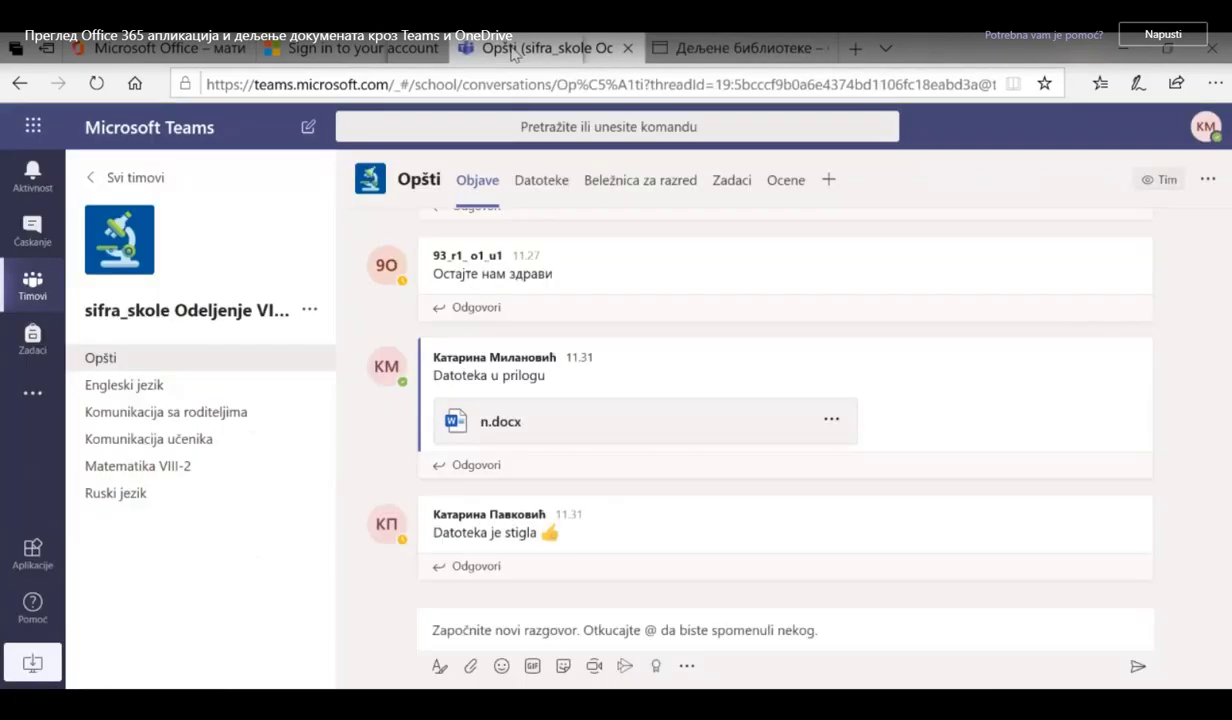
left_click(707, 55)
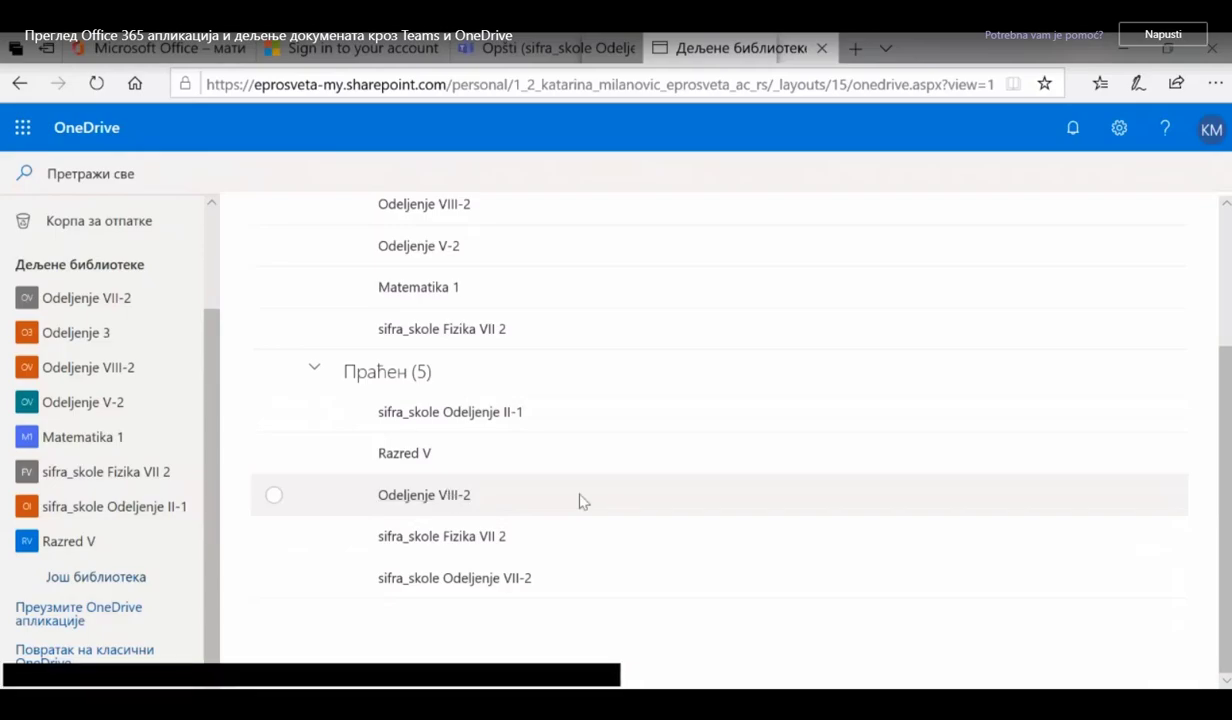
scroll(577, 500, "up", 3)
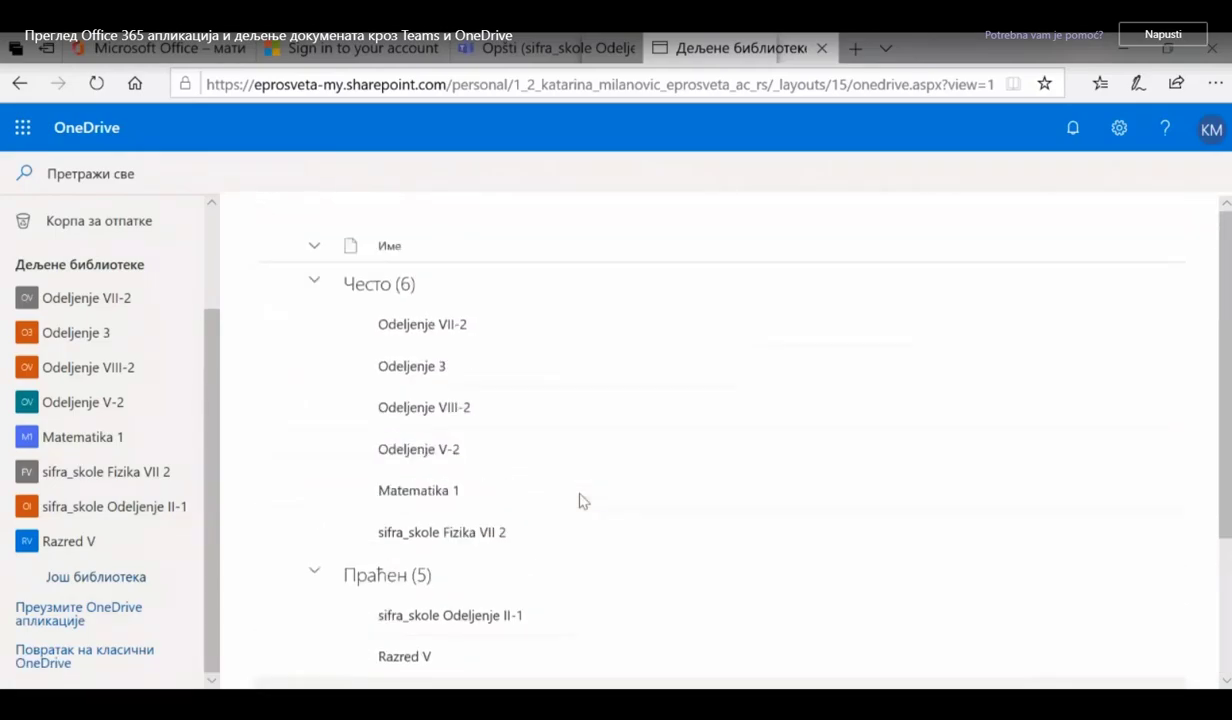
scroll(580, 500, "down", 2)
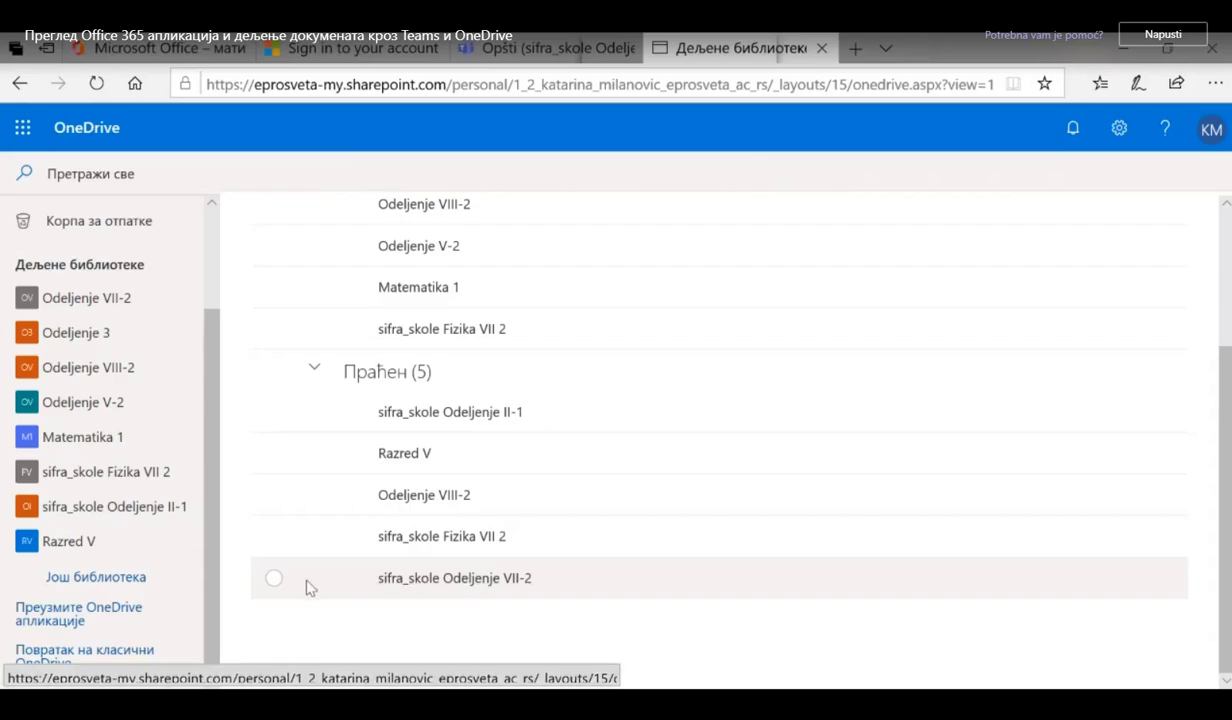
Point out the followed library sifra_skole Odeljenje VII-2 by selecting it and clearing the selection in the shared libraries list.
left_click(275, 581)
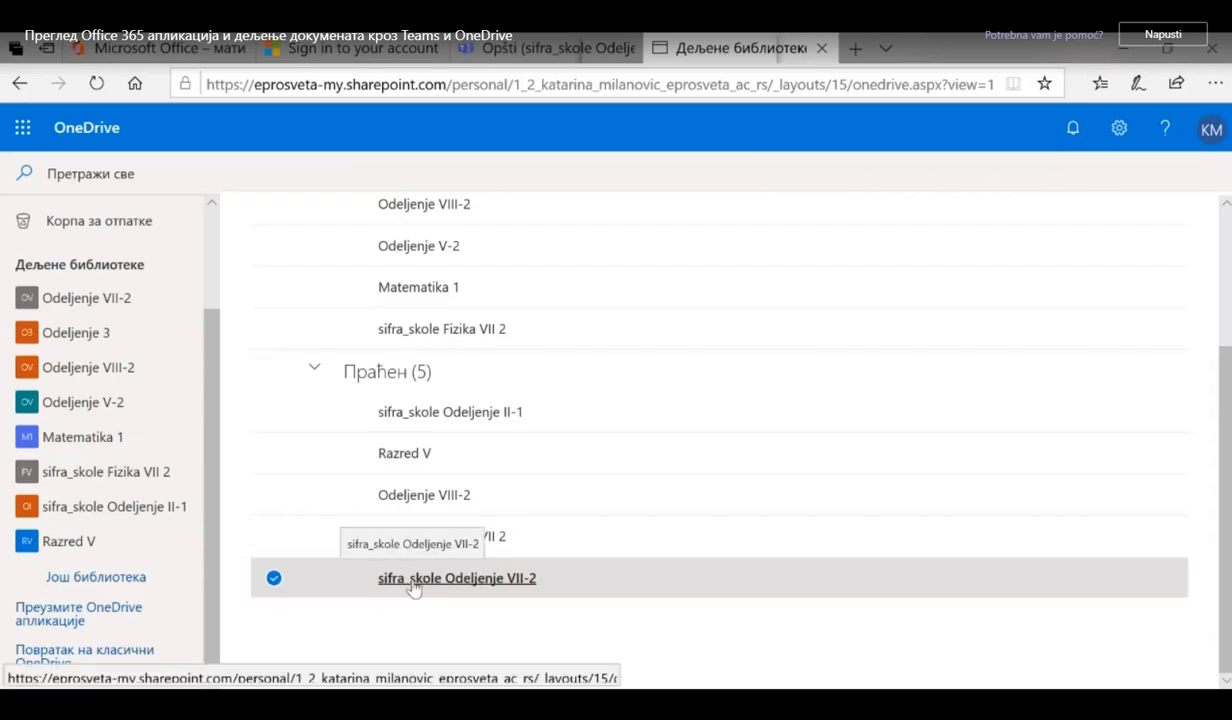
left_click(413, 585)
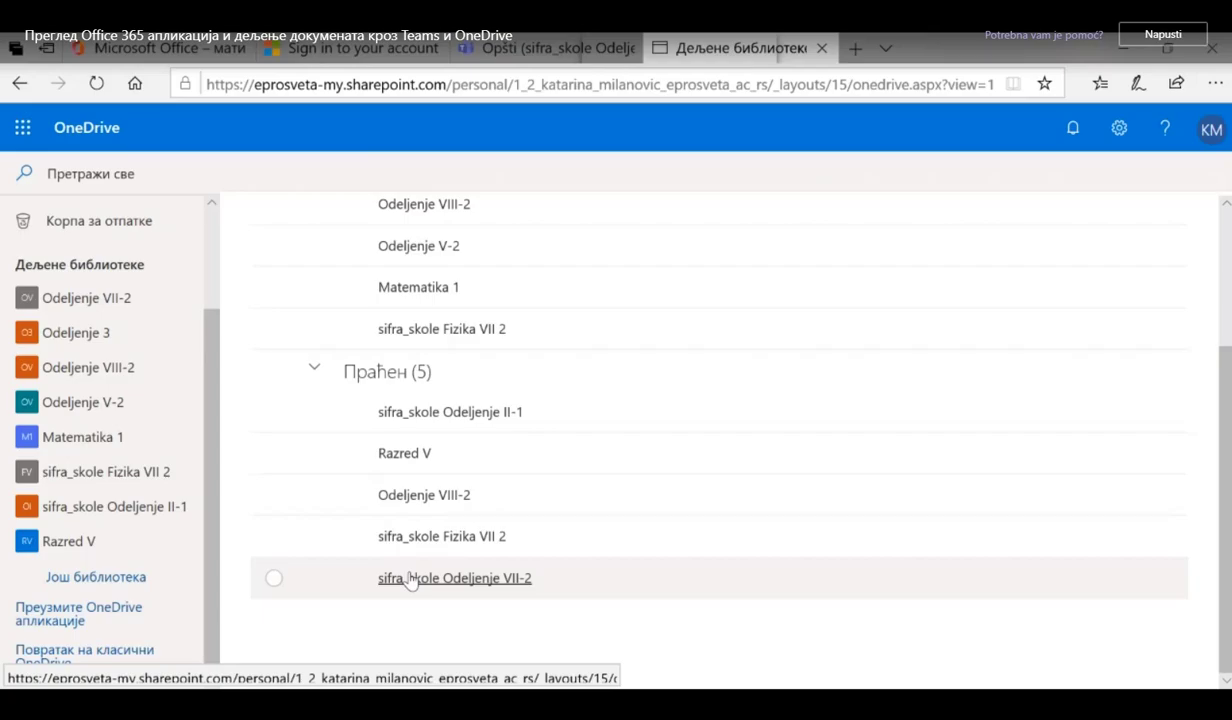
scroll(412, 578, "up", 3)
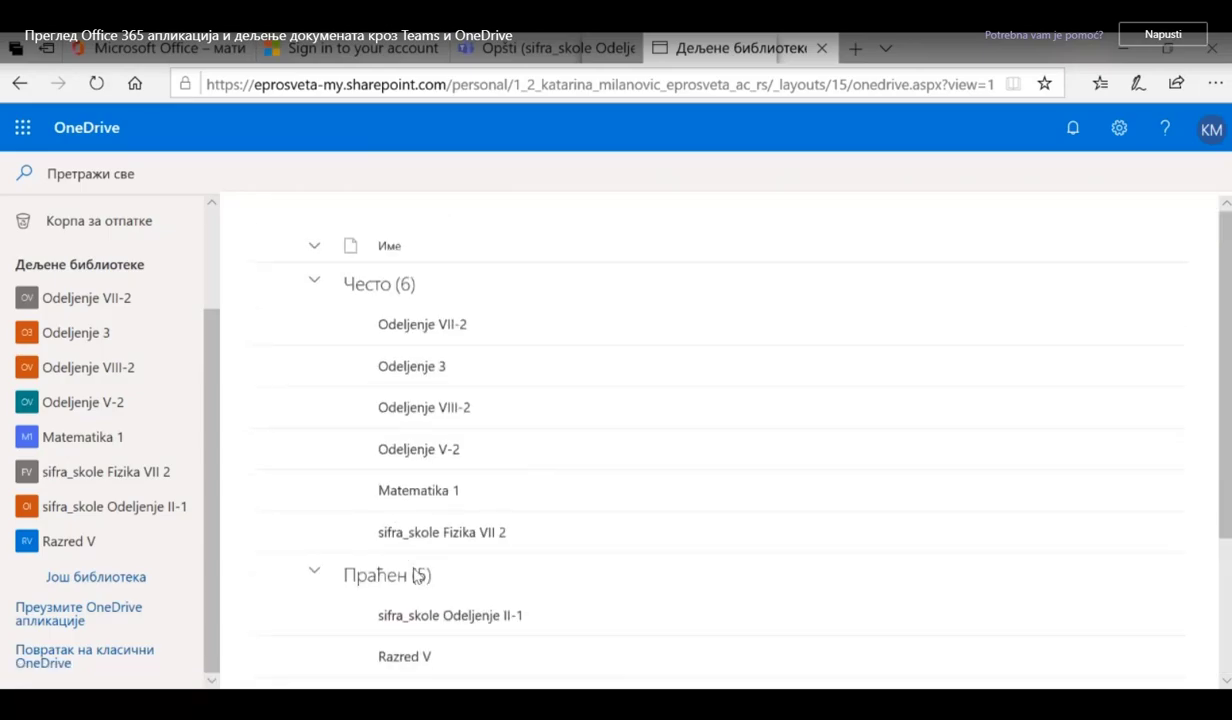
scroll(412, 578, "down", 3)
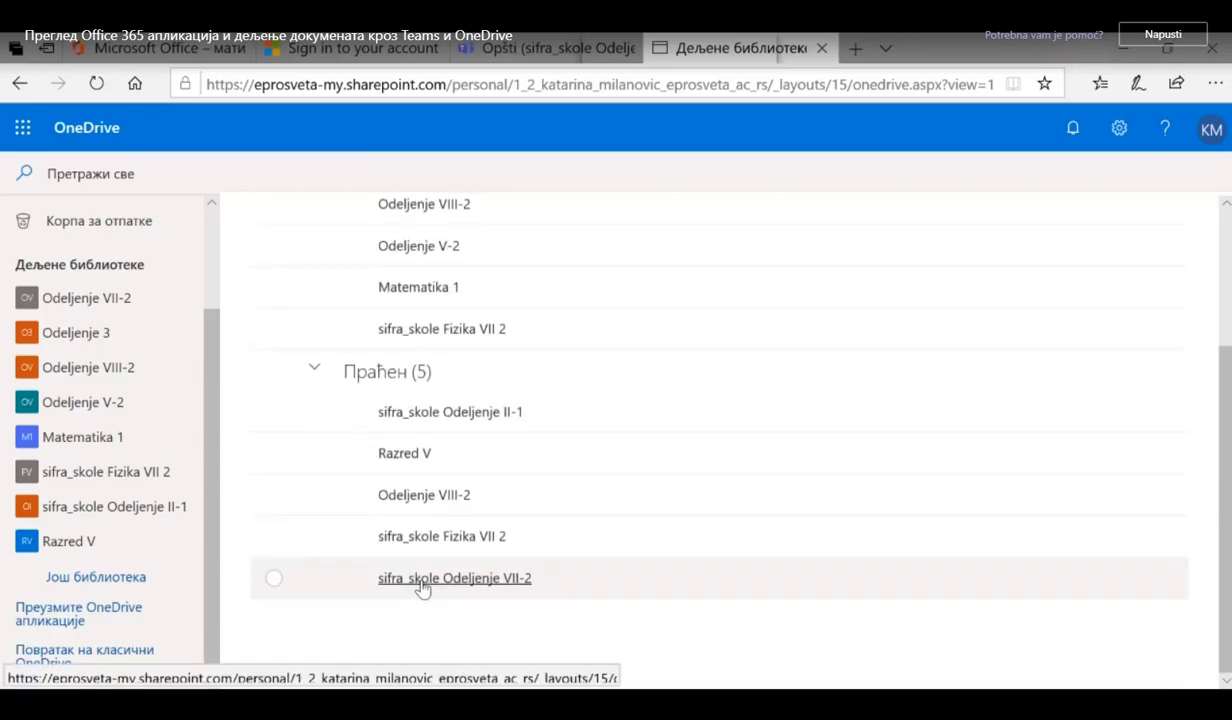
left_click(275, 577)
left_click(456, 580)
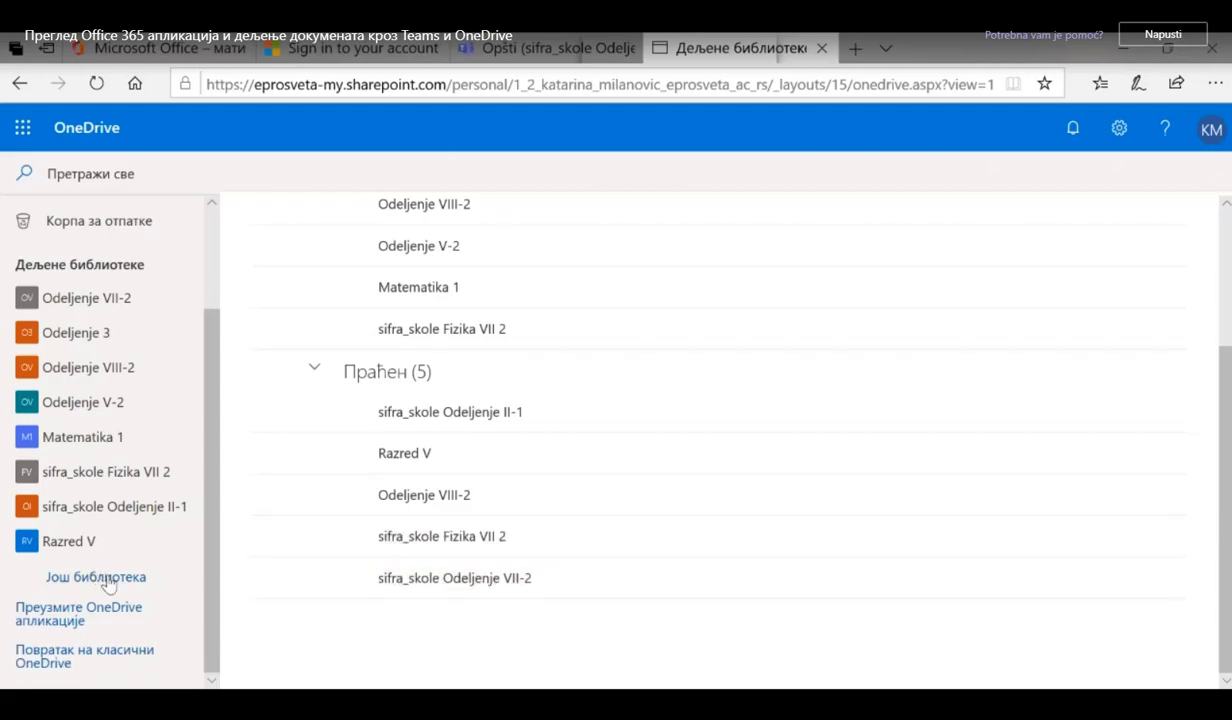
scroll(536, 522, "up", 2)
scroll(535, 524, "down", 2)
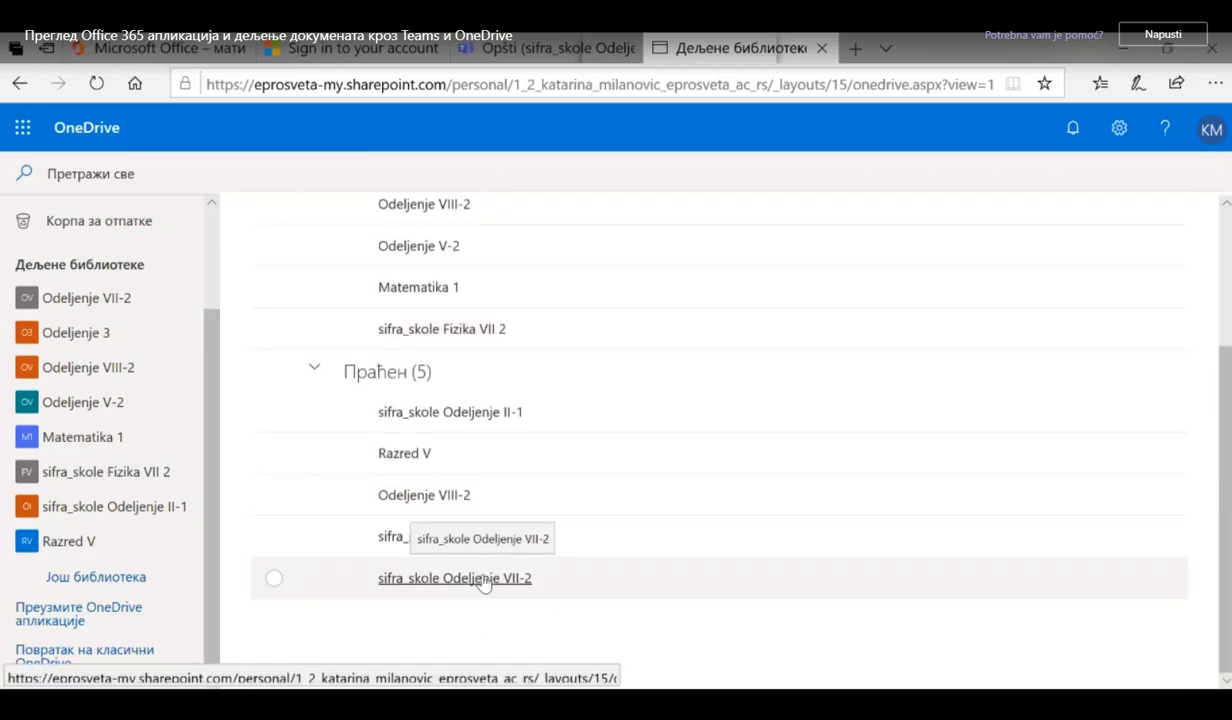
Check the team's name and channels in Teams against the followed libraries in OneDrive, ending in Teams.
left_click(508, 45)
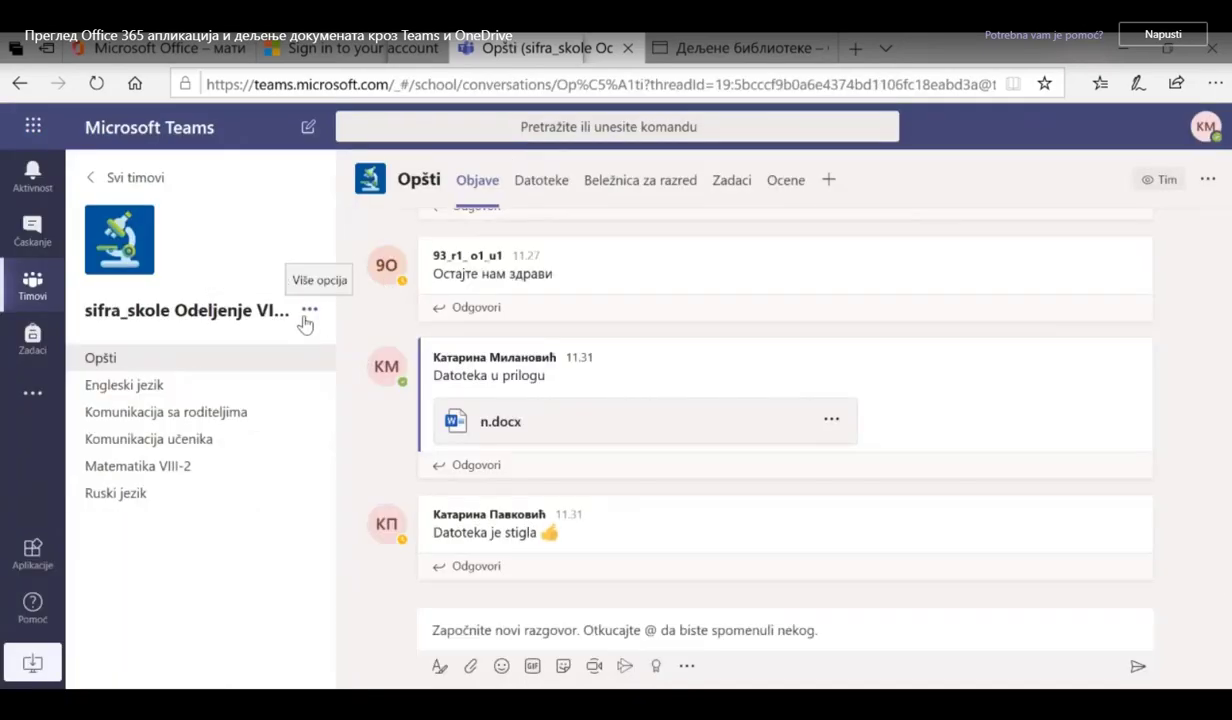
left_click(653, 45)
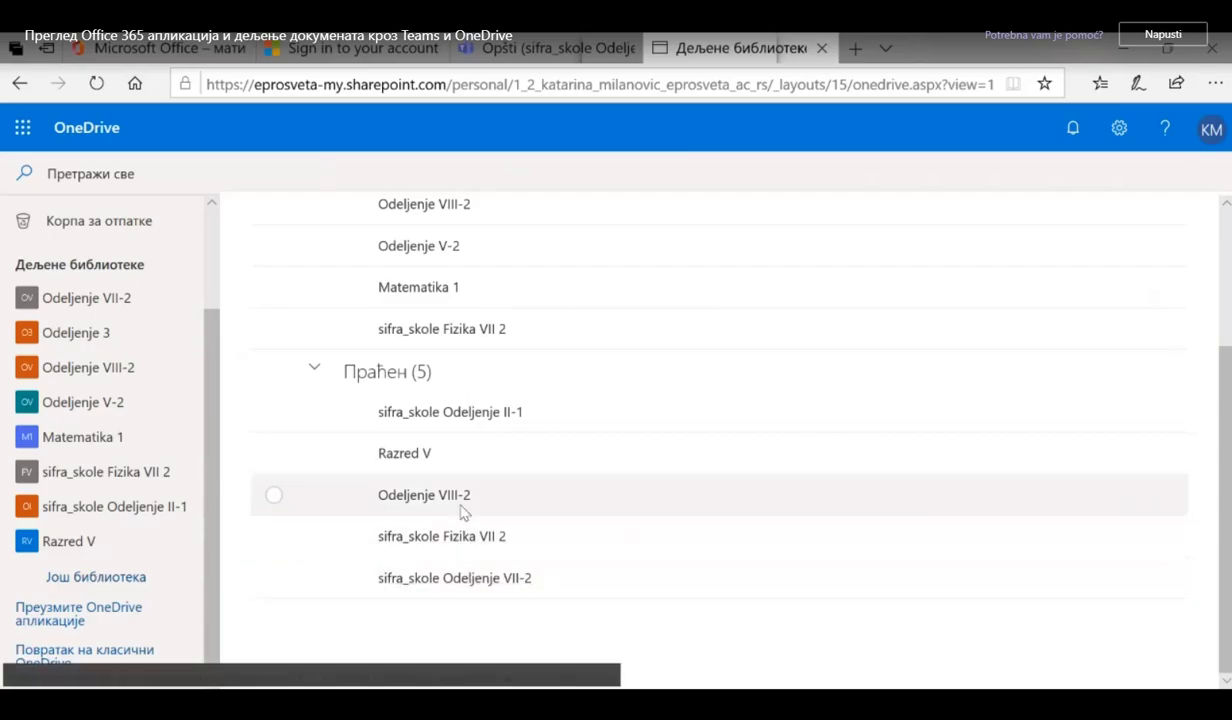
left_click(565, 42)
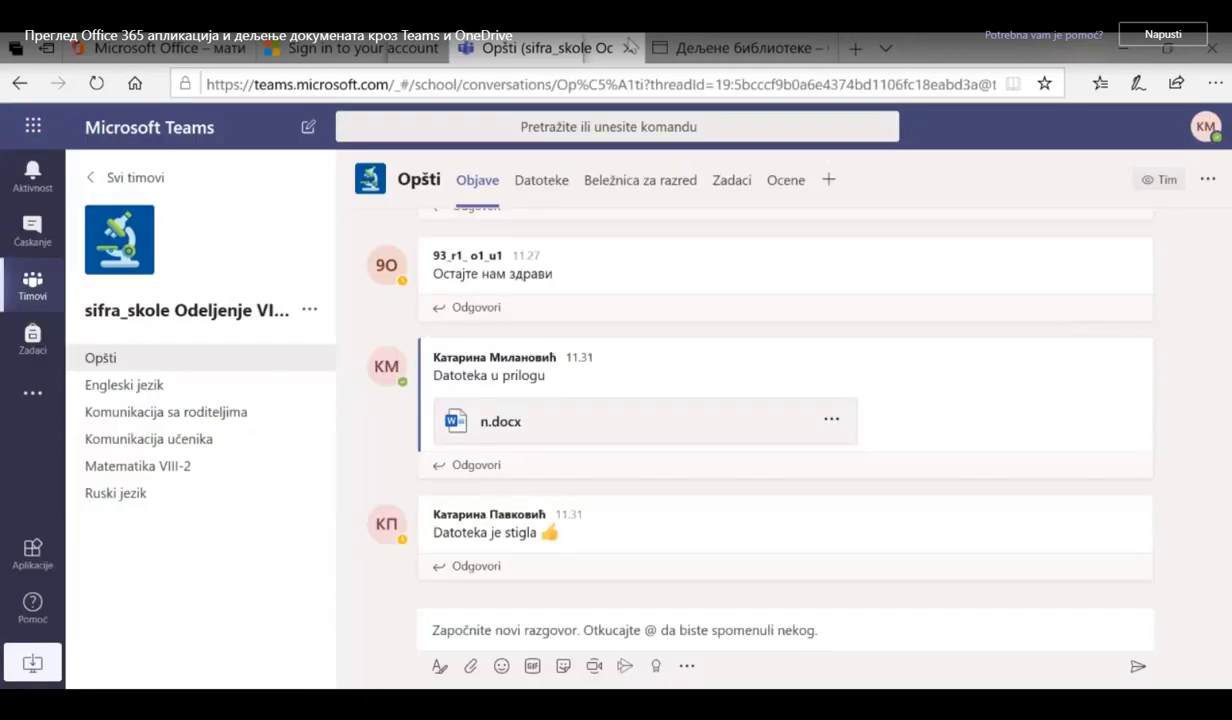
Switch to the Office 365 home page and open OneDrive from it.
left_click(200, 48)
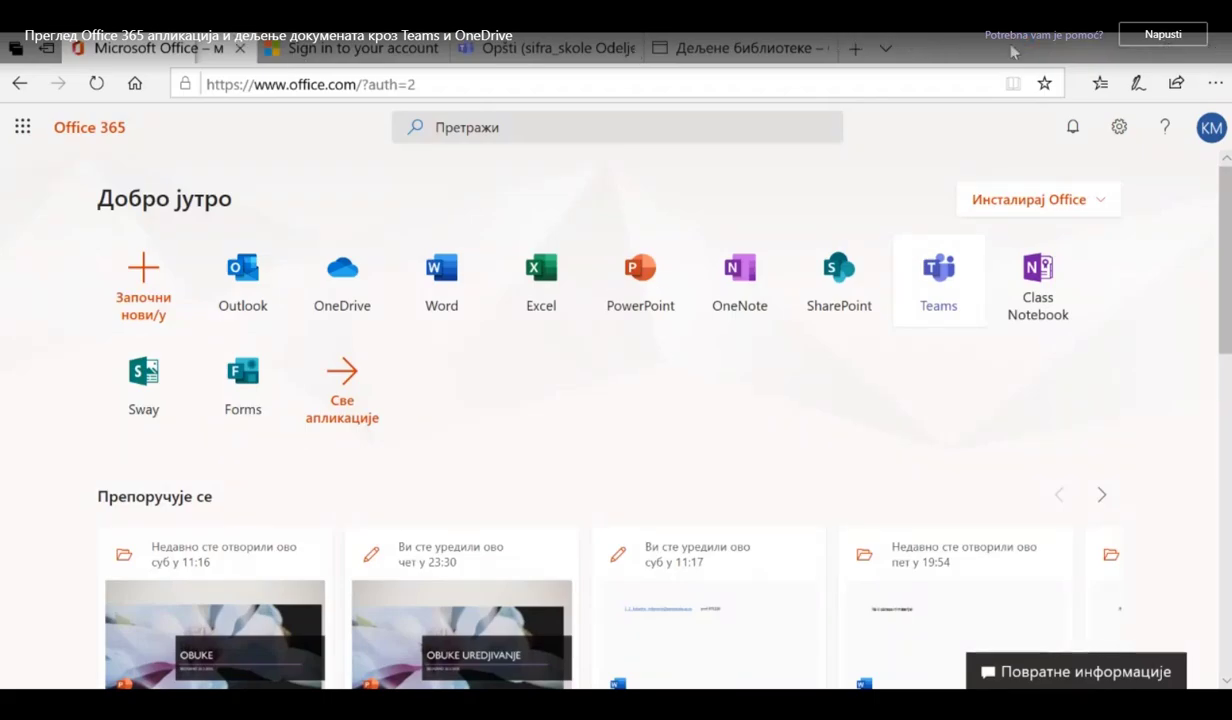
left_click(268, 52)
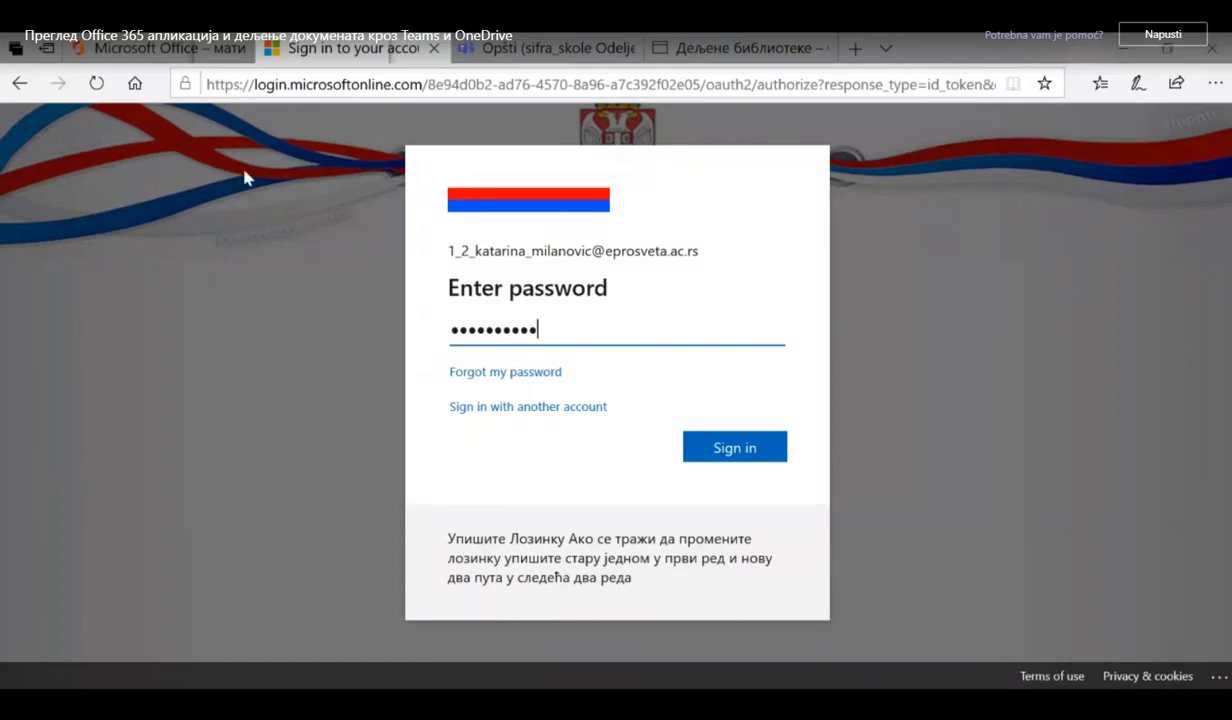
left_click(168, 50)
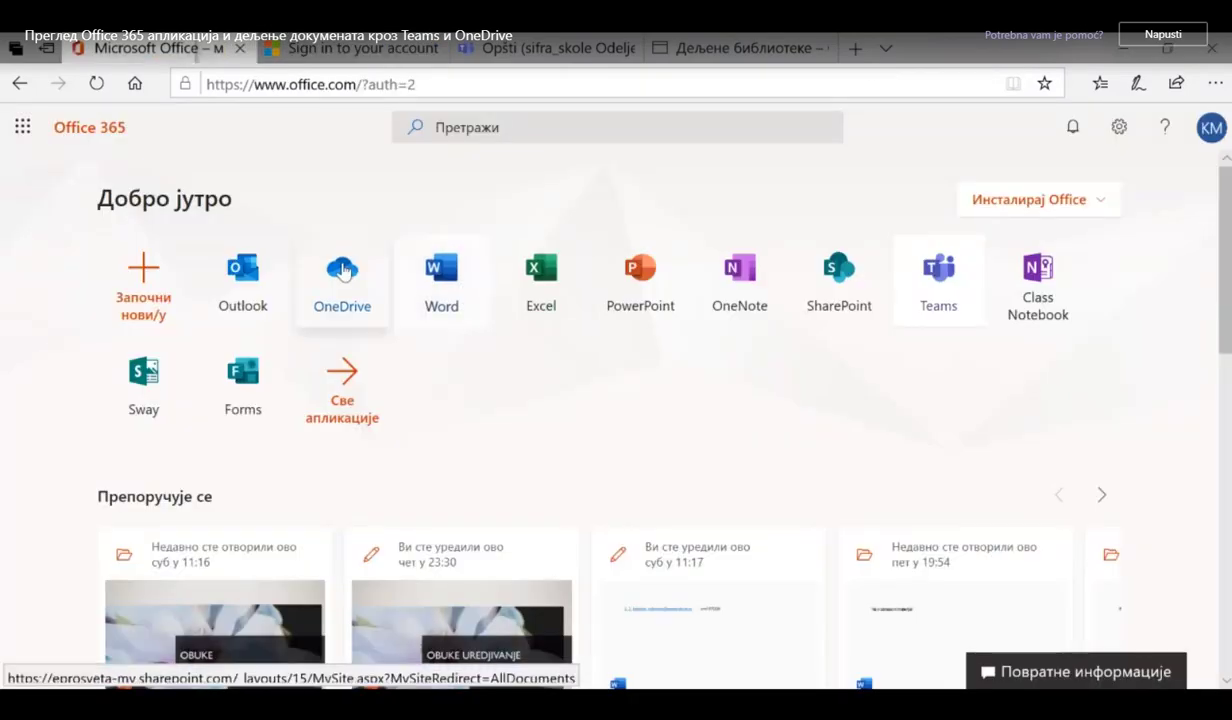
left_click(342, 271)
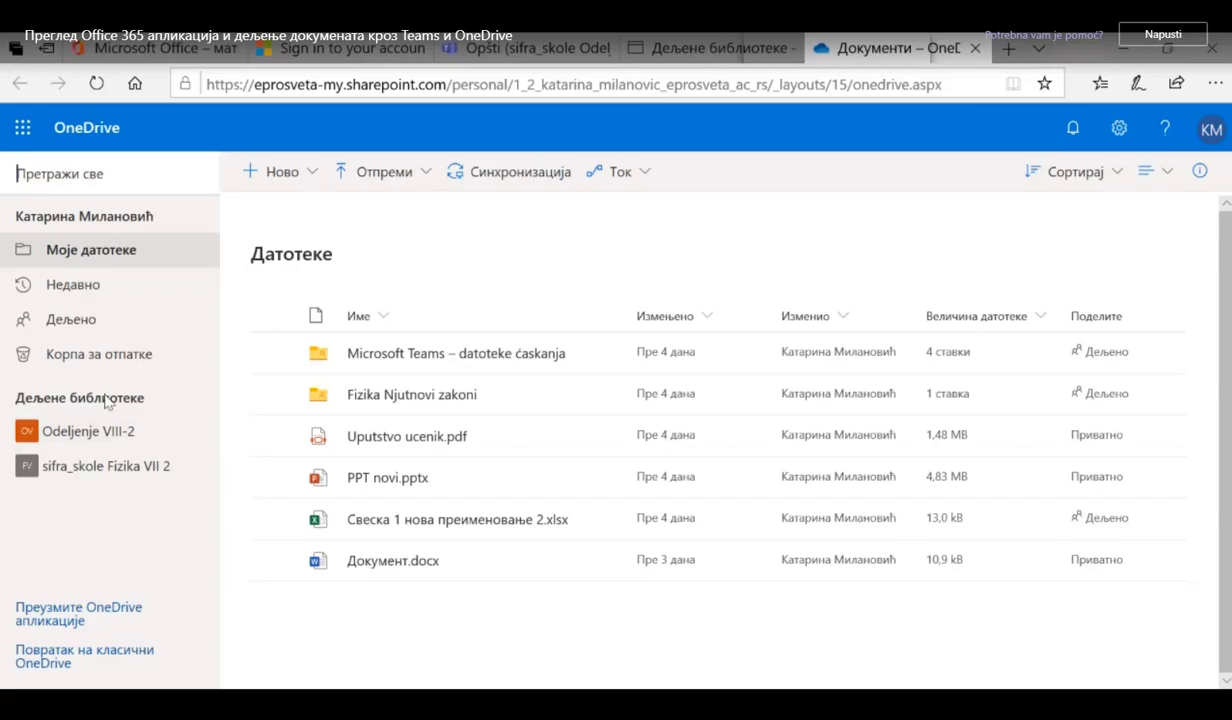
Examine the shared libraries and the option for creating a shared library beside the personal files in OneDrive.
mouse_move(118, 404)
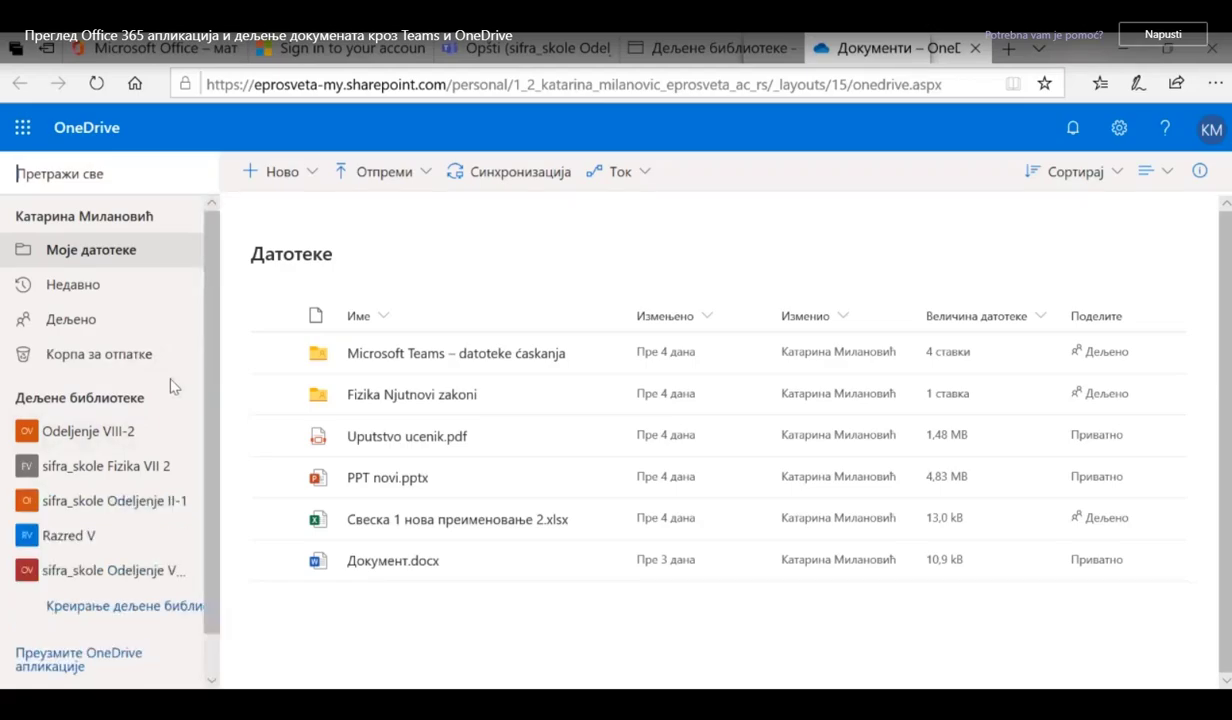
scroll(200, 565, "down", 1)
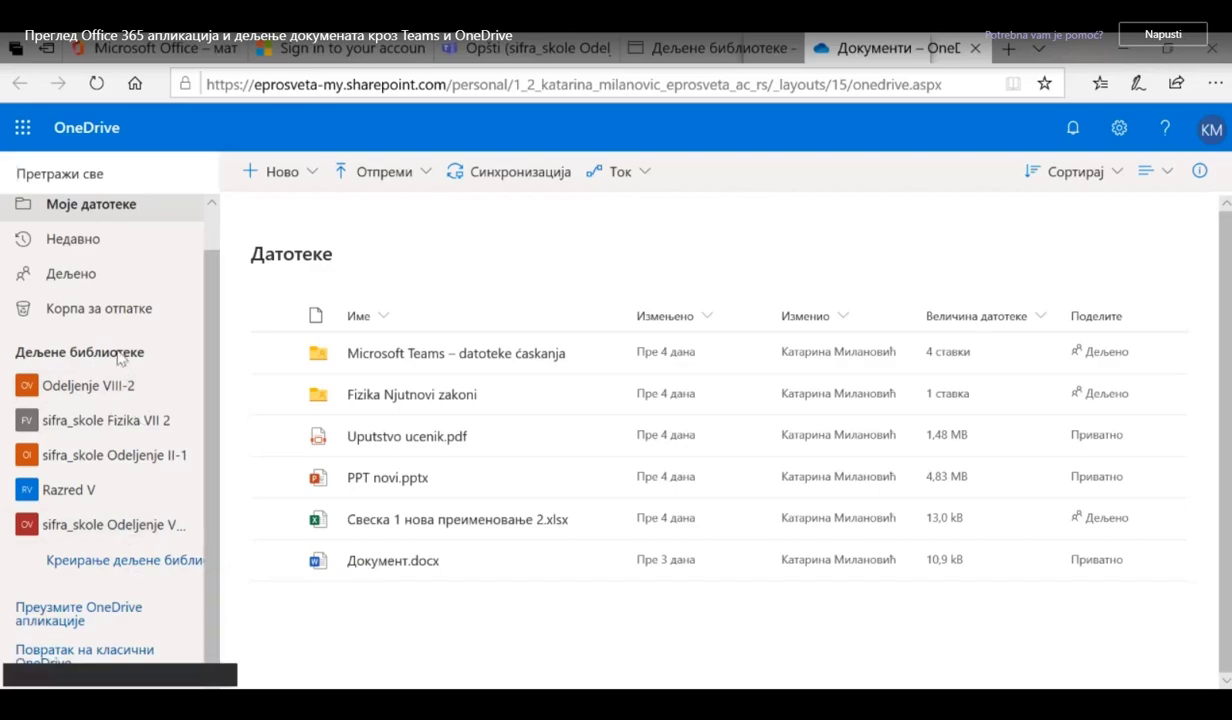
scroll(140, 518, "up", 1)
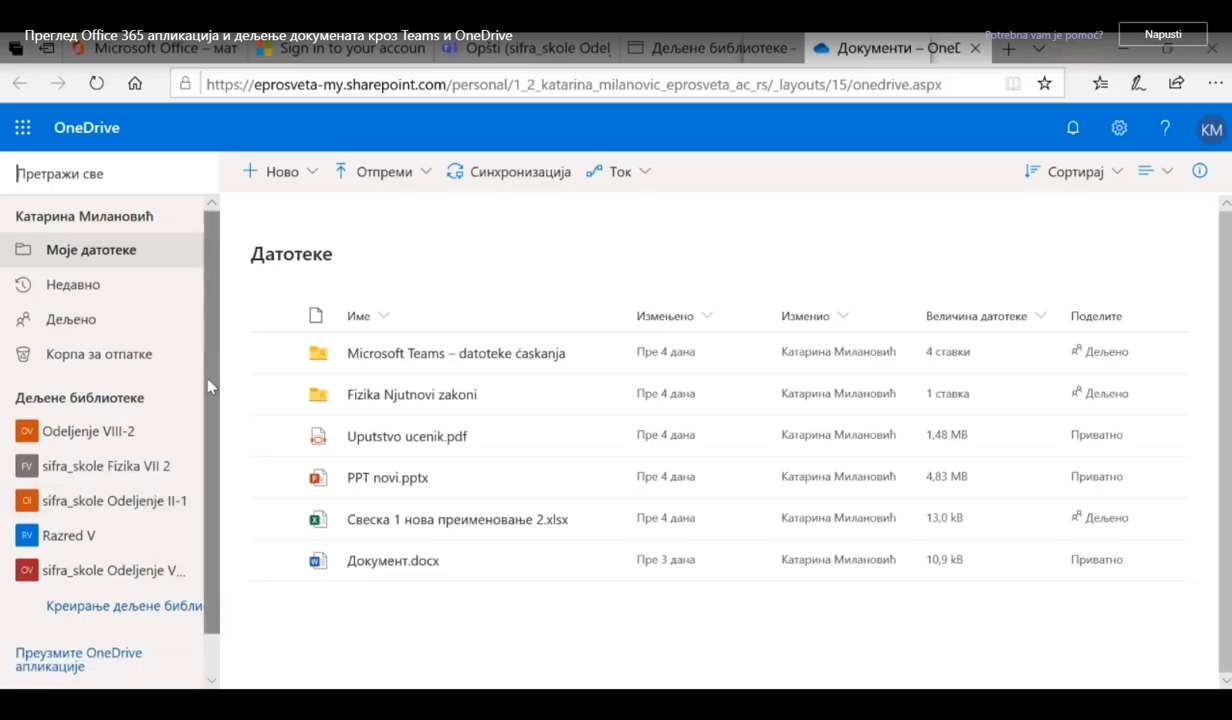
scroll(208, 382, "down", 1)
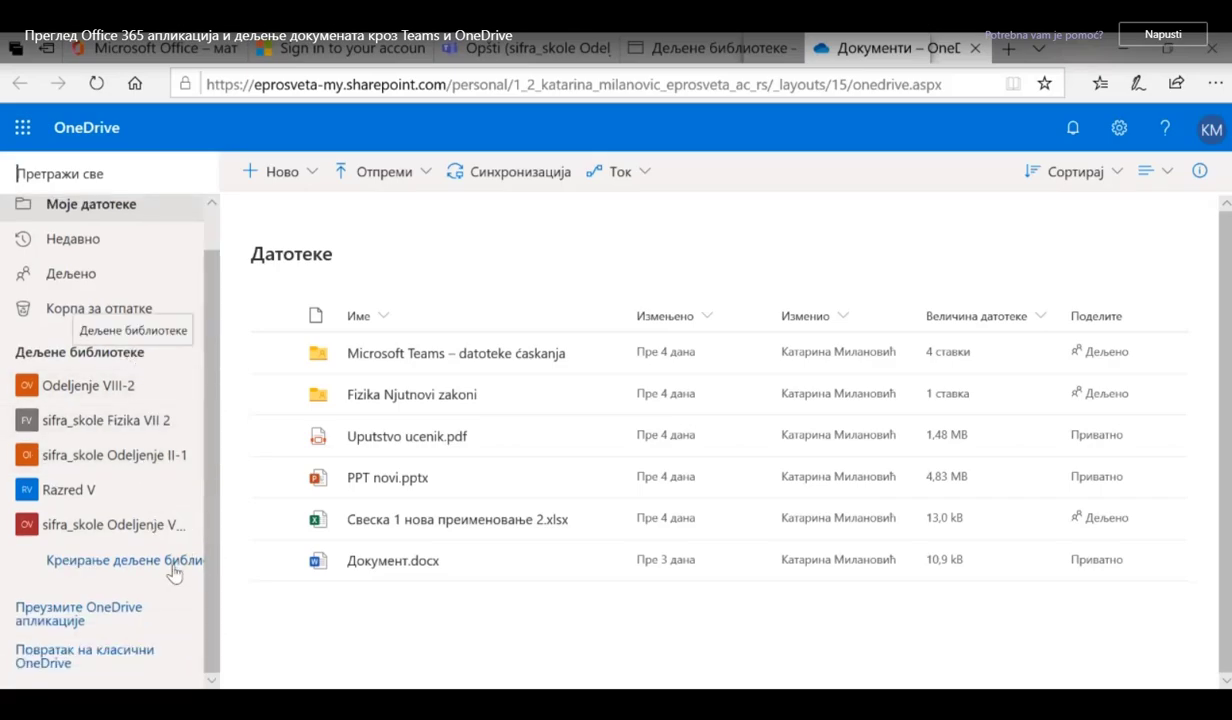
scroll(210, 402, "up", 1)
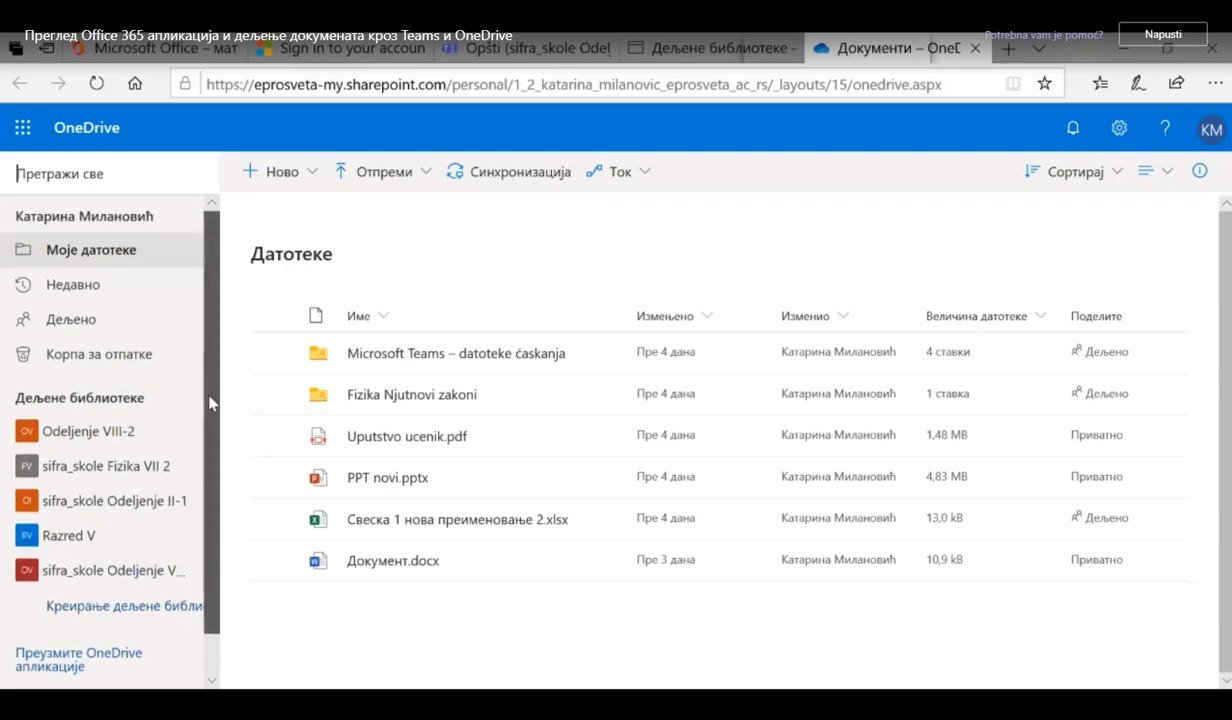
left_click(88, 398)
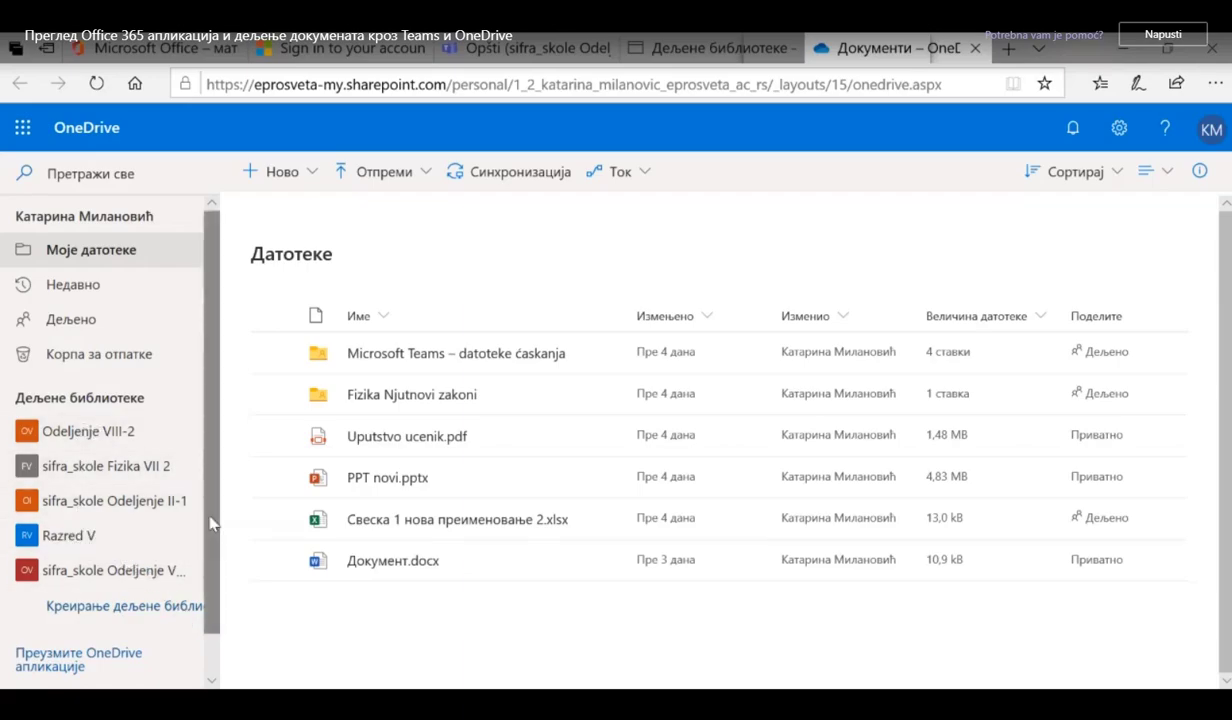
scroll(210, 580, "down", 1)
scroll(221, 619, "up", 1)
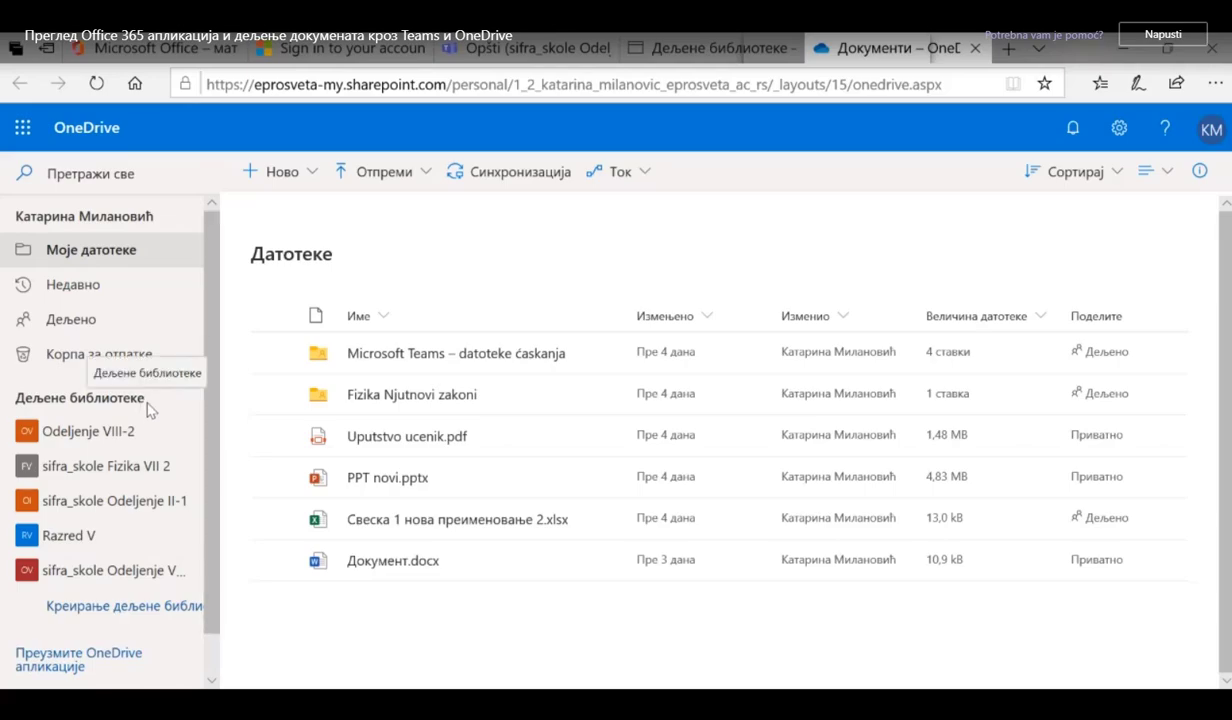
scroll(185, 500, "down", 1)
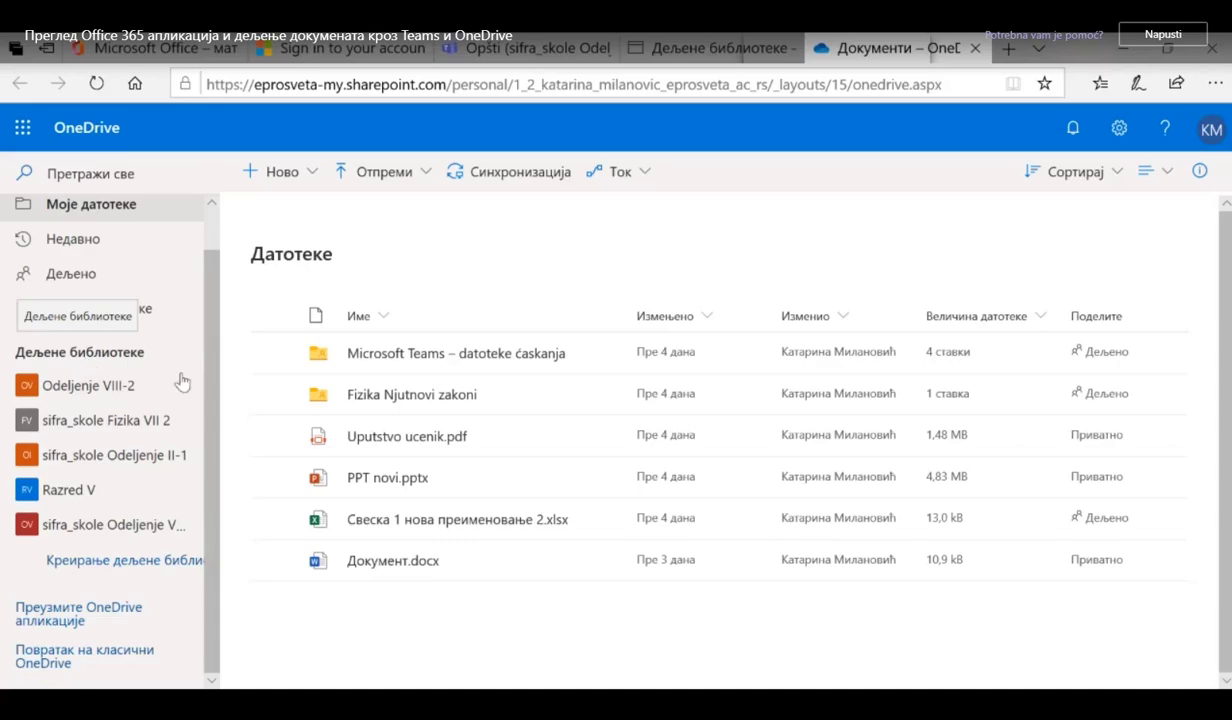
scroll(215, 420, "up", 1)
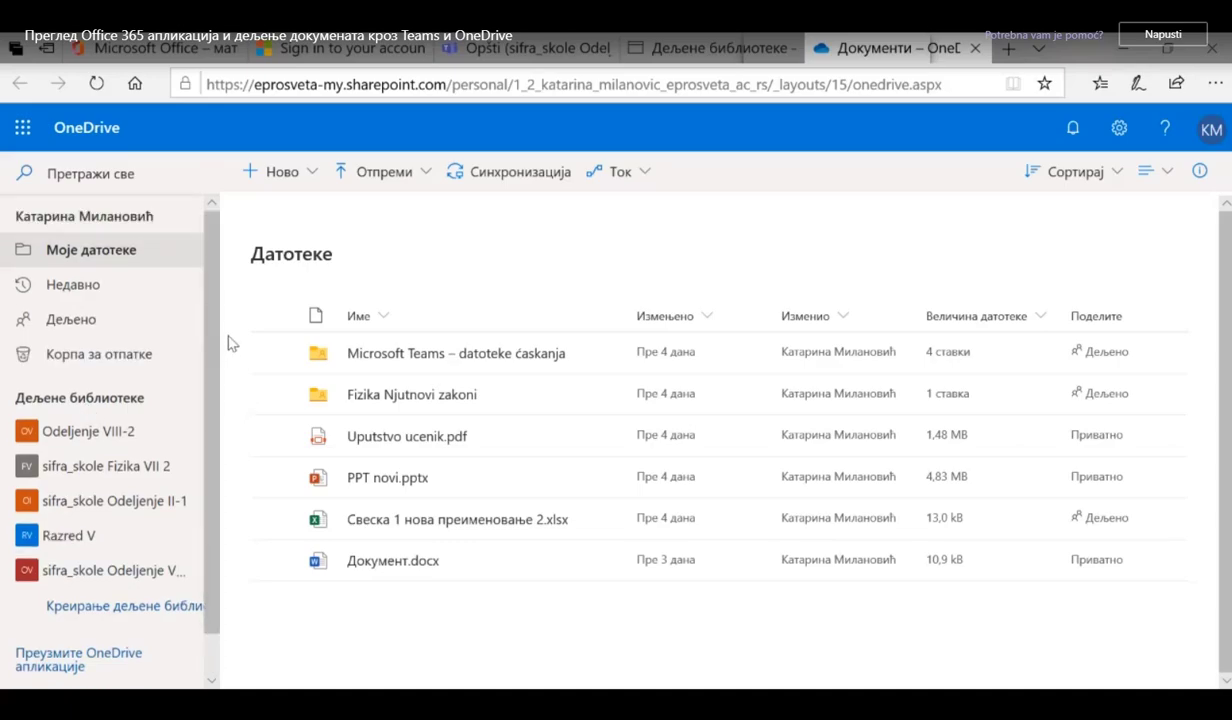
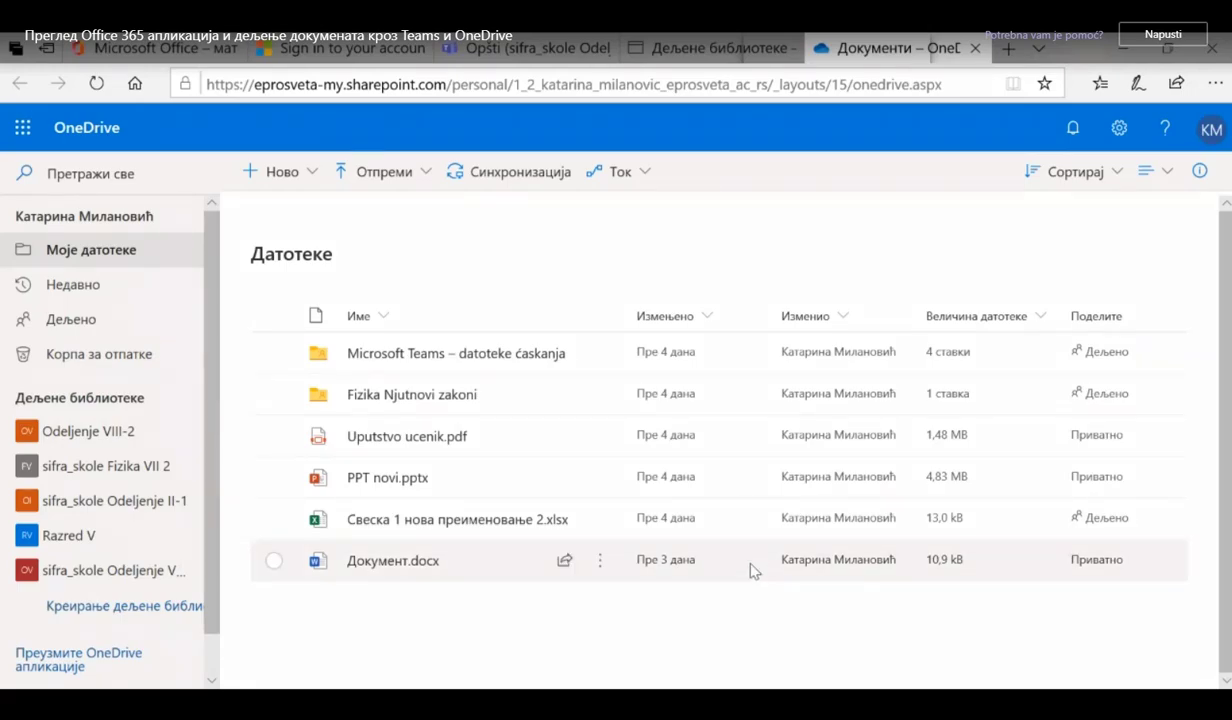
Open Документ.docx from the personal OneDrive files for editing in the browser.
left_click(747, 569)
mouse_move(600, 565)
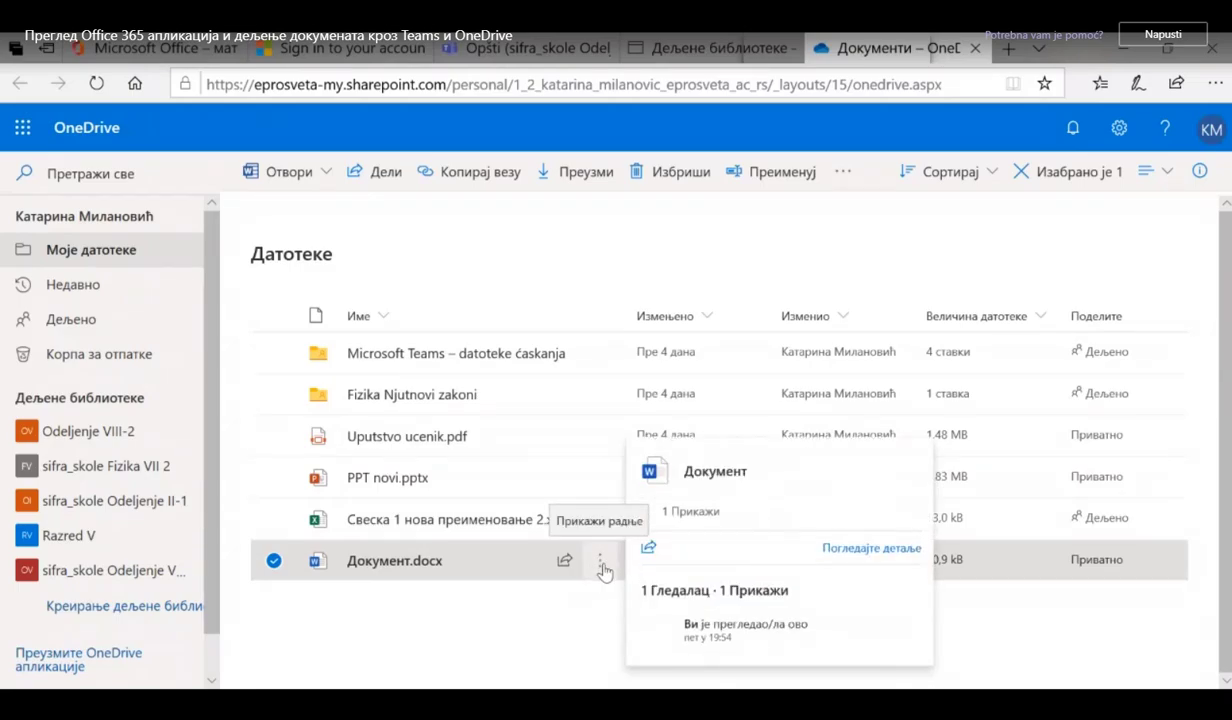
left_click(601, 565)
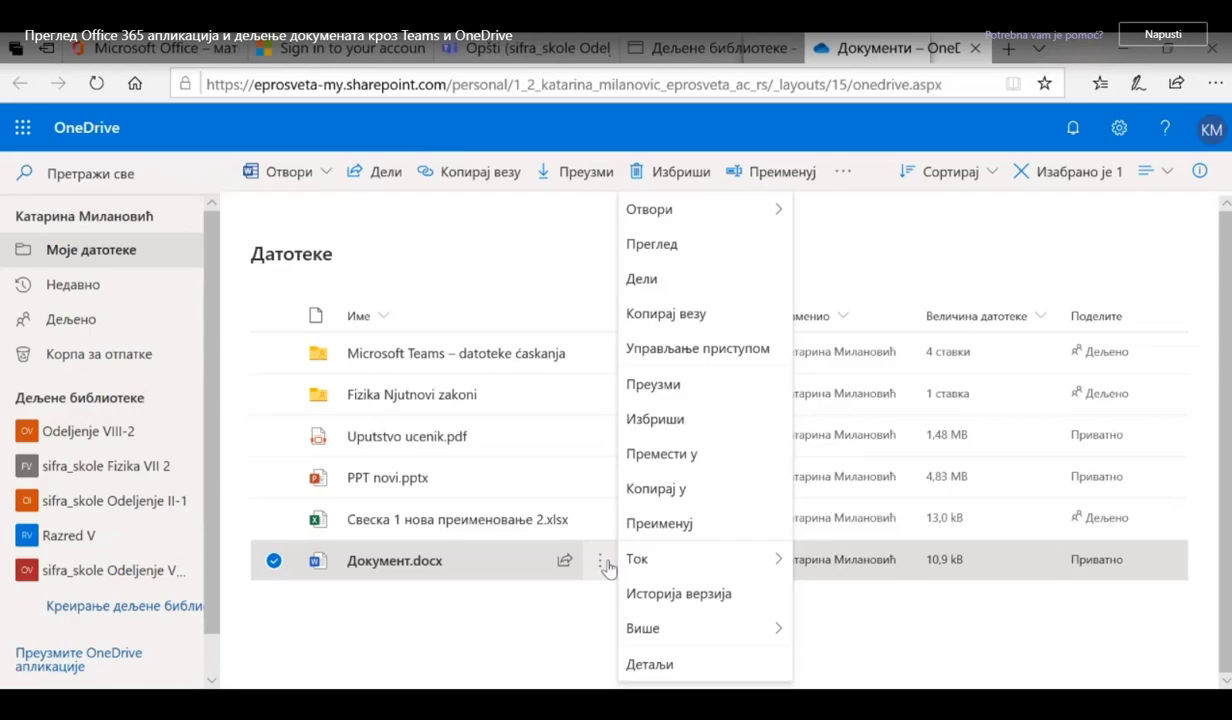
mouse_move(709, 206)
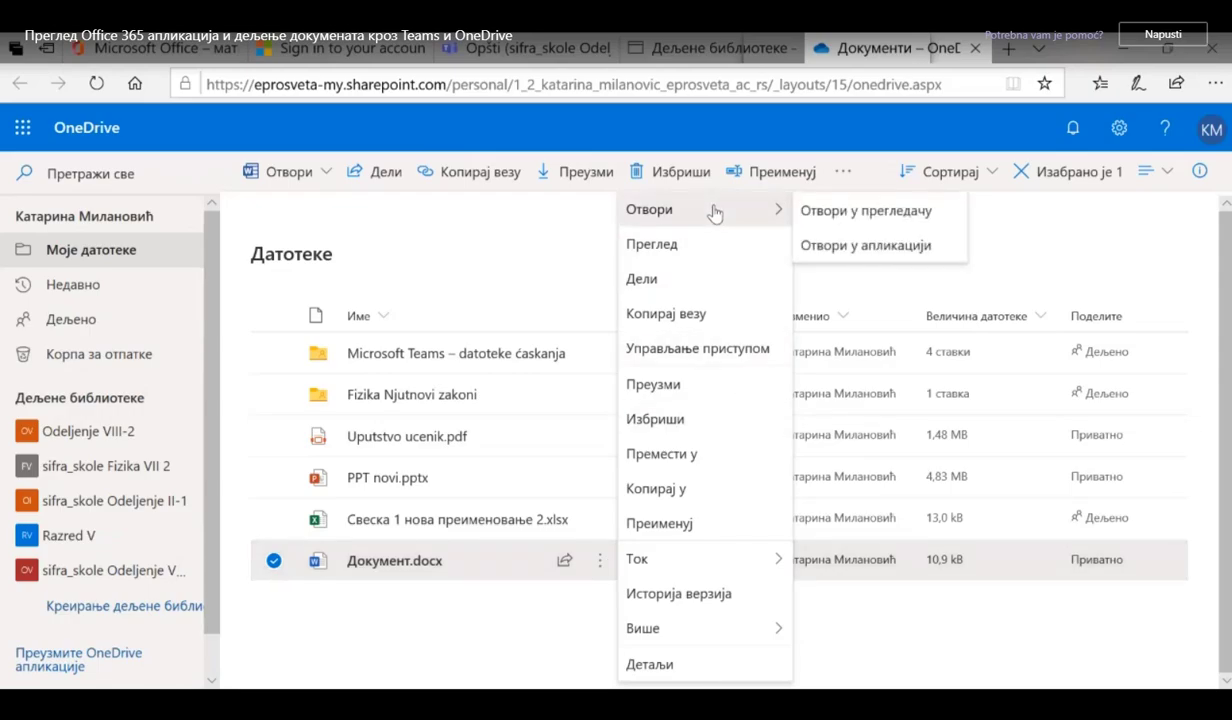
left_click(845, 210)
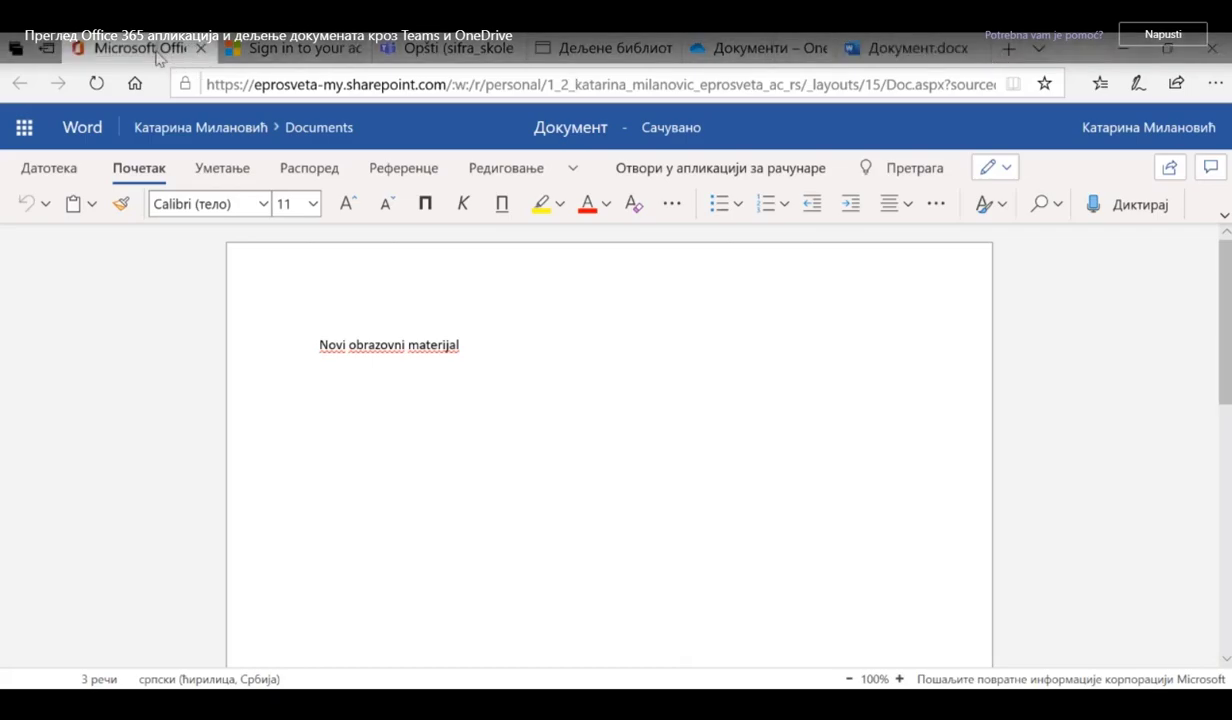
Return to the personal OneDrive files and open the sharing options for Документ.docx.
left_click(455, 48)
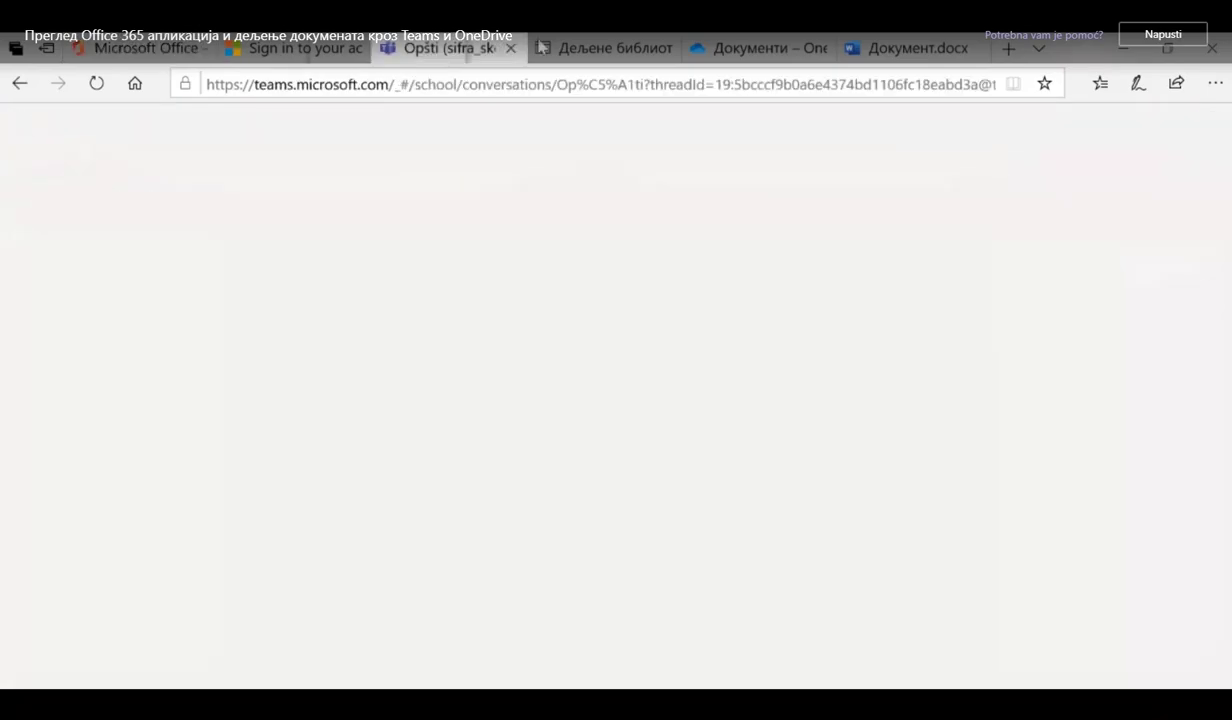
left_click(610, 48)
left_click(869, 50)
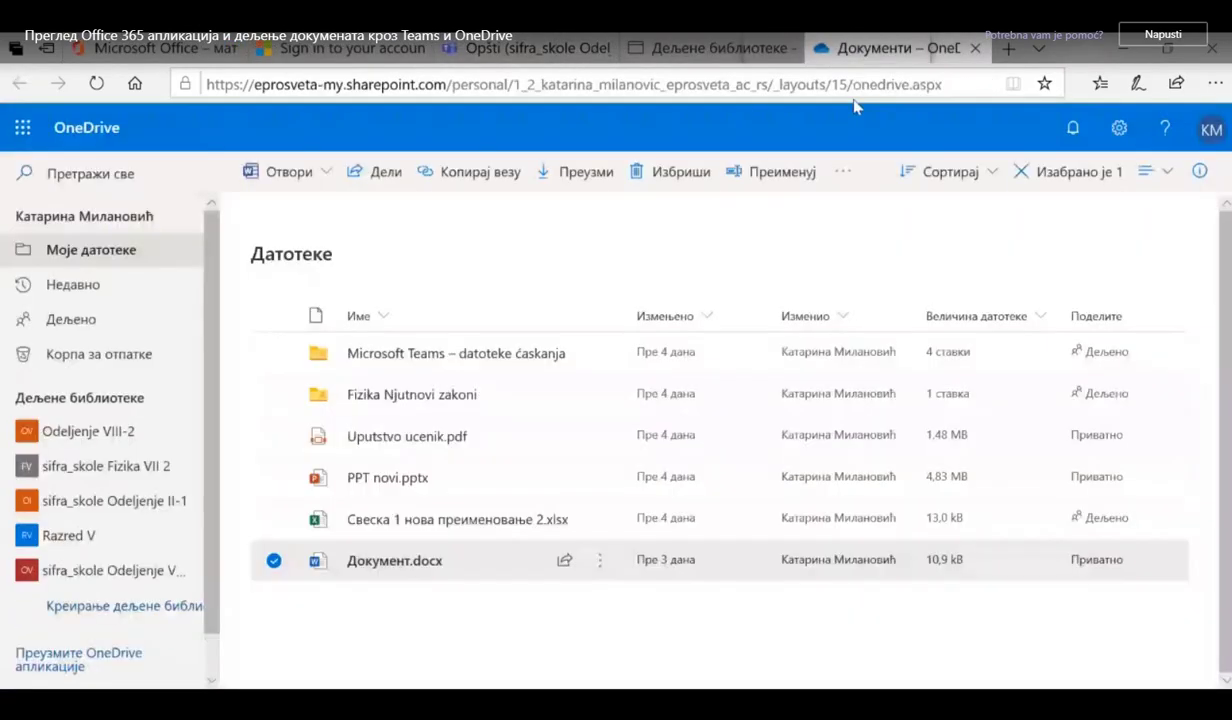
left_click(600, 566)
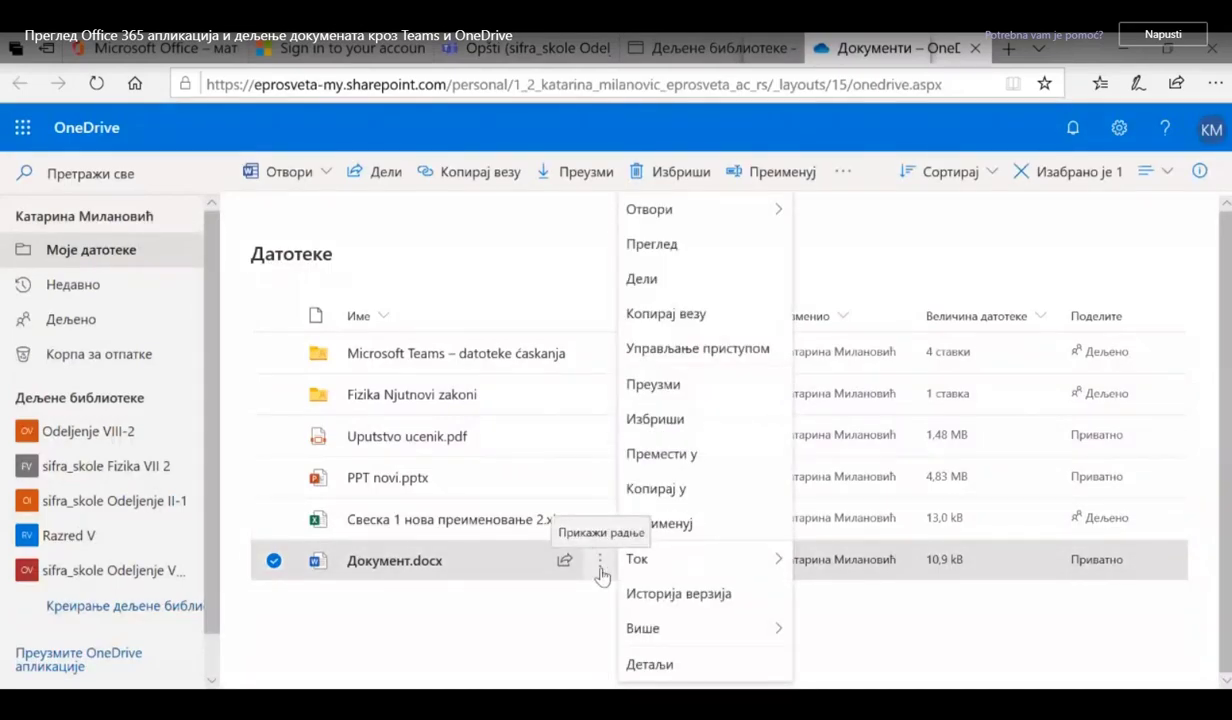
left_click(679, 283)
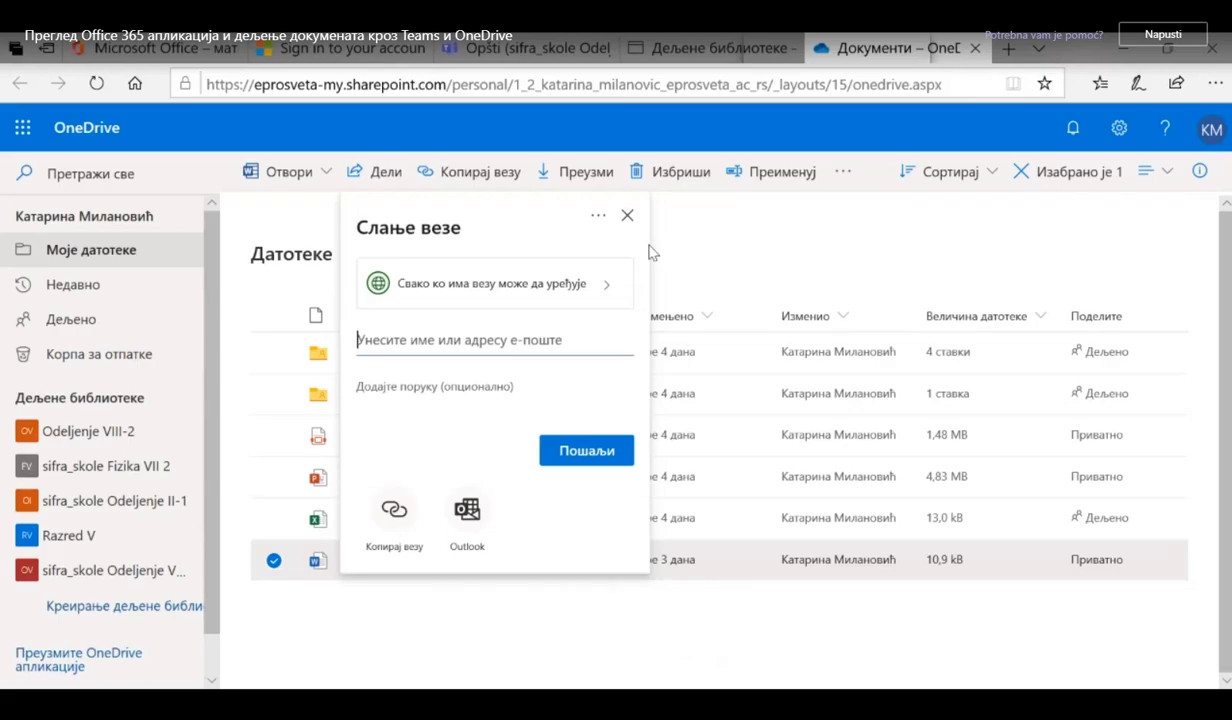
Configure the sharing link to let anyone with it edit the document and to expire on March 24, 2020.
left_click(603, 288)
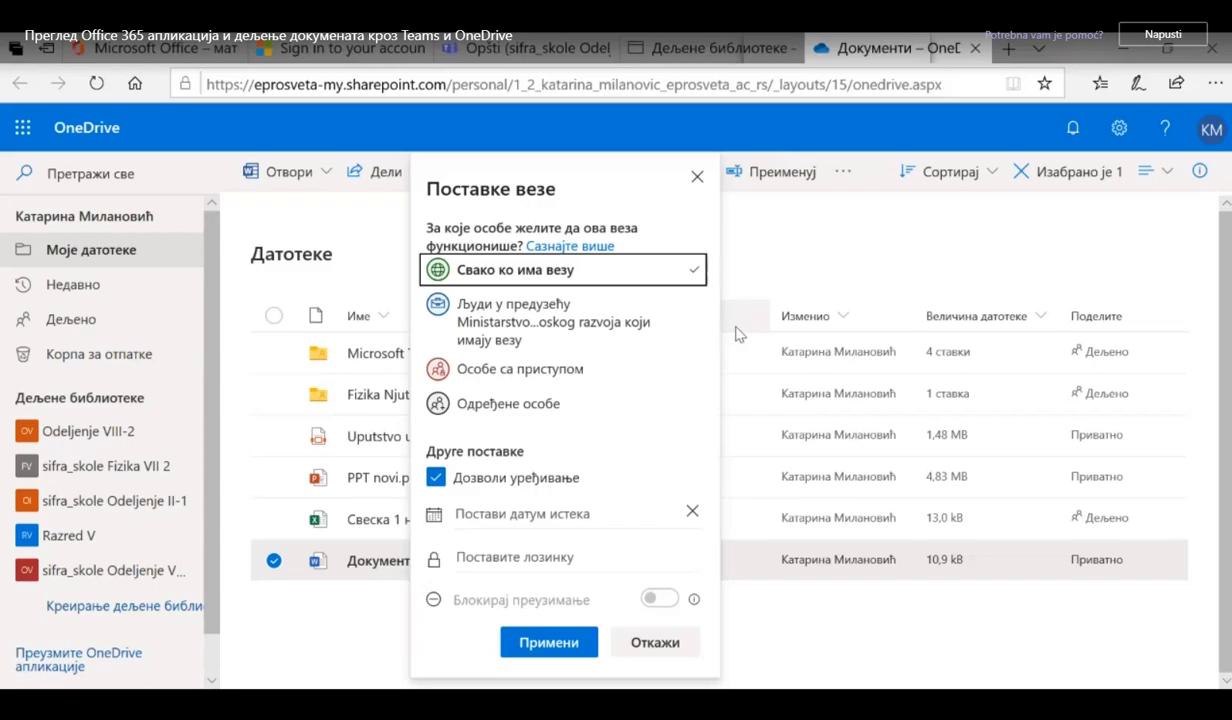
left_click(437, 478)
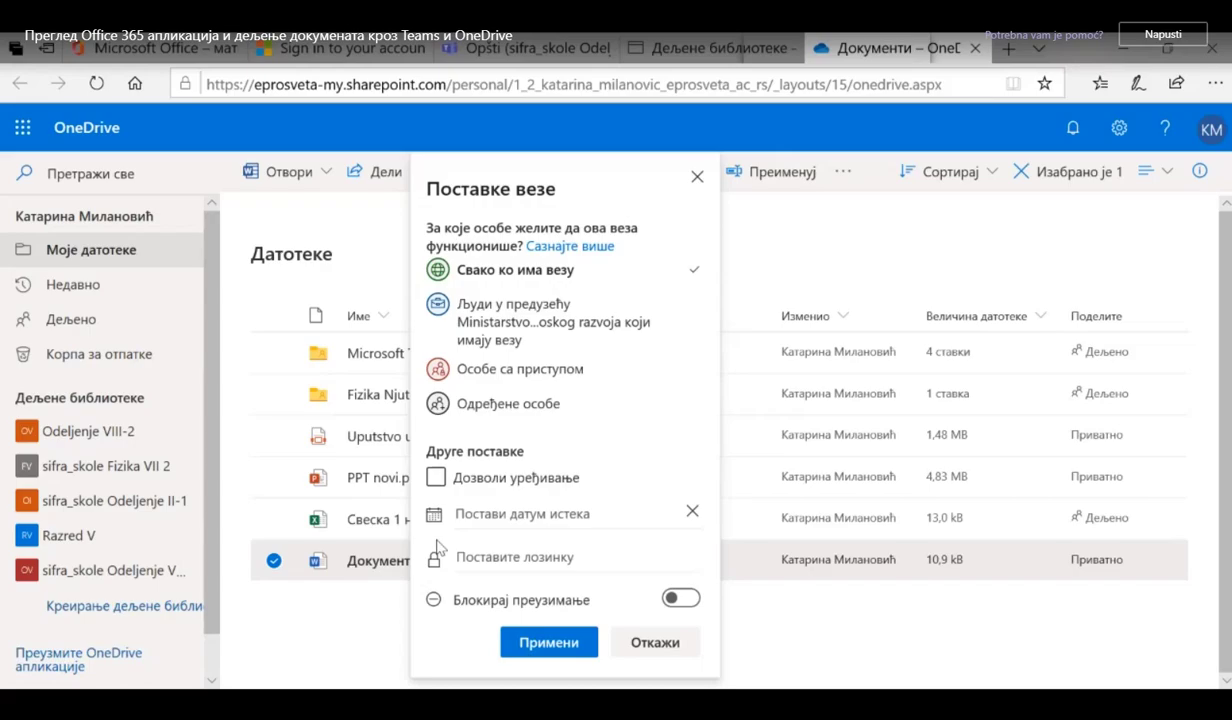
left_click(437, 478)
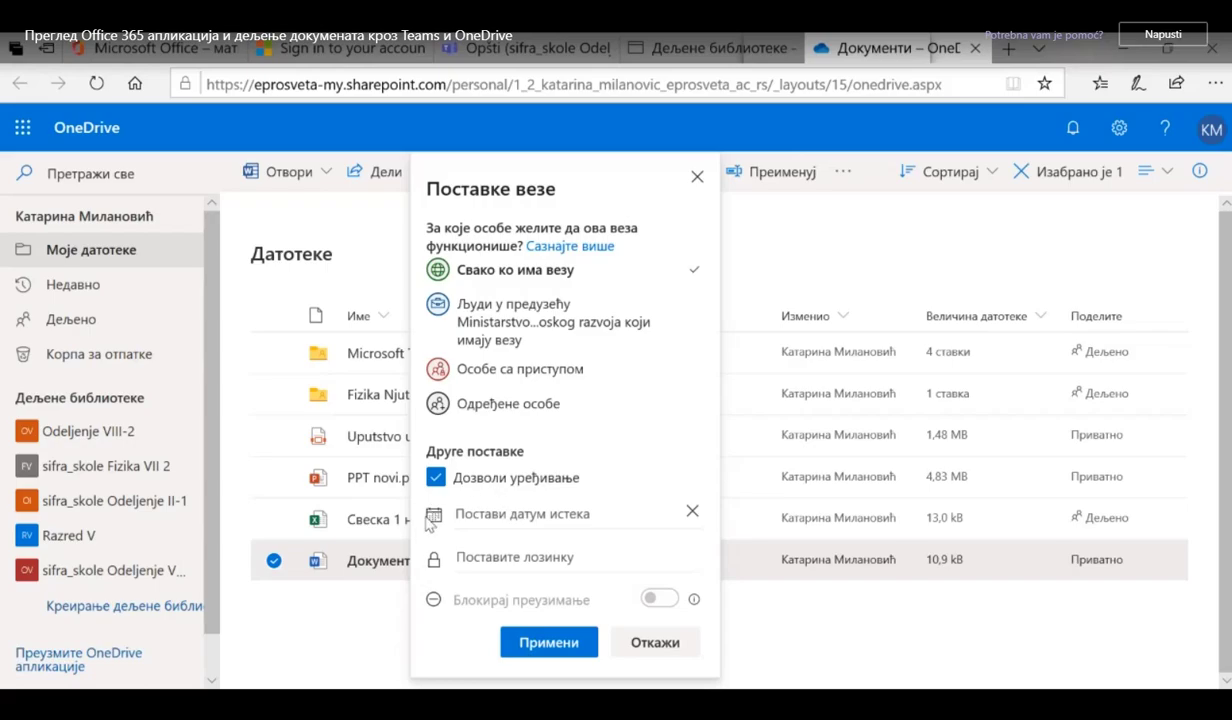
left_click(474, 520)
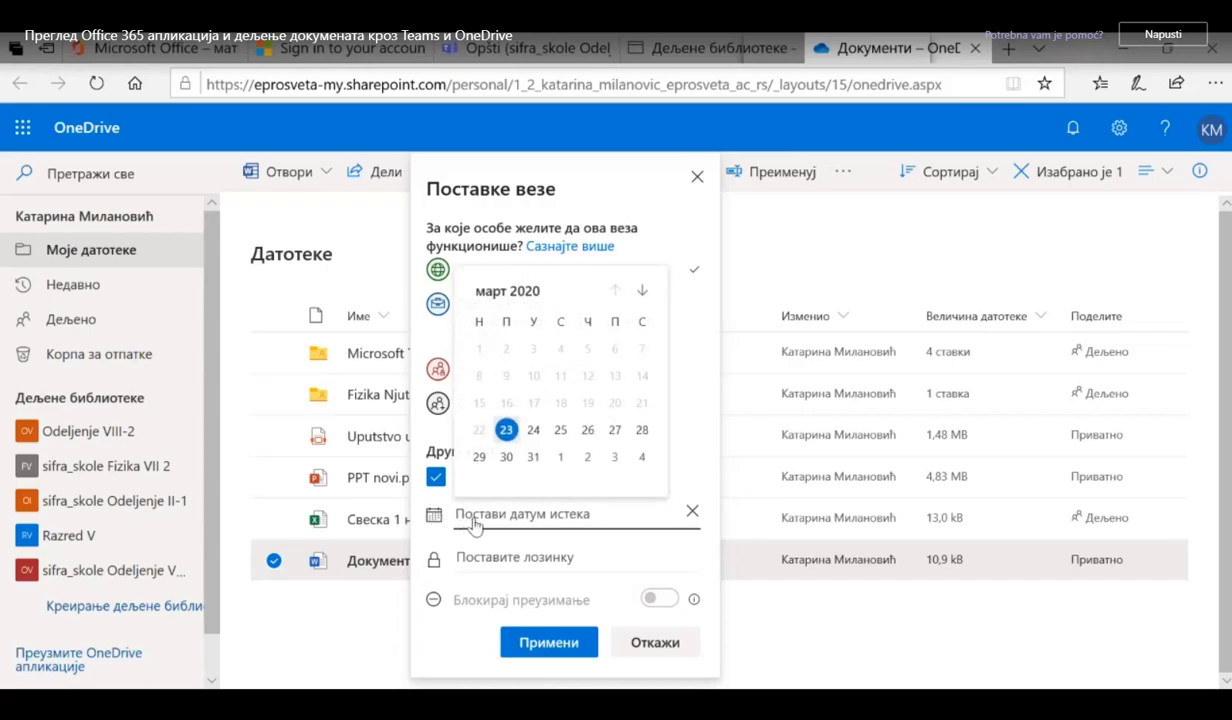
left_click(534, 432)
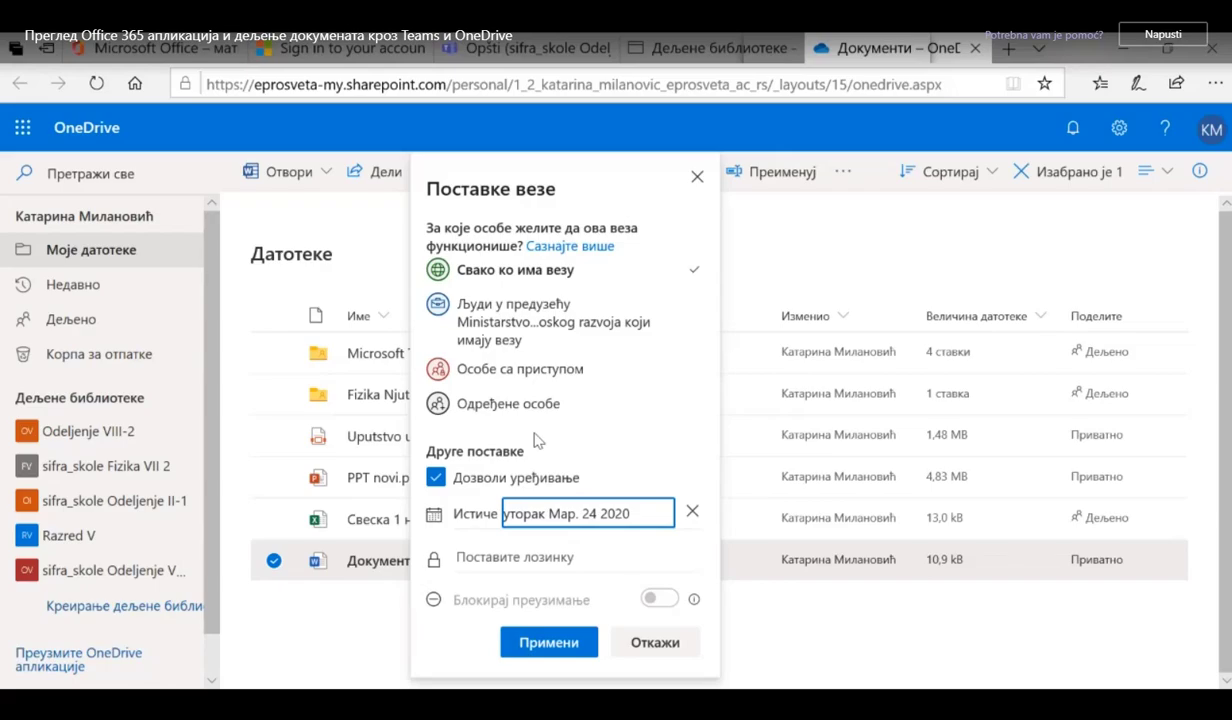
left_click(526, 556)
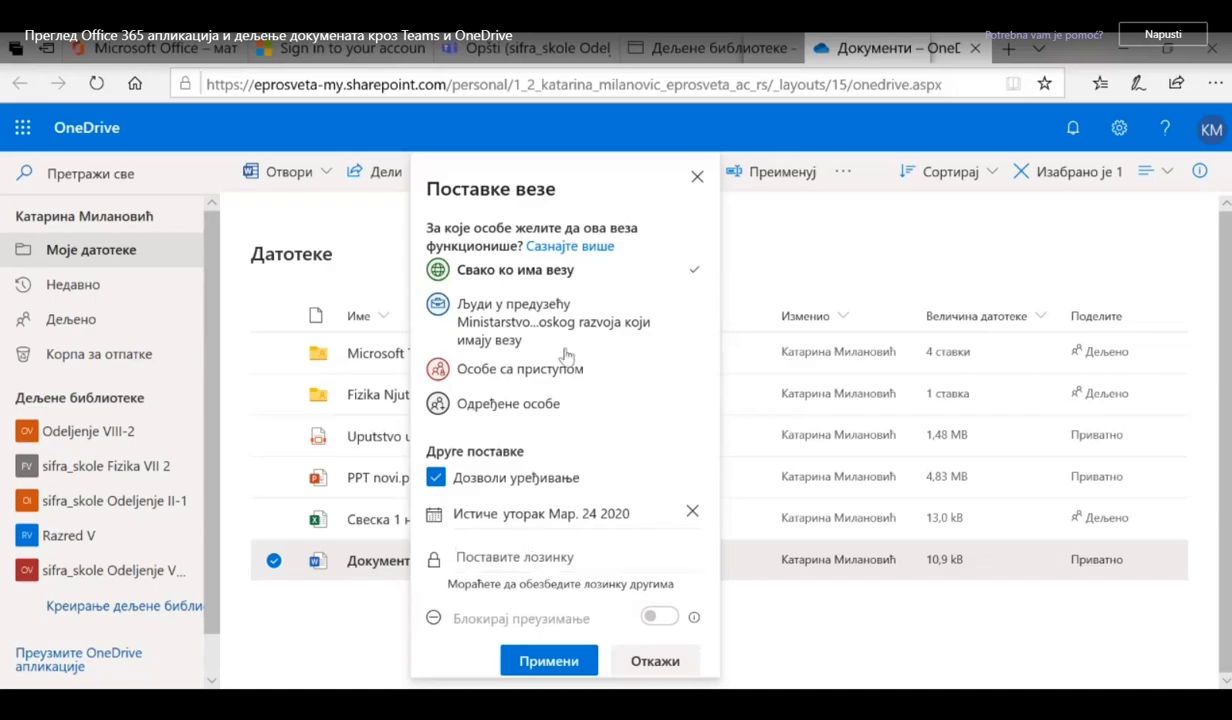
left_click(586, 285)
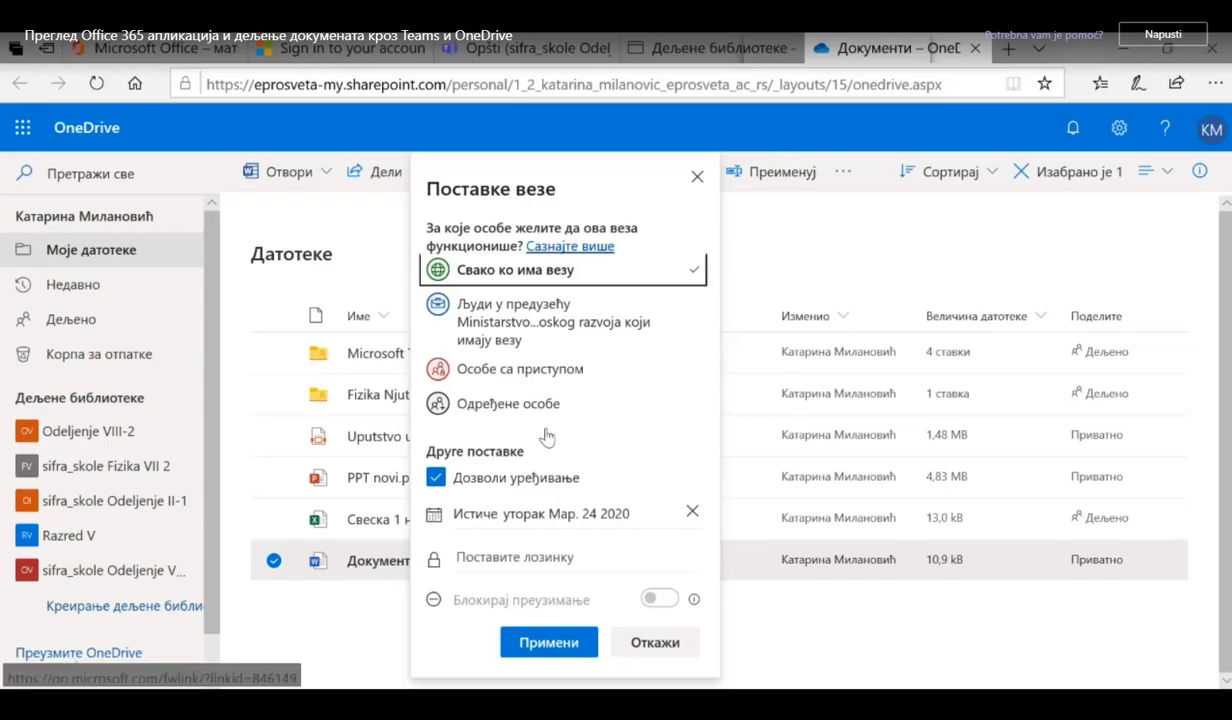
left_click(538, 643)
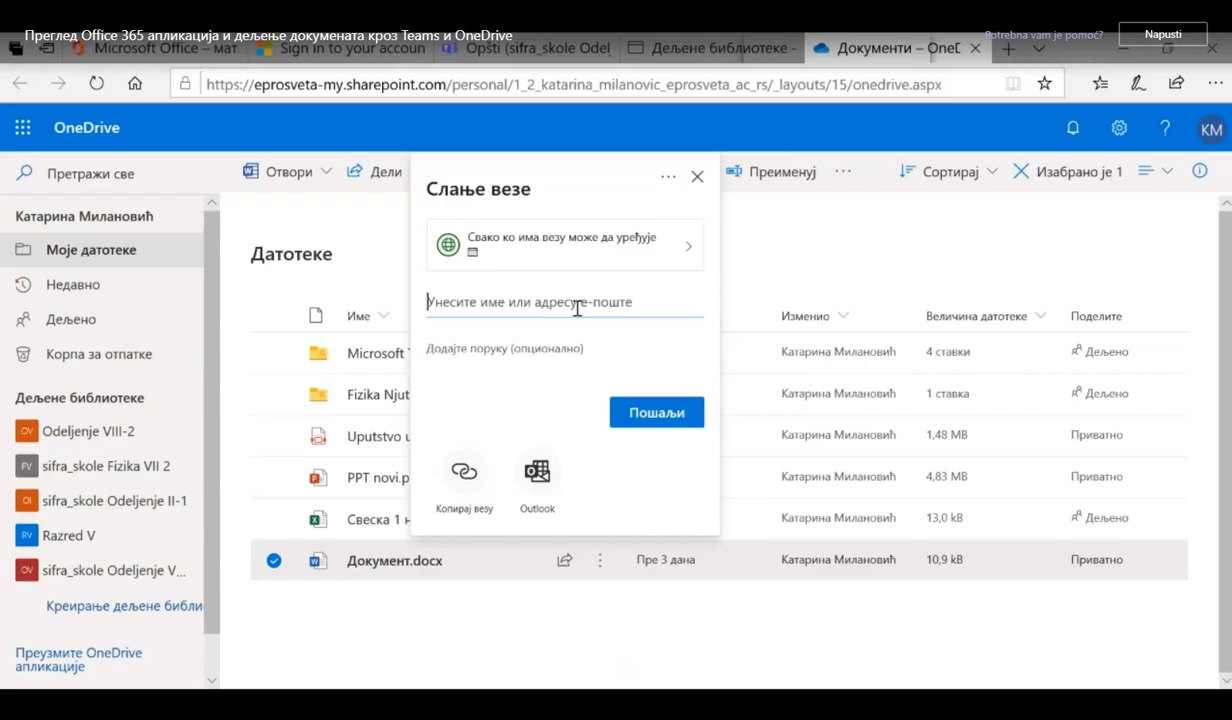
Send the sharing link for Документ.docx to a colleague chosen from the suggested people, and close the confirmation.
type("k")
key("BackSpace")
type("1.")
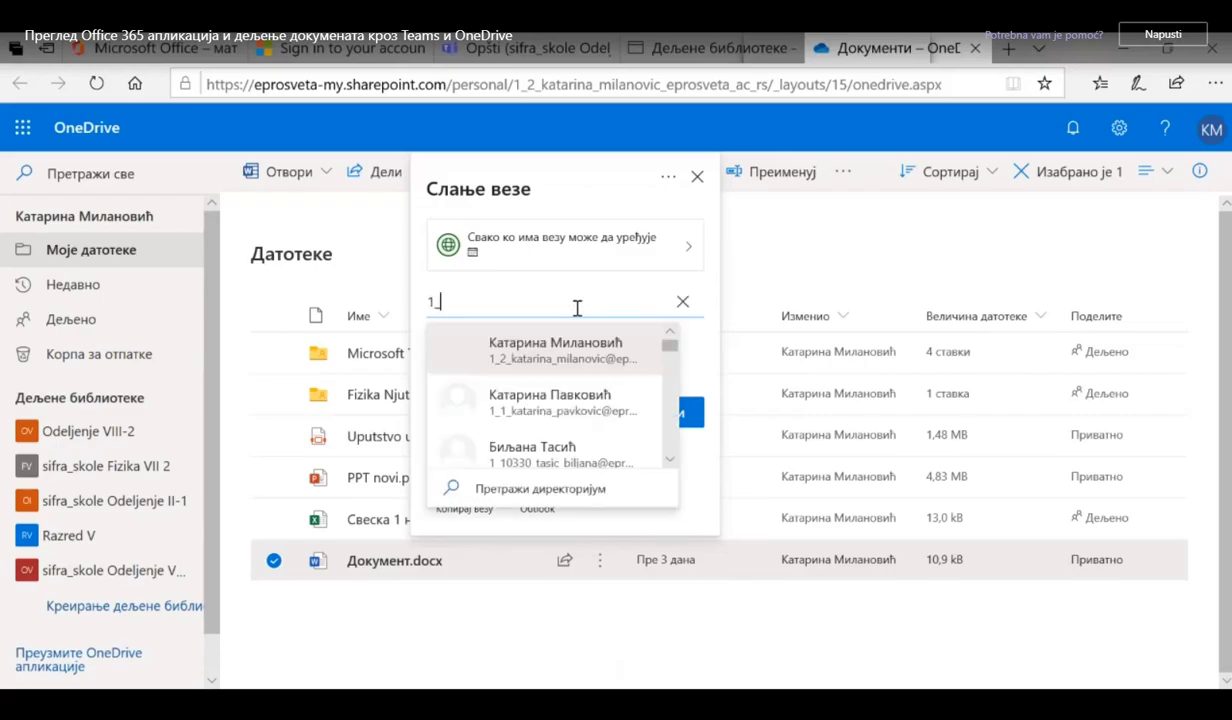
left_click(555, 400)
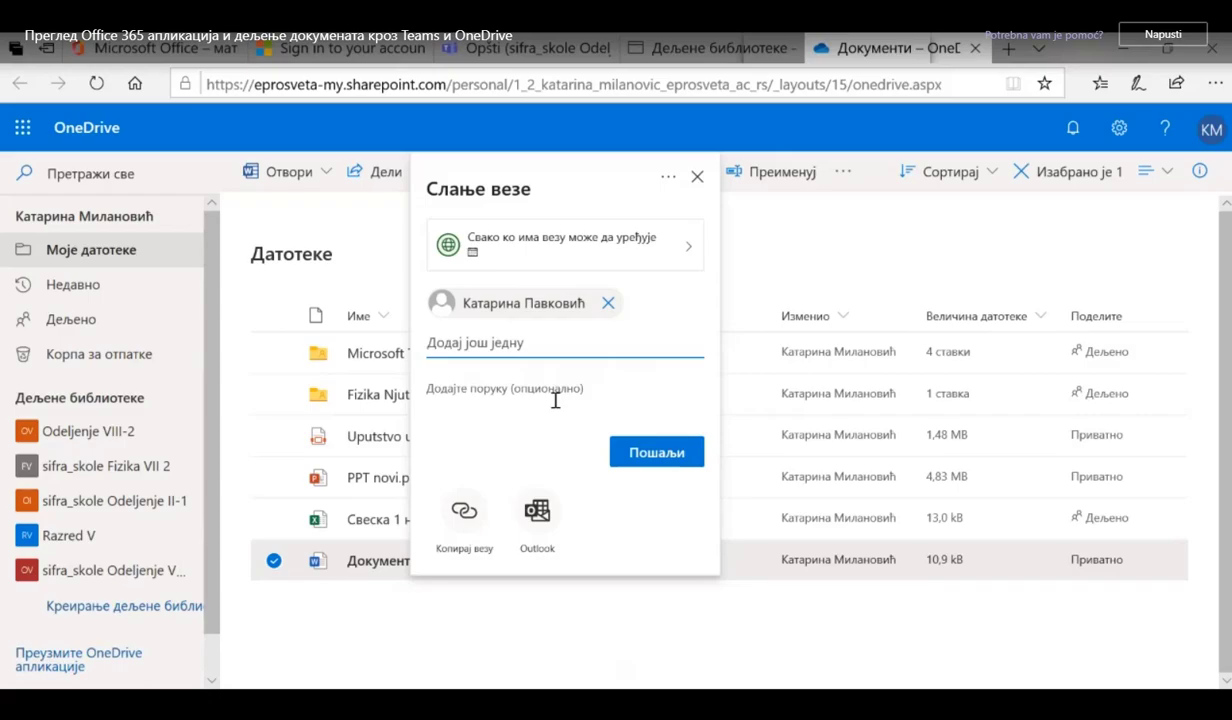
left_click(645, 463)
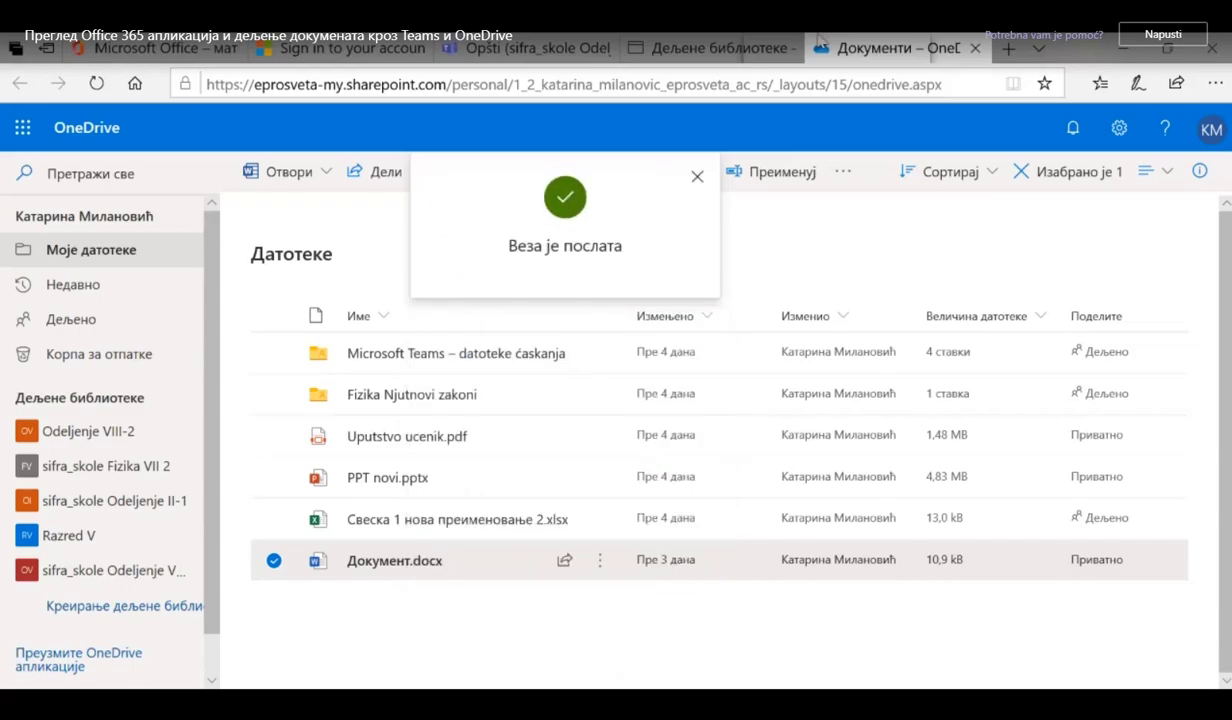
left_click(697, 177)
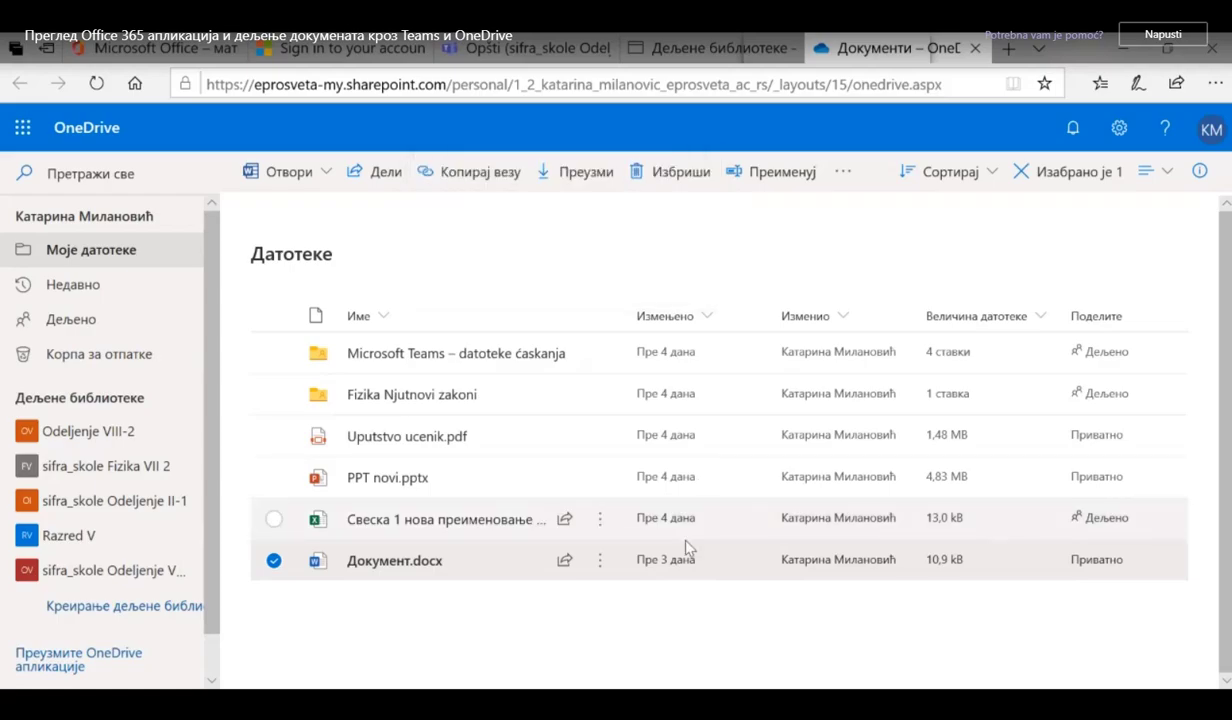
Download Документ.docx and save it to the Desktop as a Microsoft Word document named Документ.
left_click(600, 566)
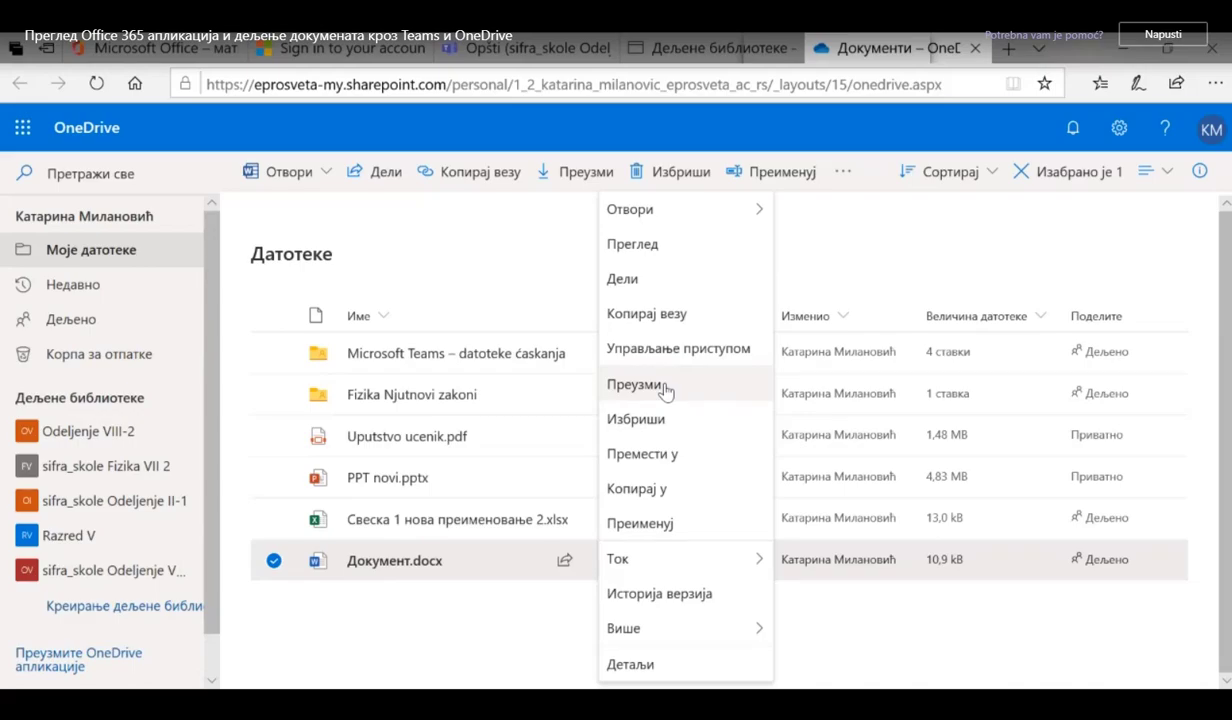
left_click(664, 387)
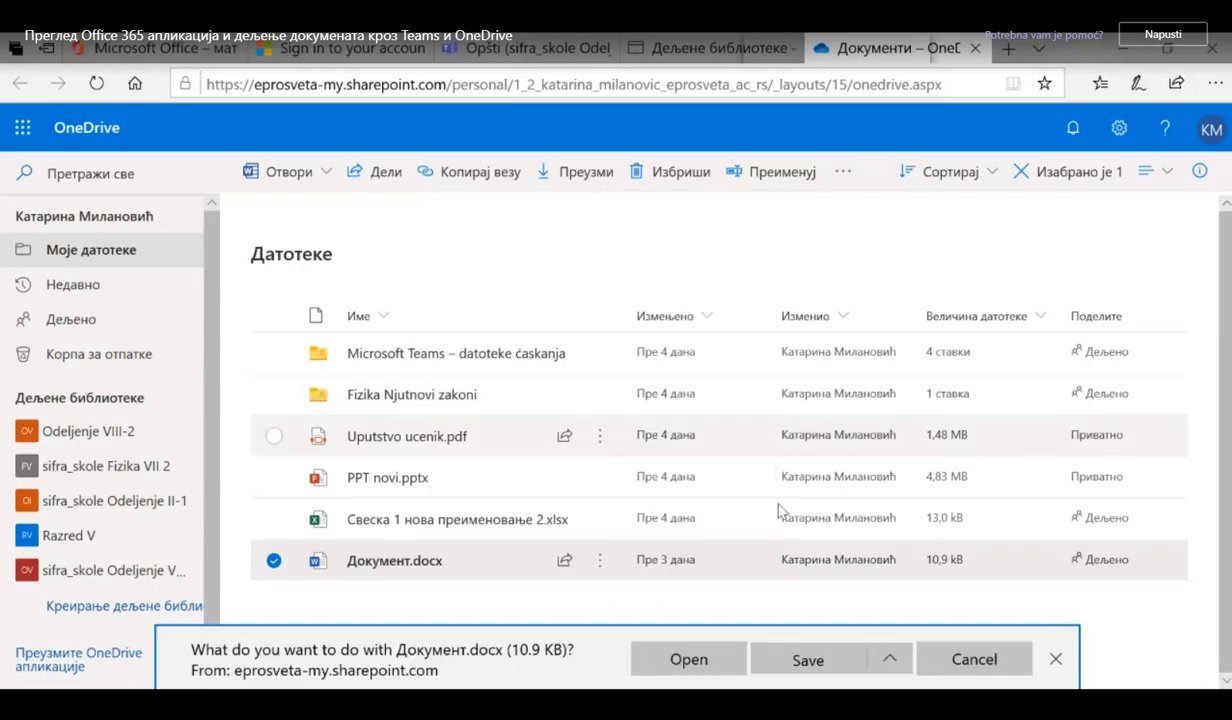
left_click(889, 658)
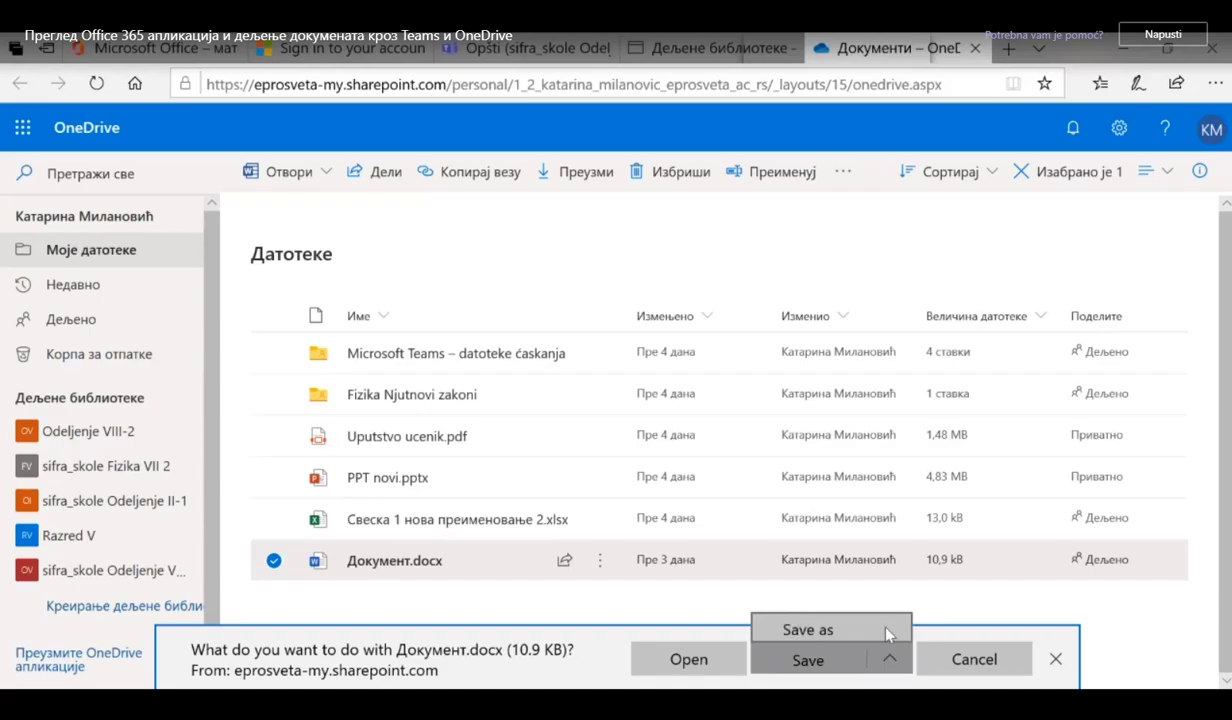
left_click(887, 630)
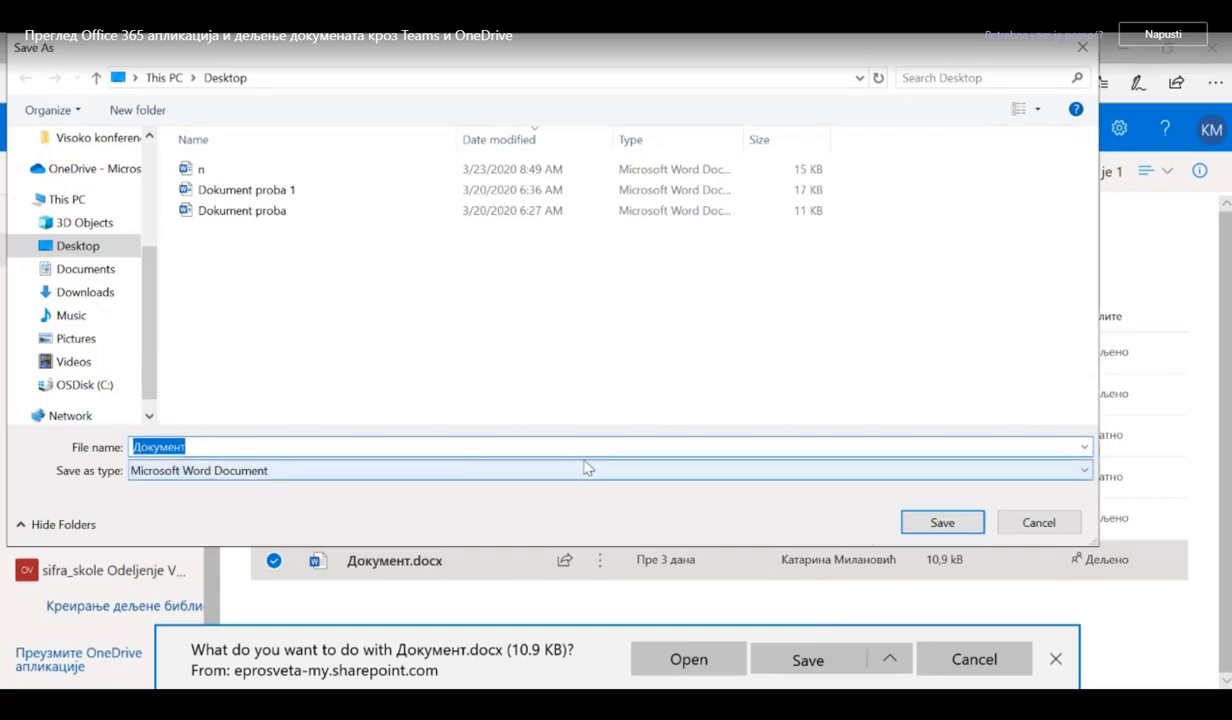
left_click(942, 522)
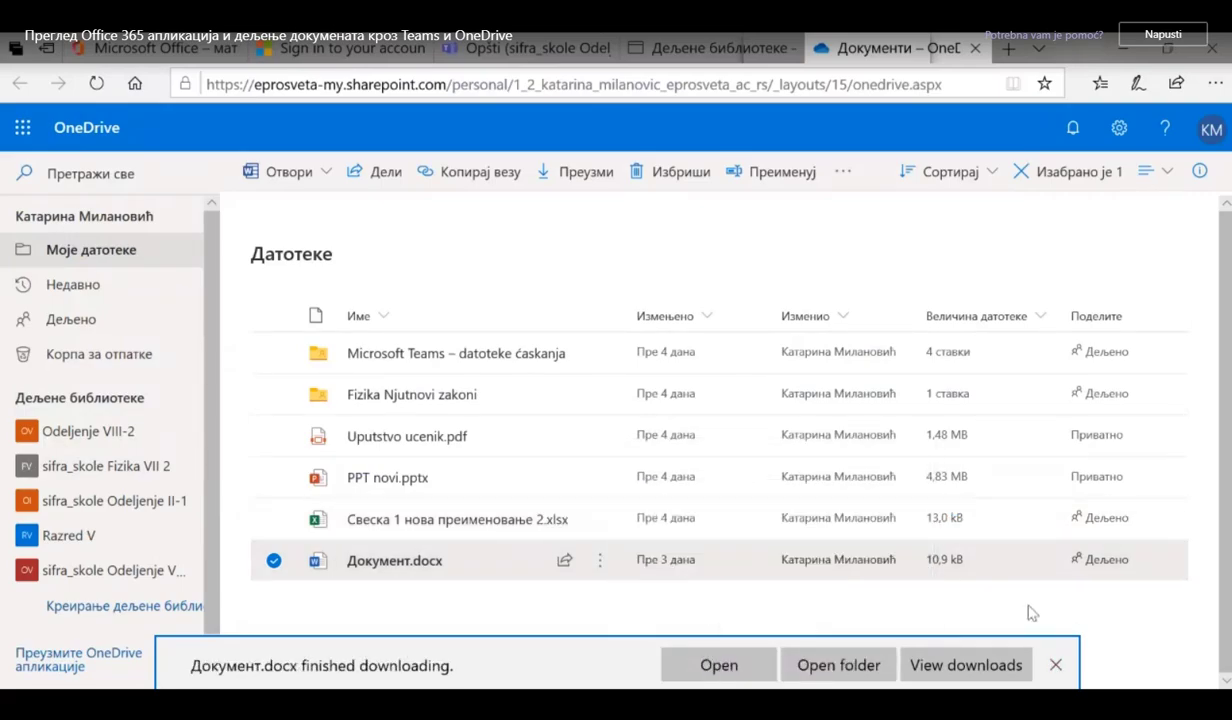
Look through the other available actions for Документ.docx, including the flow options, and dismiss the download notification.
left_click(600, 561)
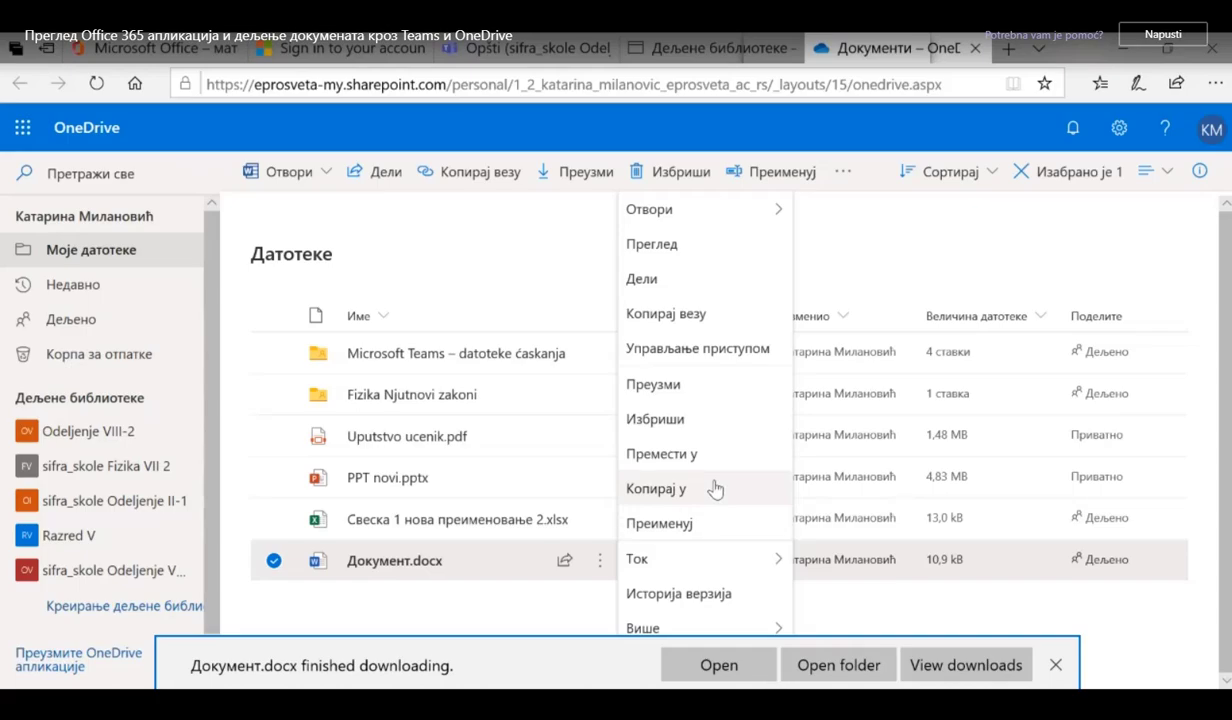
mouse_move(698, 565)
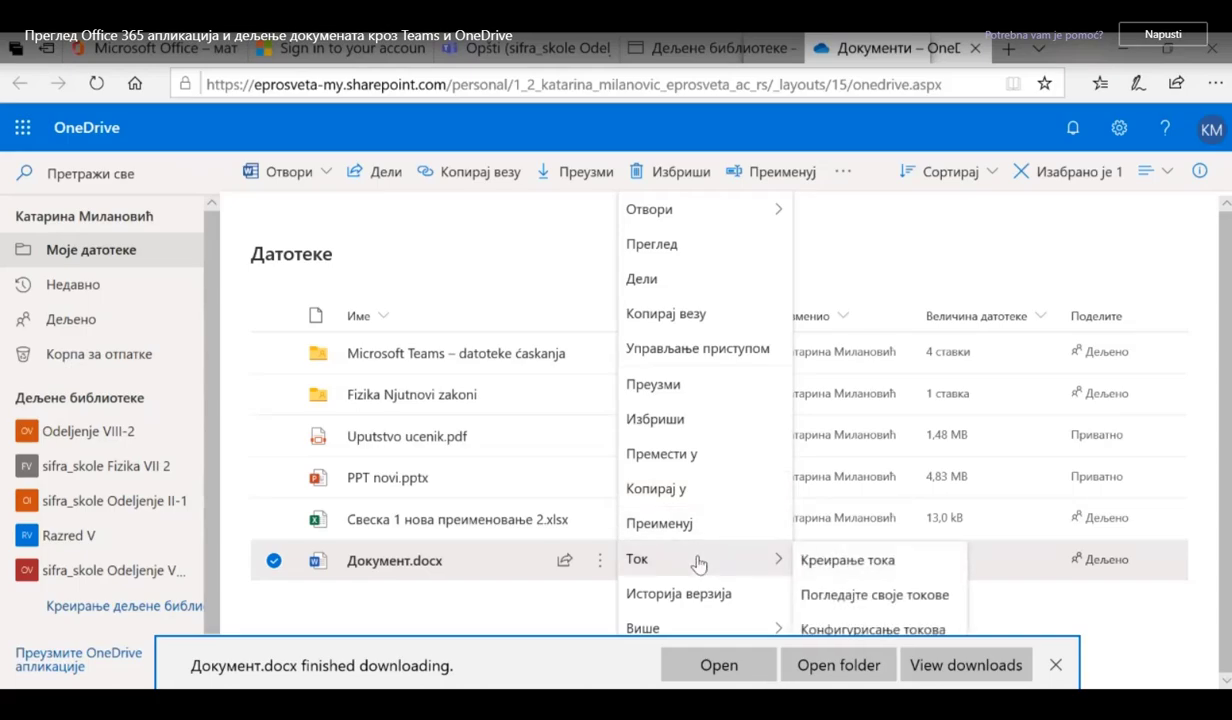
left_click(1053, 593)
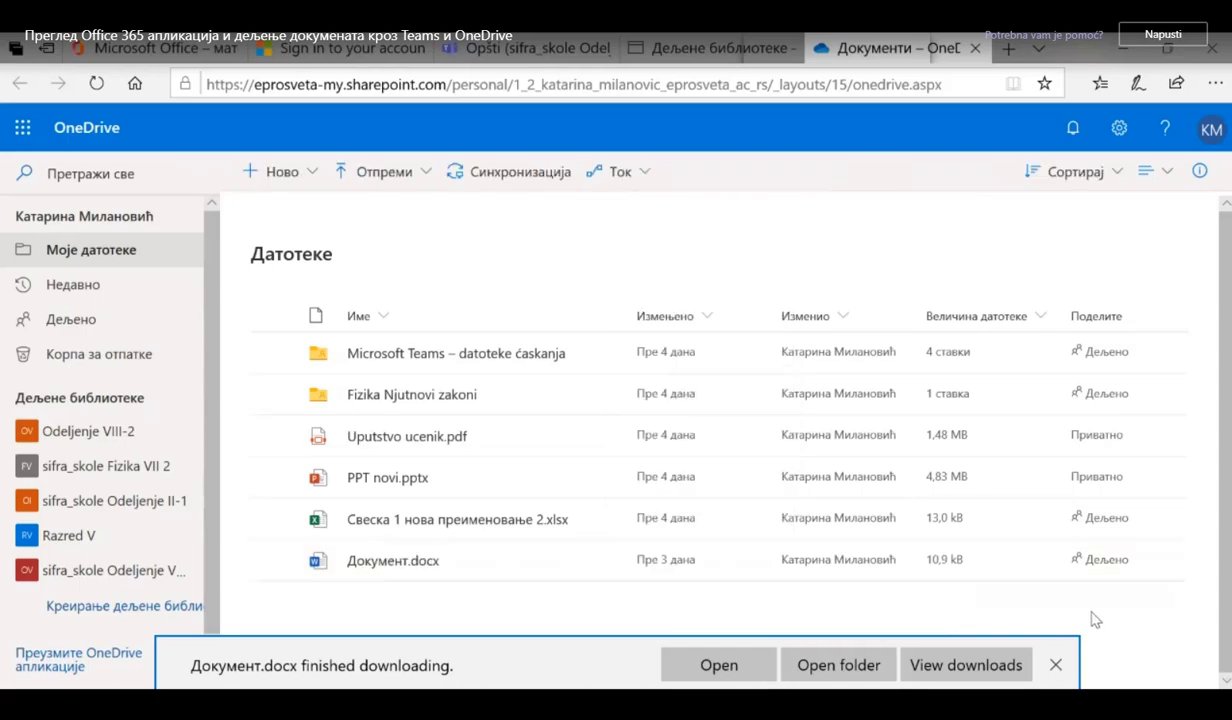
left_click(1058, 668)
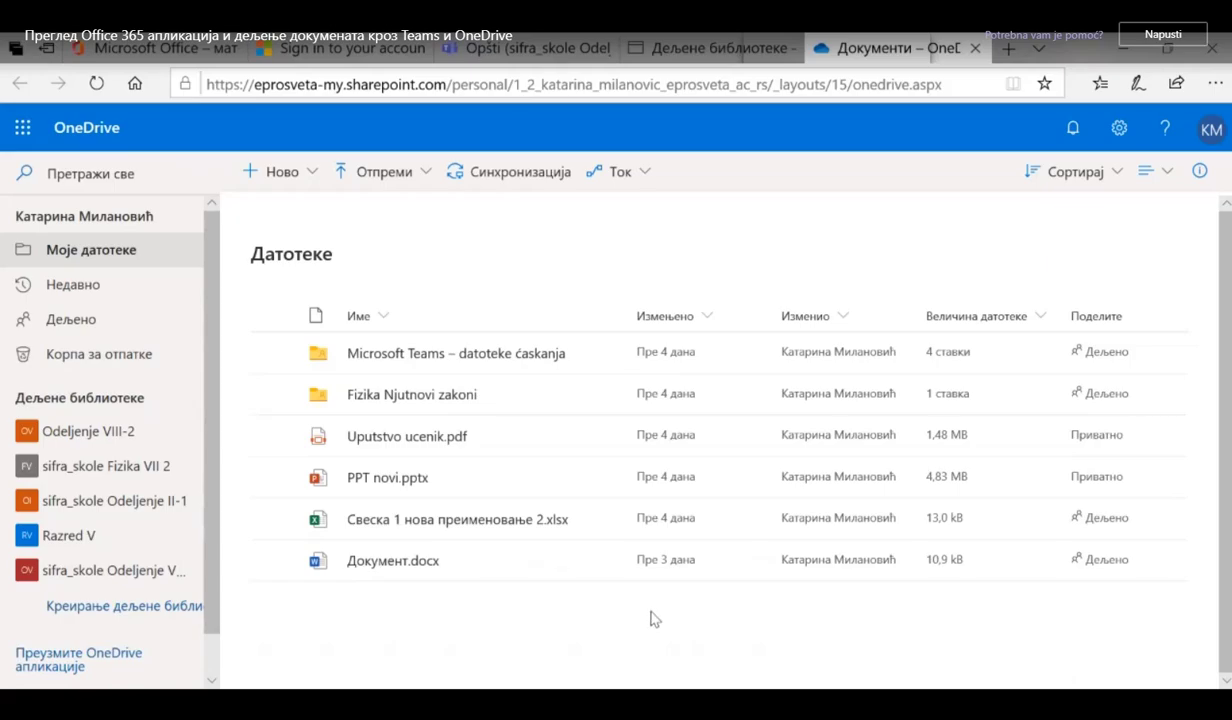
Review the details and access information of Документ.docx and the recent activity of the whole file folder.
mouse_move(627, 572)
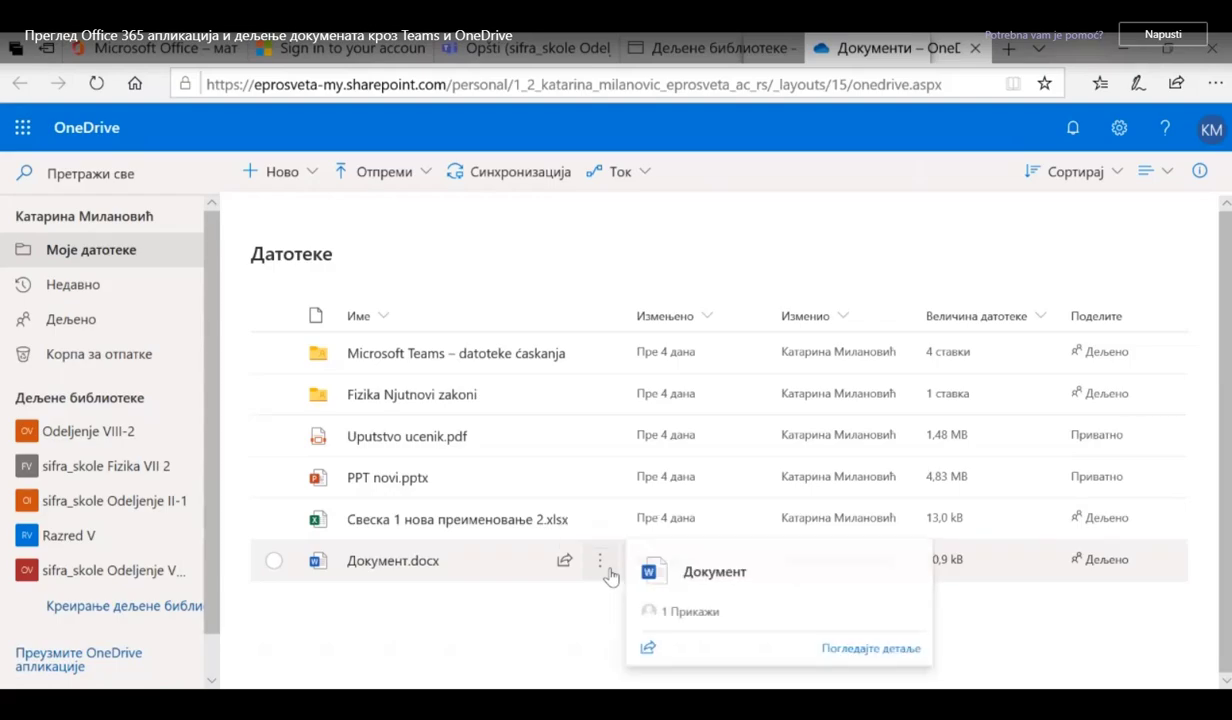
left_click(600, 562)
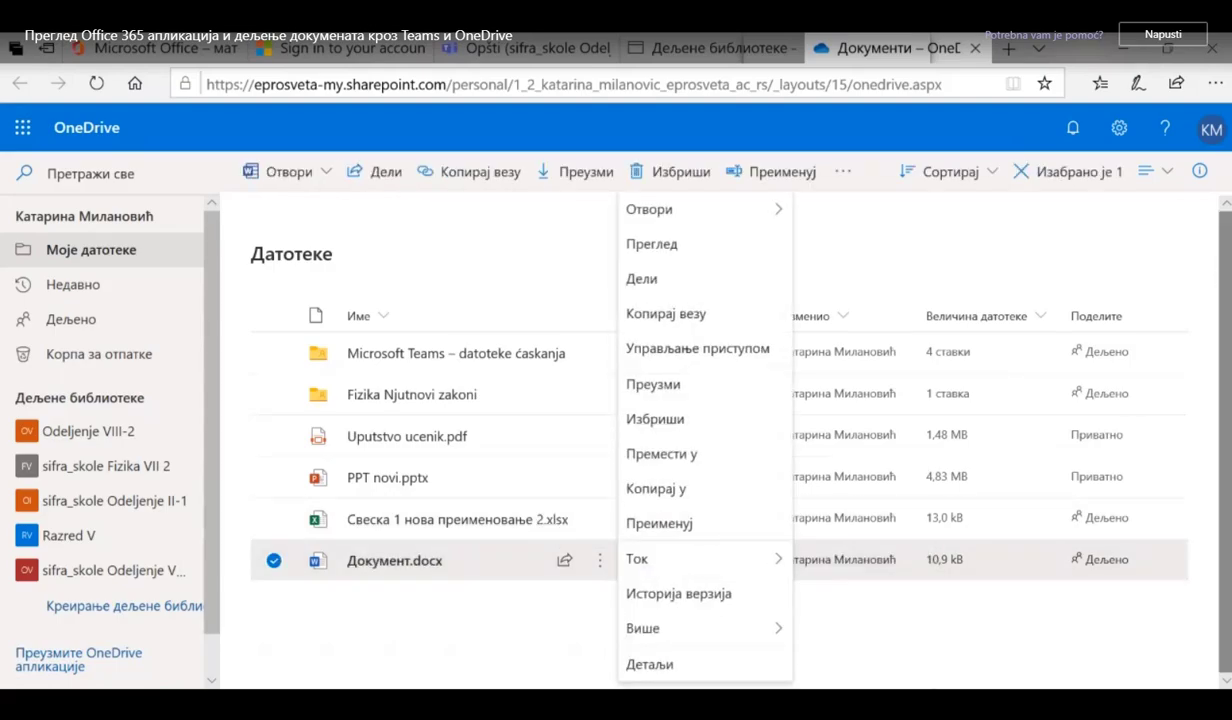
left_click(1199, 174)
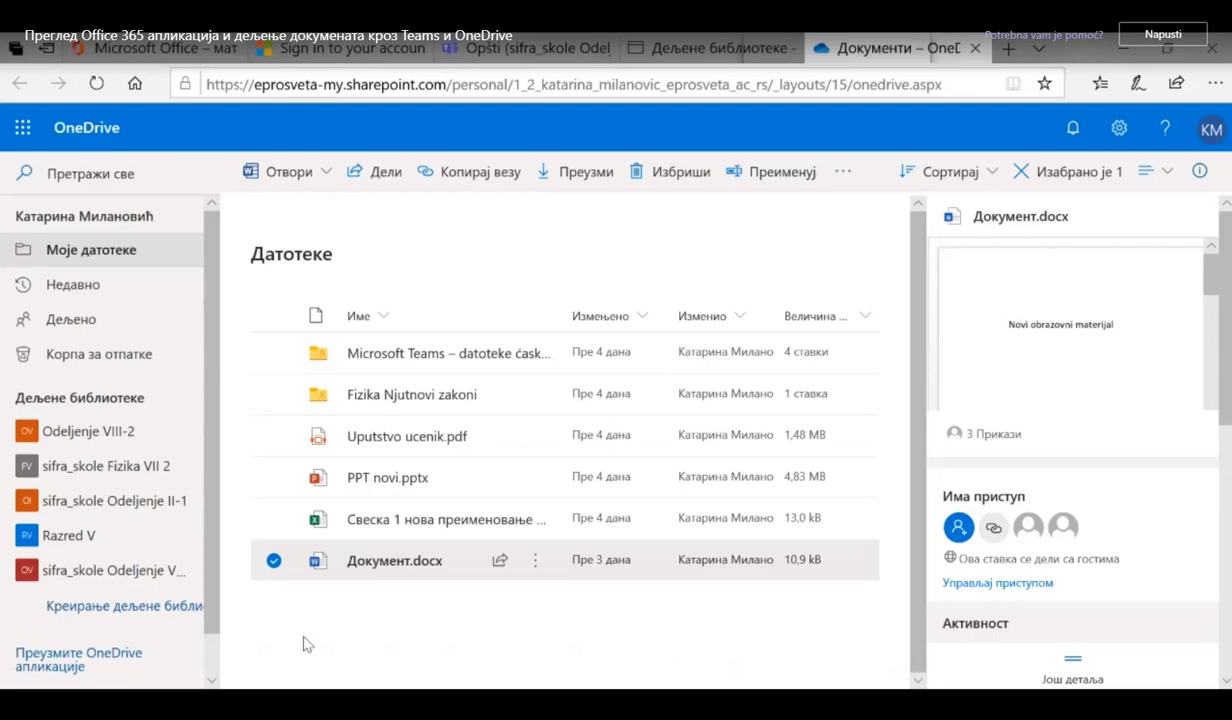
left_click(273, 558)
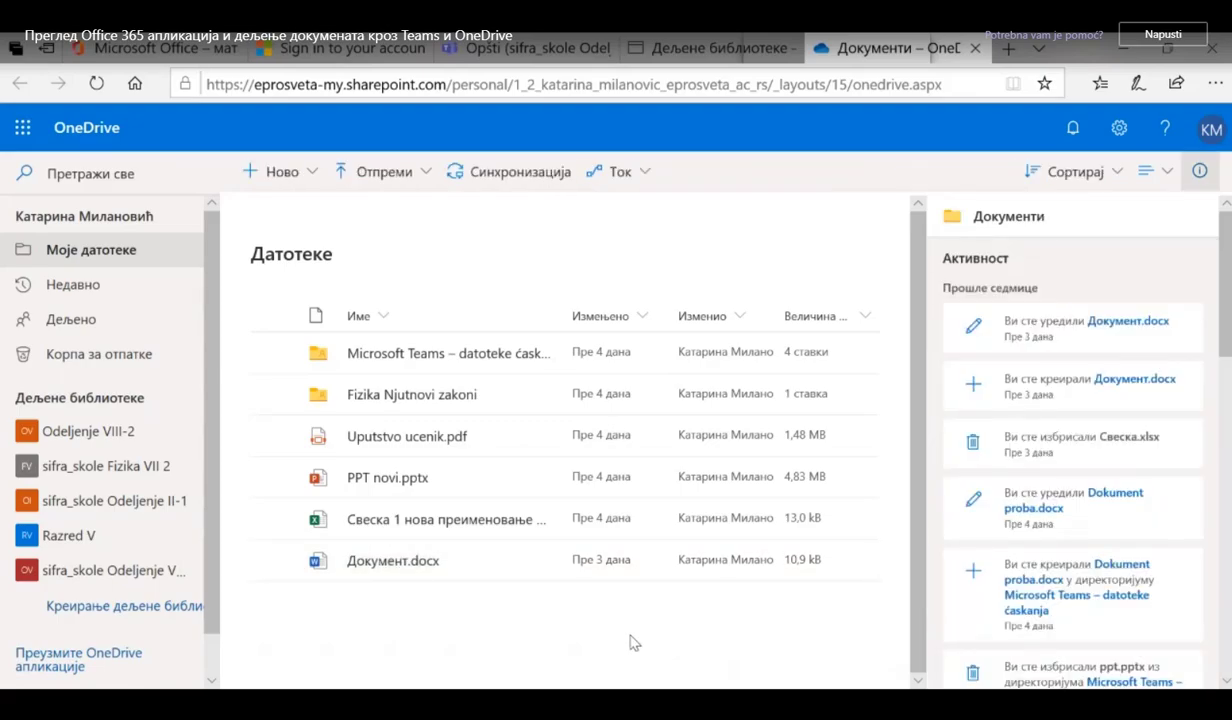
left_click(1199, 171)
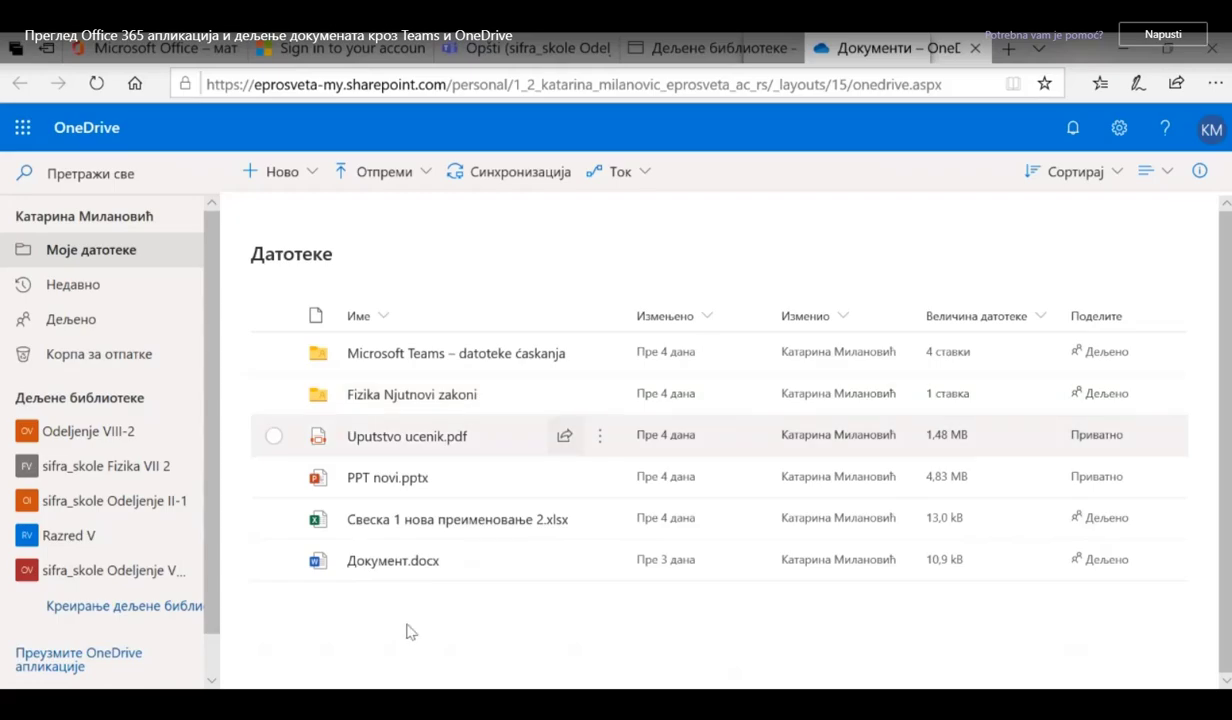
Reload OneDrive and open the form for creating a shared library.
scroll(214, 610, "down", 1)
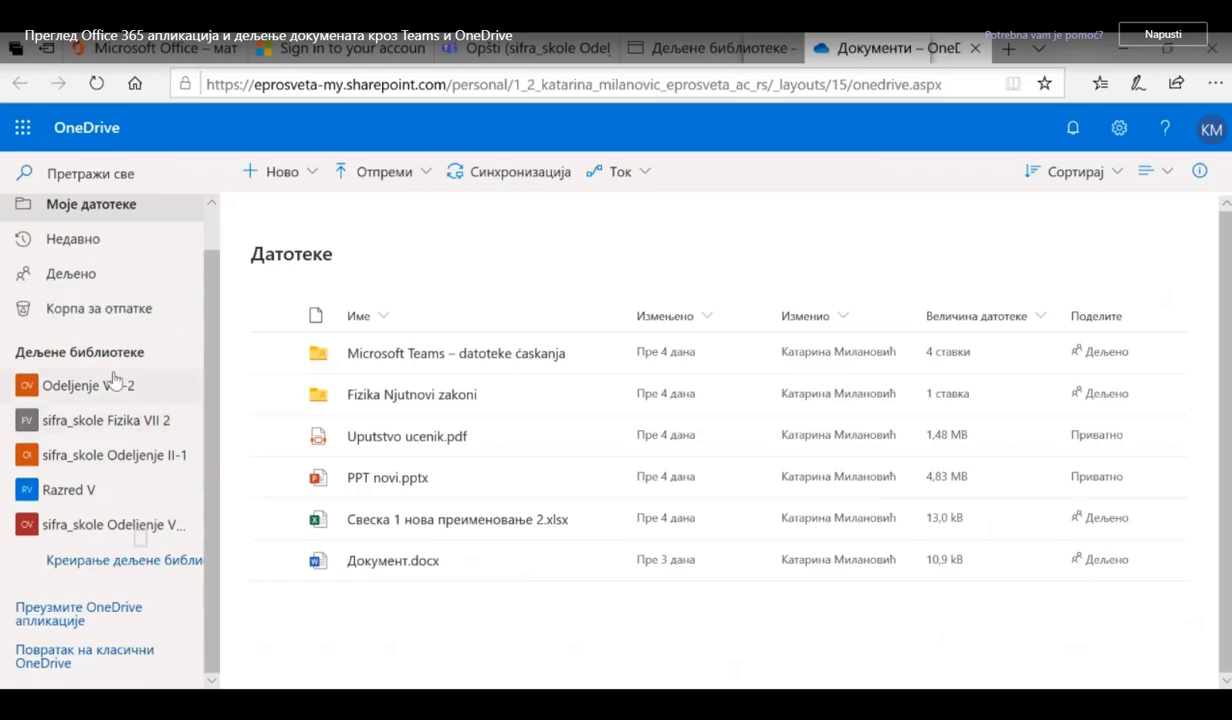
left_click(944, 85)
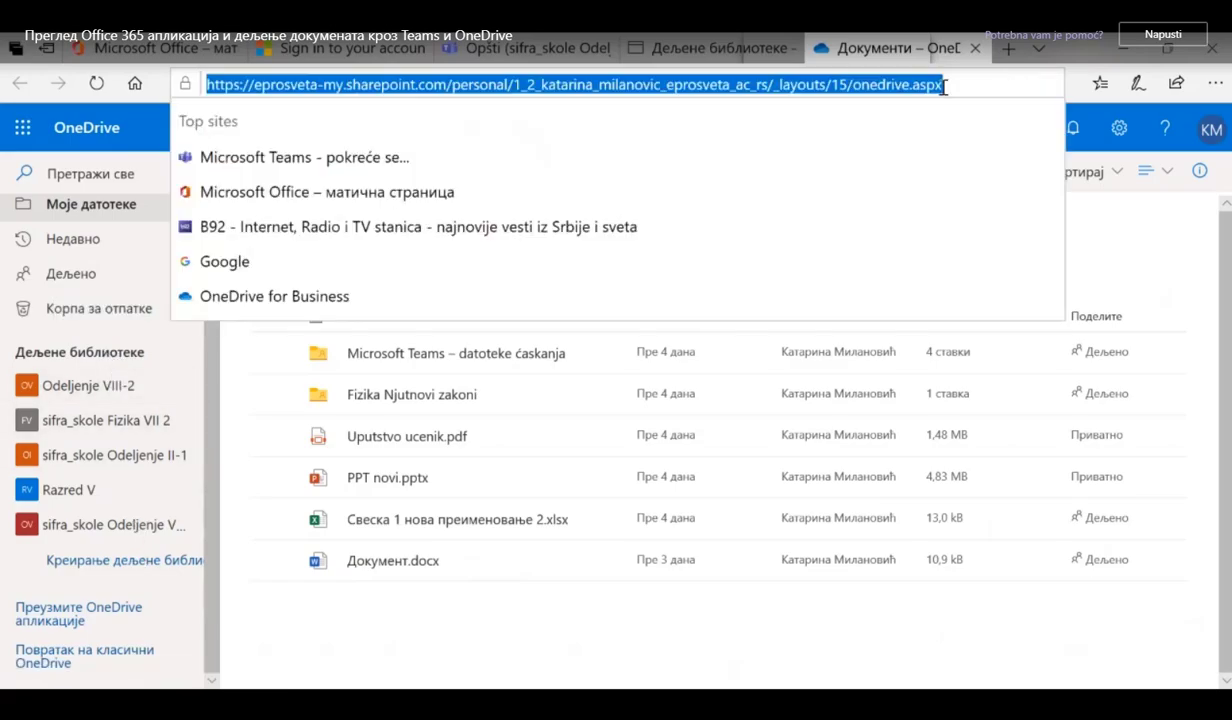
key("Return")
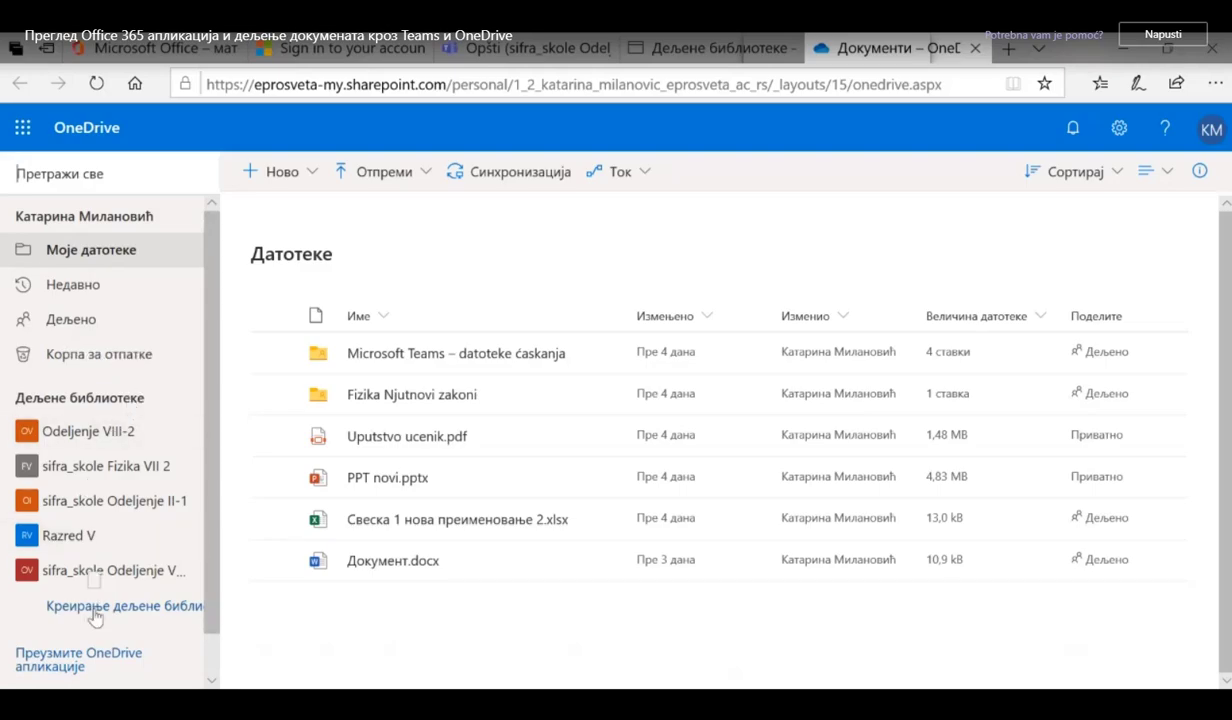
scroll(100, 600, "down", 1)
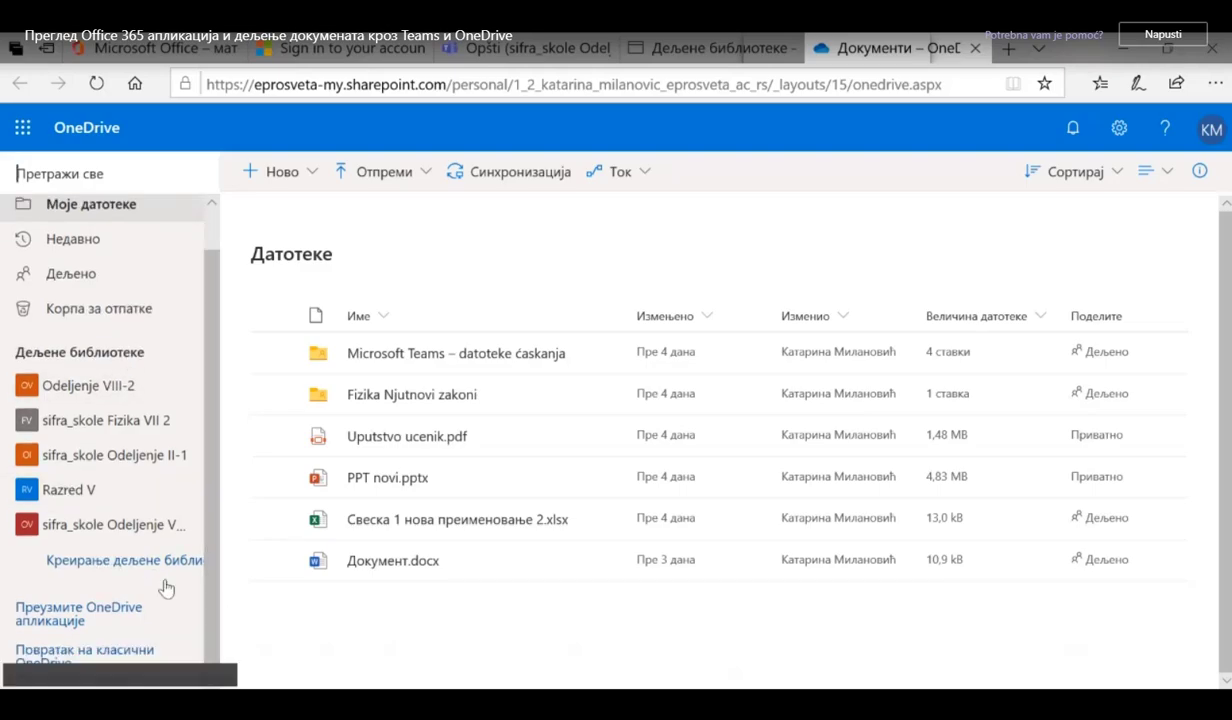
left_click(156, 566)
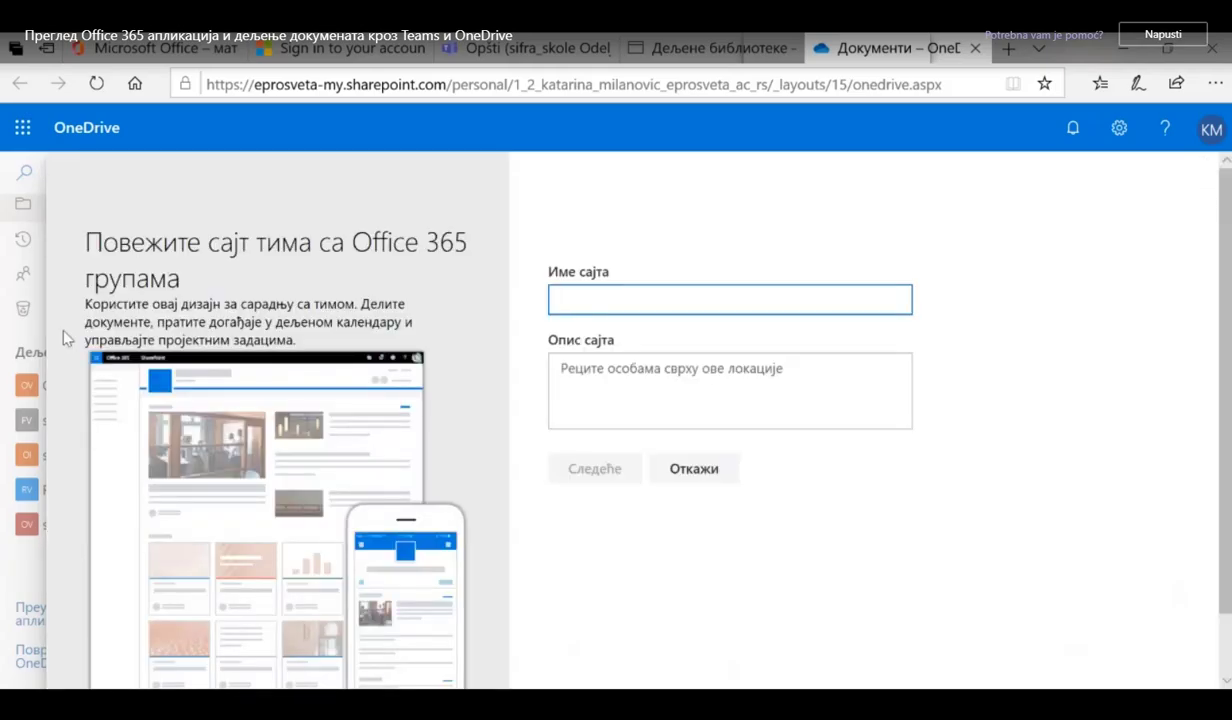
Leave the shared library form and open the Materijal za čas folder in the sifra_skole Odeljenje VII-2 shared library.
left_click(32, 575)
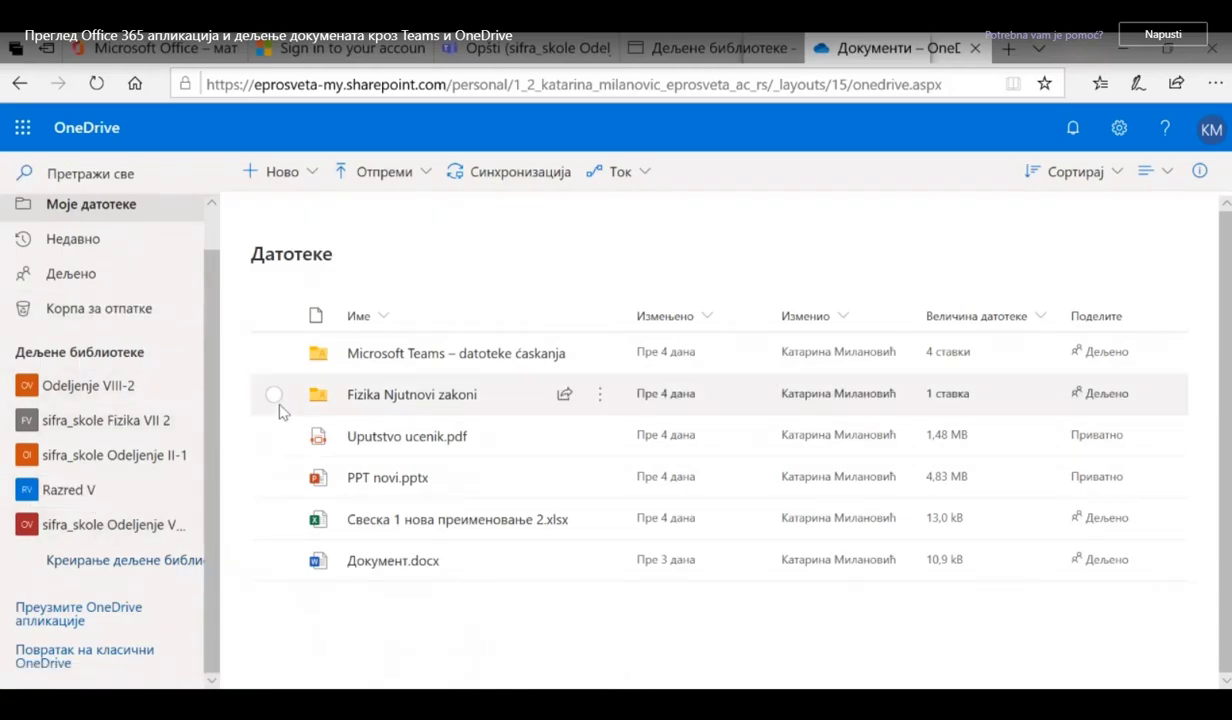
left_click(100, 526)
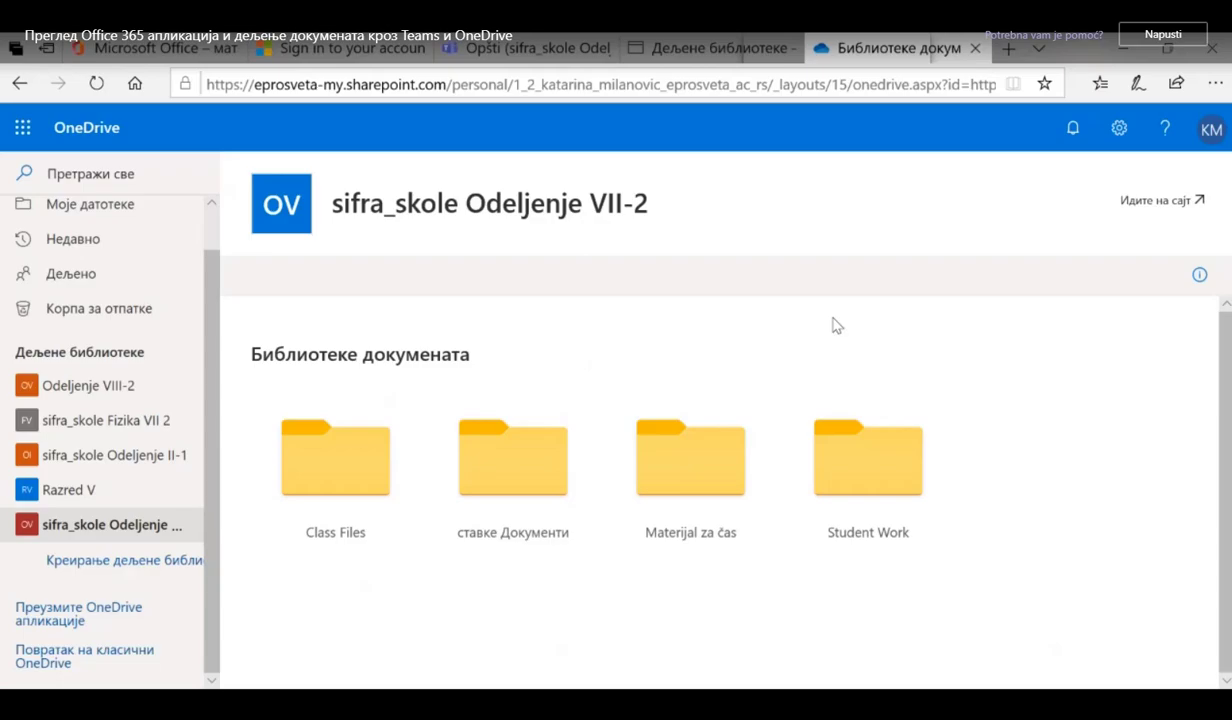
left_click(696, 480)
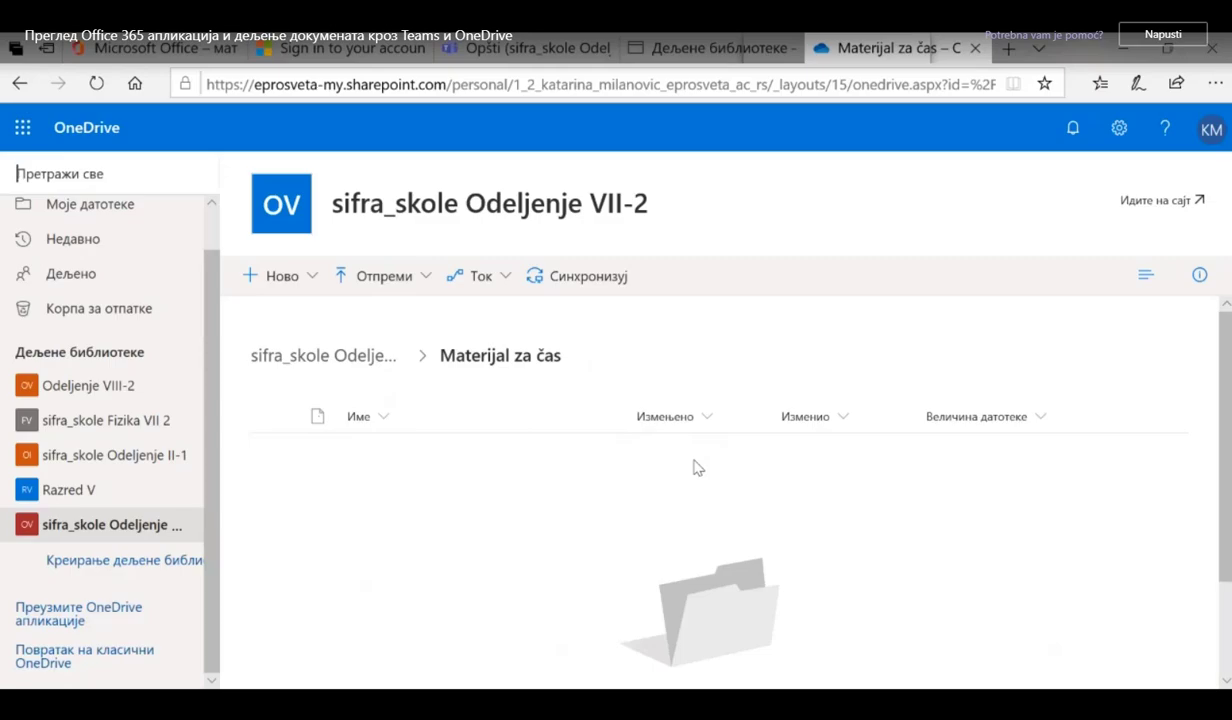
View the Razred V shared library and open the ставке Документи folder in the sifra_skole Odeljenje II-1 library.
left_click(80, 495)
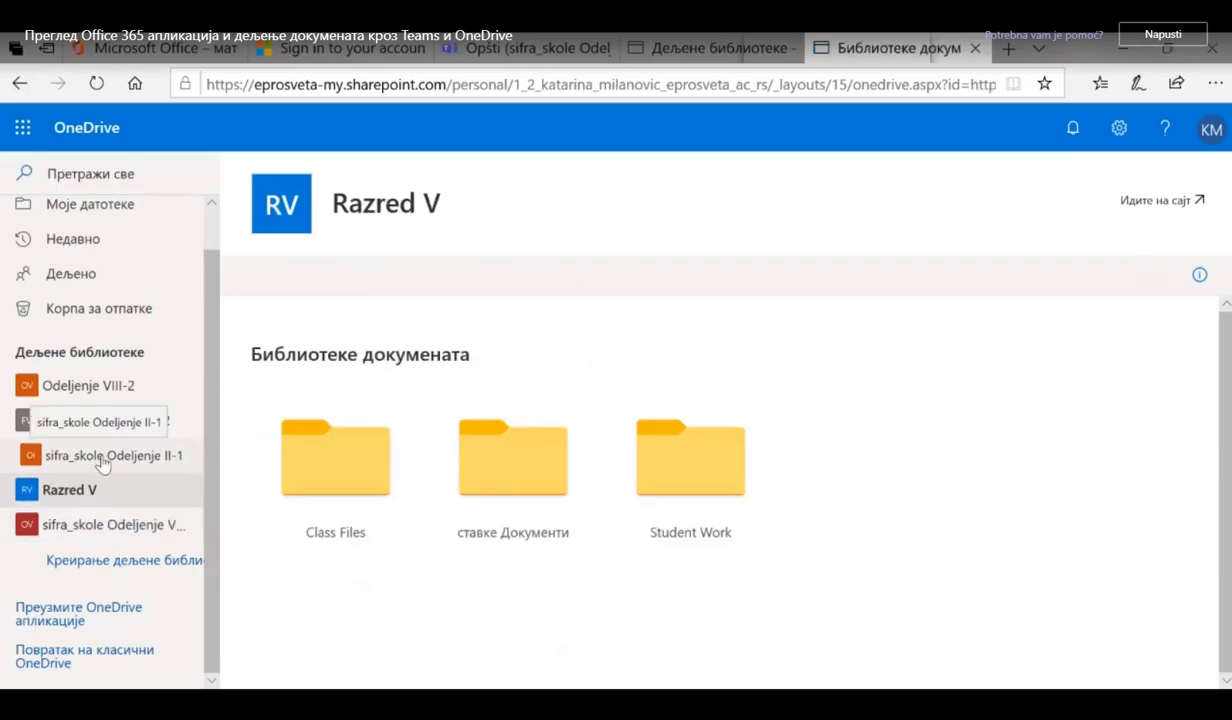
left_click(105, 458)
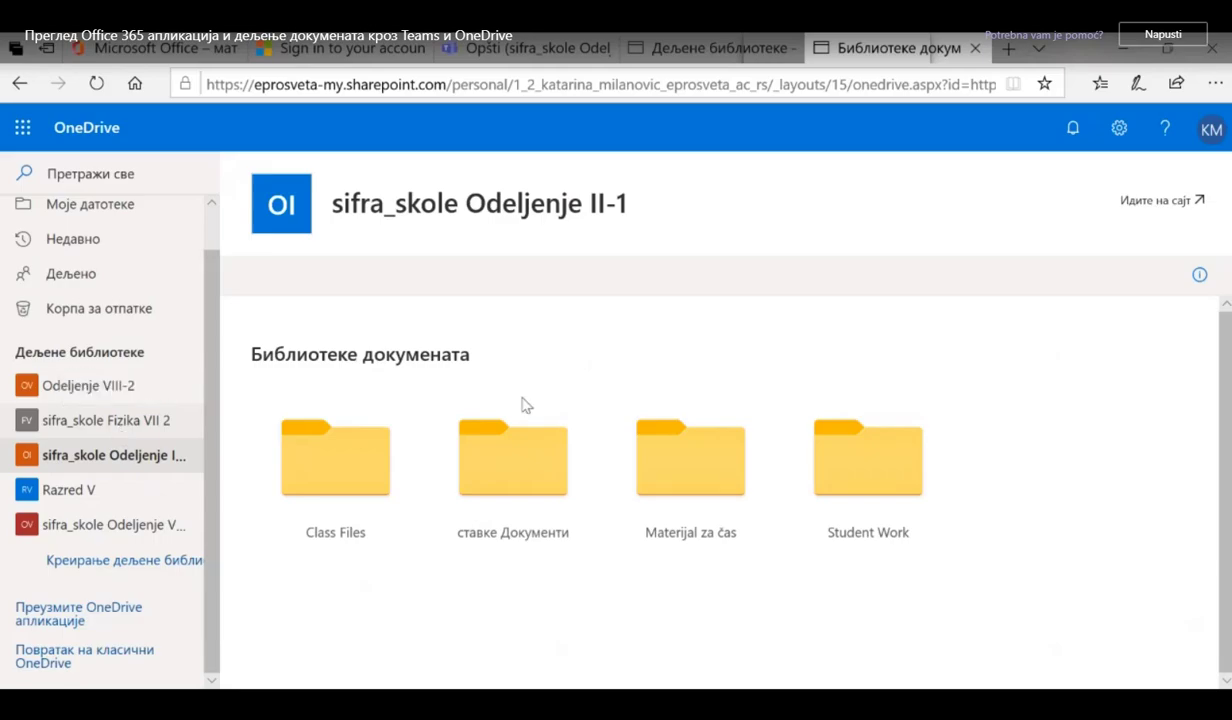
left_click(495, 452)
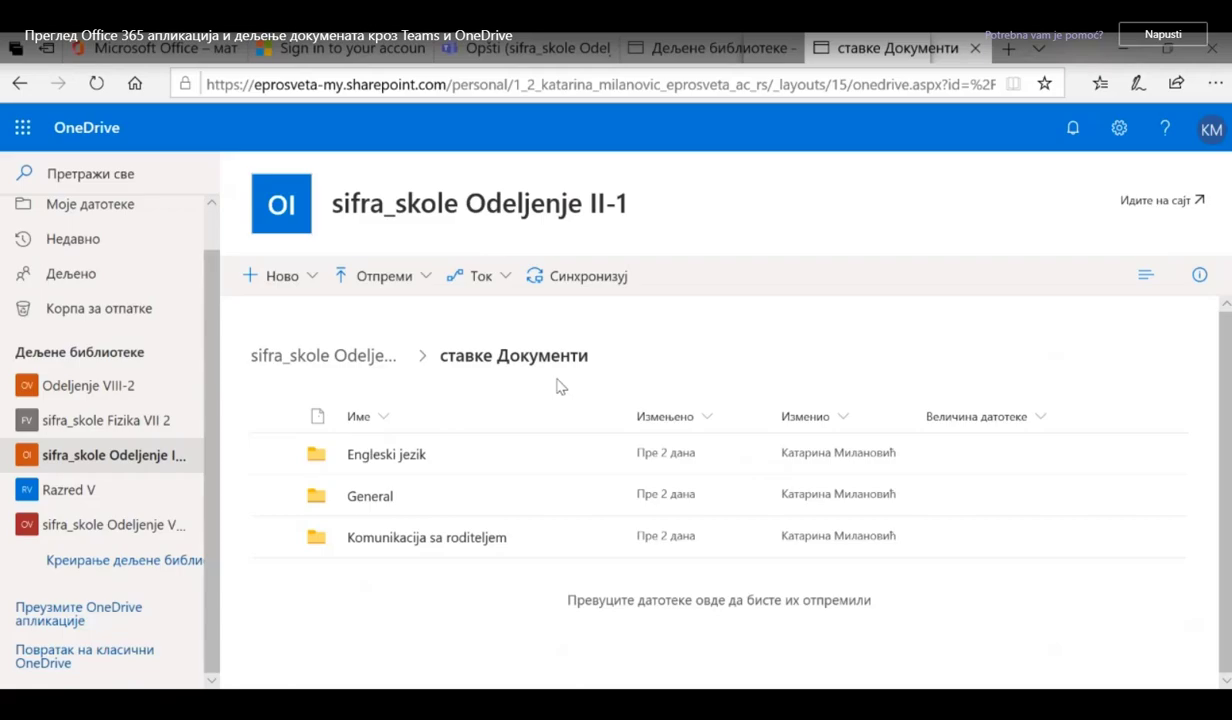
mouse_move(132, 51)
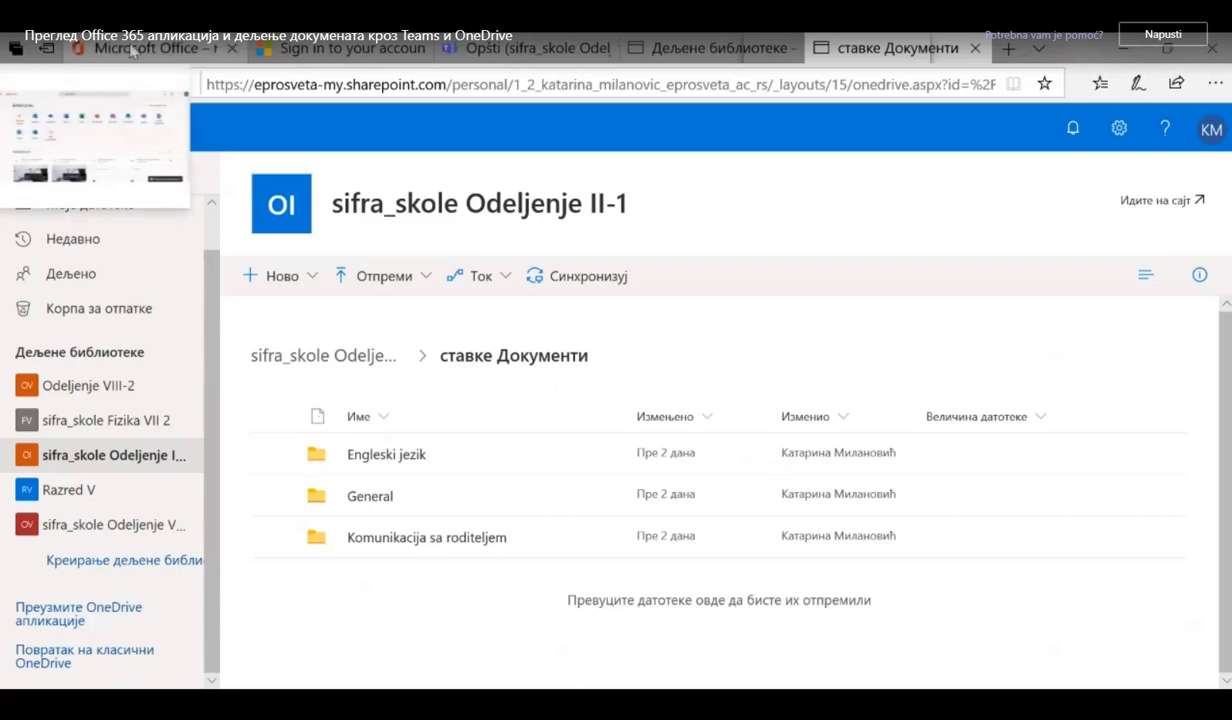
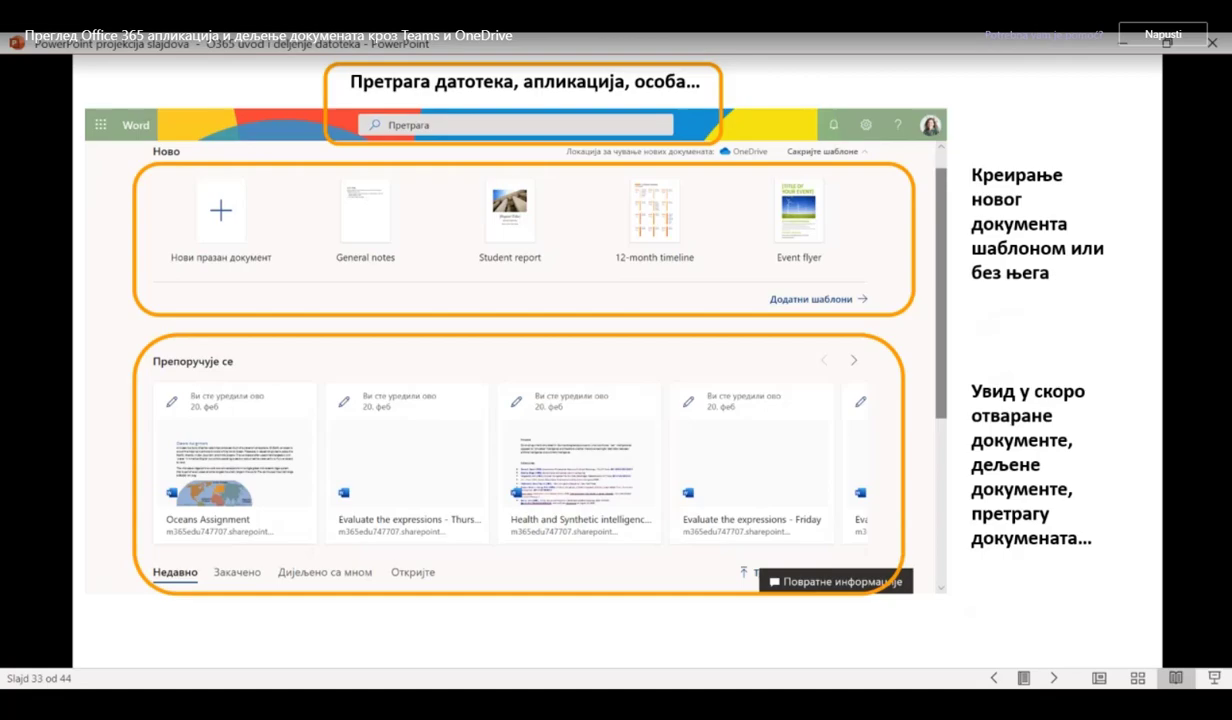
key("Right")
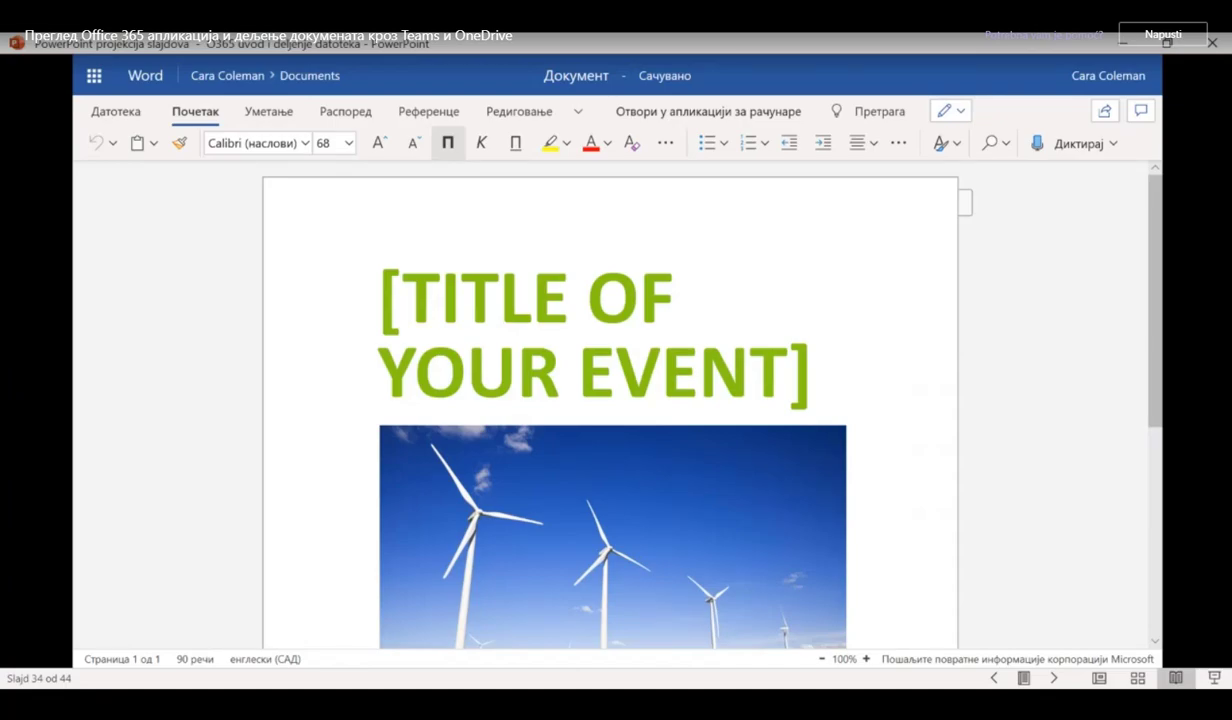
key("Right")
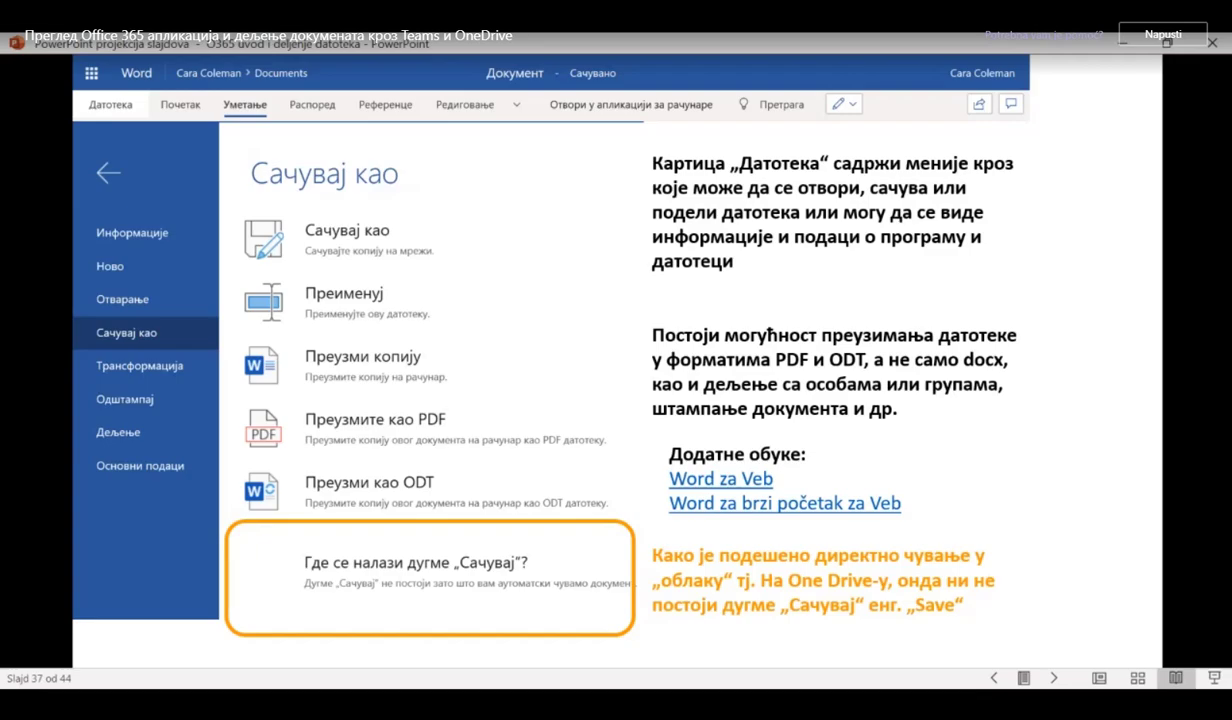
key("Right")
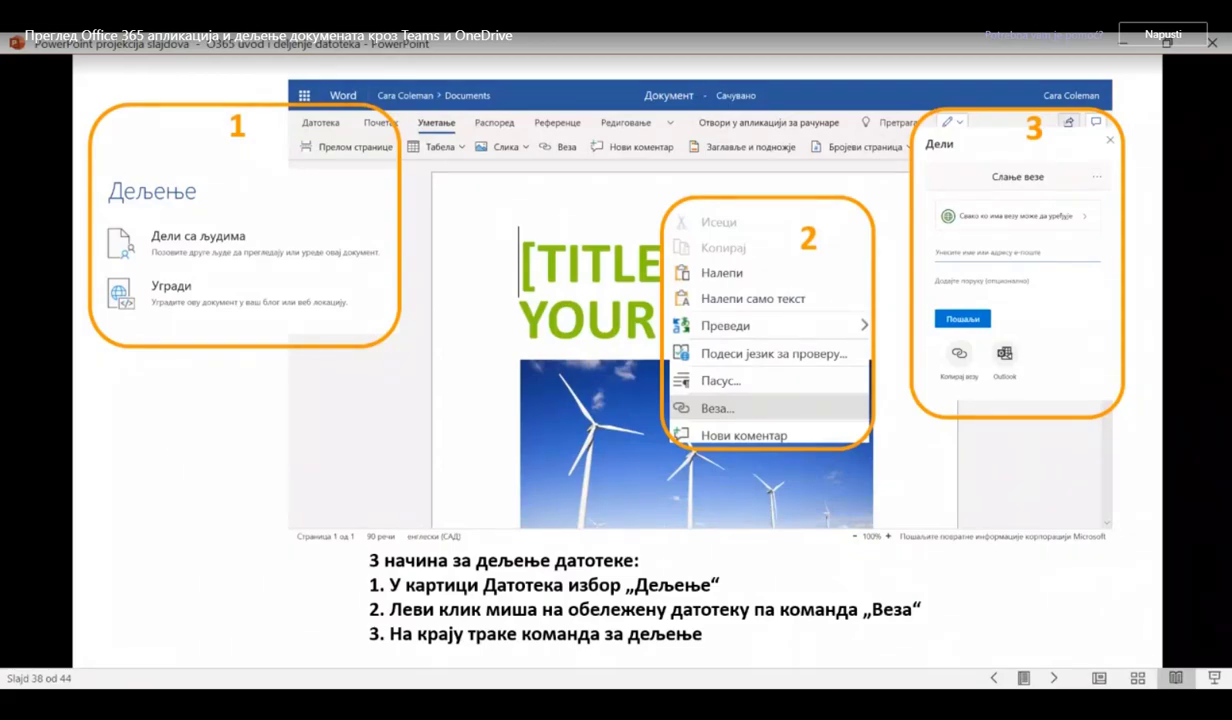
key("Right")
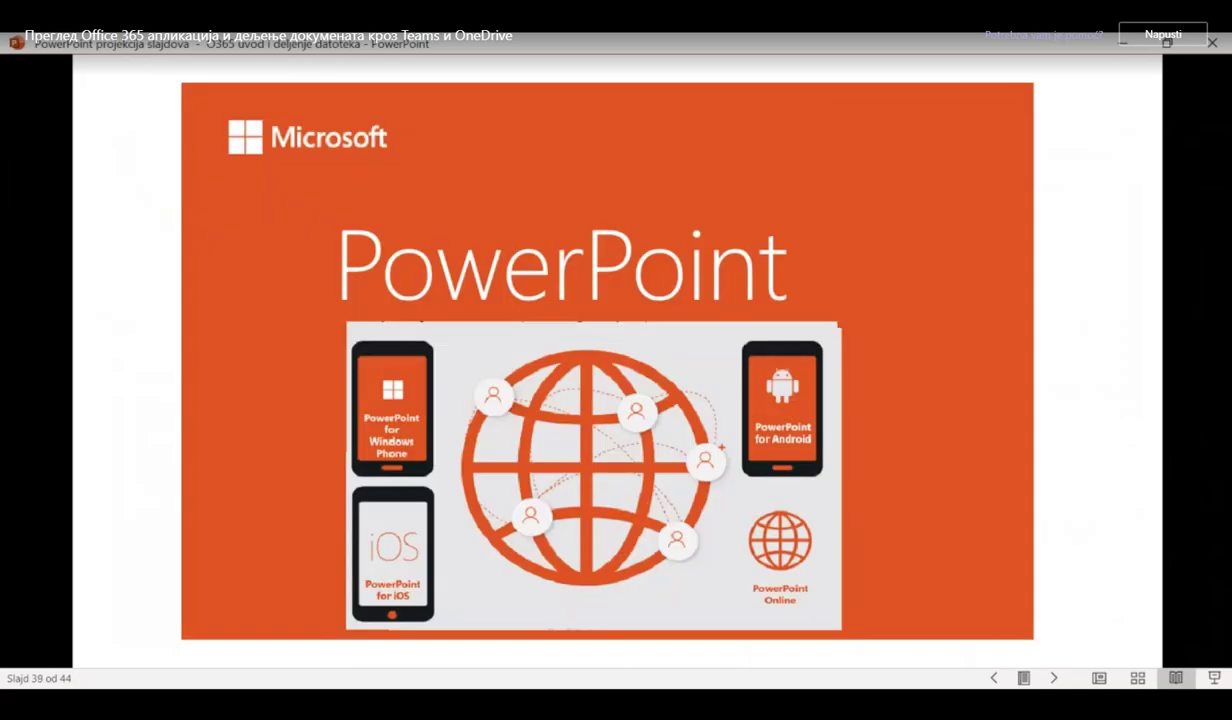
key("Right")
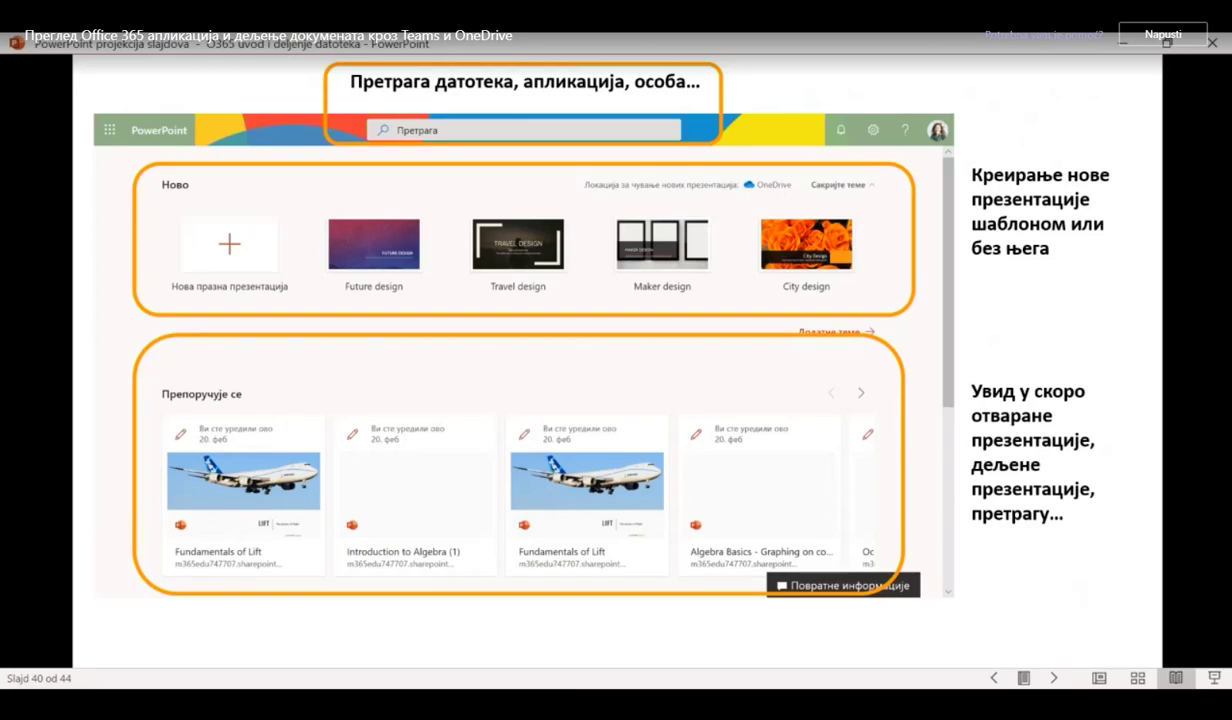
key("Right")
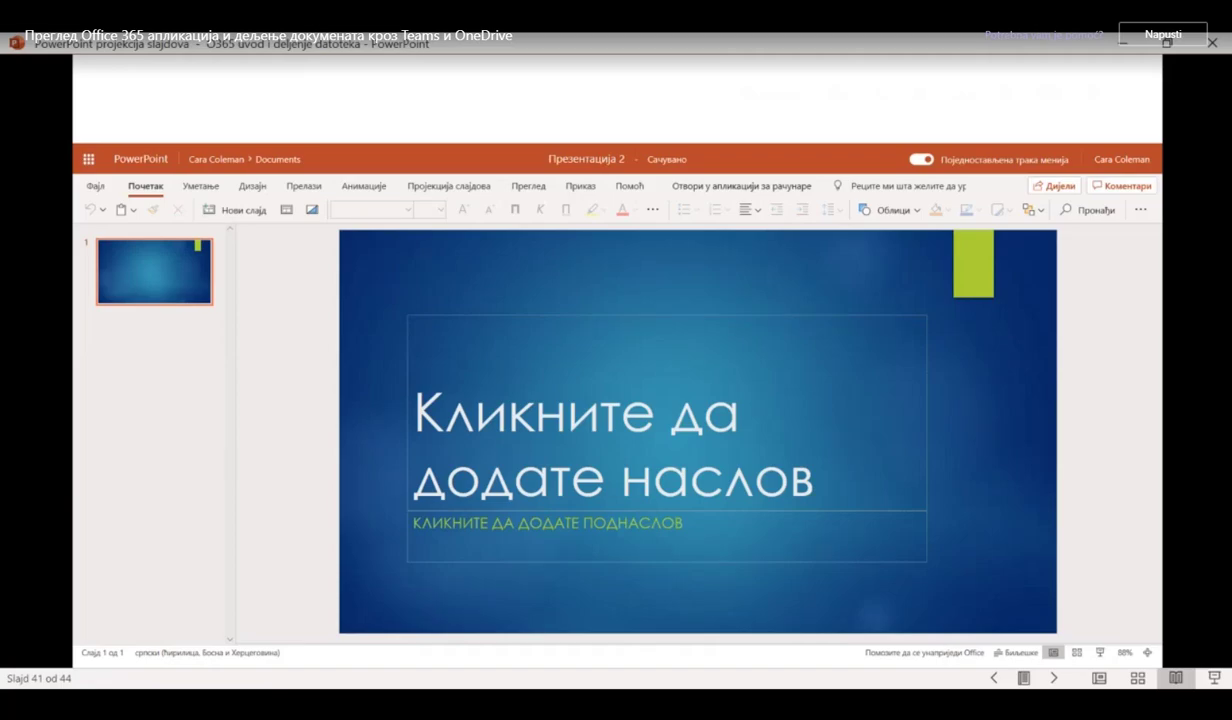
key("Right")
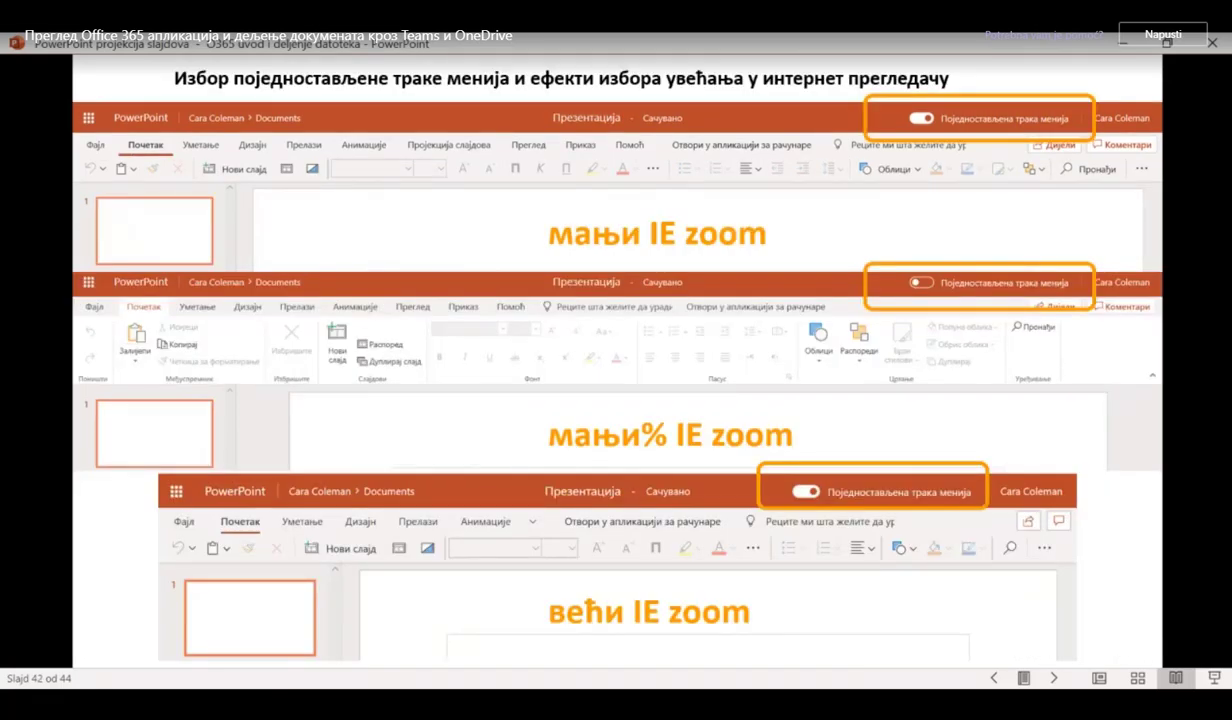
key("Right")
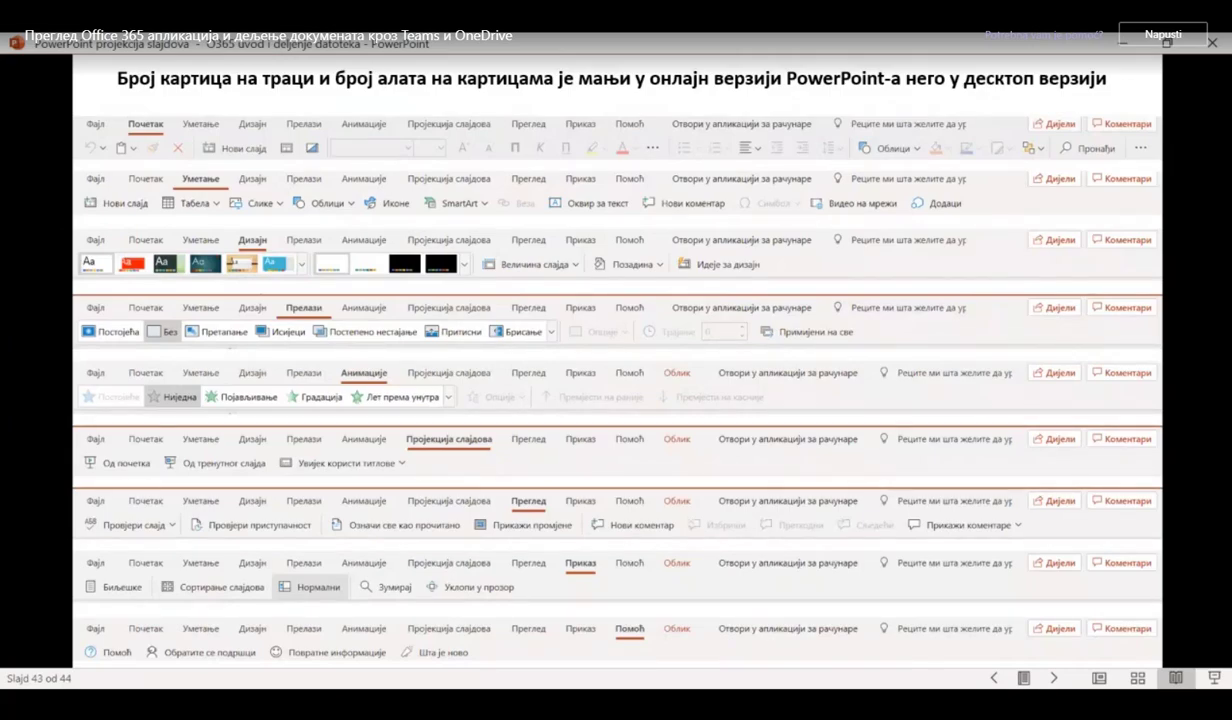
key("Left")
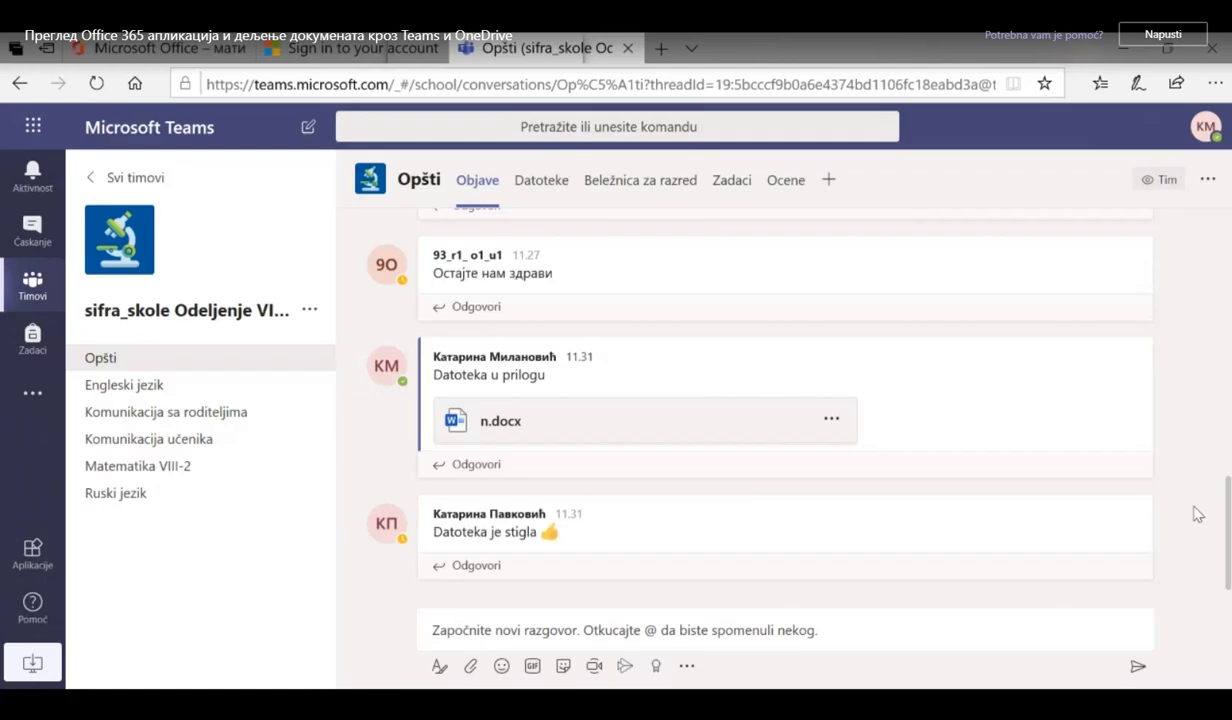
Check the recent chats in Microsoft Teams and open the sifra_skole Odeljenje II-1 team from the overview of all teams.
left_click(32, 228)
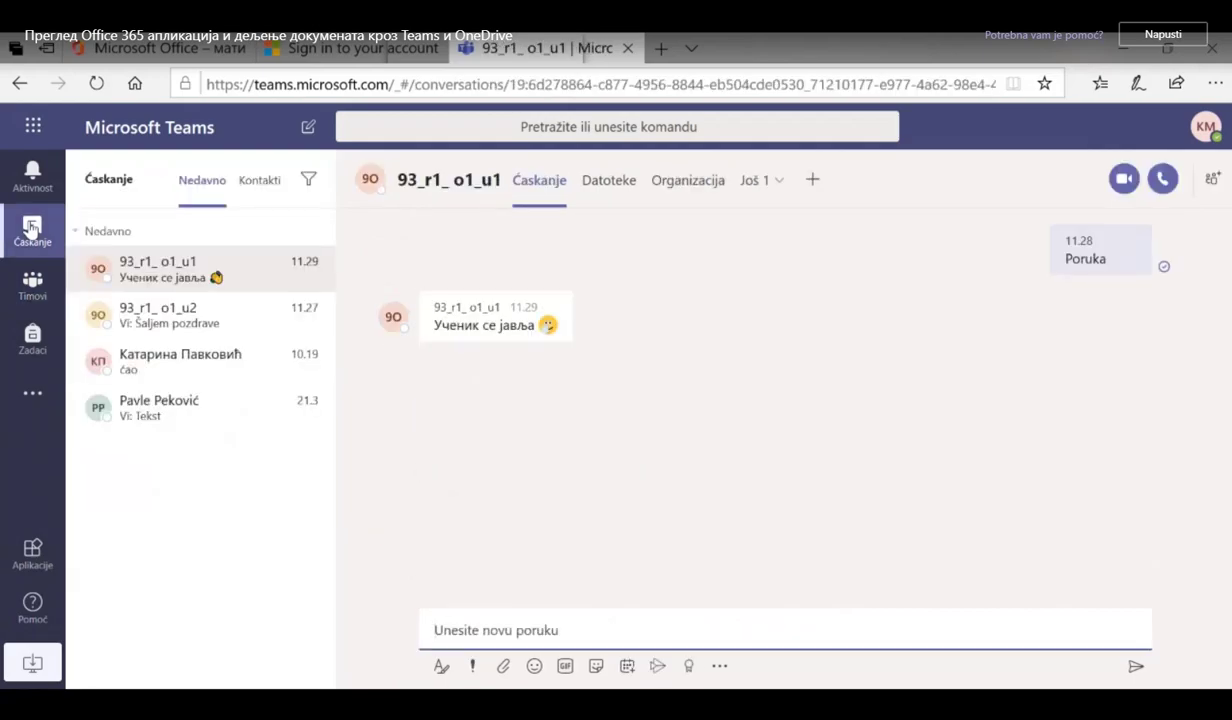
left_click(31, 292)
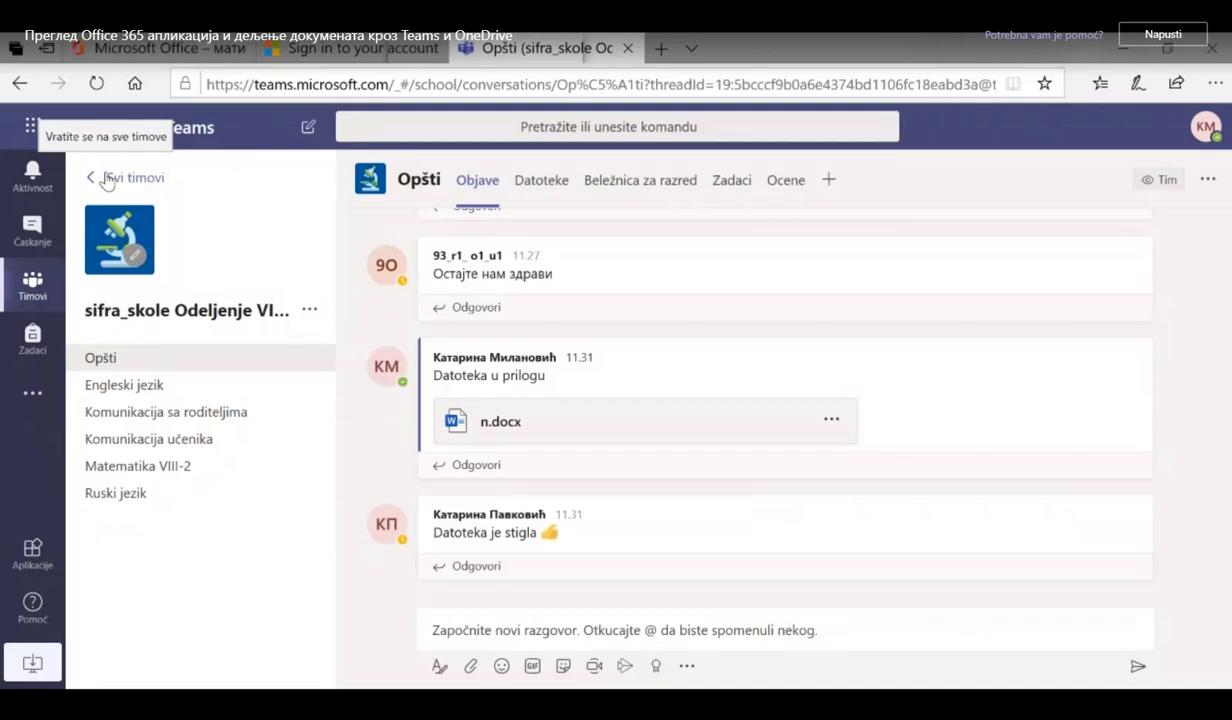
left_click(107, 179)
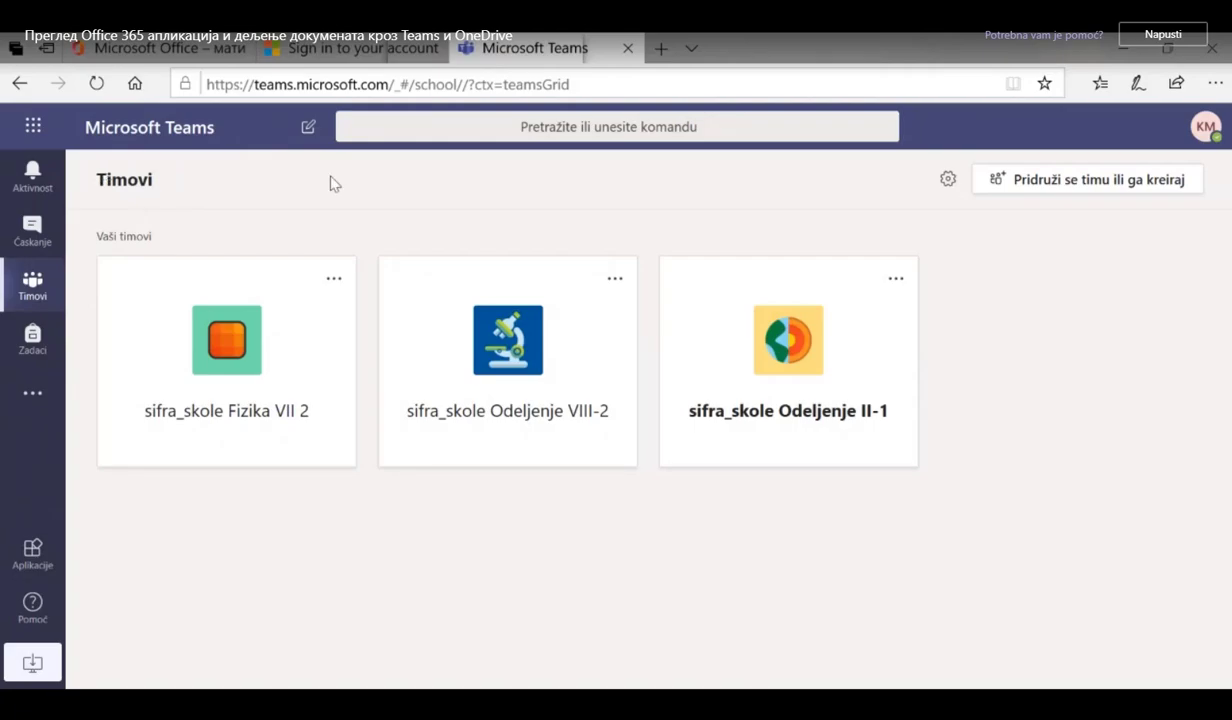
left_click(849, 432)
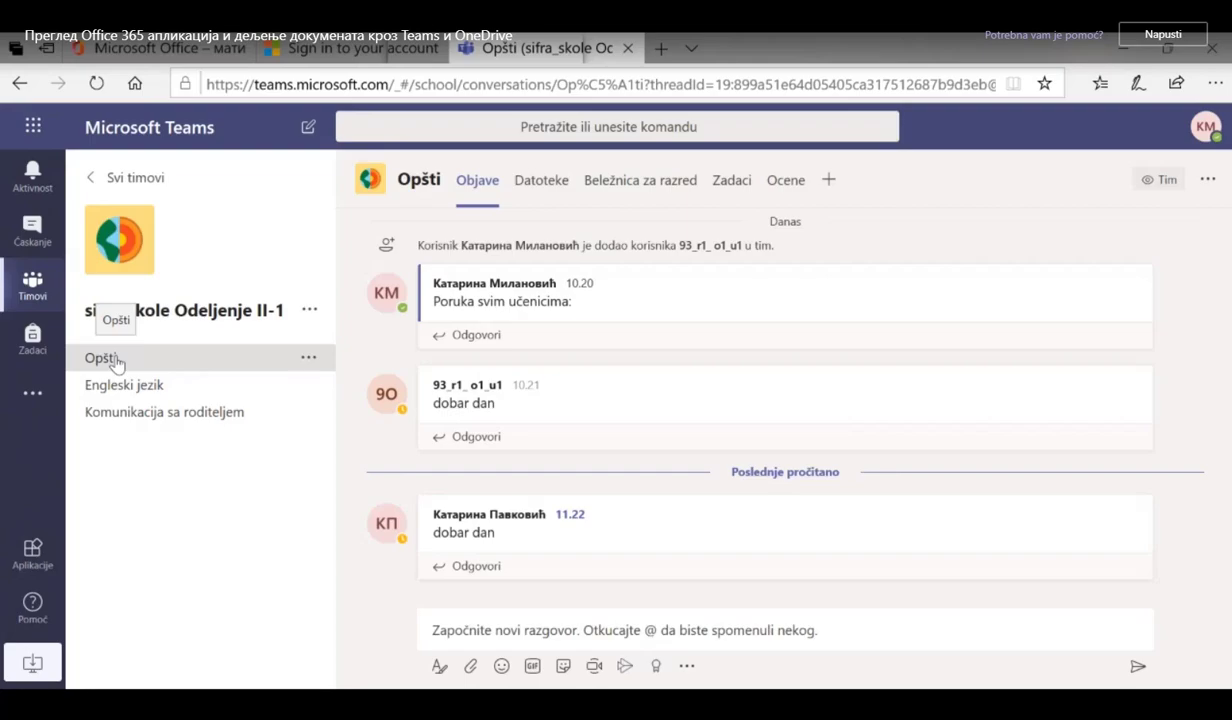
Look through the posts in the Engleski jezik and Komunikacija sa roditeljem channels and return to the Opšti channel.
key("ctrl+a")
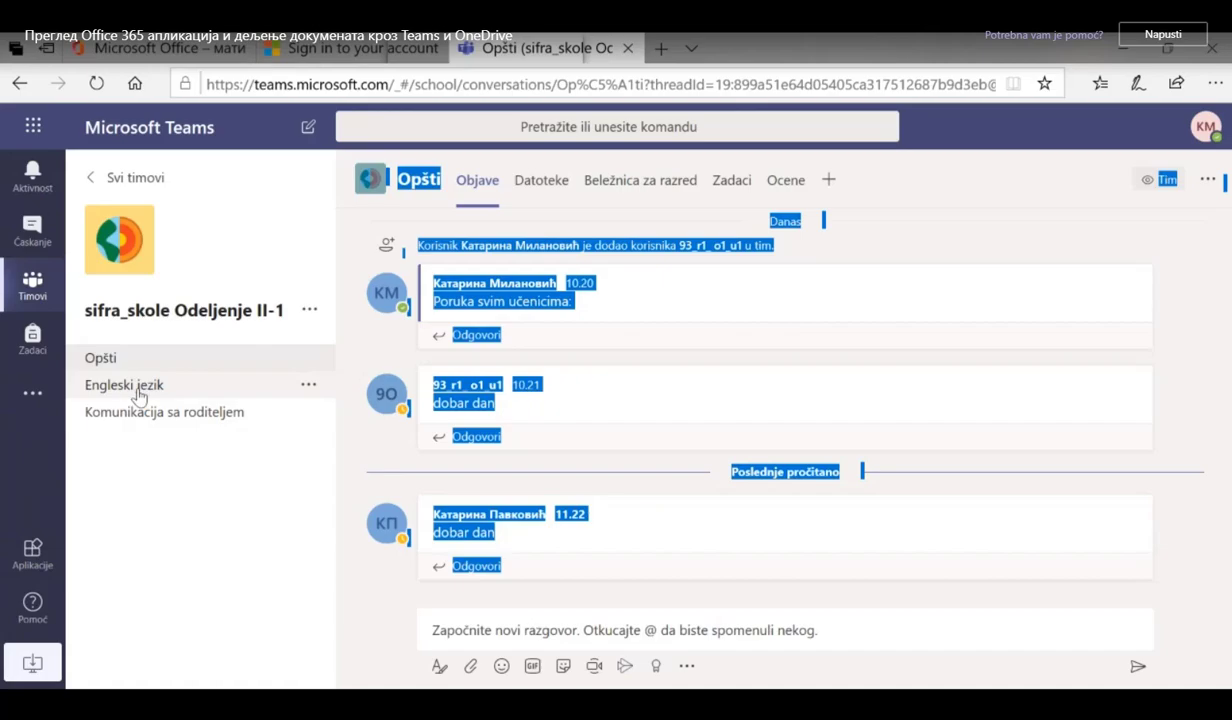
left_click(137, 393)
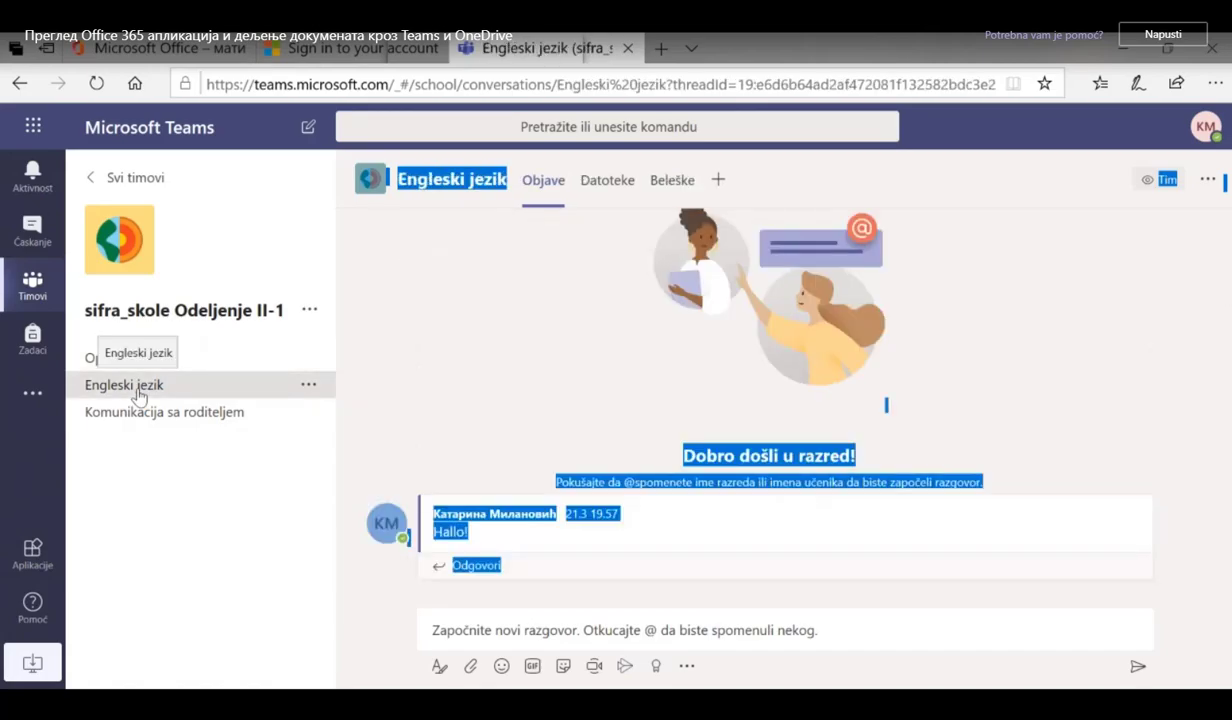
left_click(144, 427)
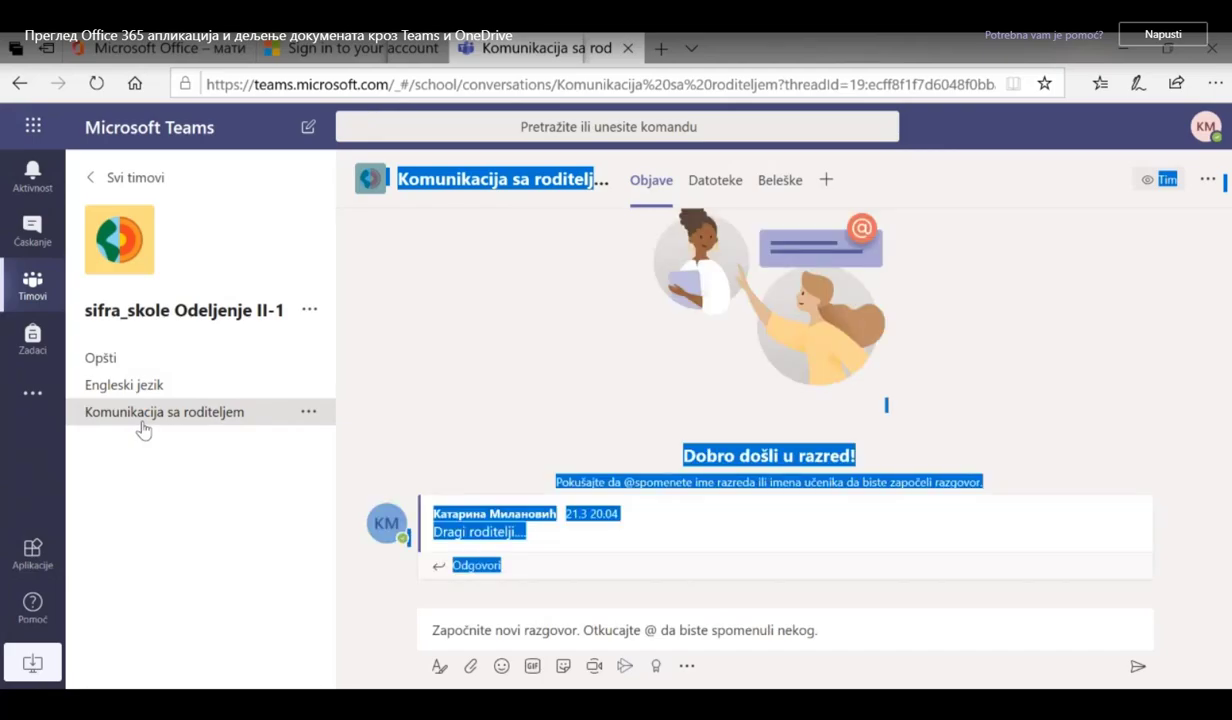
left_click(105, 360)
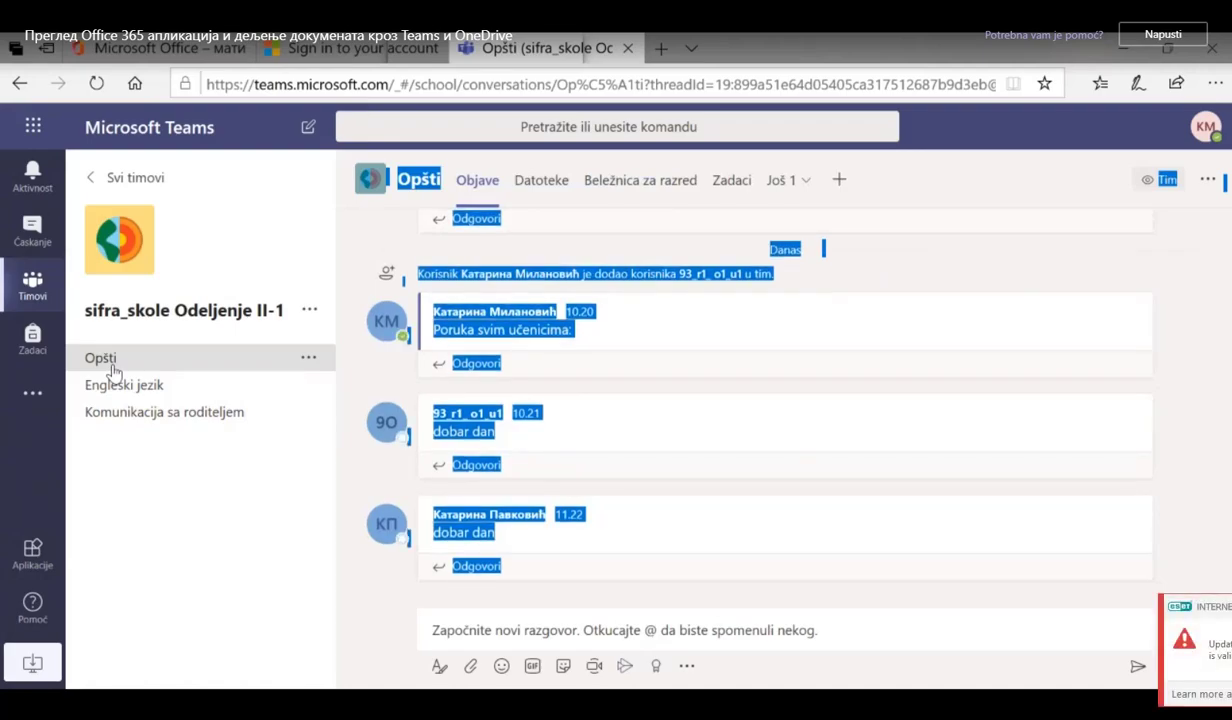
left_click(1188, 378)
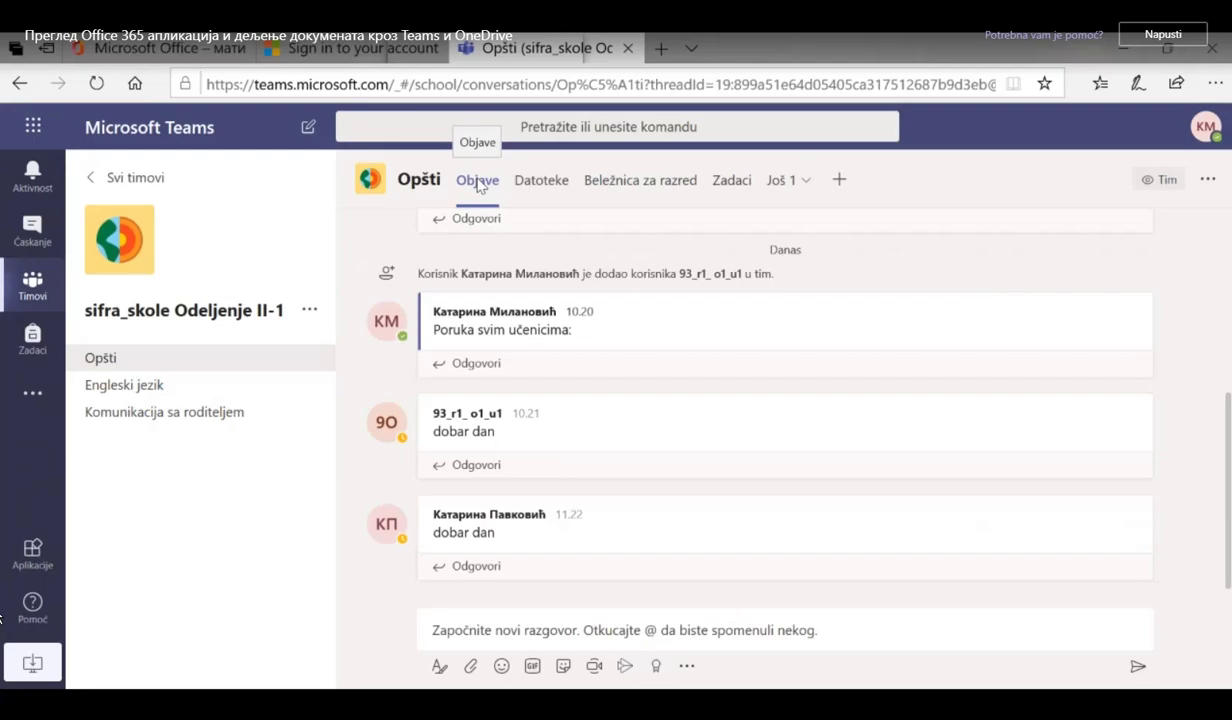
Review the files, class notebook, assignments and grades of the Opšti channel and compare them with the sections of the Engleski jezik channel.
left_click(558, 190)
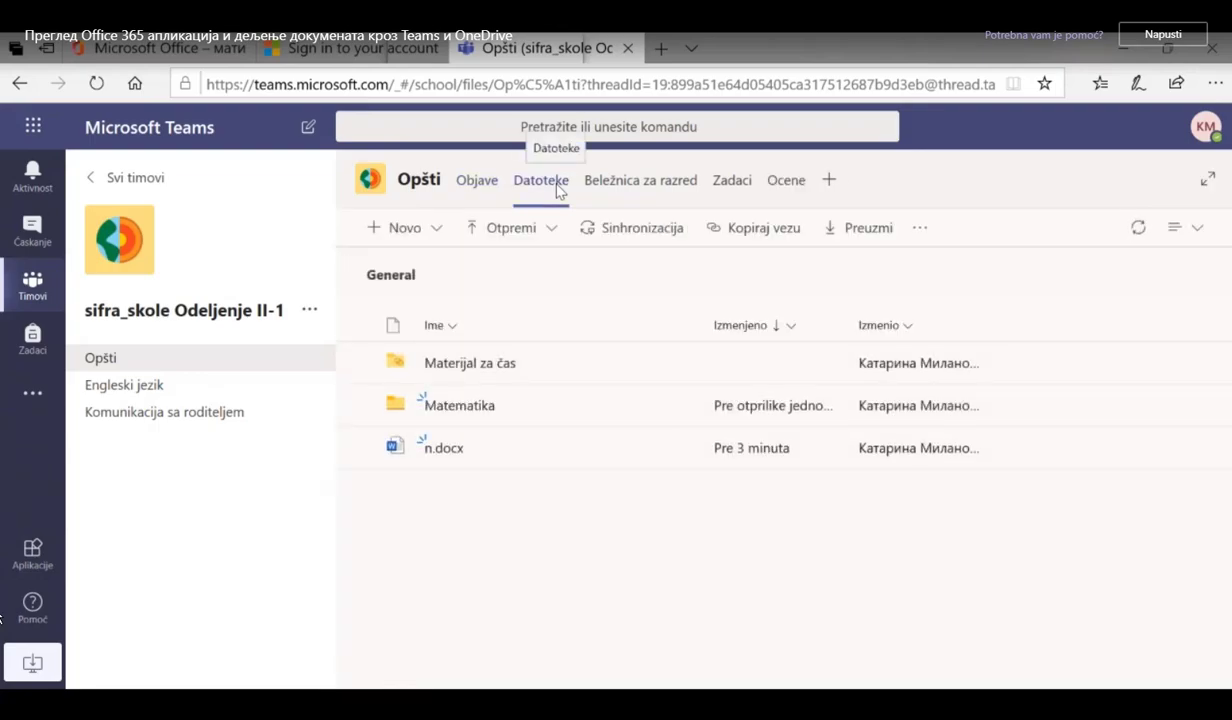
left_click(660, 195)
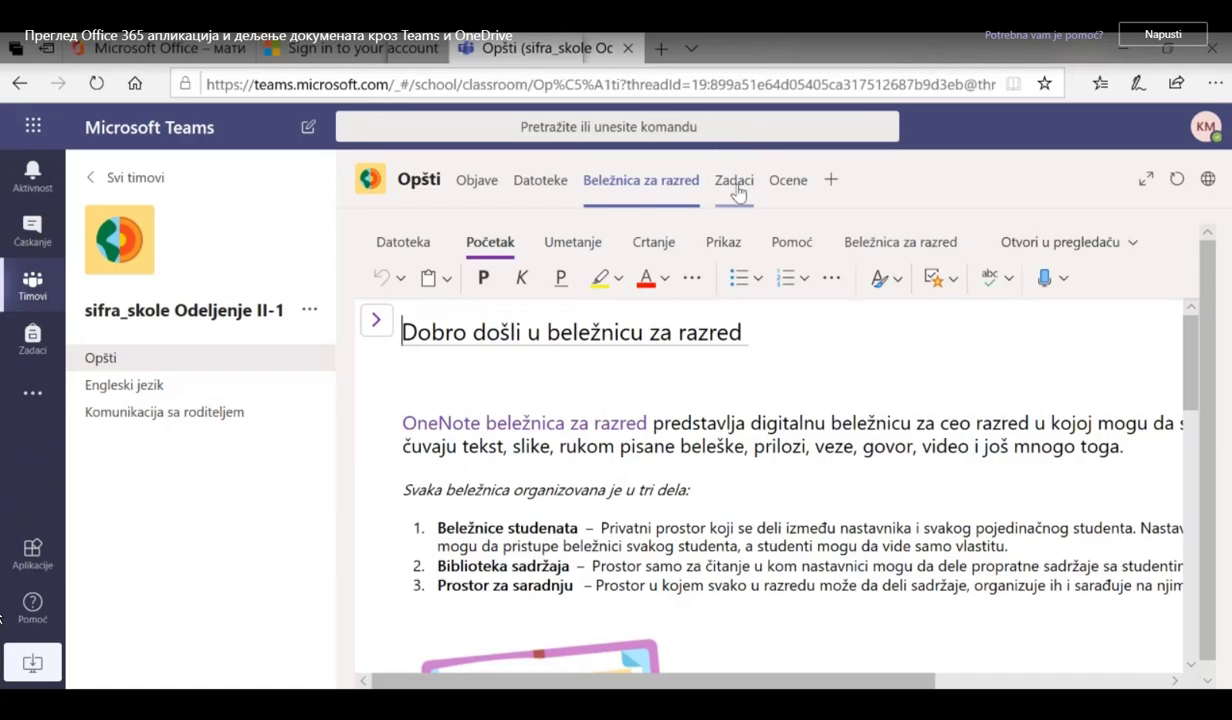
left_click(737, 190)
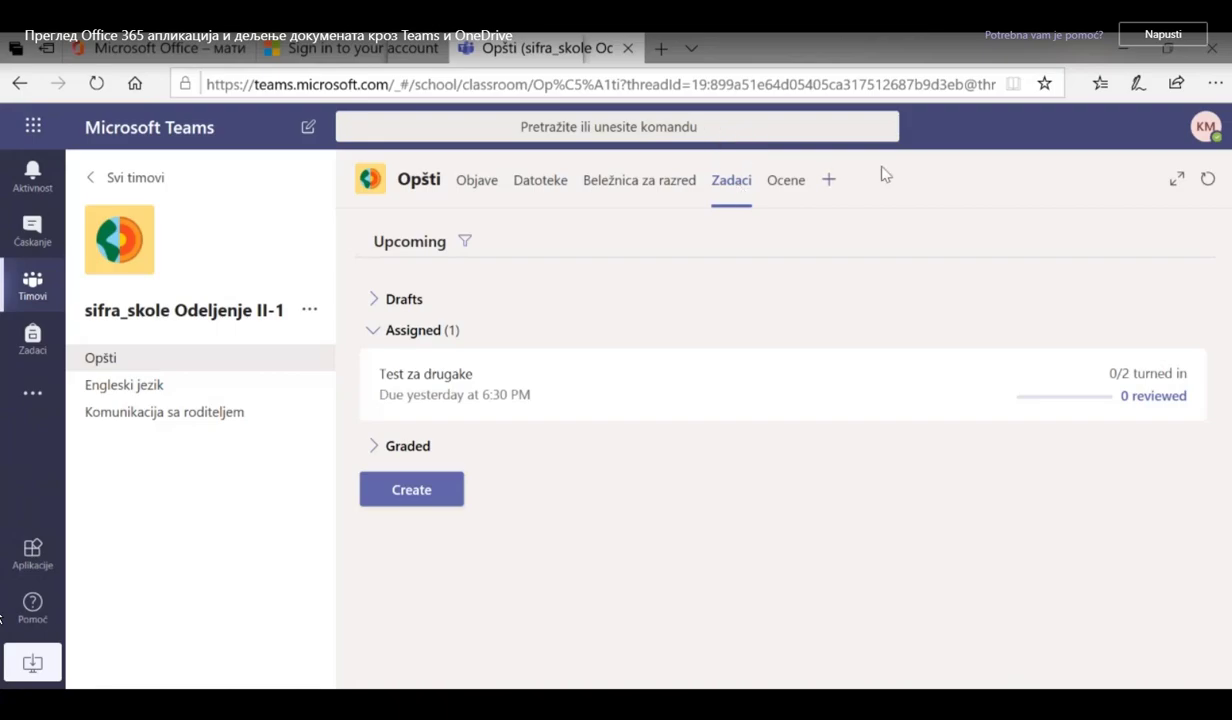
left_click(801, 193)
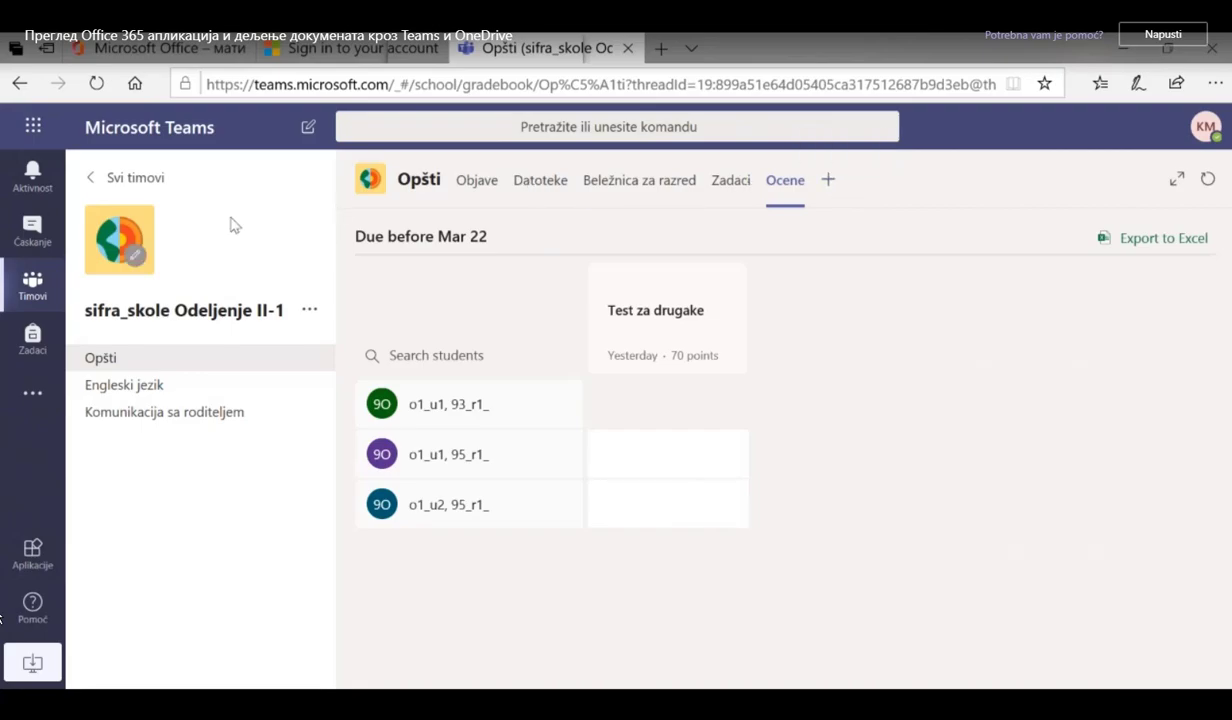
left_click(136, 388)
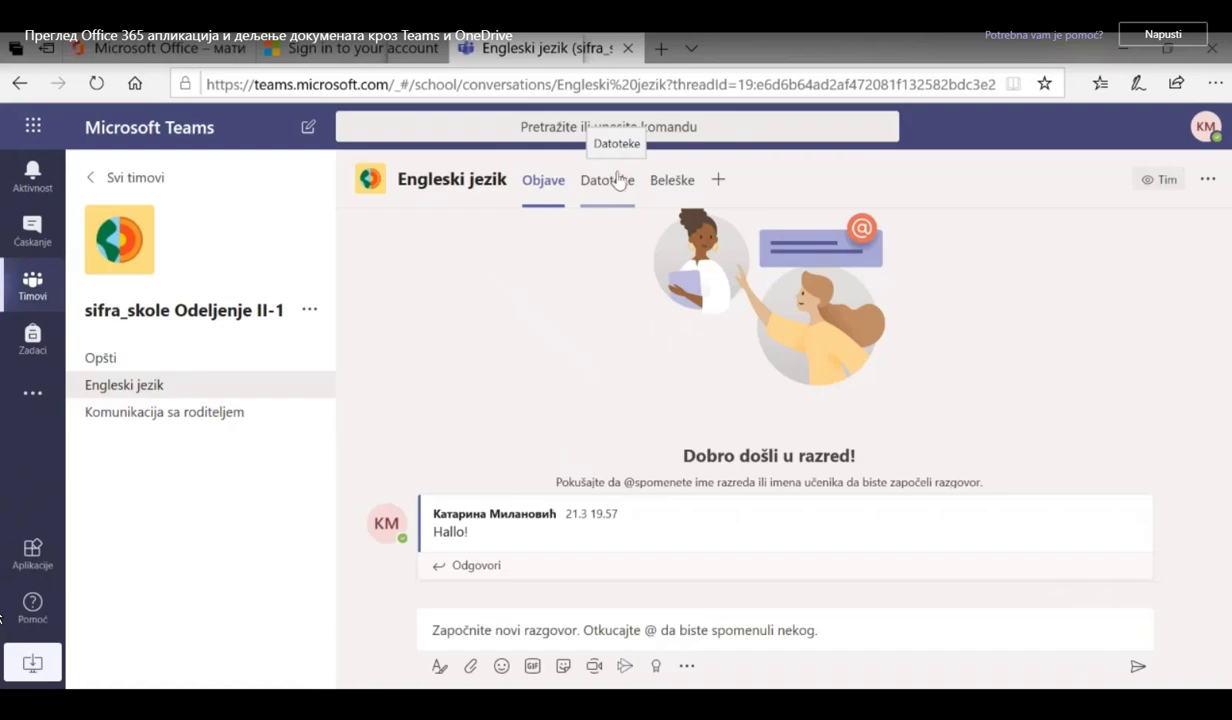
left_click(97, 362)
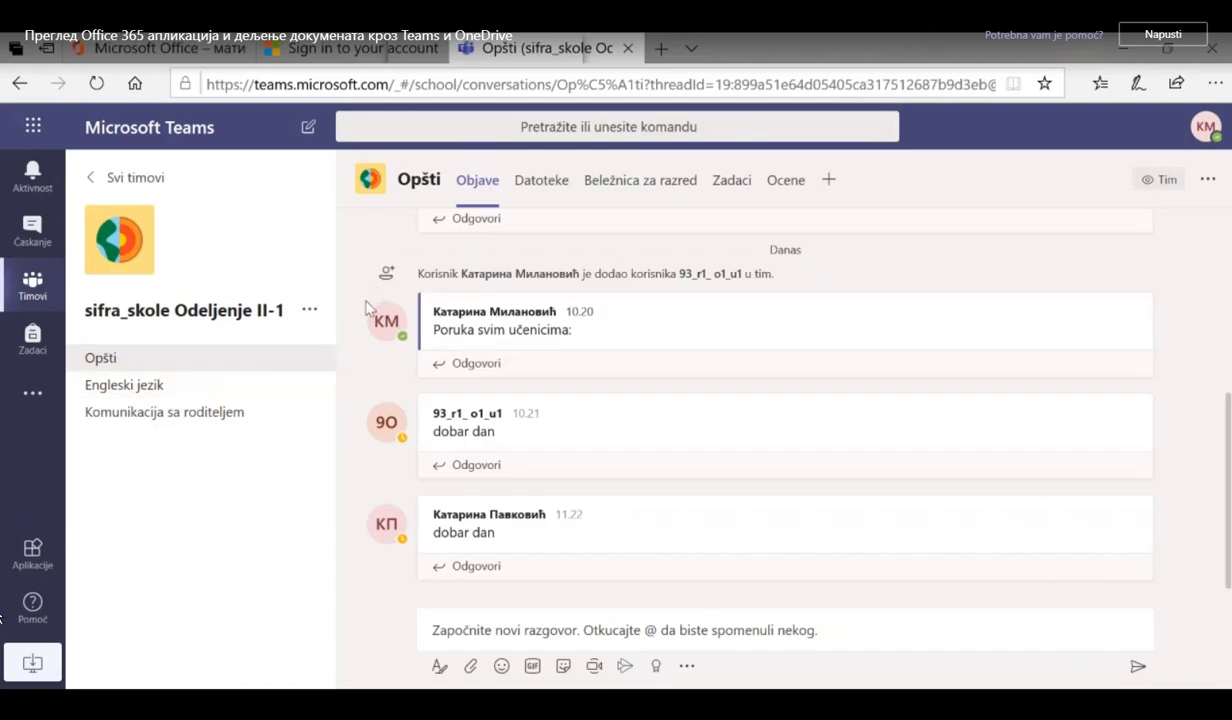
Try to add the first student matching "93" as a member of the sifra_skole Odeljenje II-1 team.
left_click(309, 312)
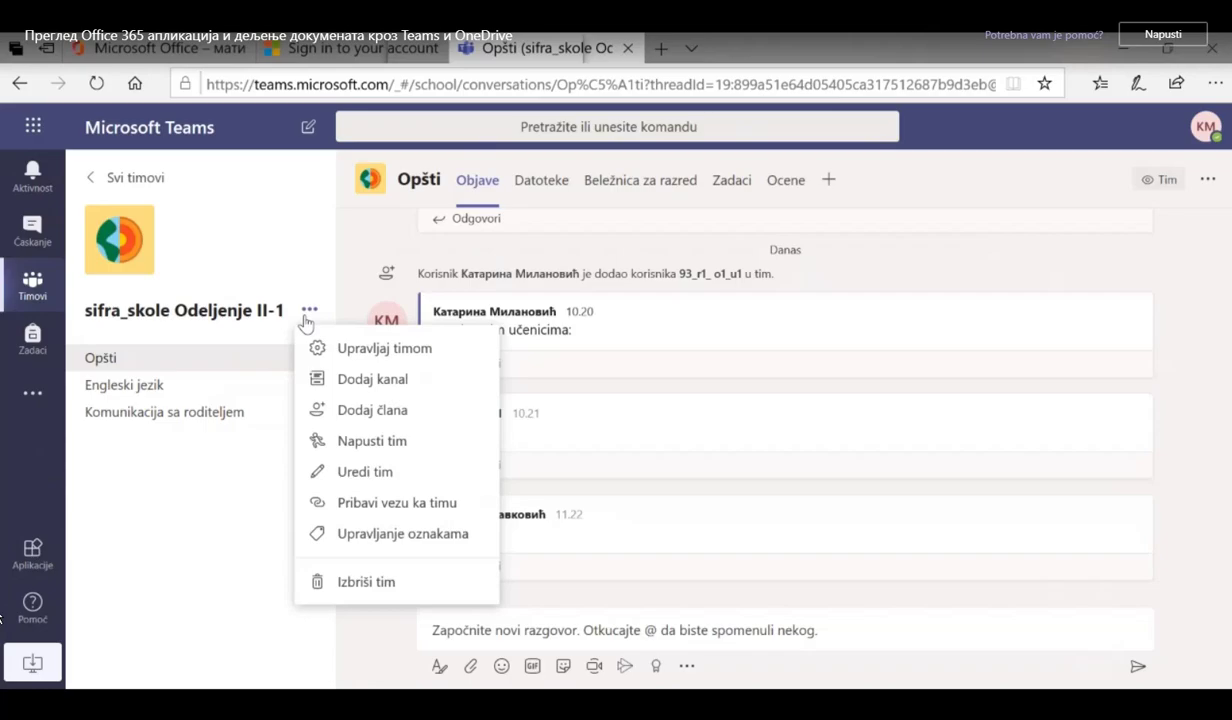
left_click(366, 423)
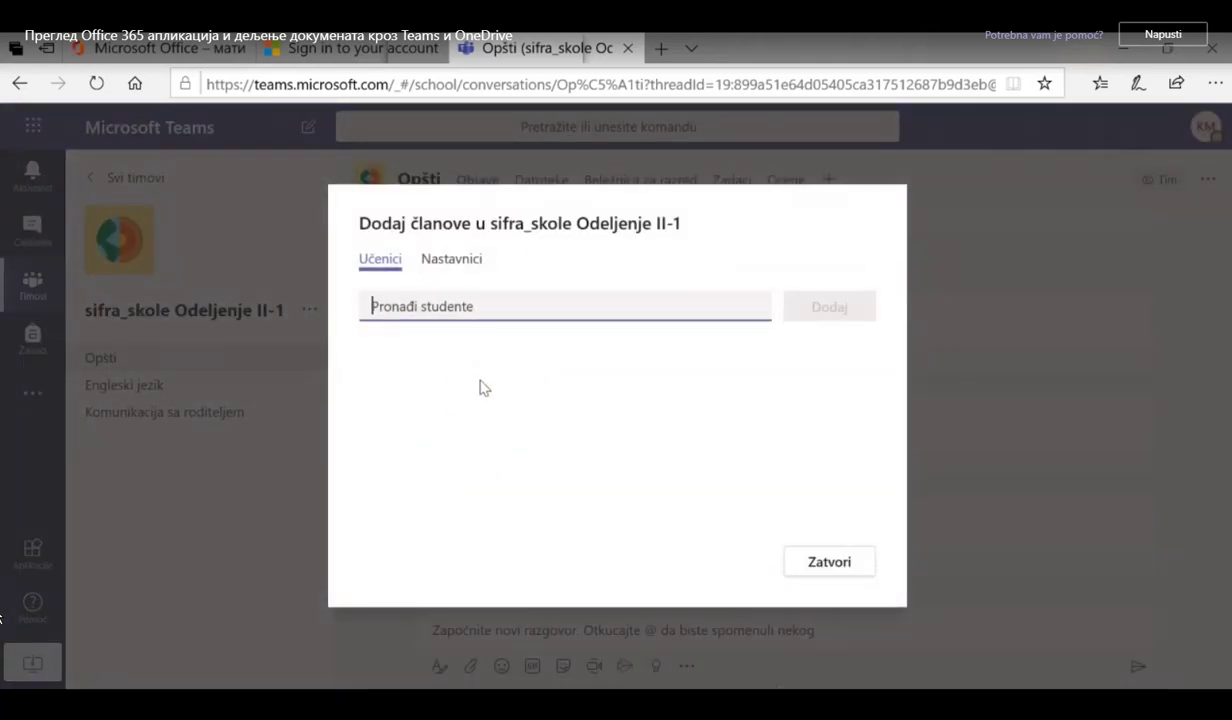
type("93")
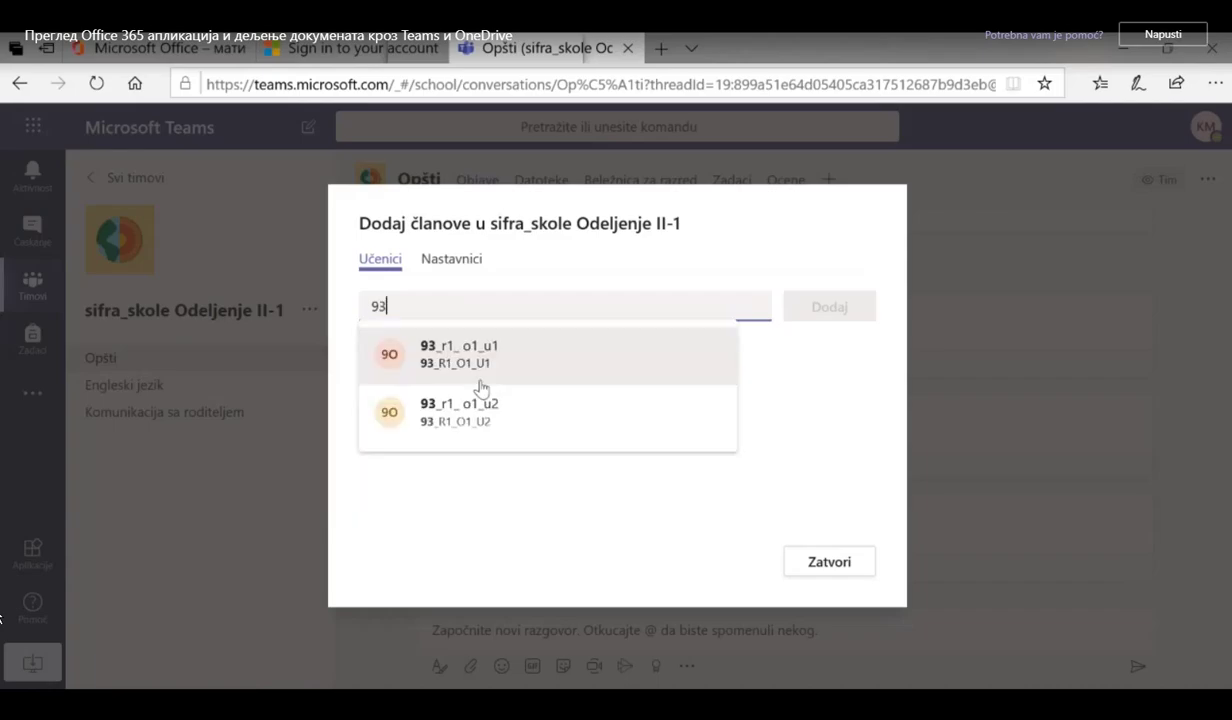
left_click(481, 383)
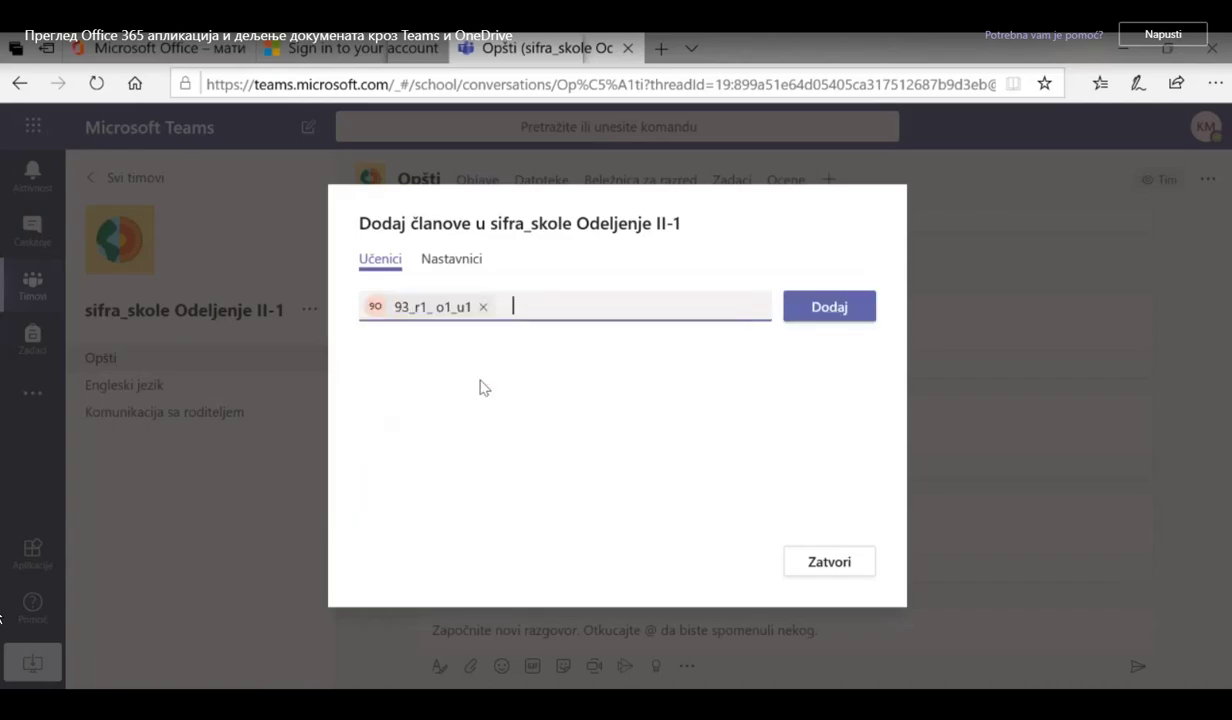
left_click(832, 309)
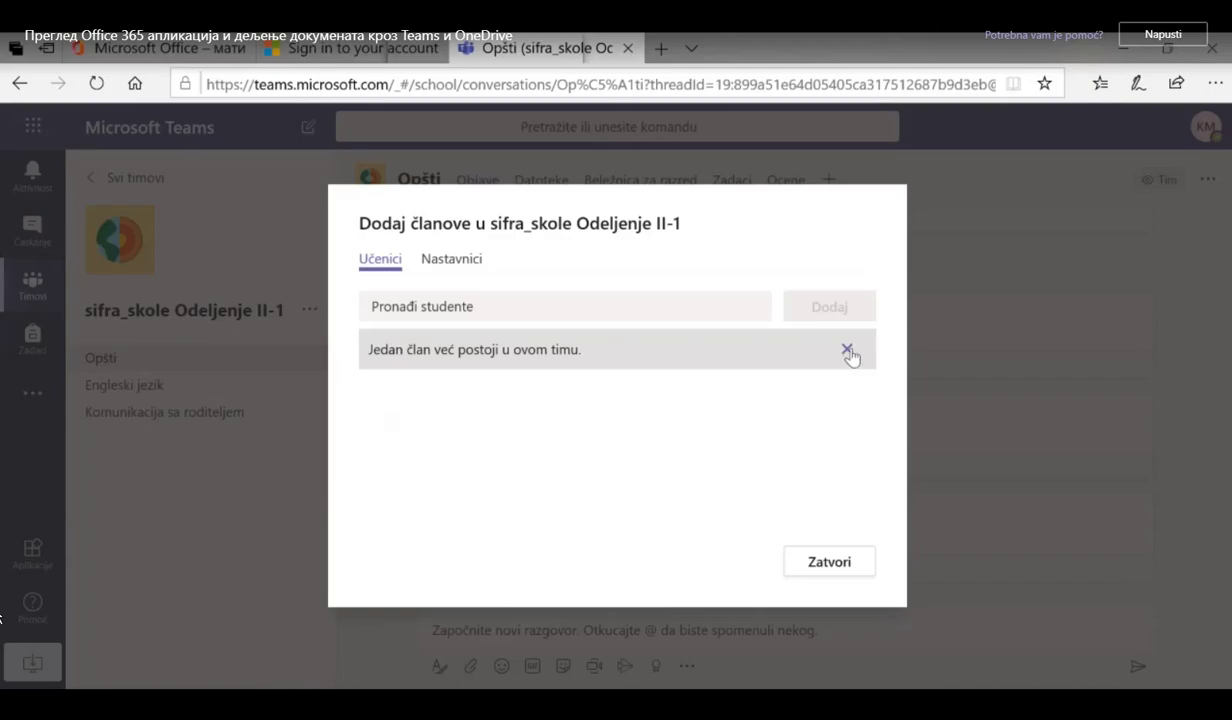
left_click(846, 350)
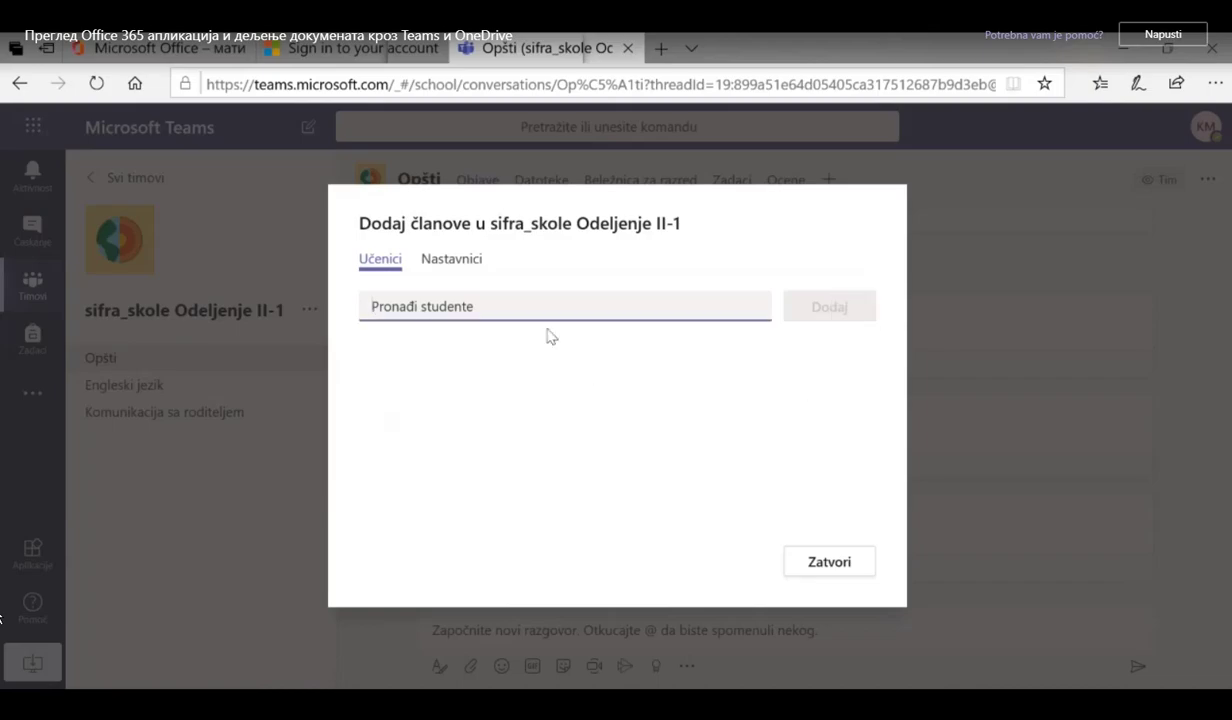
Try to add the second student matching "95" to the same team.
type("95")
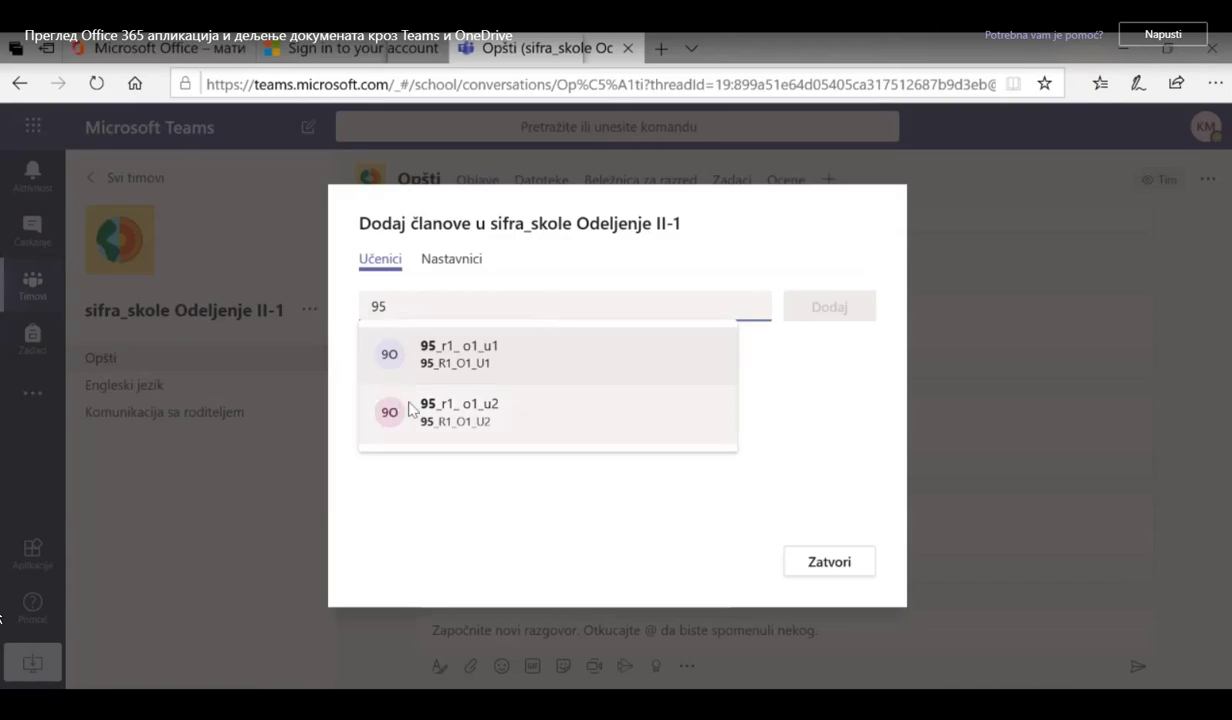
left_click(406, 411)
left_click(829, 310)
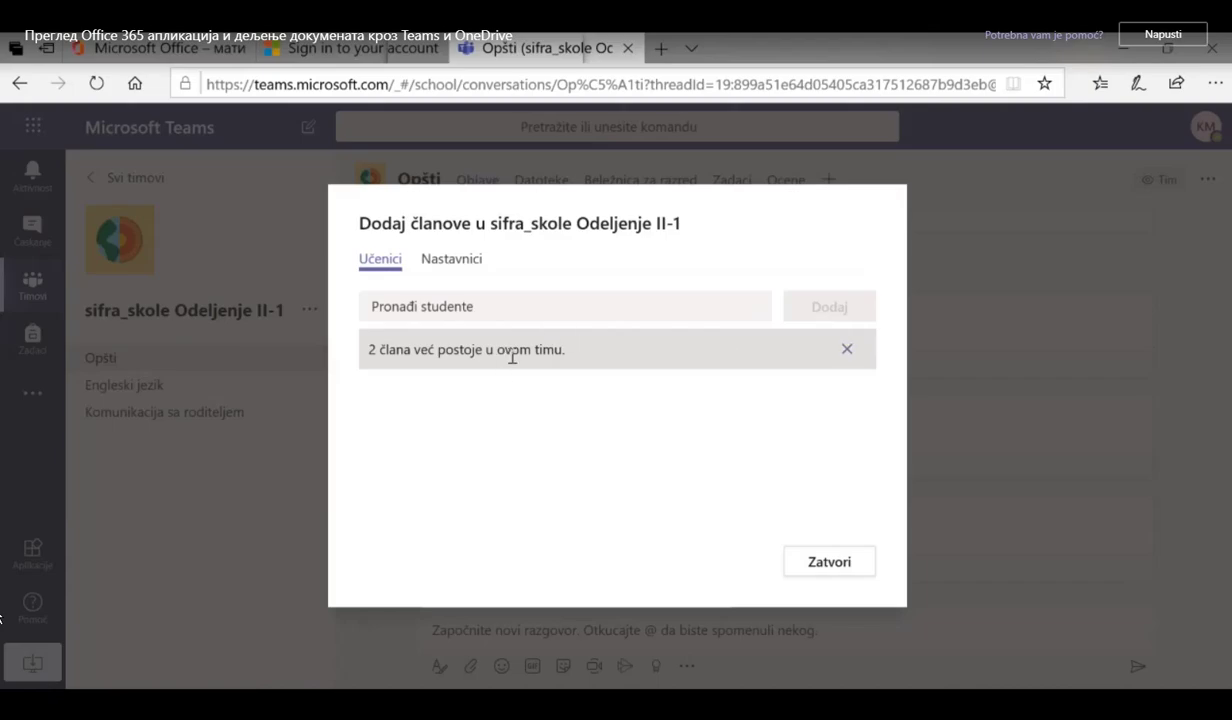
Add the first teacher matching "pa" to the sifra_skole Odeljenje II-1 team and finish adding members.
left_click(464, 266)
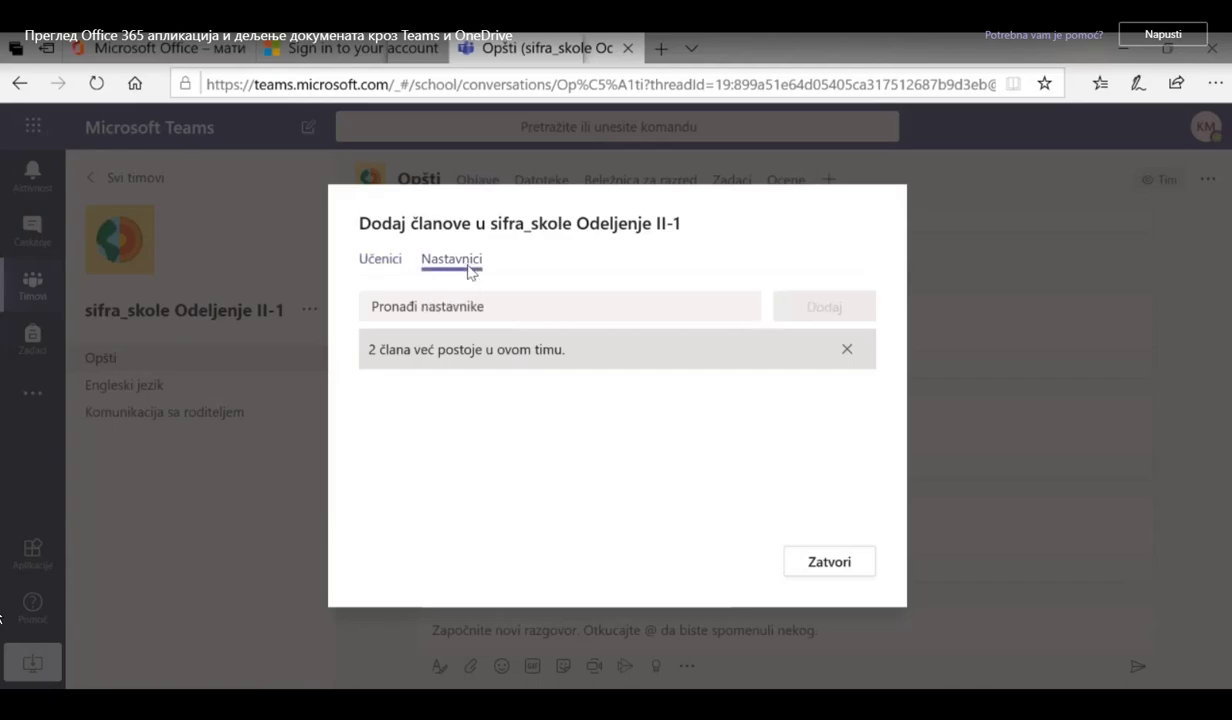
left_click(535, 307)
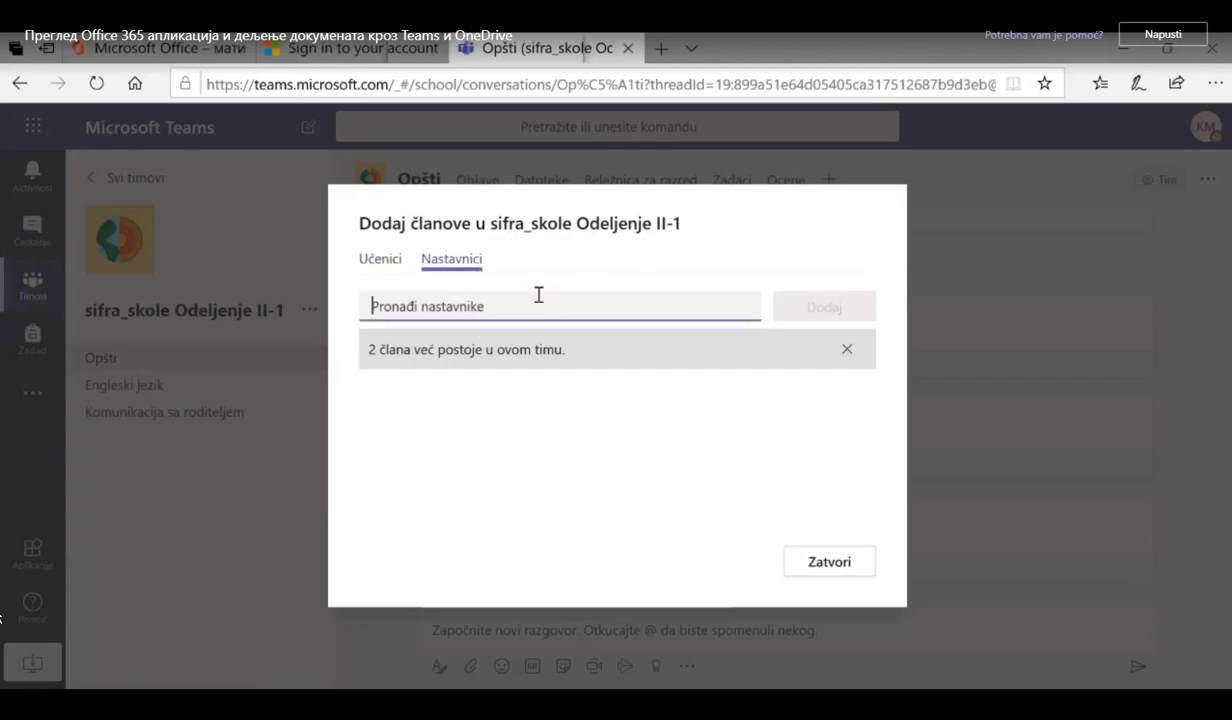
type("pa")
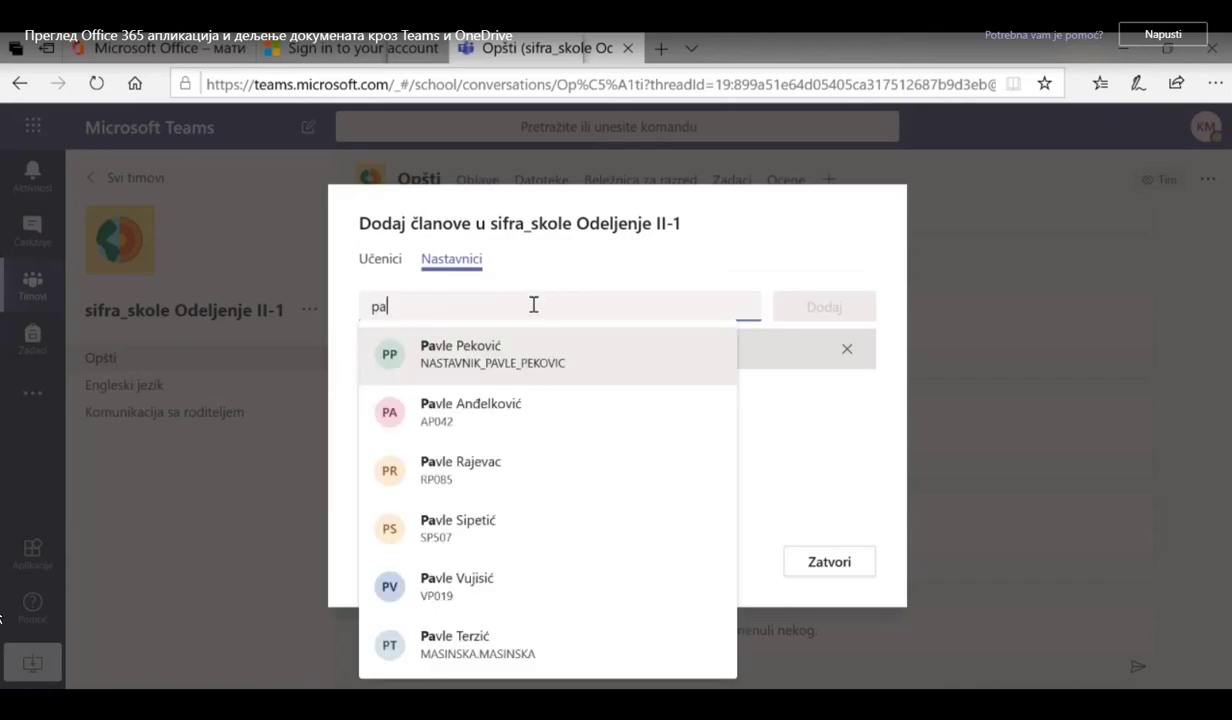
left_click(518, 360)
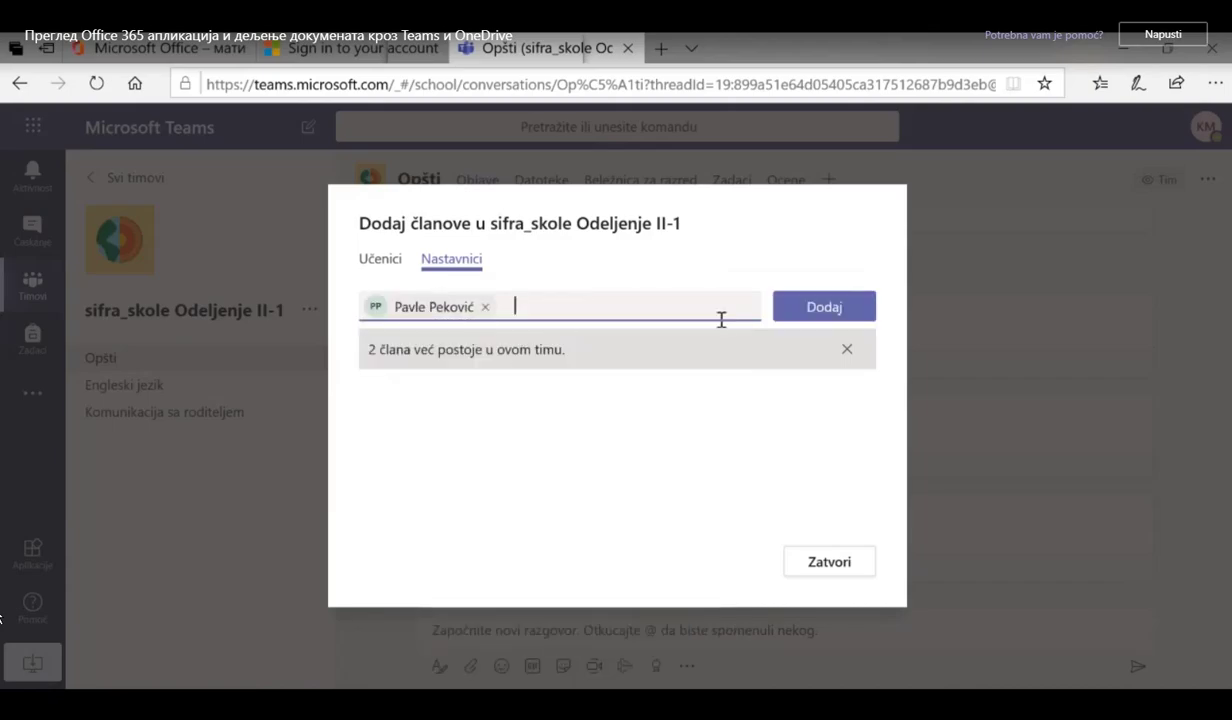
left_click(825, 308)
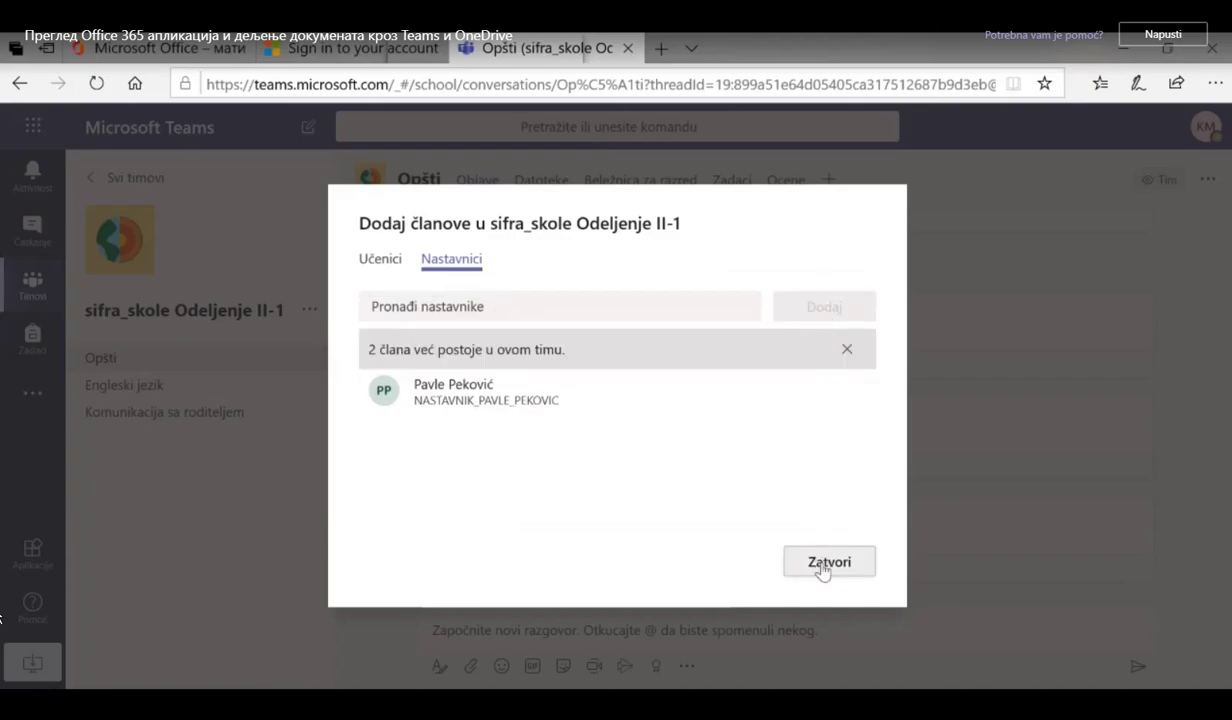
left_click(822, 564)
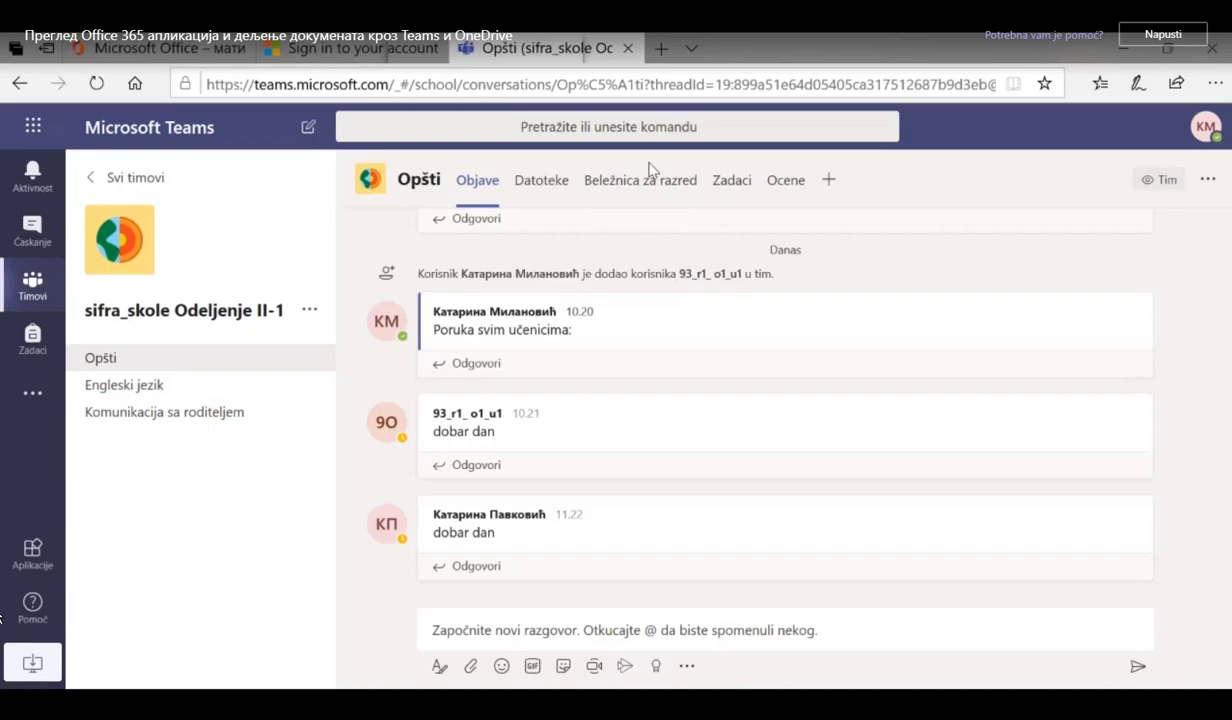
View which existing assignments of the sifra_skole Fizika VII 2 class can be reused in the Opšti channel, without picking any.
left_click(729, 196)
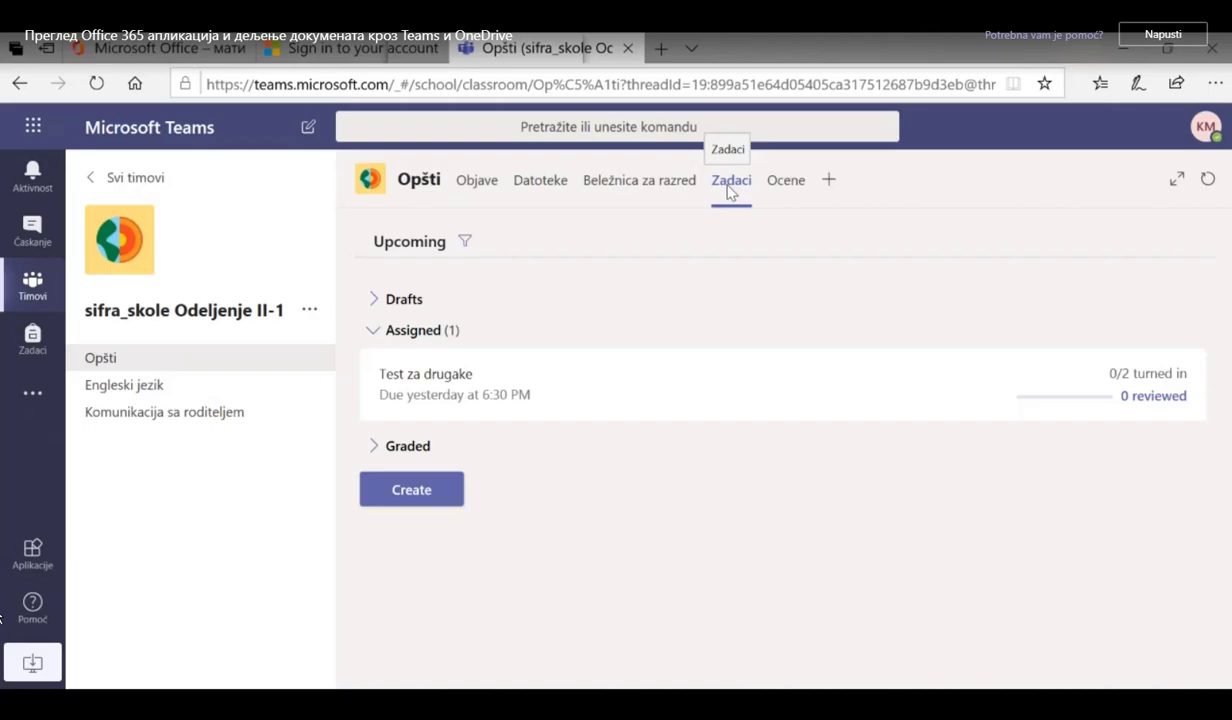
left_click(438, 495)
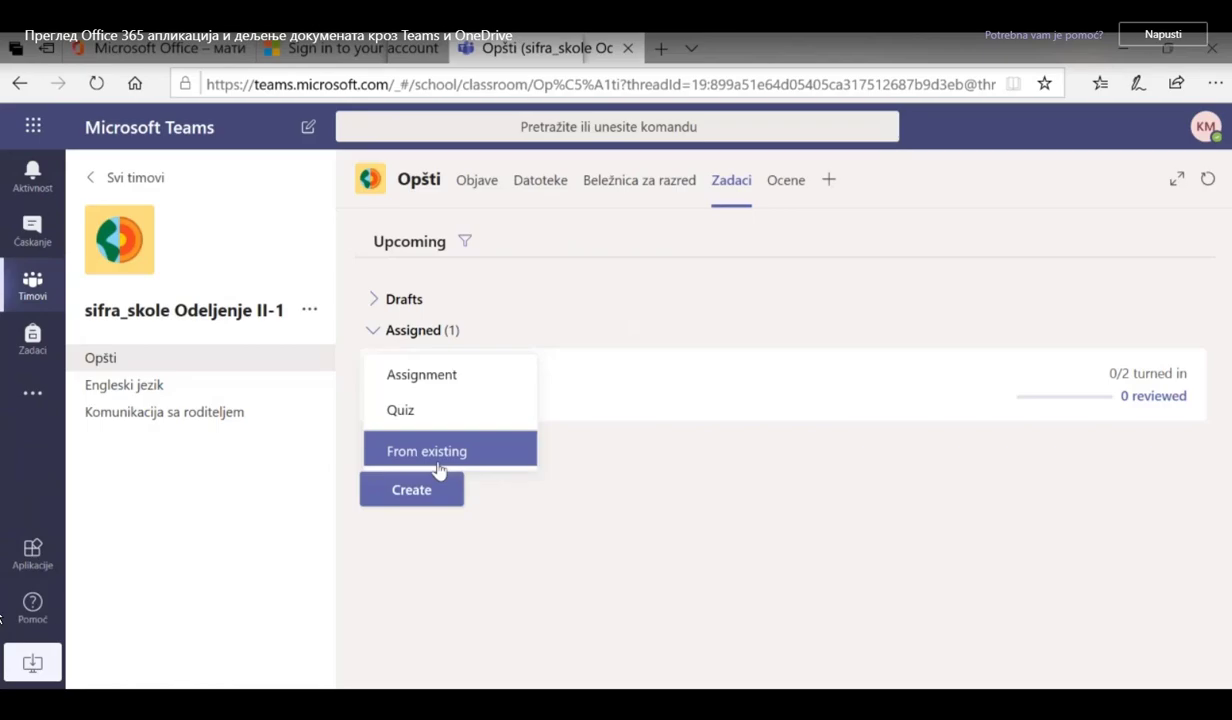
left_click(439, 455)
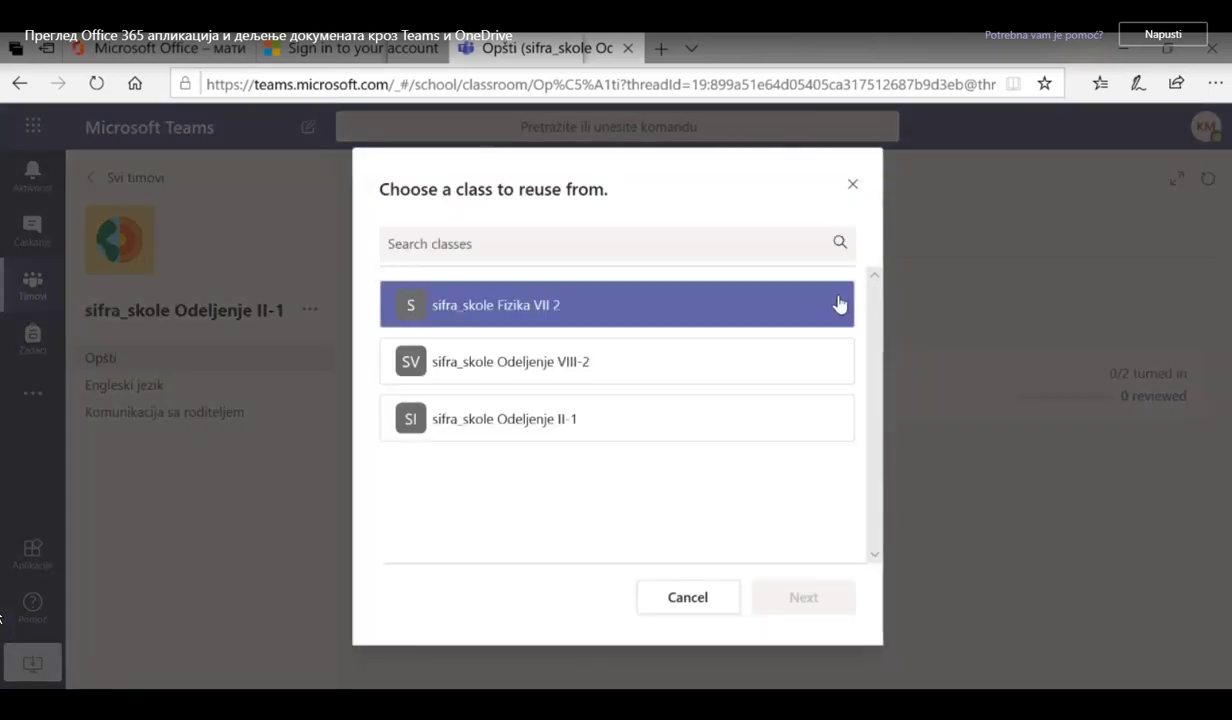
left_click(643, 313)
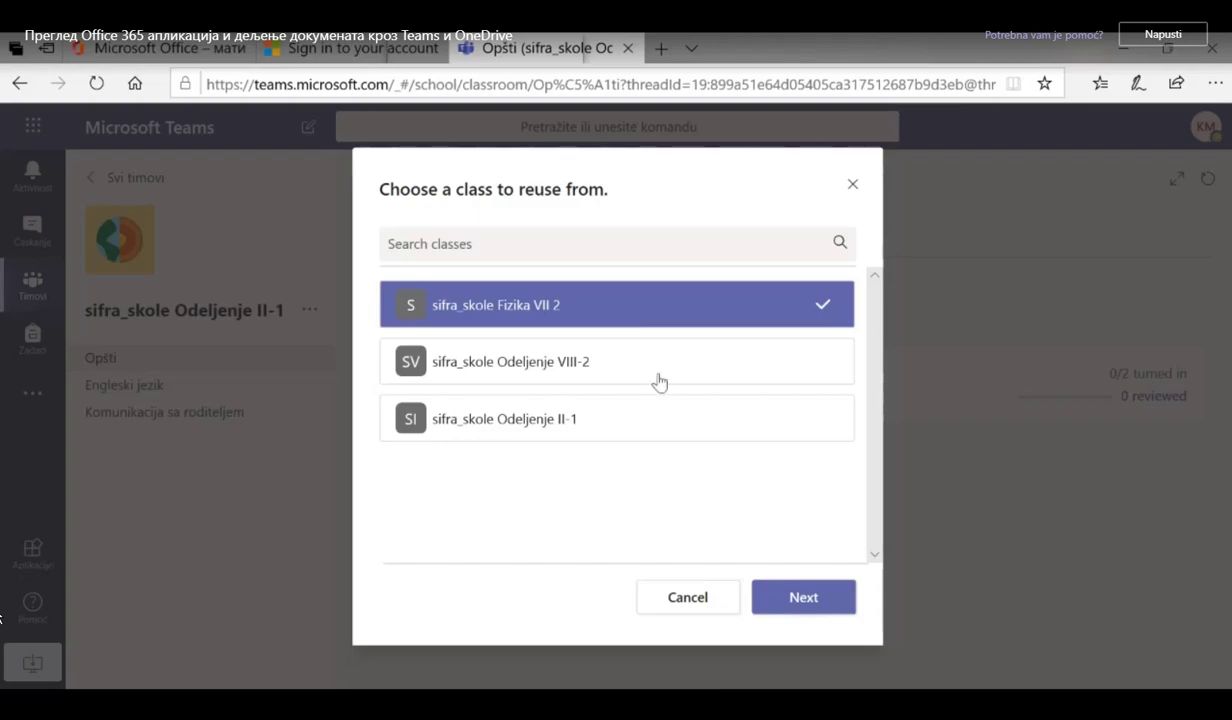
left_click(796, 599)
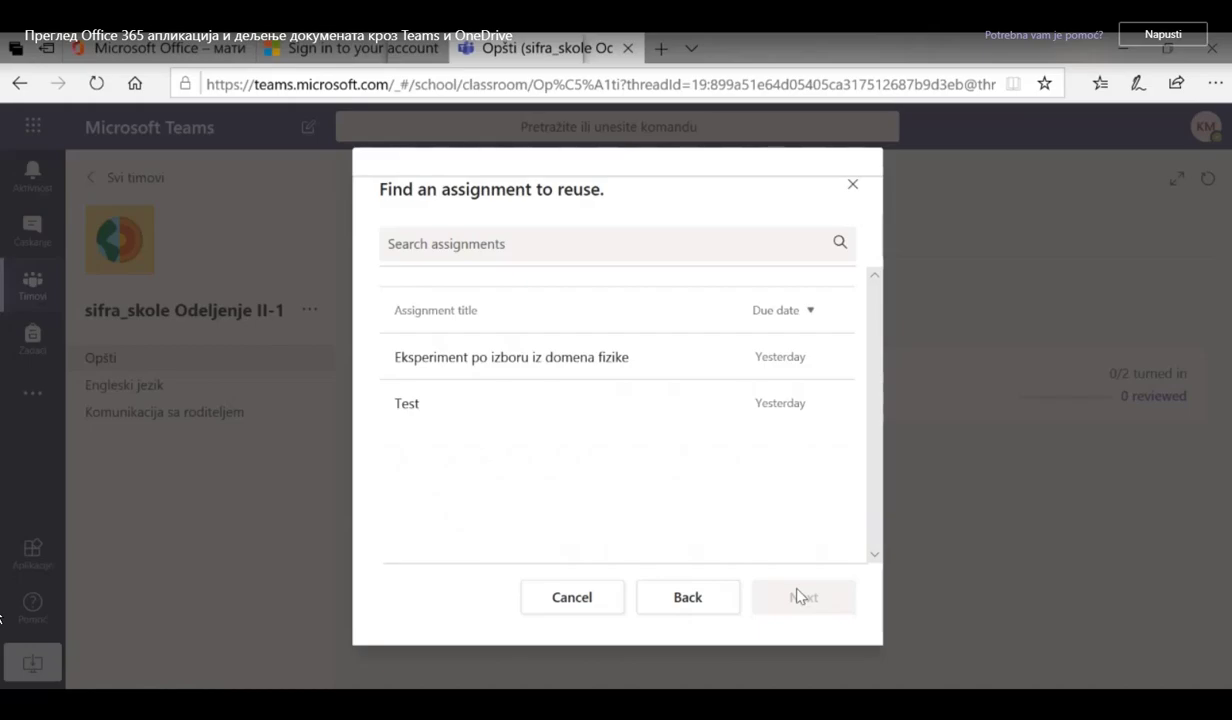
left_click(576, 610)
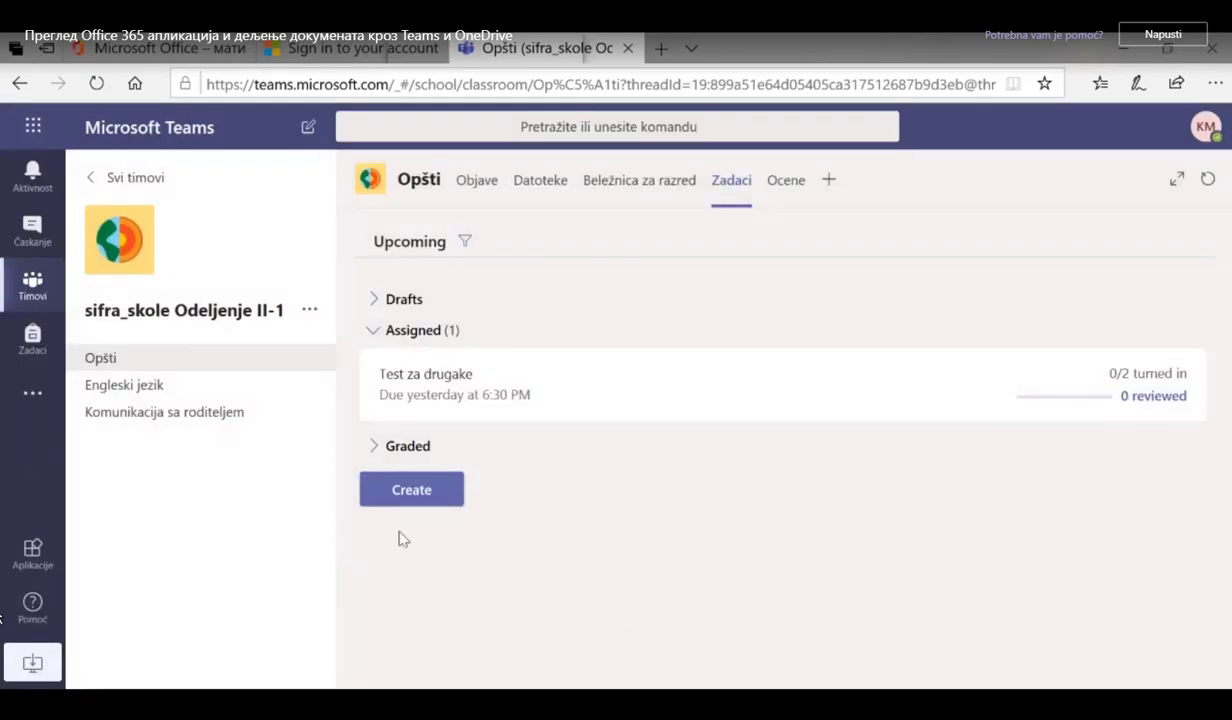
Start a quiz assignment in the Opšti channel and create a new blank quiz for it in Microsoft Forms.
left_click(392, 491)
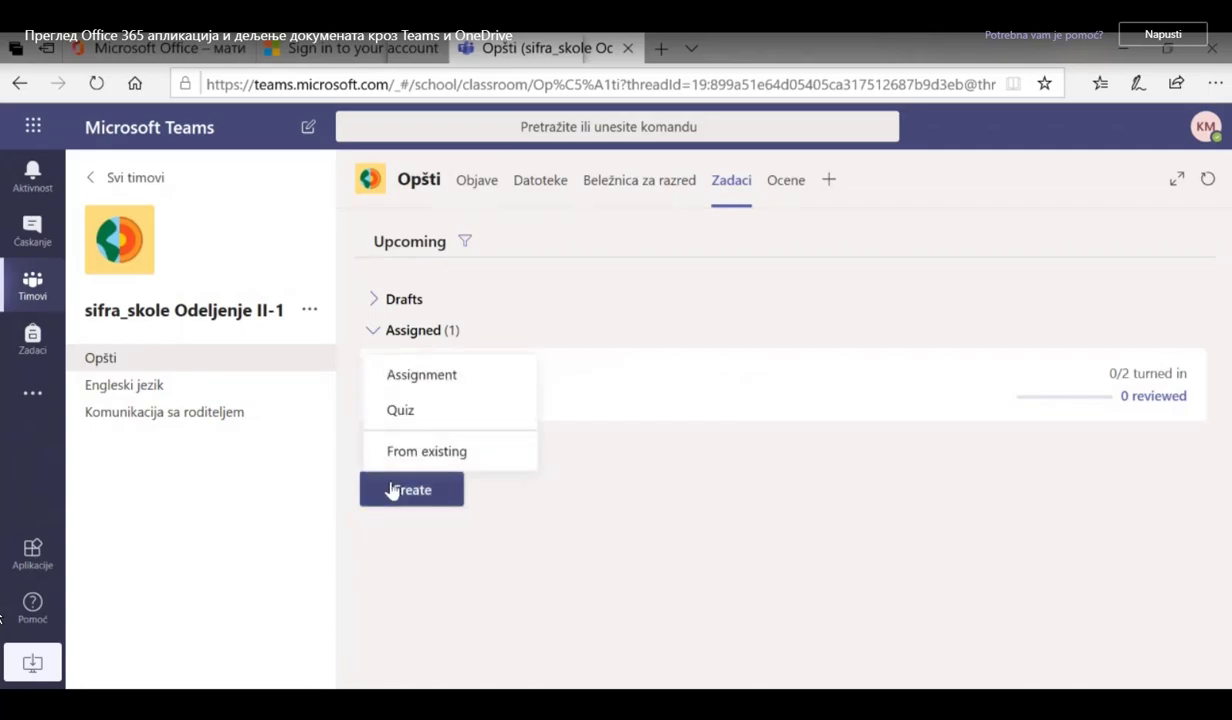
left_click(395, 415)
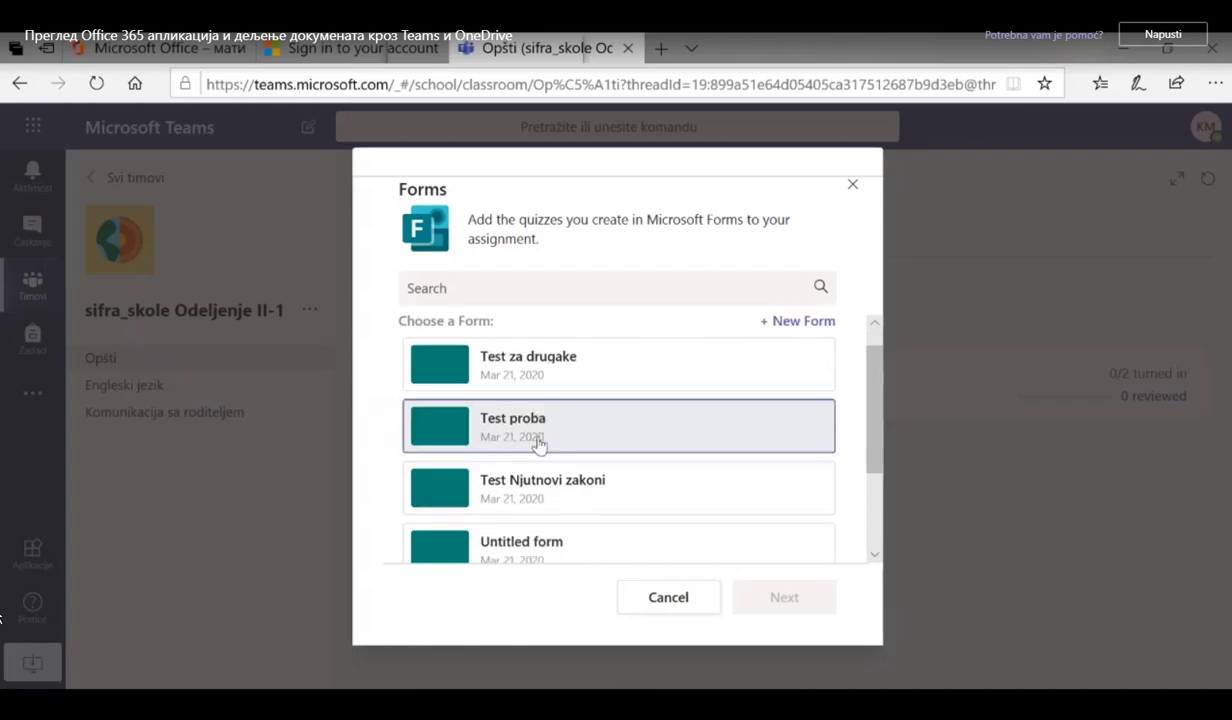
scroll(539, 442, "down", 2)
scroll(539, 442, "up", 2)
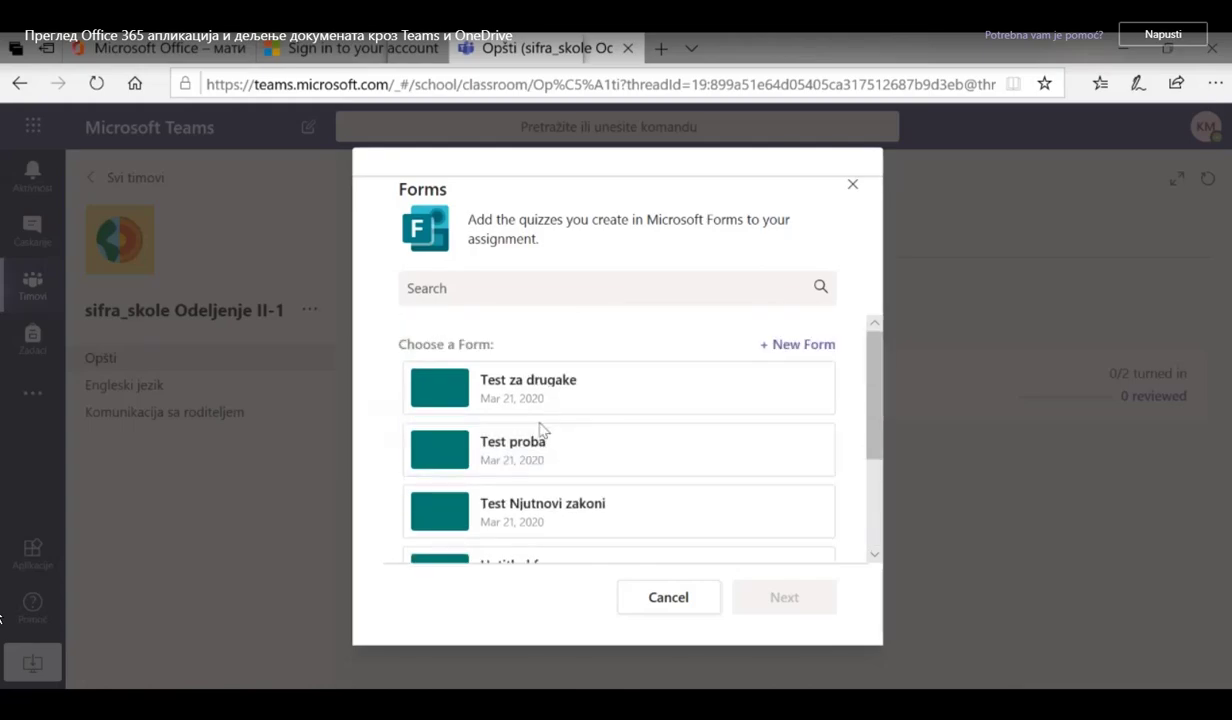
left_click(797, 345)
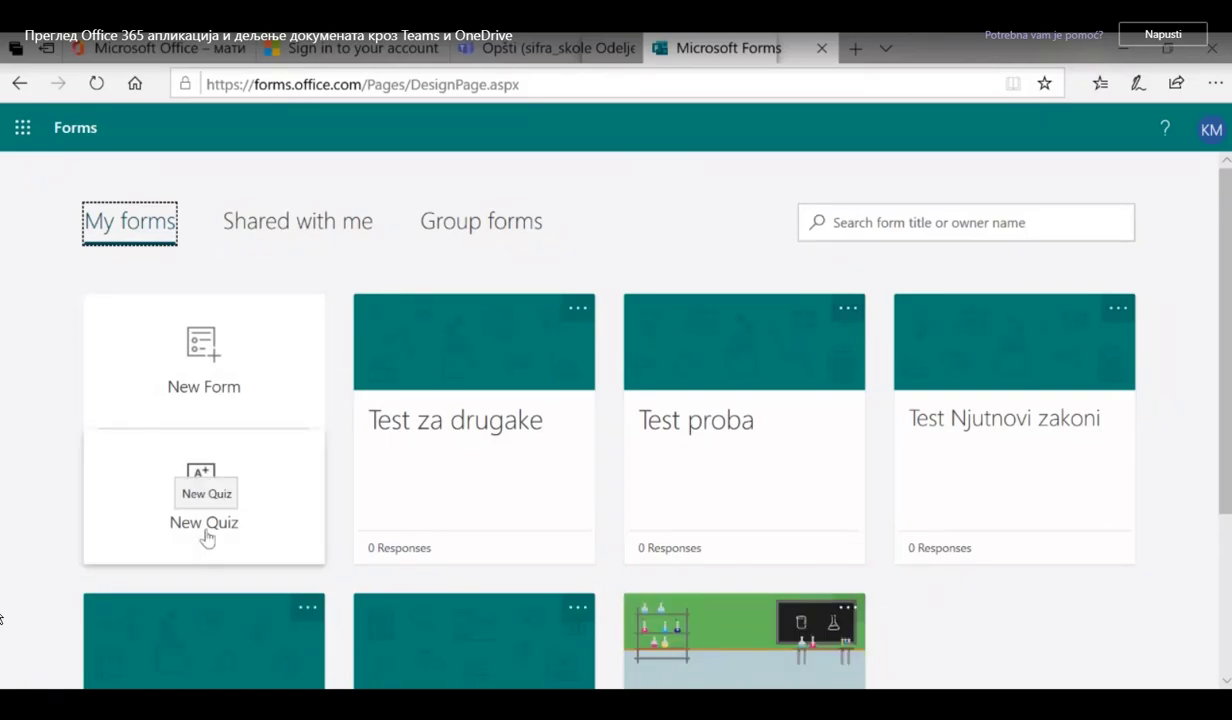
left_click(206, 538)
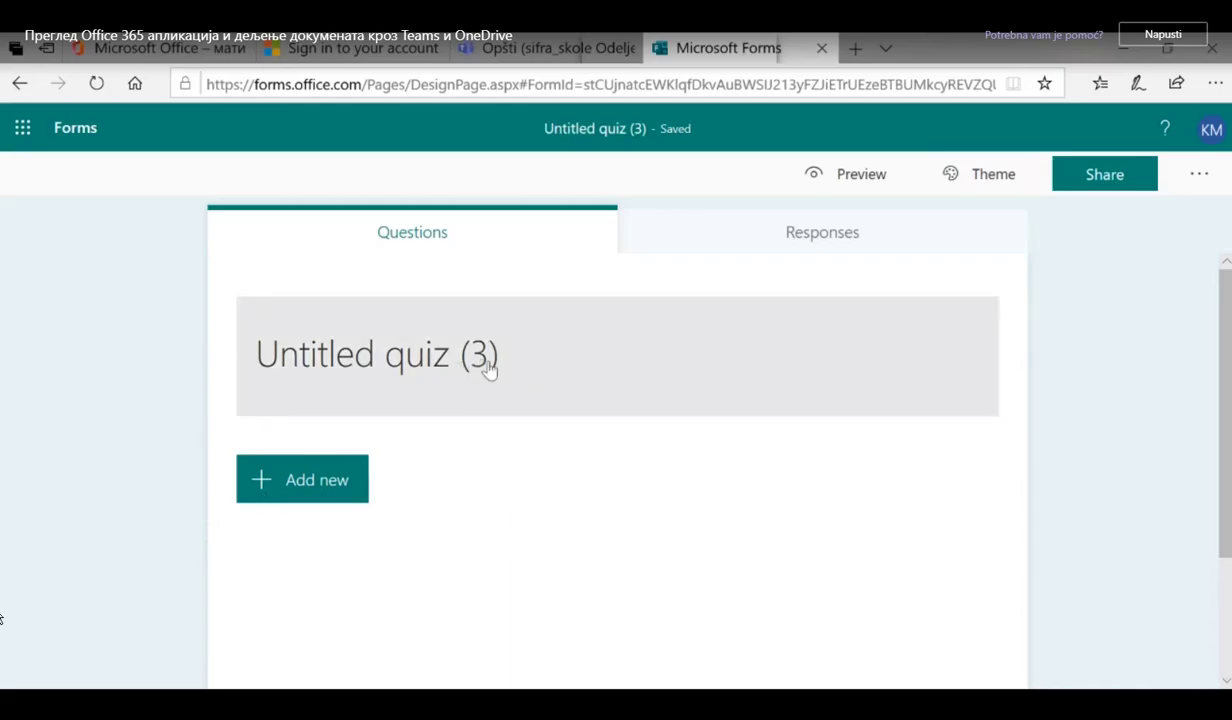
Title the quiz "Test demonstracija" and describe it as "Opis testa koji je dostupan učenicima".
left_click(499, 362)
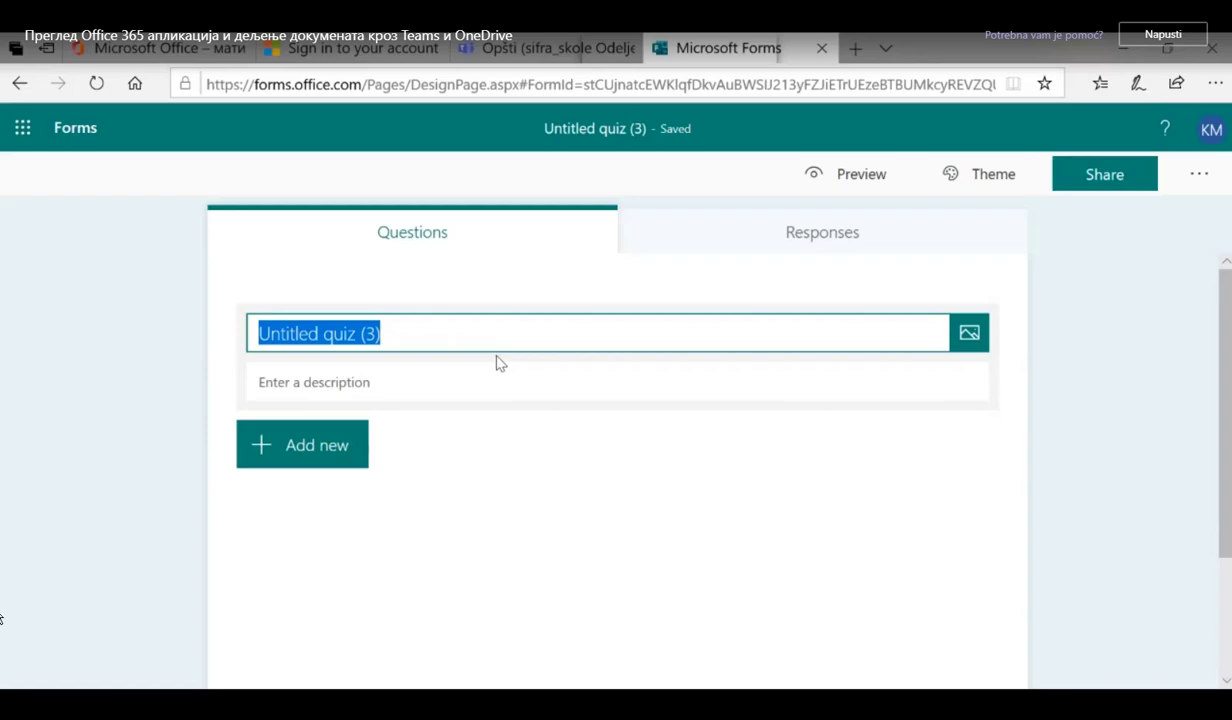
type("Test ")
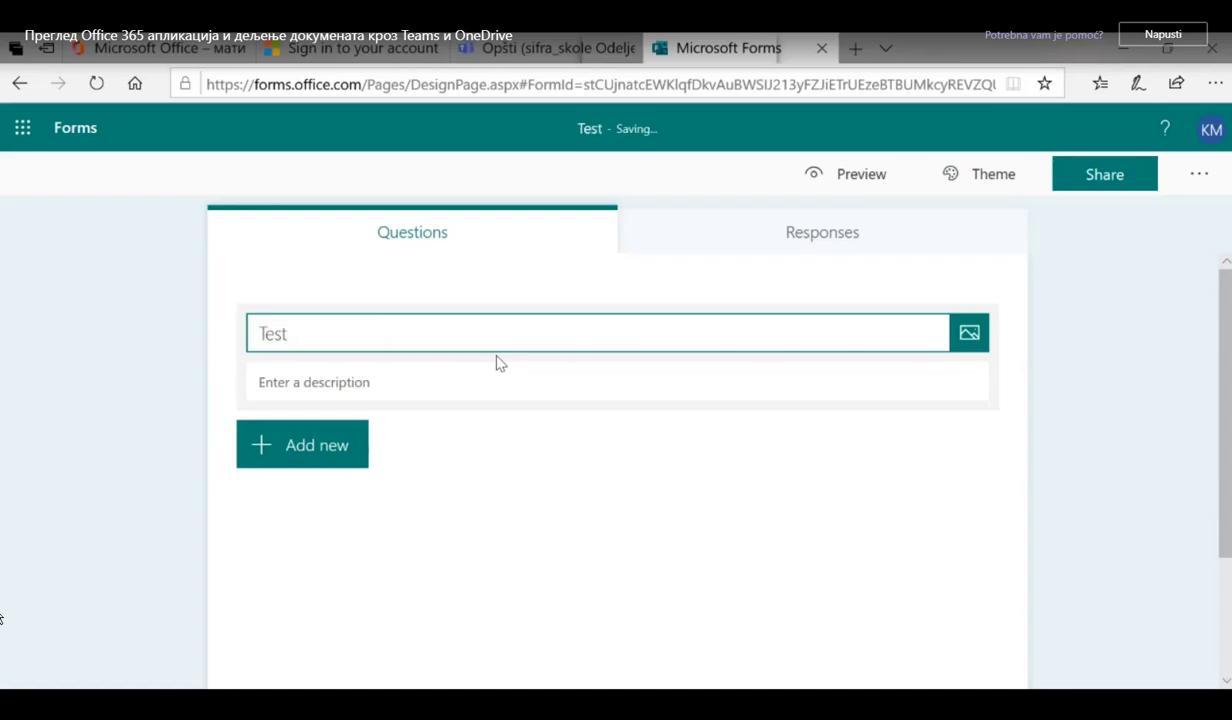
type("dem")
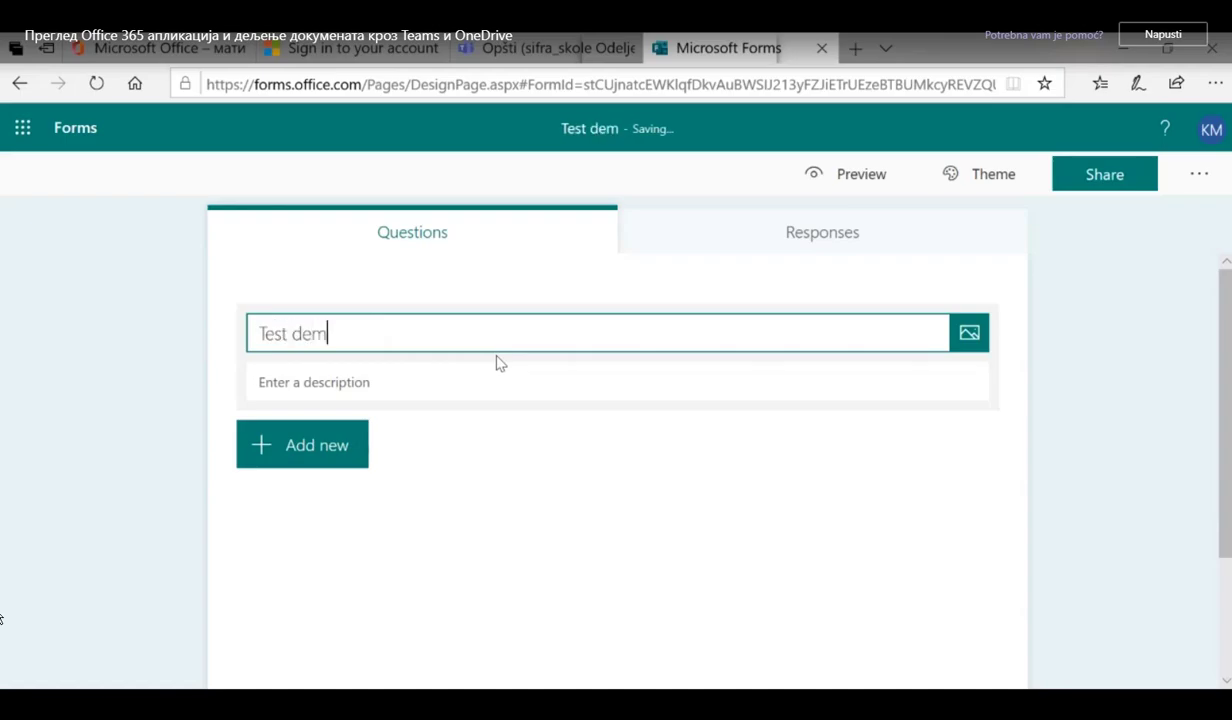
type("onstracija")
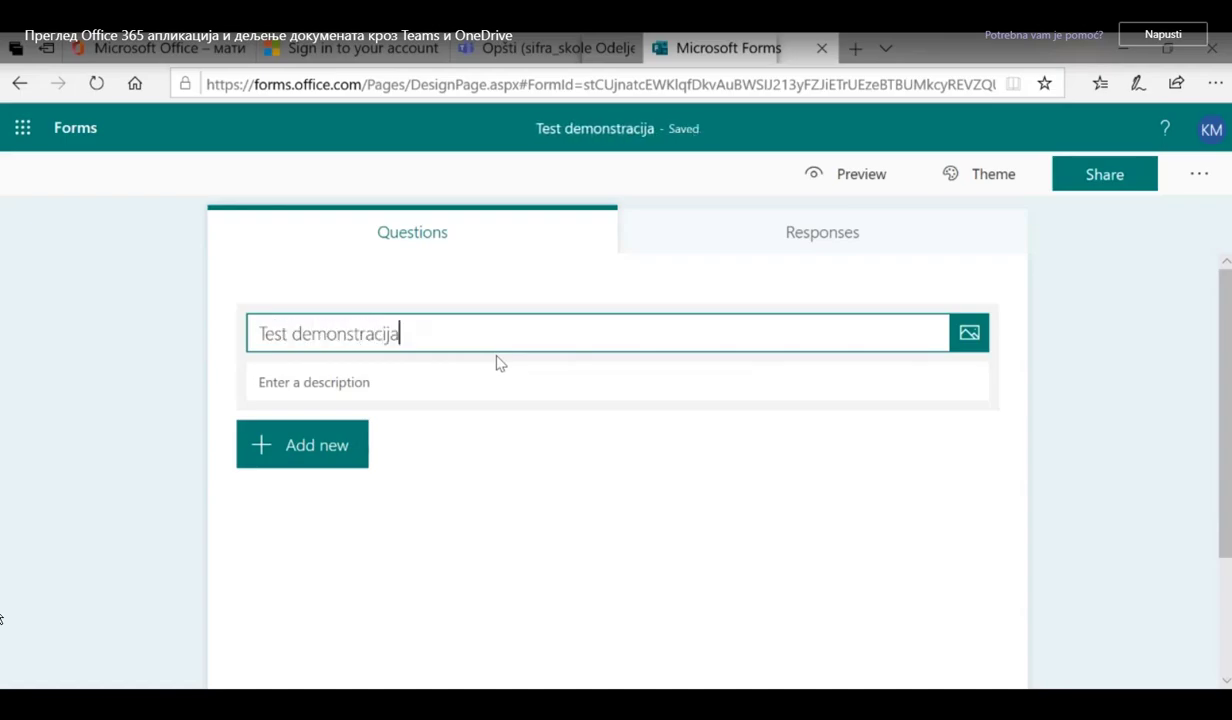
left_click(482, 377)
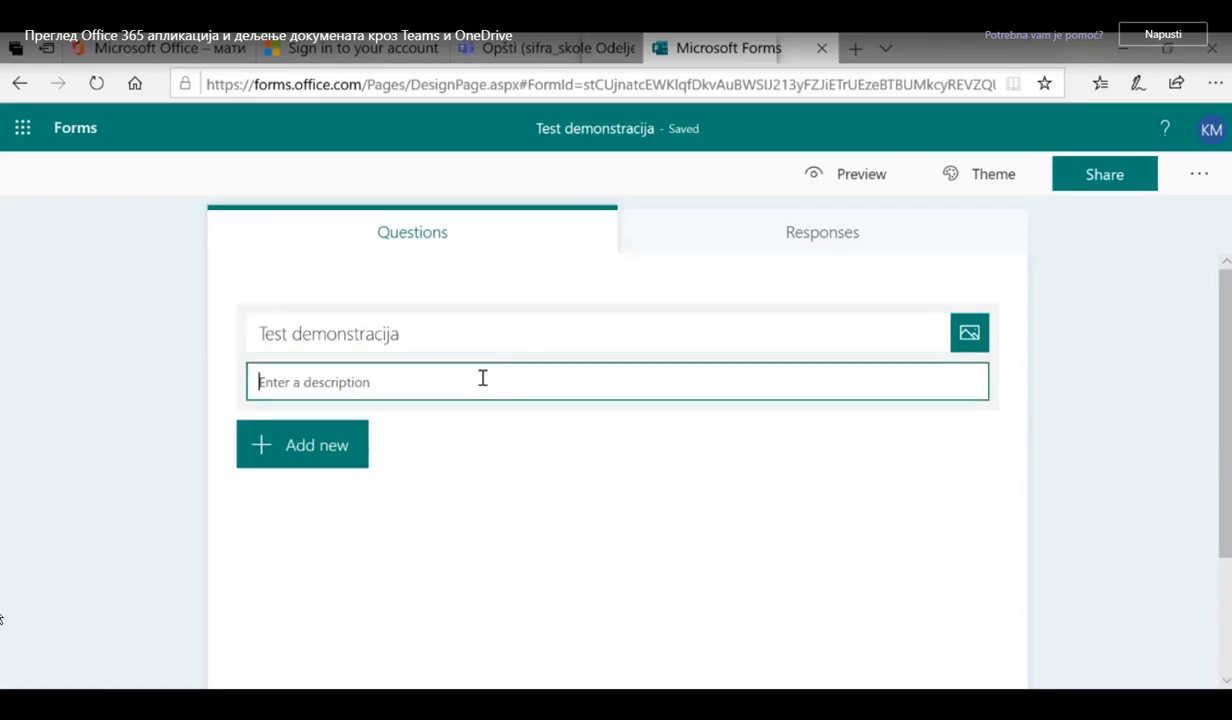
type("Opis tes")
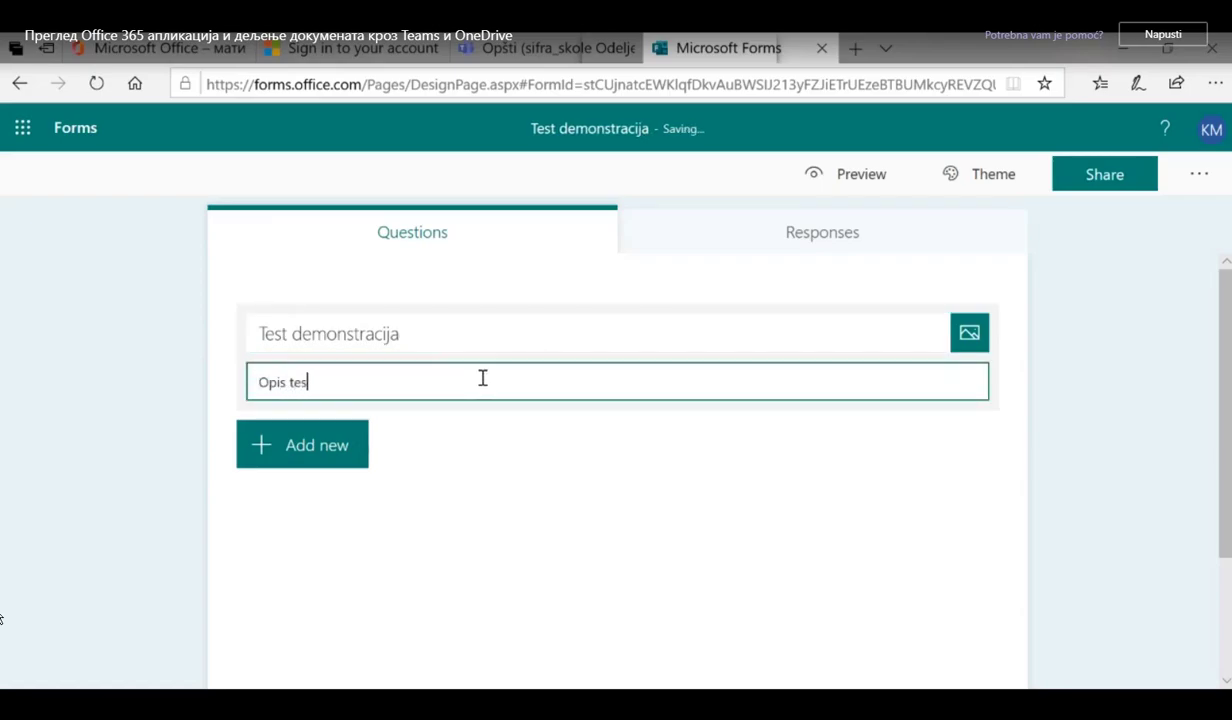
type("ta koji je dostupan u")
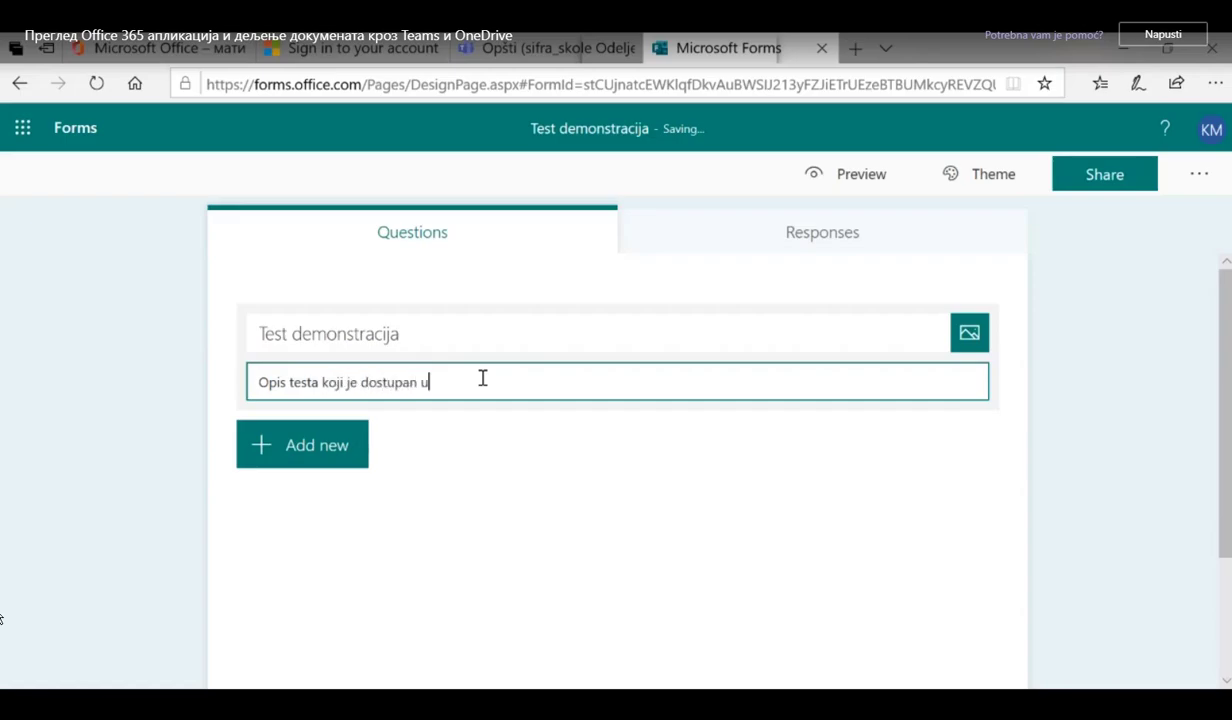
type("čenicima")
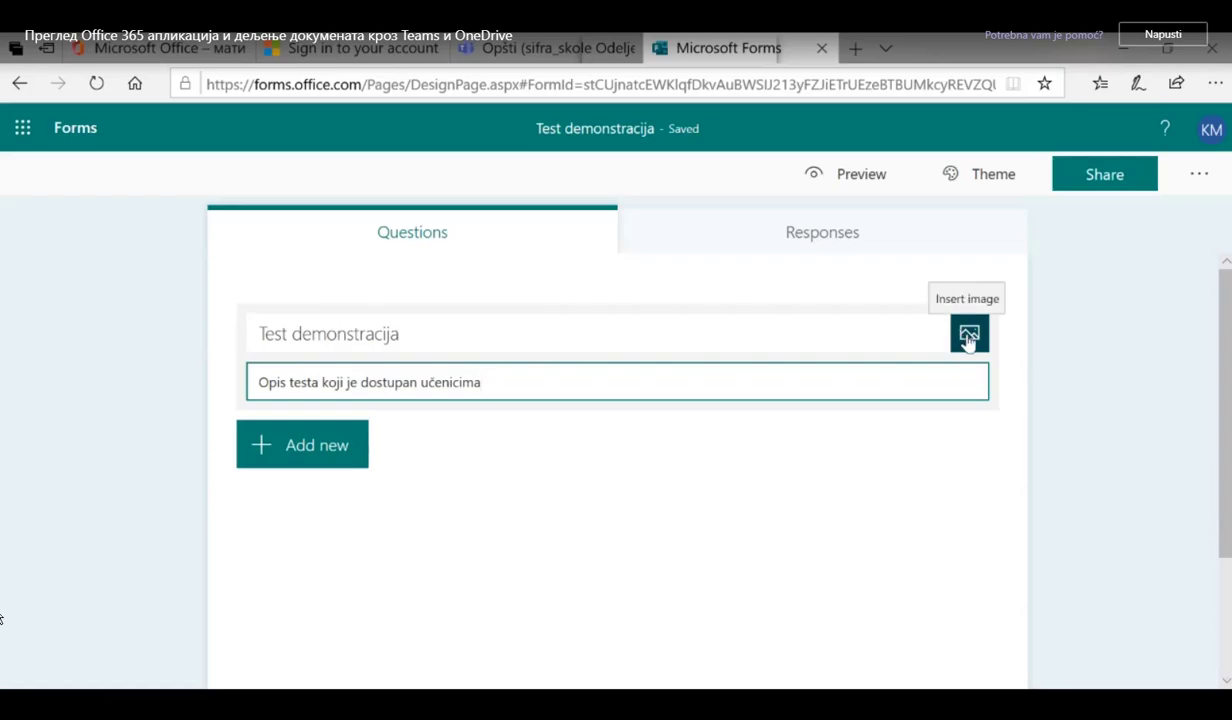
Add a choice question to the quiz with the title "Višestruki izbor (više tačnih odgovora)".
left_click(332, 448)
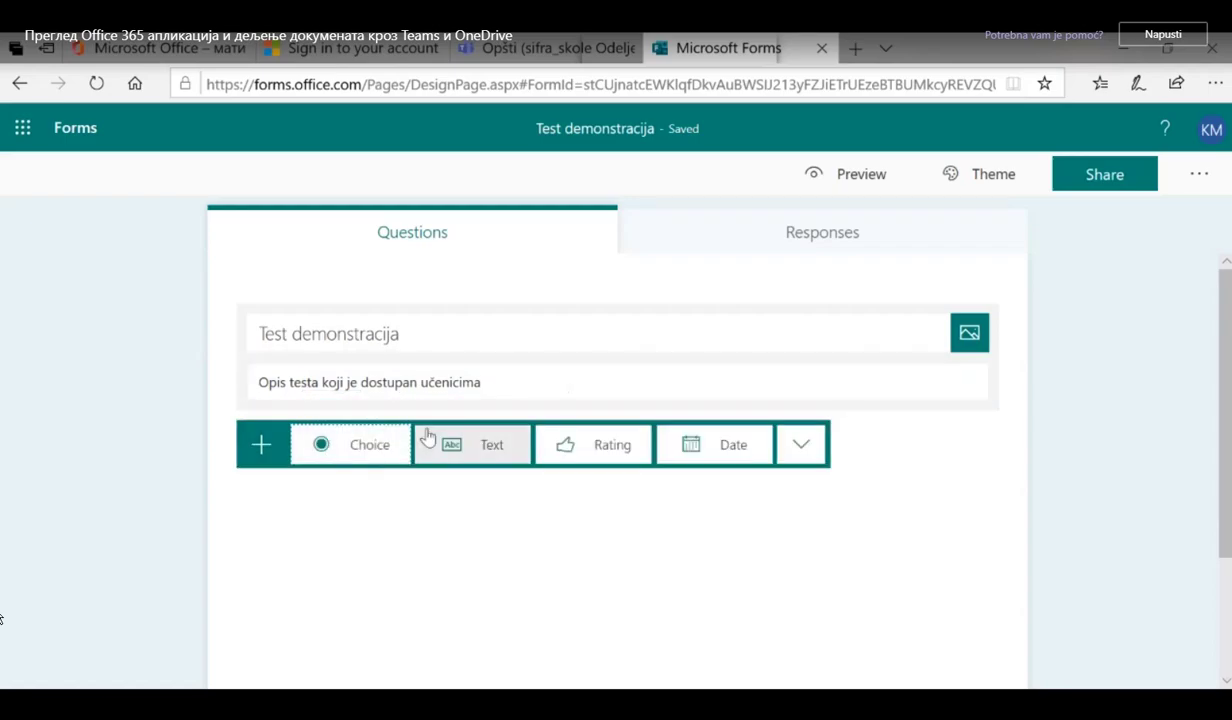
left_click(391, 450)
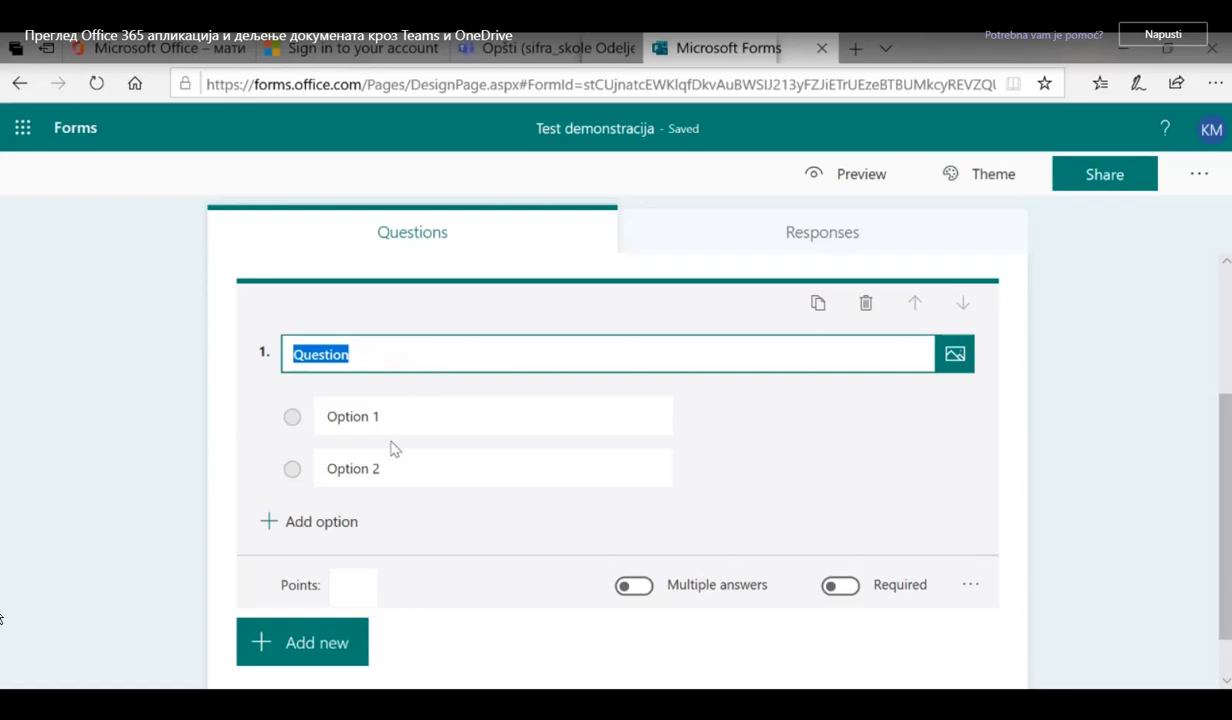
type("Višestr")
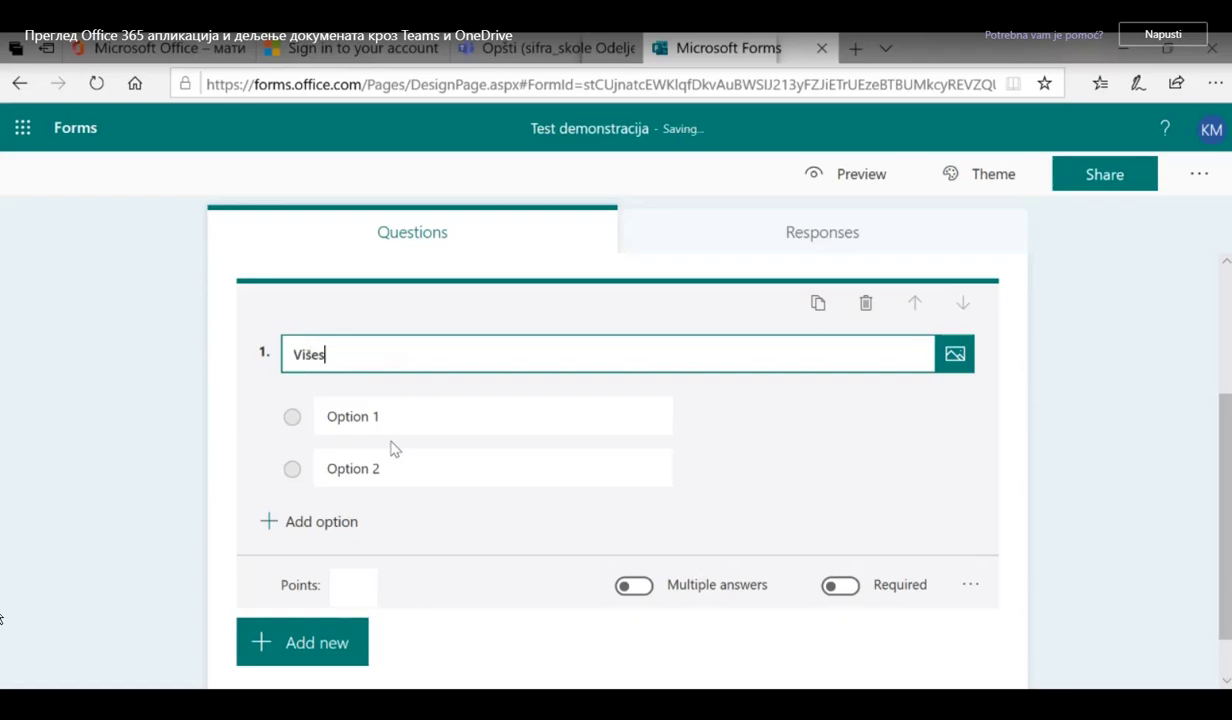
key("BackSpace")
key("BackSpace")
key("BackSpace")
key("BackSpace")
key("BackSpace")
key("BackSpace")
key("BackSpace")
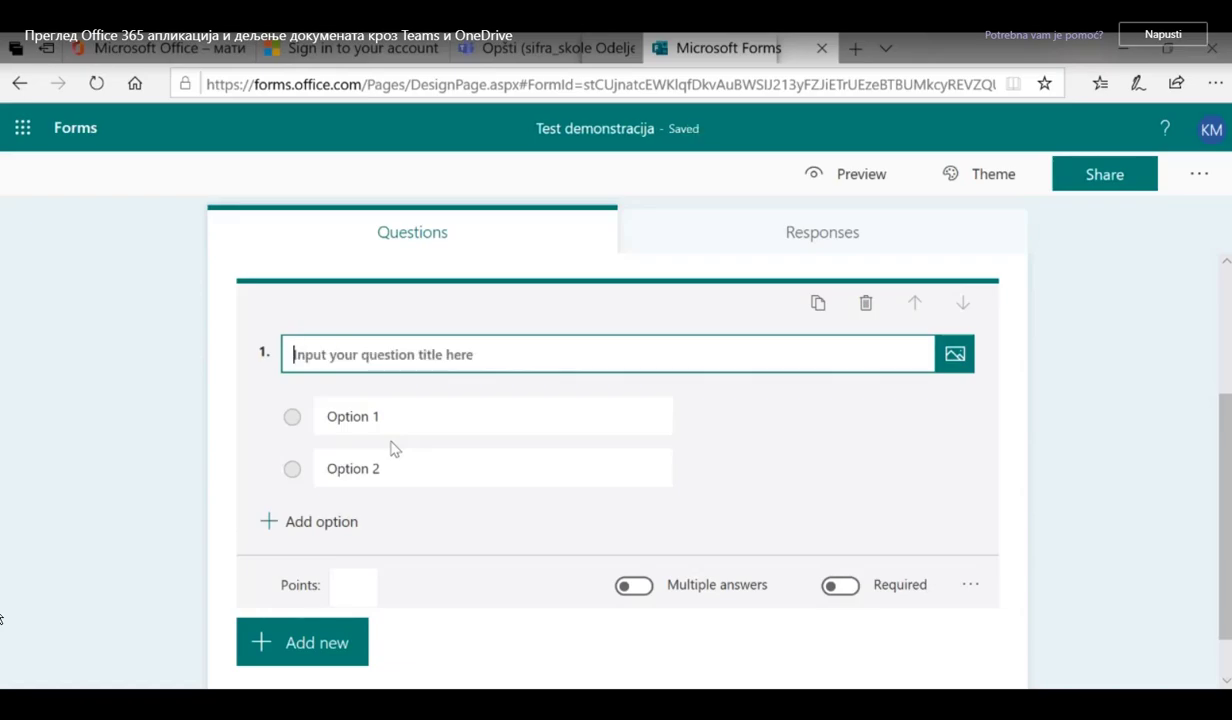
type("Više")
key("BackSpace")
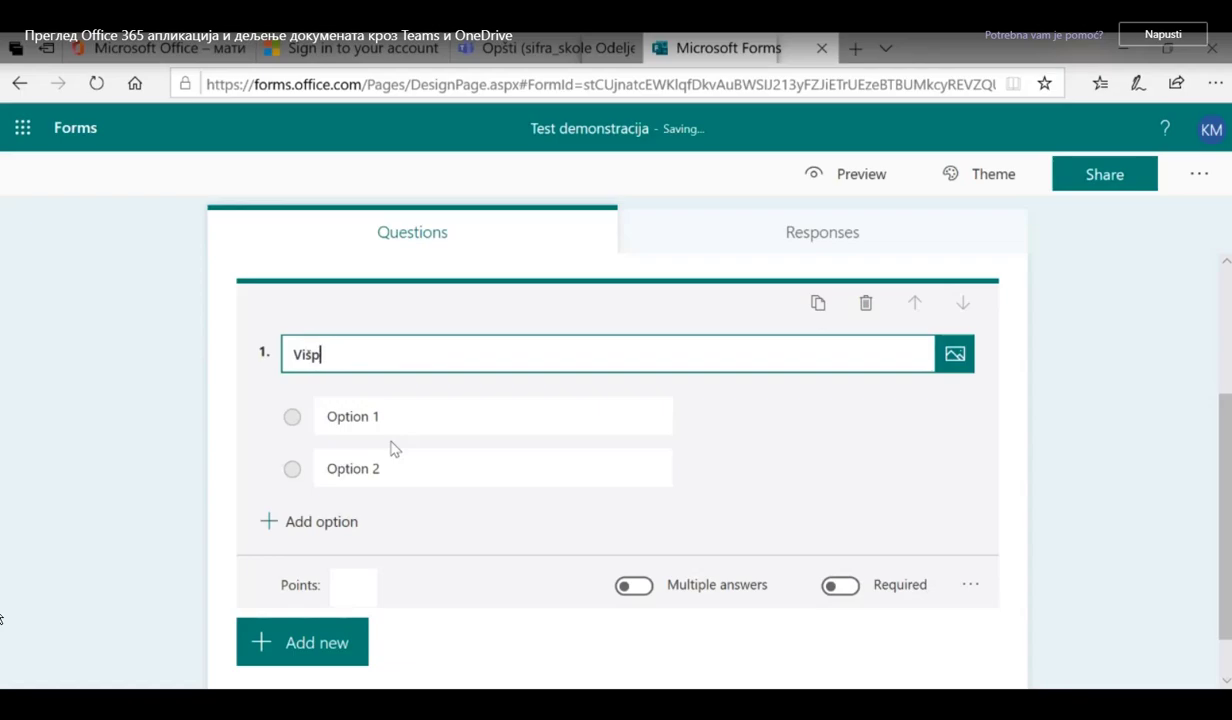
type("estruki izbor (više")
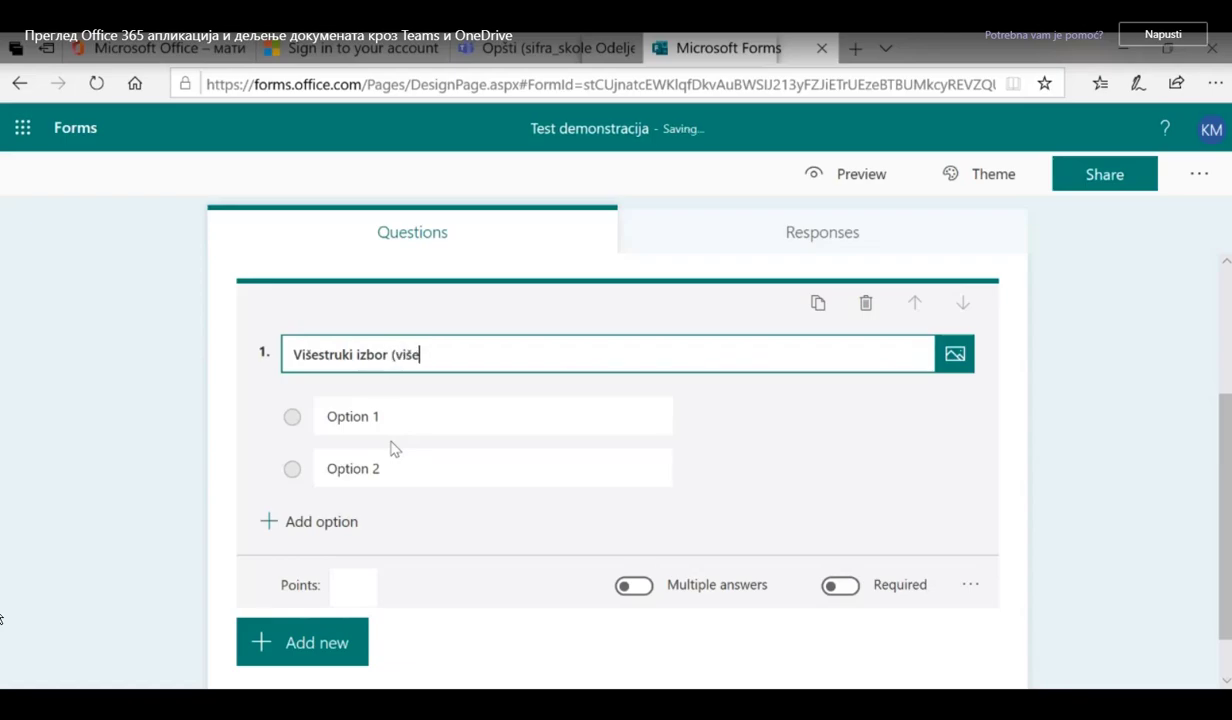
type(" tačnih odgovo")
type("ra)")
key("BackSpace")
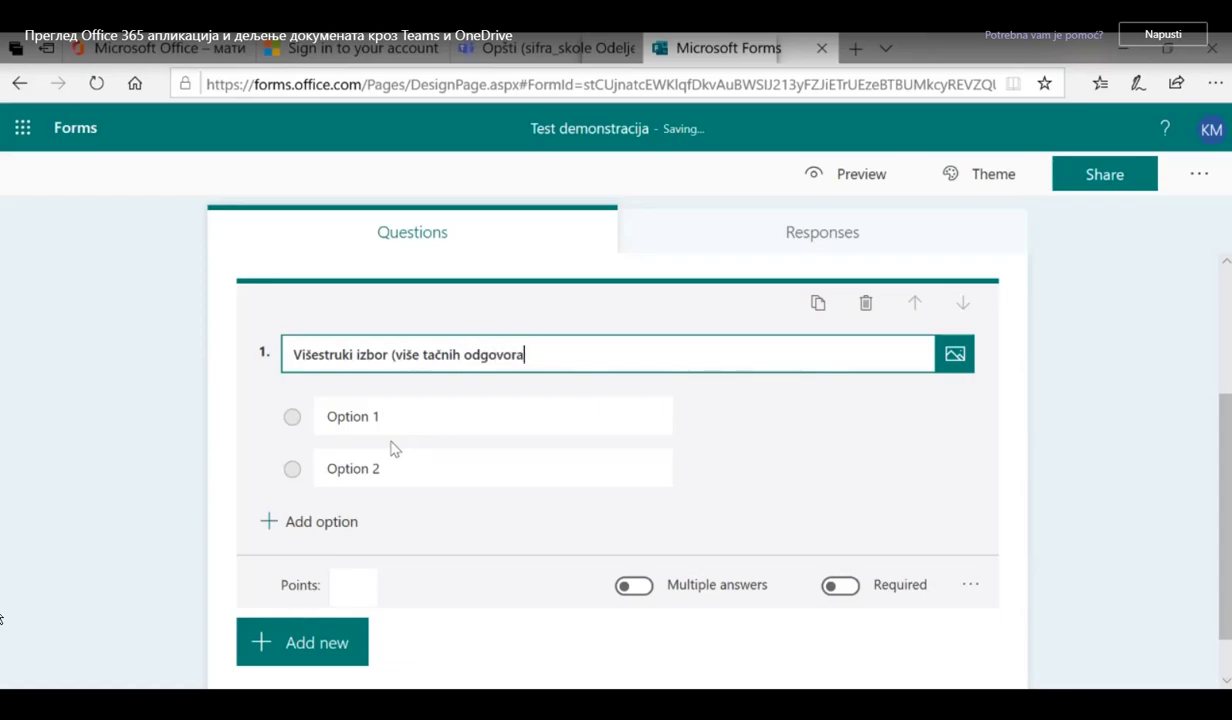
type(")")
Change the first answer option of the choice question to "Netačan odgovor 1".
left_click(369, 421)
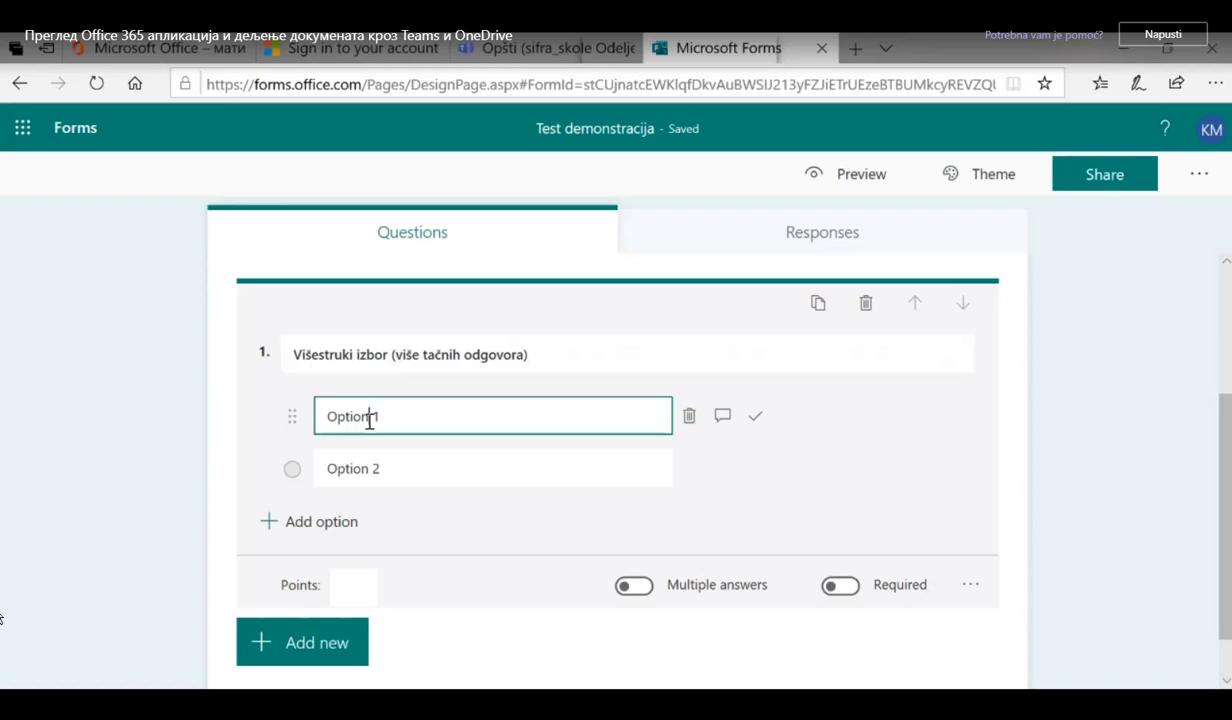
left_click_drag(412, 415, 258, 417)
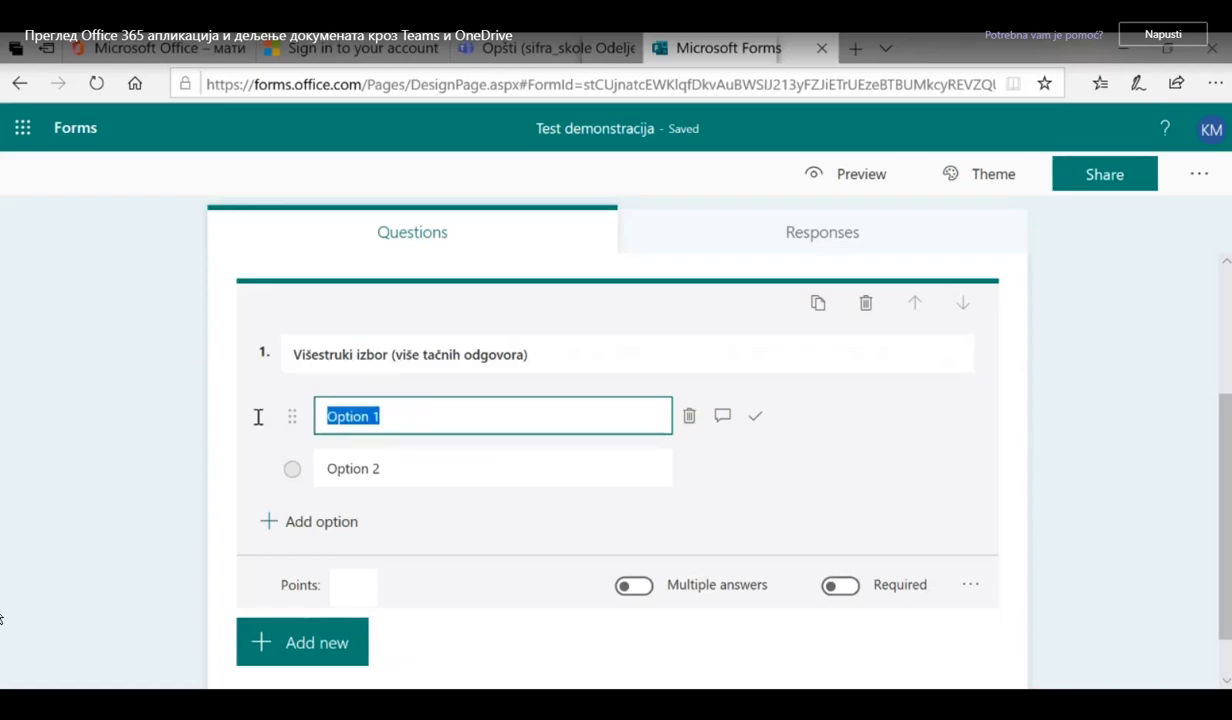
type("Netačan ")
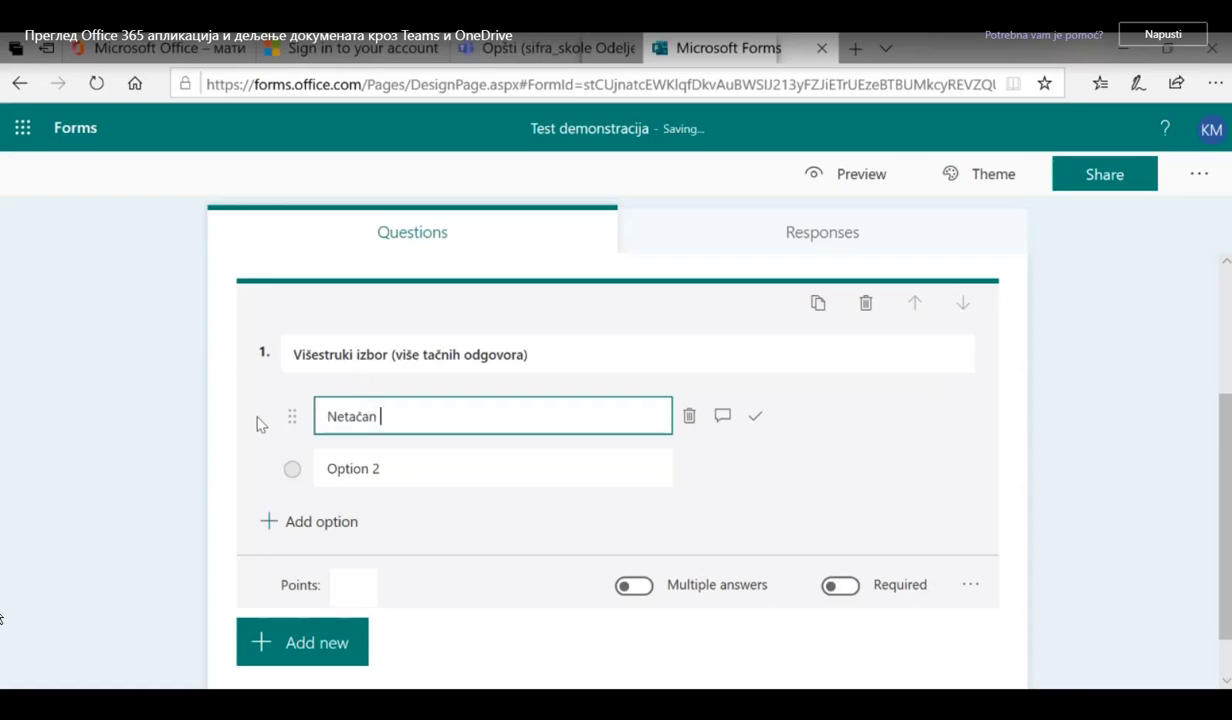
type("odgovor 1")
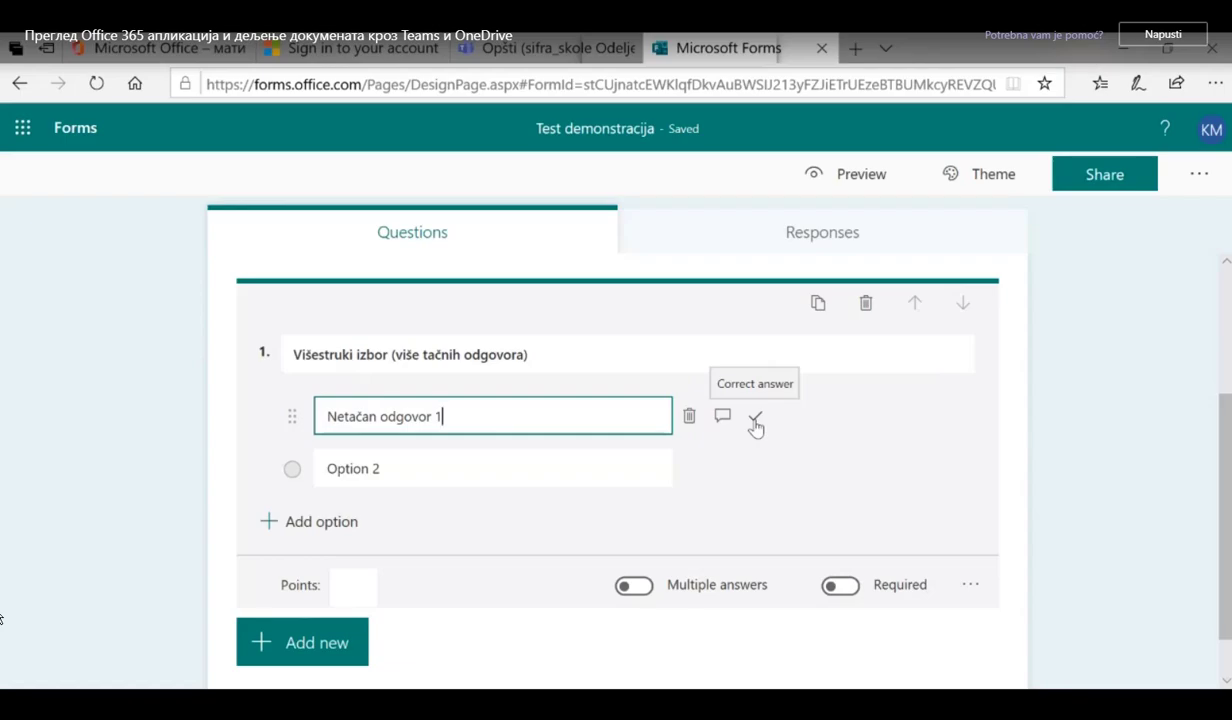
Change the second answer option of the choice question to "Netačan odgovor 2".
left_click(416, 469)
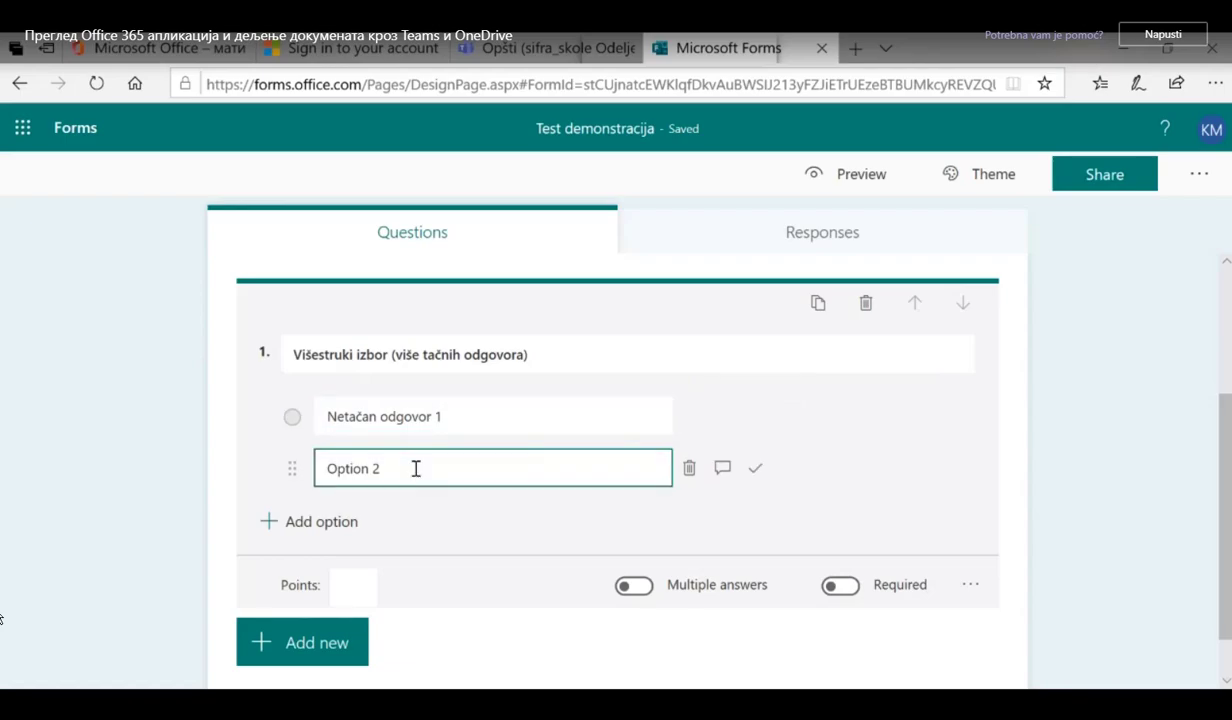
type("Net")
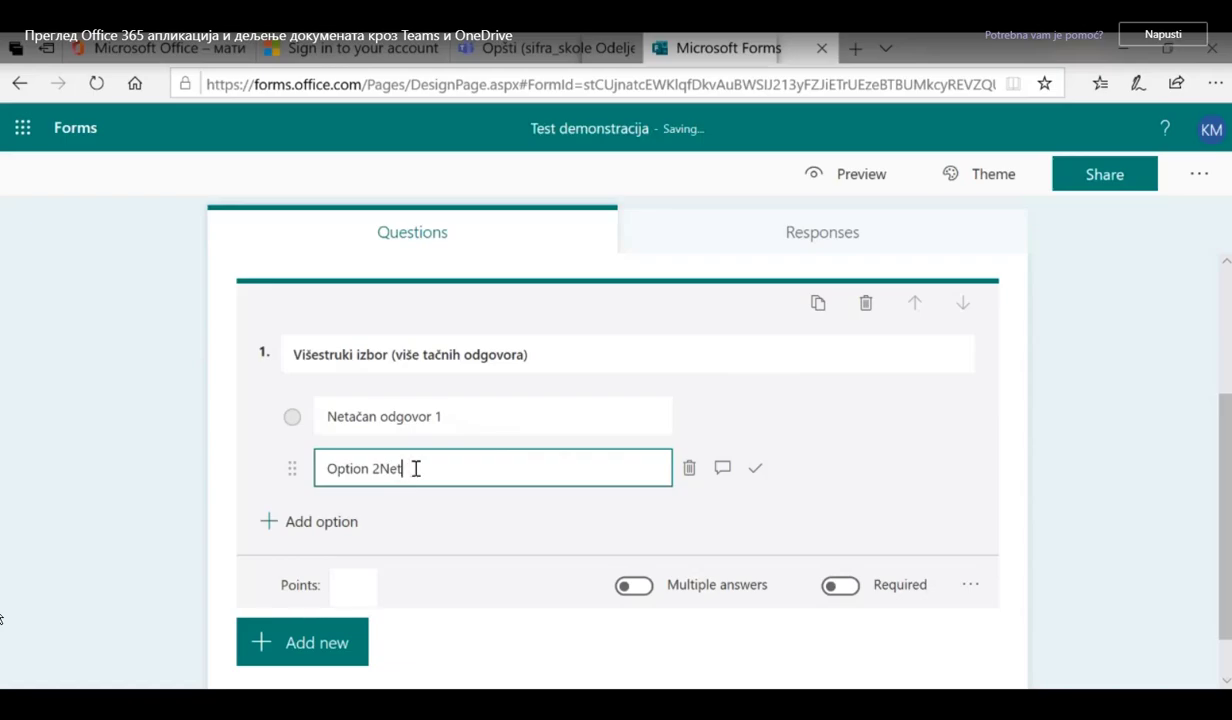
key("BackSpace")
key("BackSpace")
key("BackSpace")
key("BackSpace")
key("BackSpace")
key("BackSpace")
key("BackSpace")
key("BackSpace")
key("BackSpace")
key("BackSpace")
key("BackSpace")
type("Netačan odgovor ")
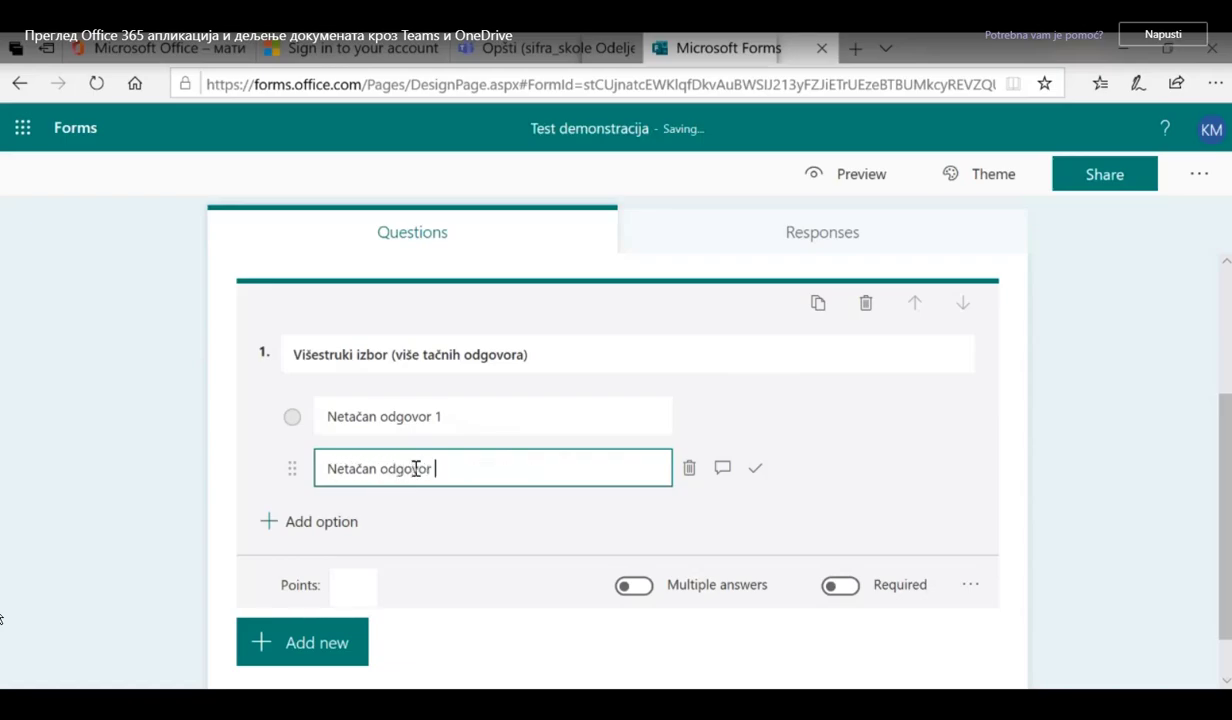
type("2")
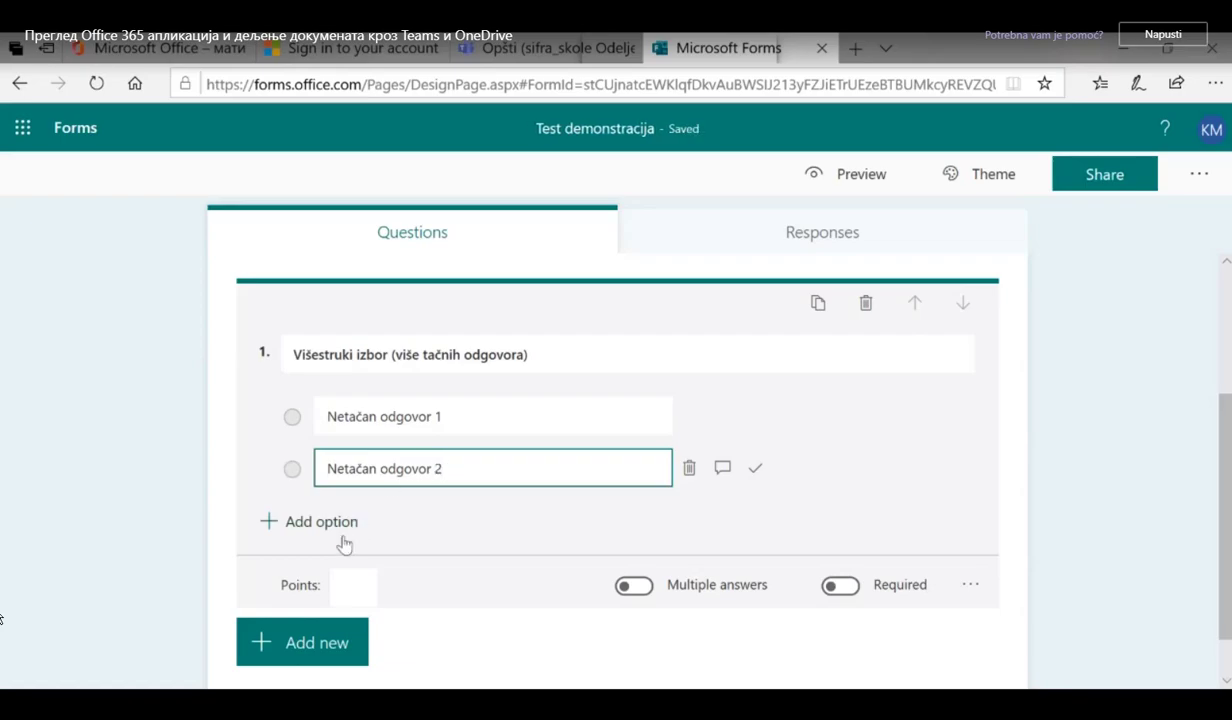
Add two more answer options, "Tačan odgovor 1" and "Tačan odgovor 2", to the choice question.
left_click(342, 538)
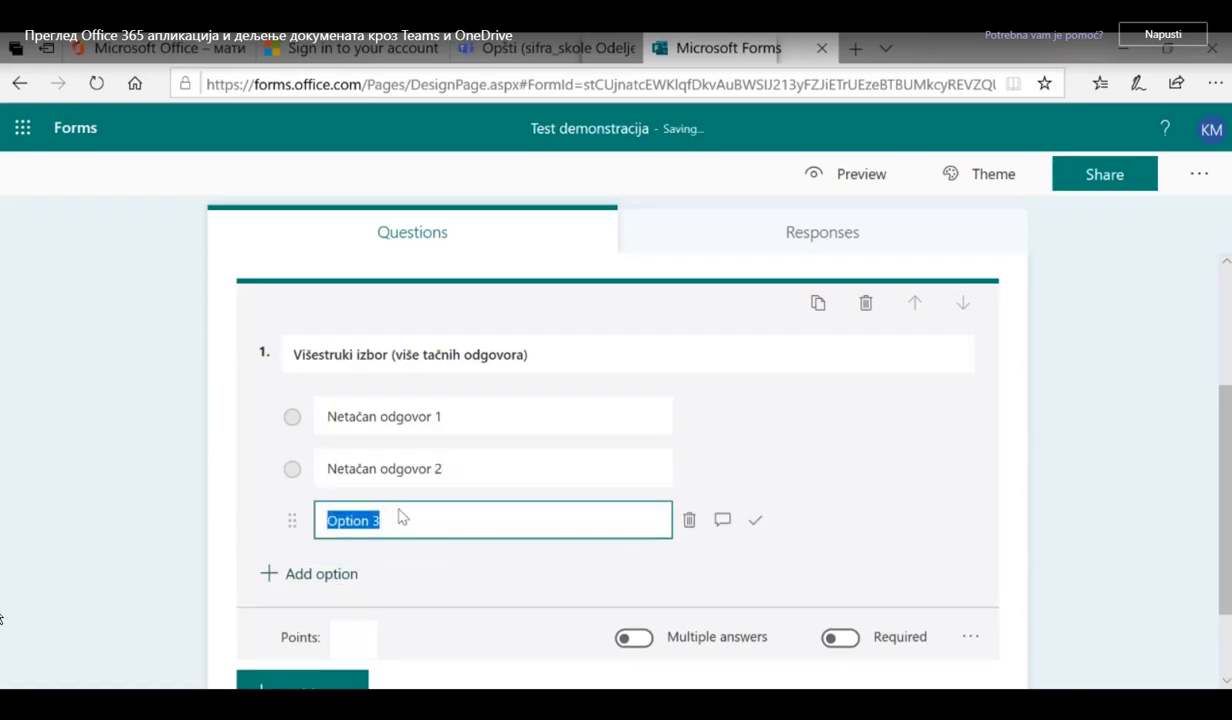
type("Ta")
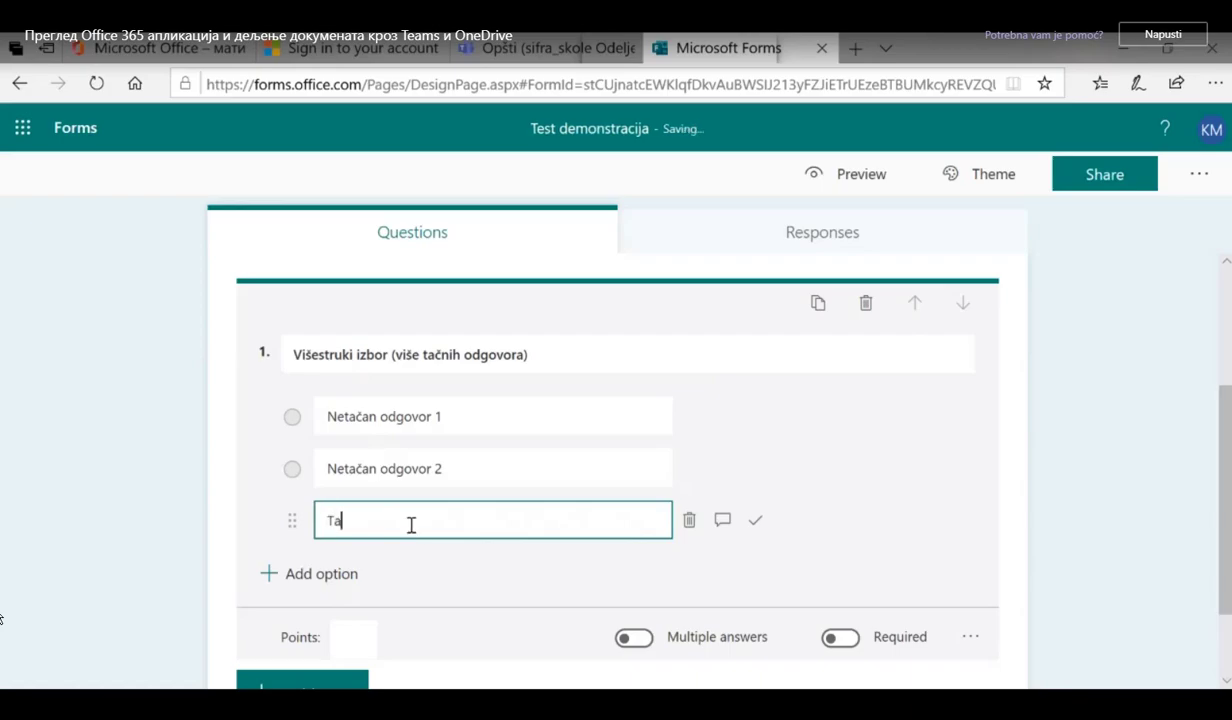
type("čan odgovor 1")
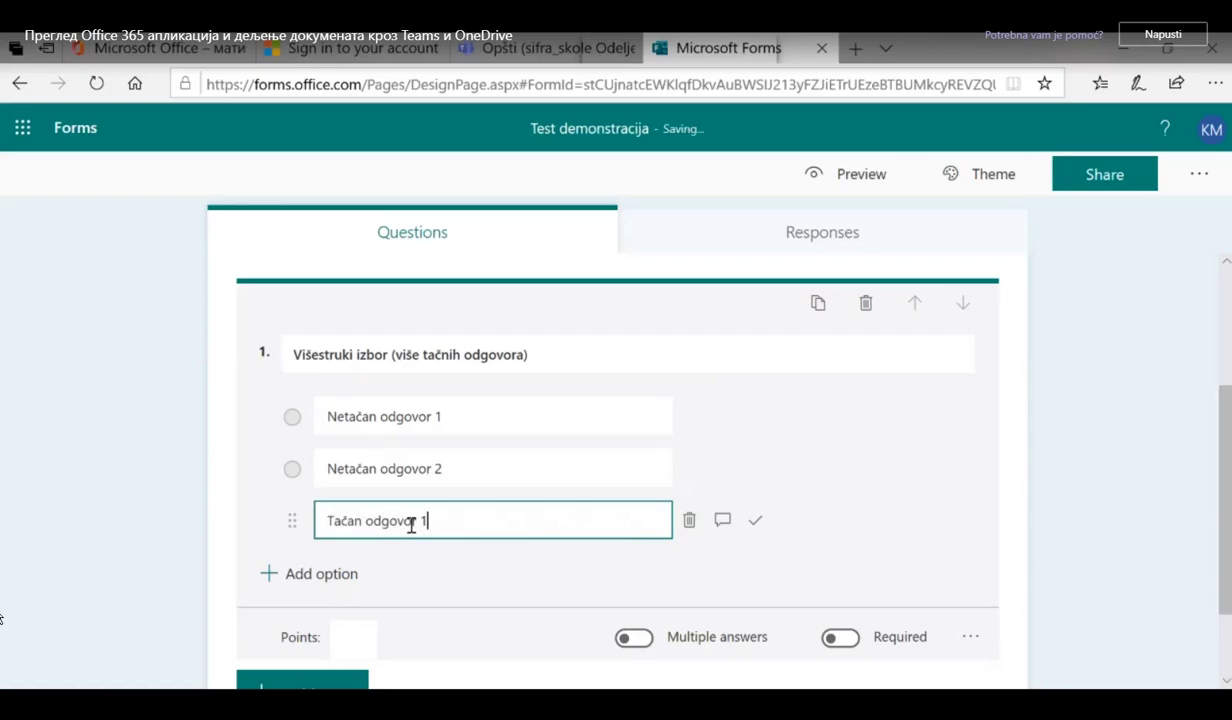
left_click(350, 585)
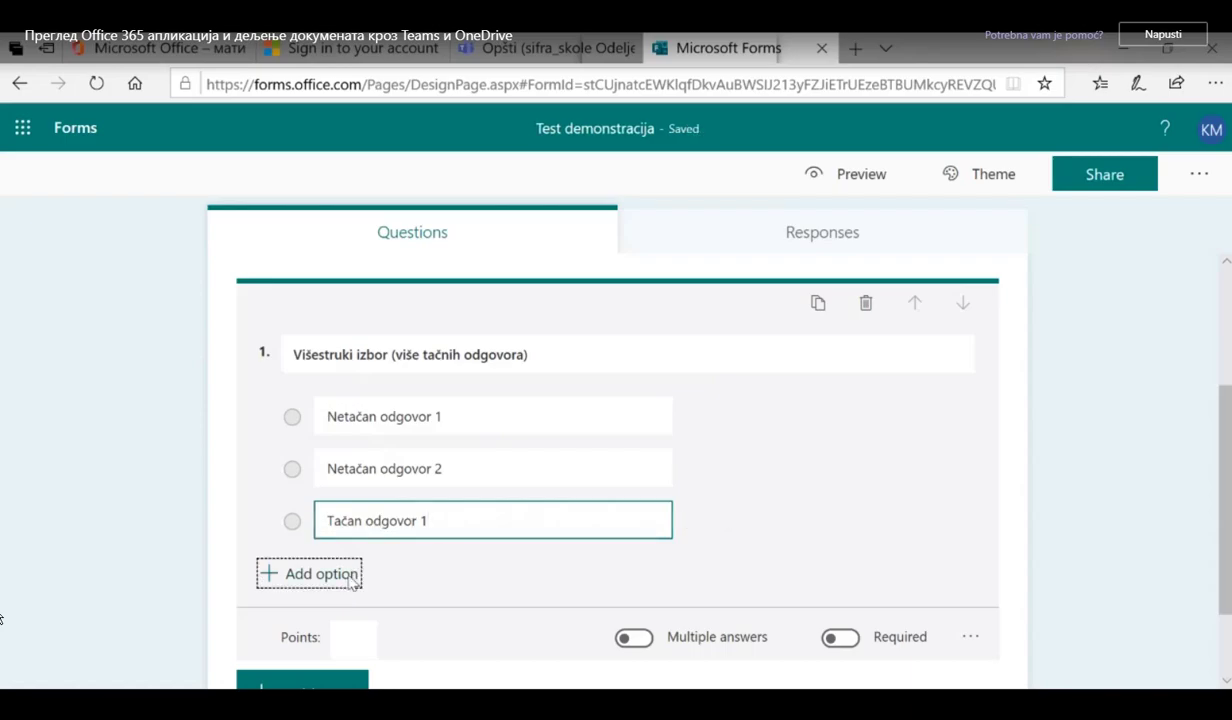
type("Tač")
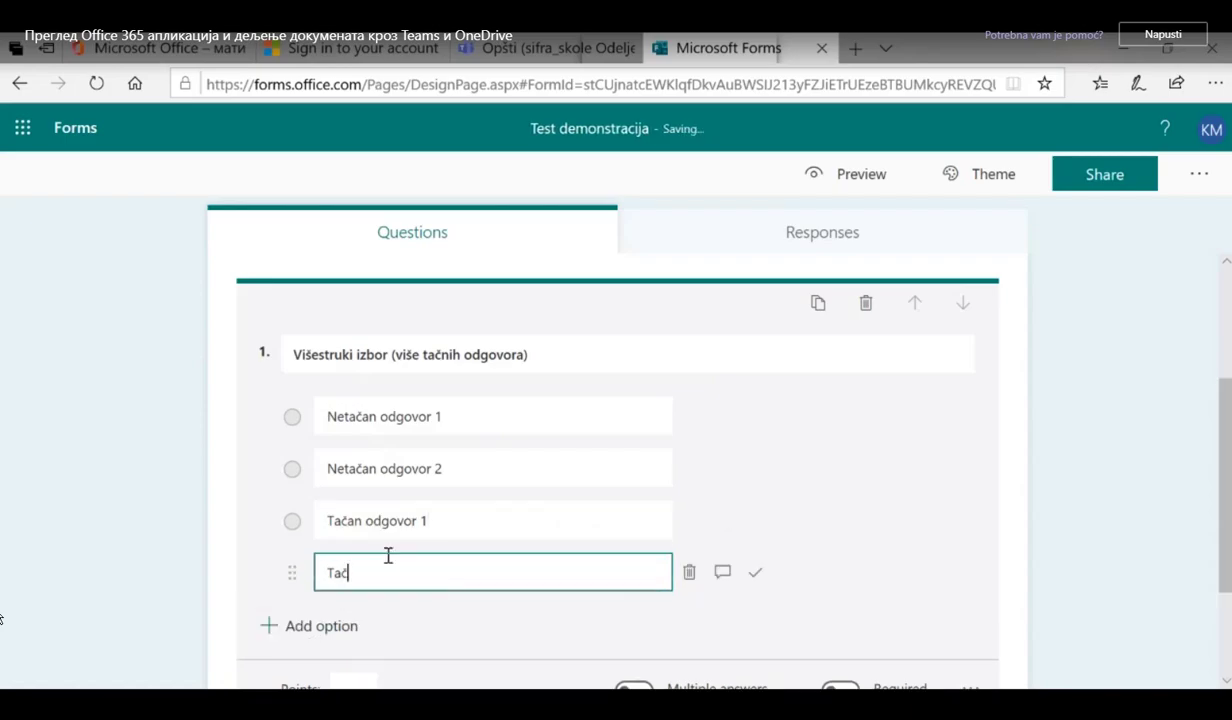
type("an odgovor 2")
Try to mark both "Tačan odgovor 1" and "Tačan odgovor 2" as correct answers to the choice question.
mouse_move(760, 531)
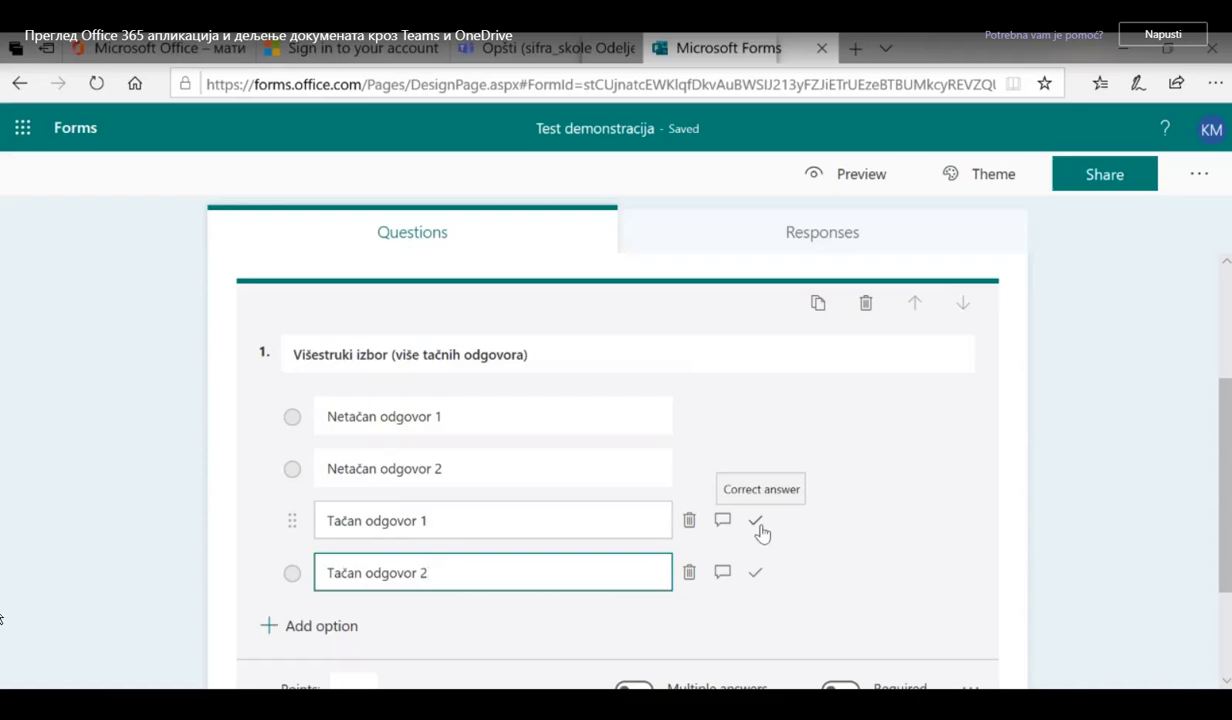
left_click(757, 524)
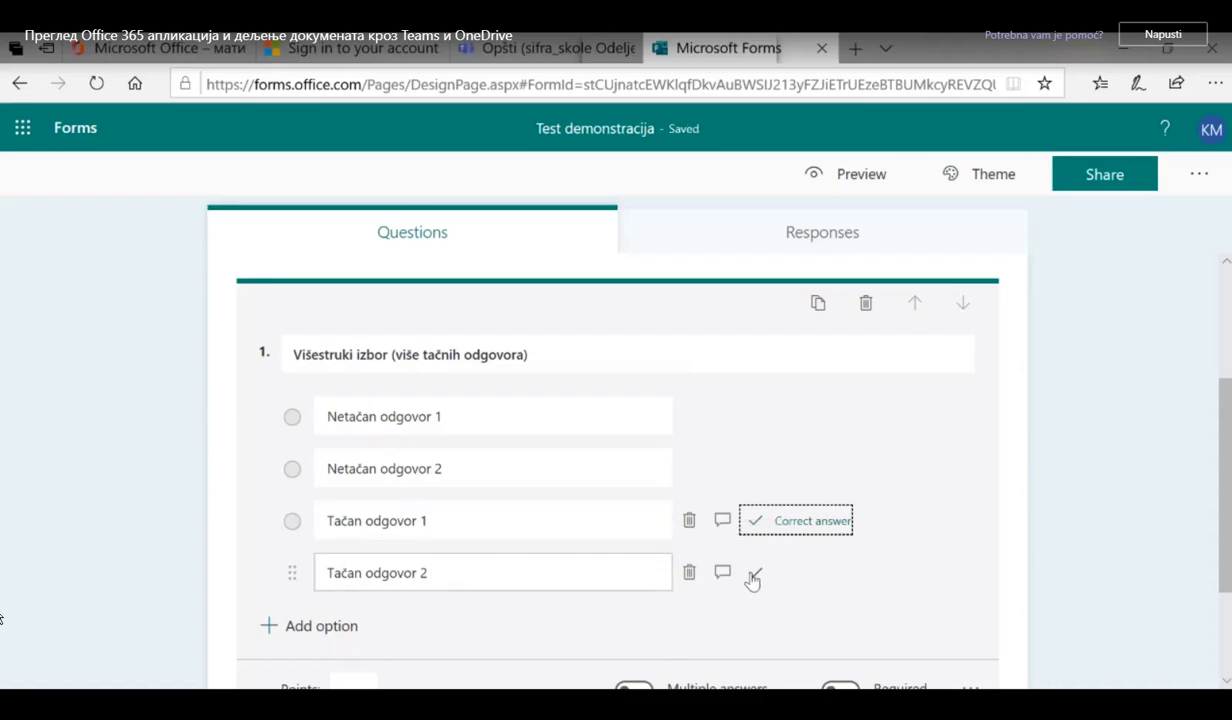
left_click(752, 578)
scroll(718, 540, "down", 1)
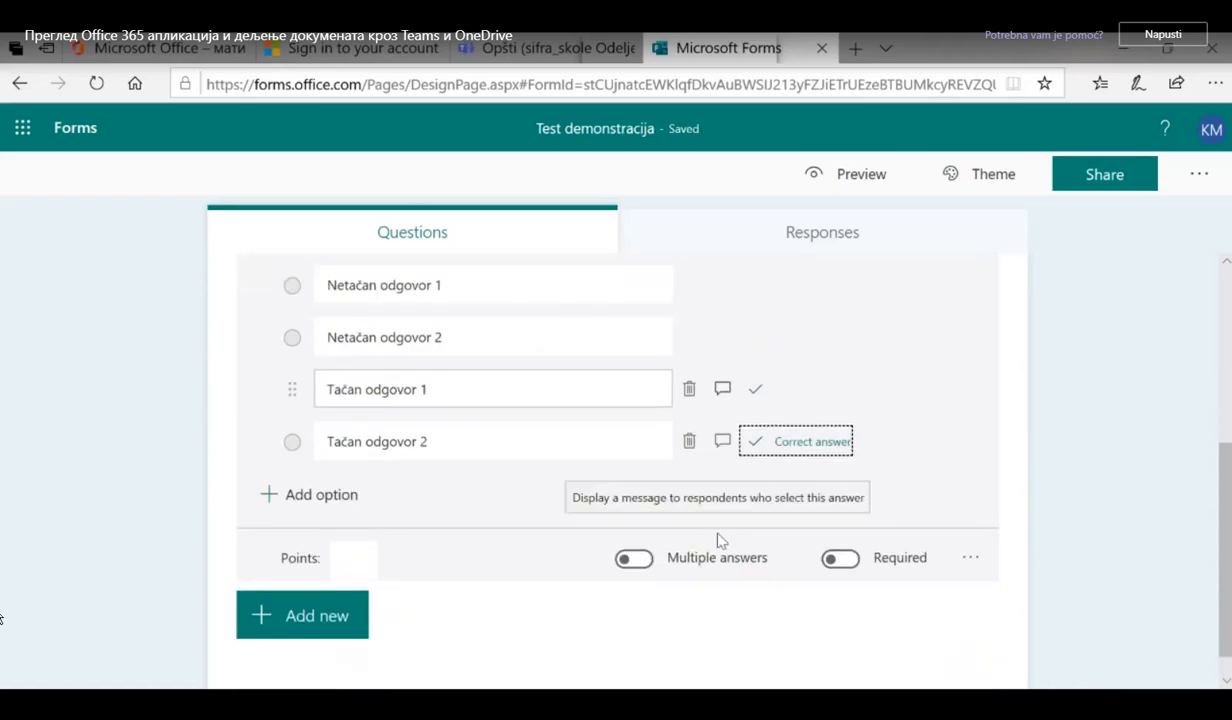
Set the choice question's points to 20 and look over the finished question.
left_click(356, 556)
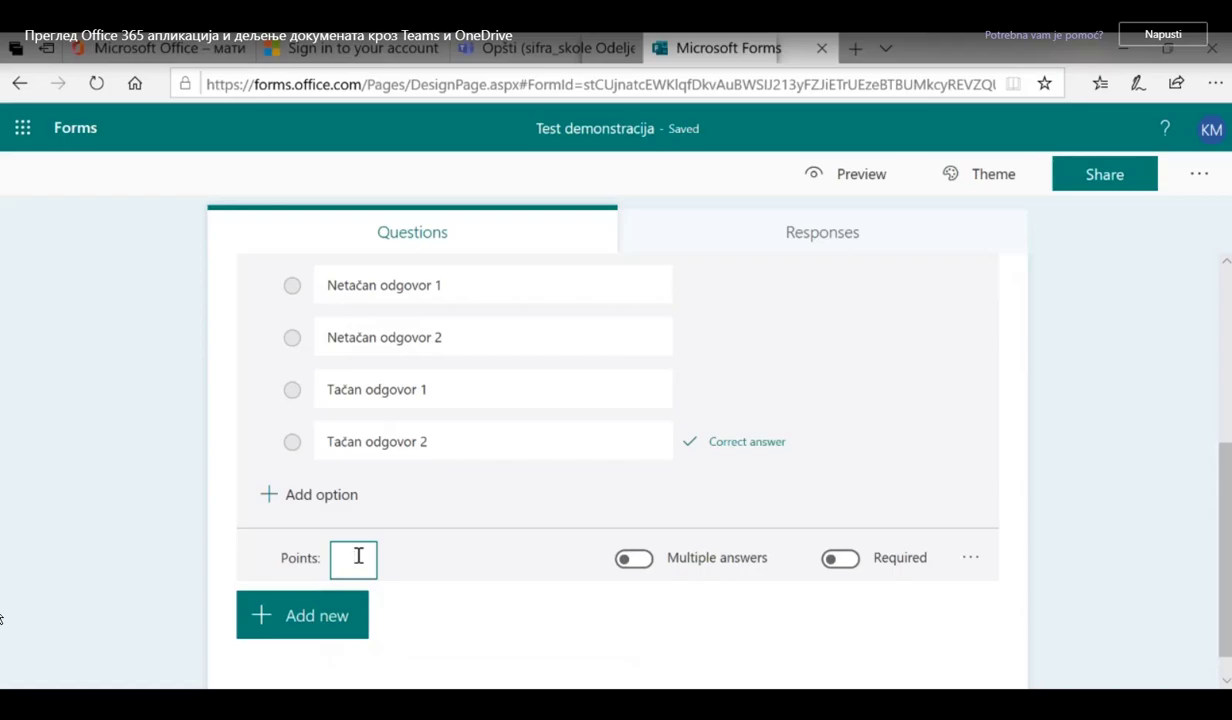
type("20")
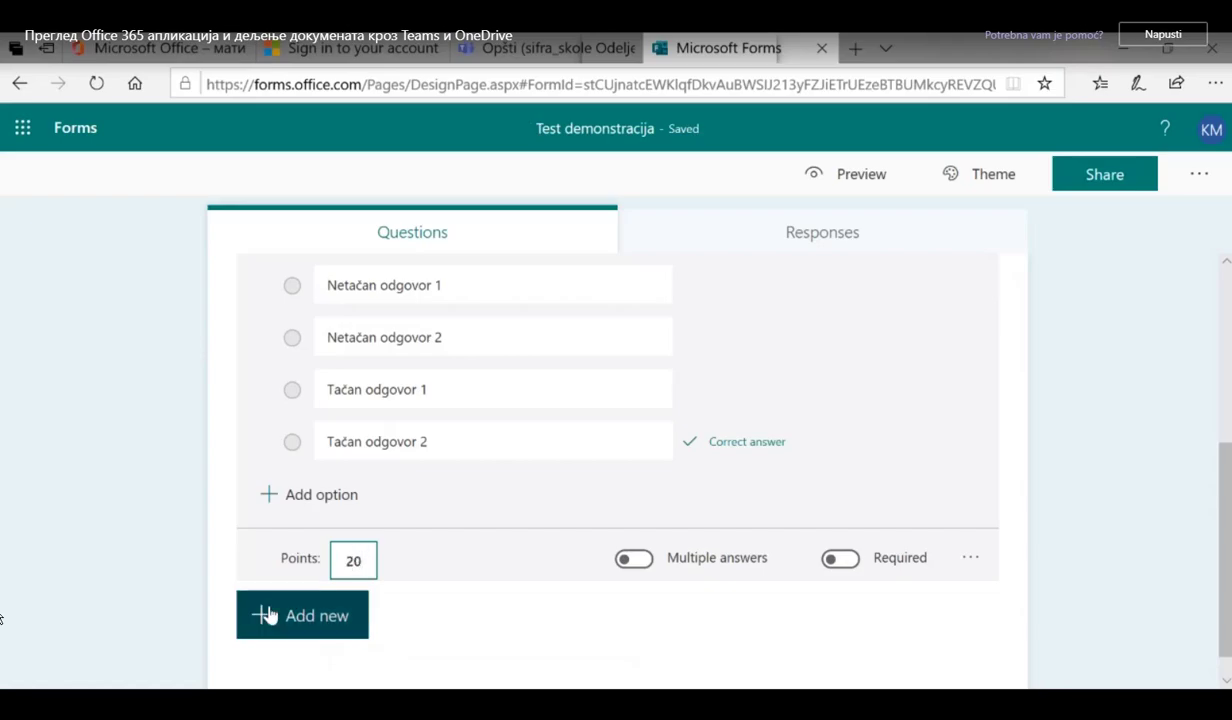
scroll(668, 514, "up", 2)
scroll(668, 510, "up", 2)
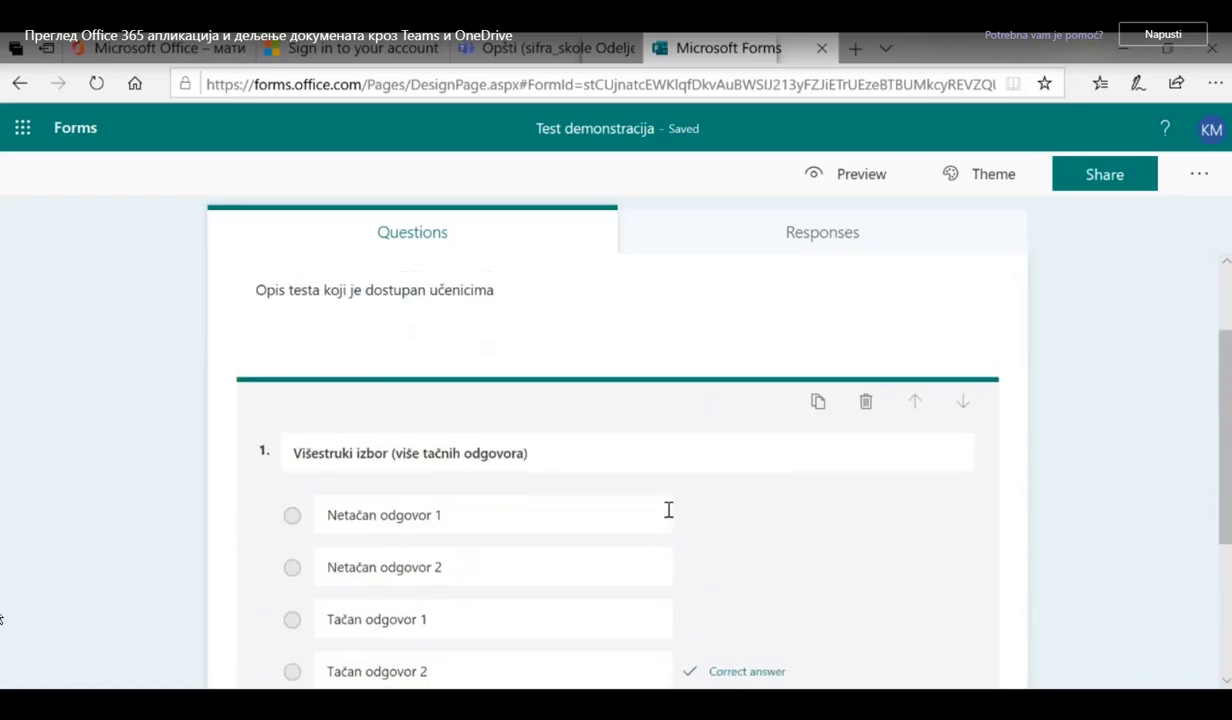
scroll(668, 510, "down", 4)
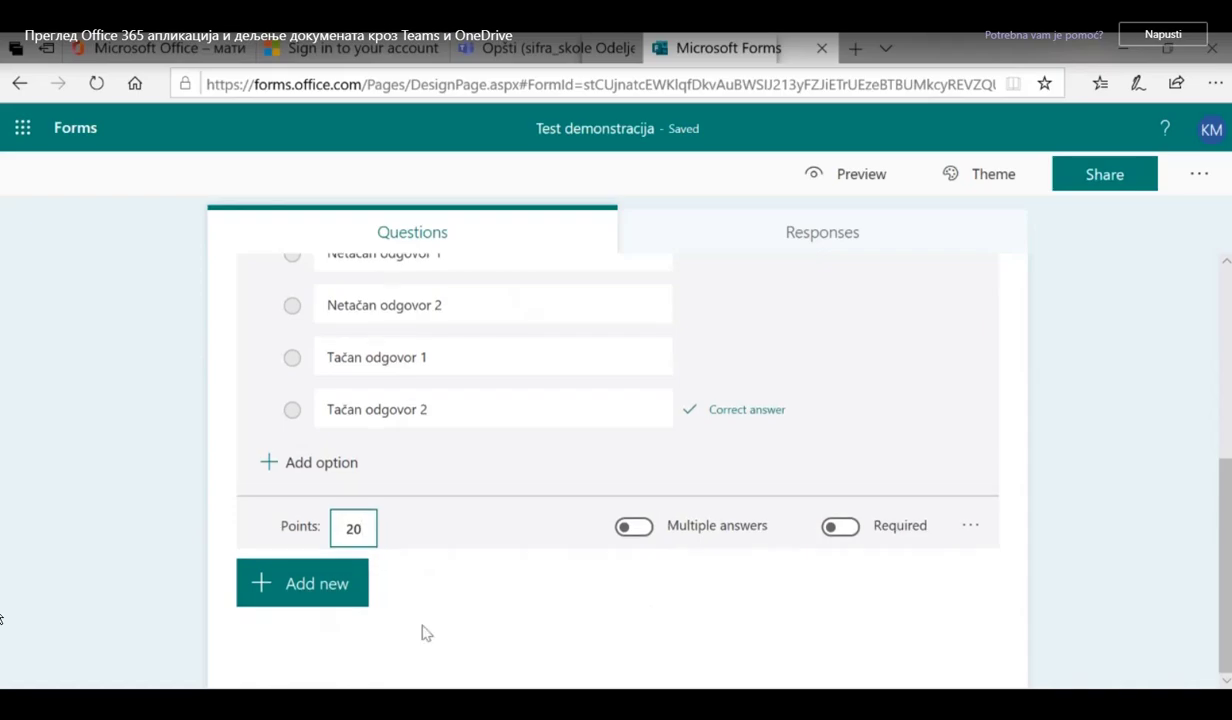
Add a text question titled Unesi "tekst" below the choice question, dismissing the branching tip.
left_click(308, 586)
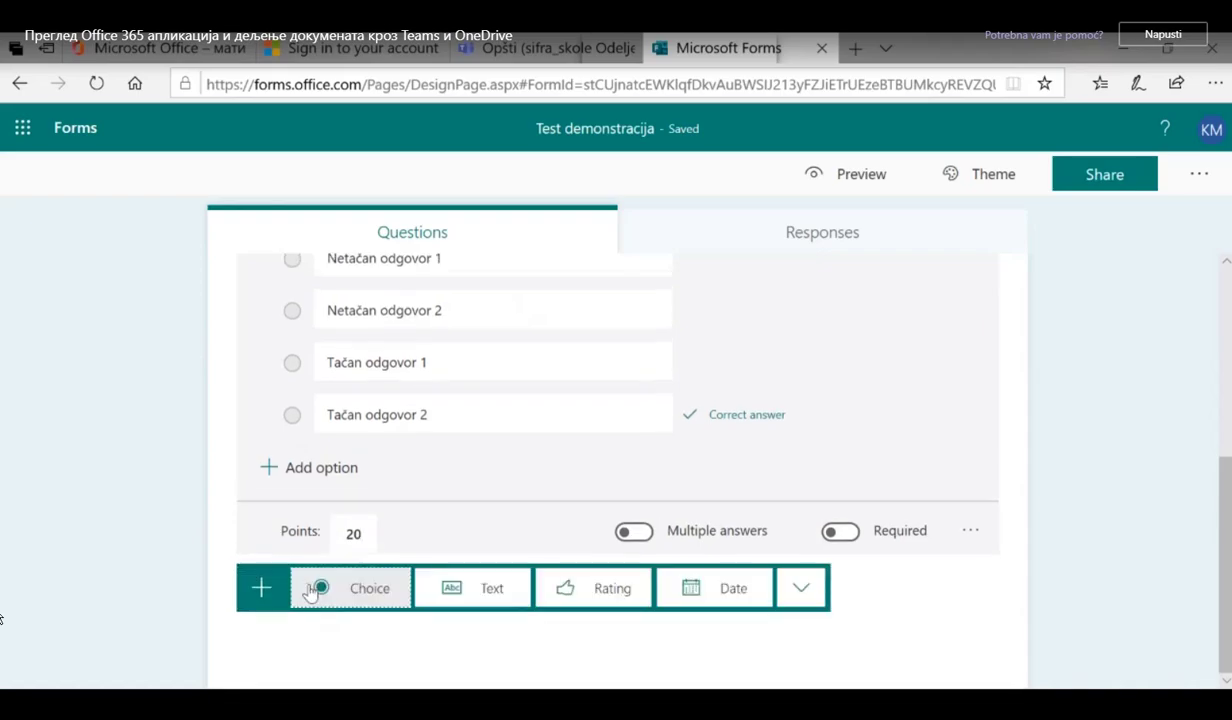
left_click(511, 599)
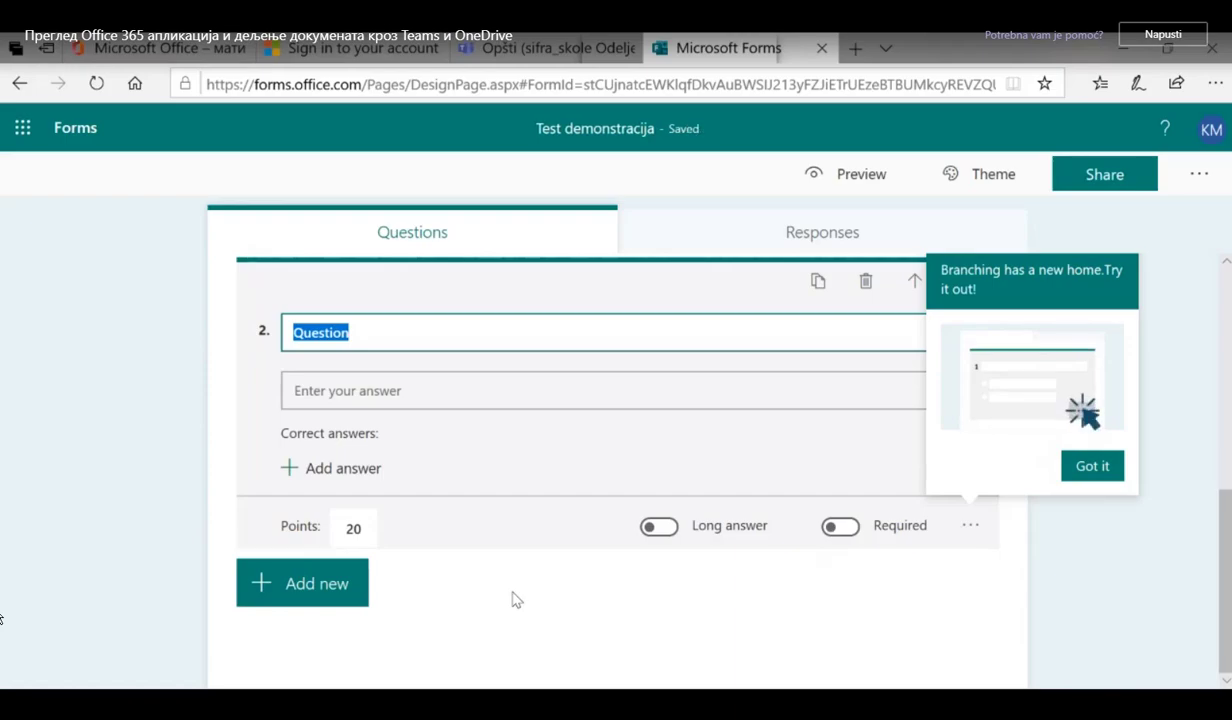
left_click(1092, 466)
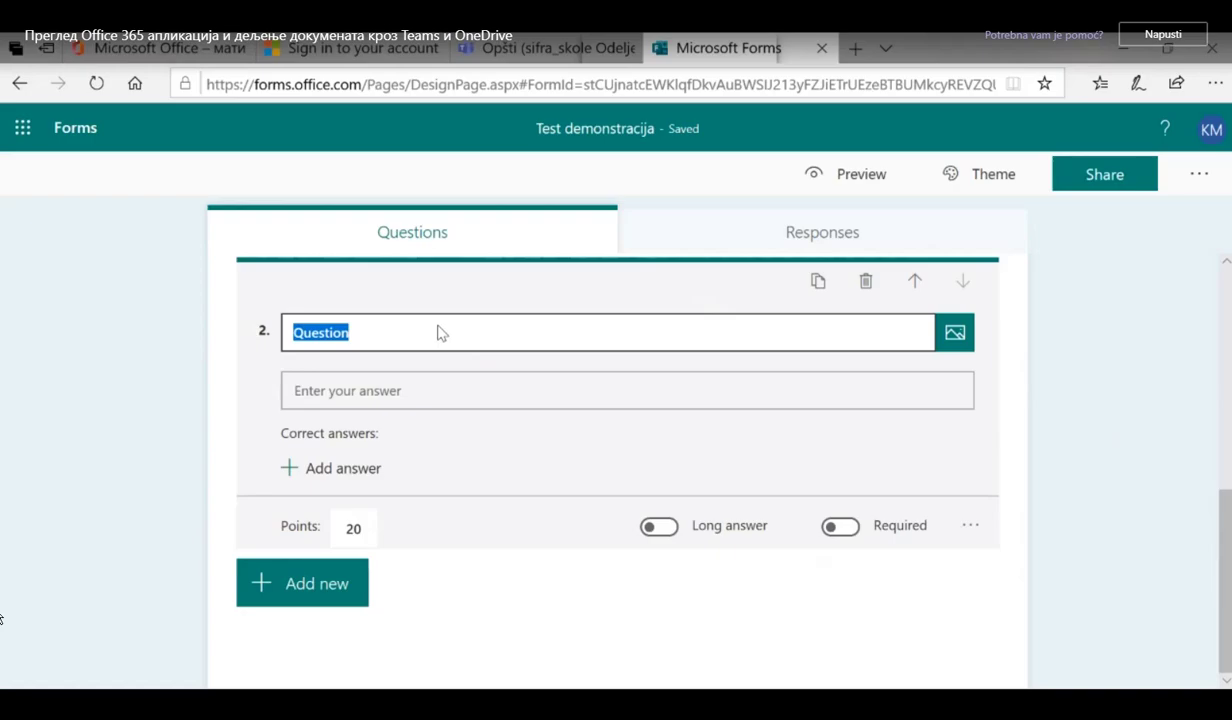
left_click(555, 322)
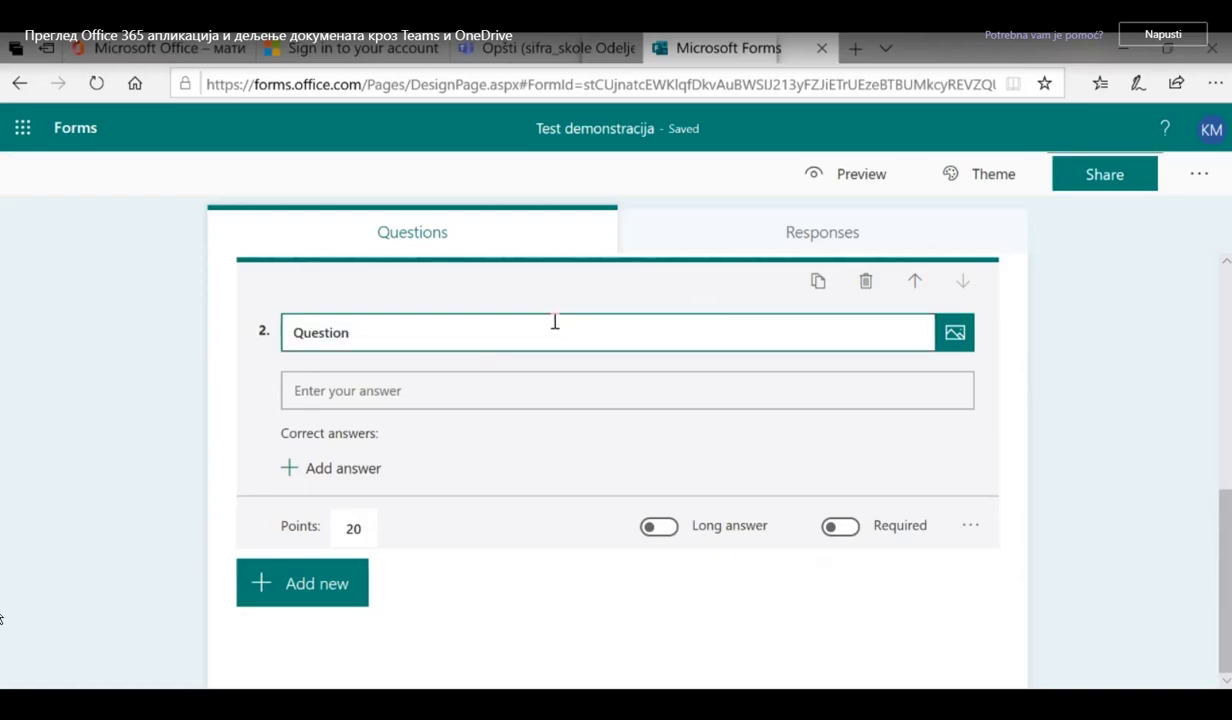
key("BackSpace")
key("BackSpace")
key("BackSpace")
key("BackSpace")
key("BackSpace")
key("BackSpace")
key("BackSpace")
key("BackSpace")
type("Unes")
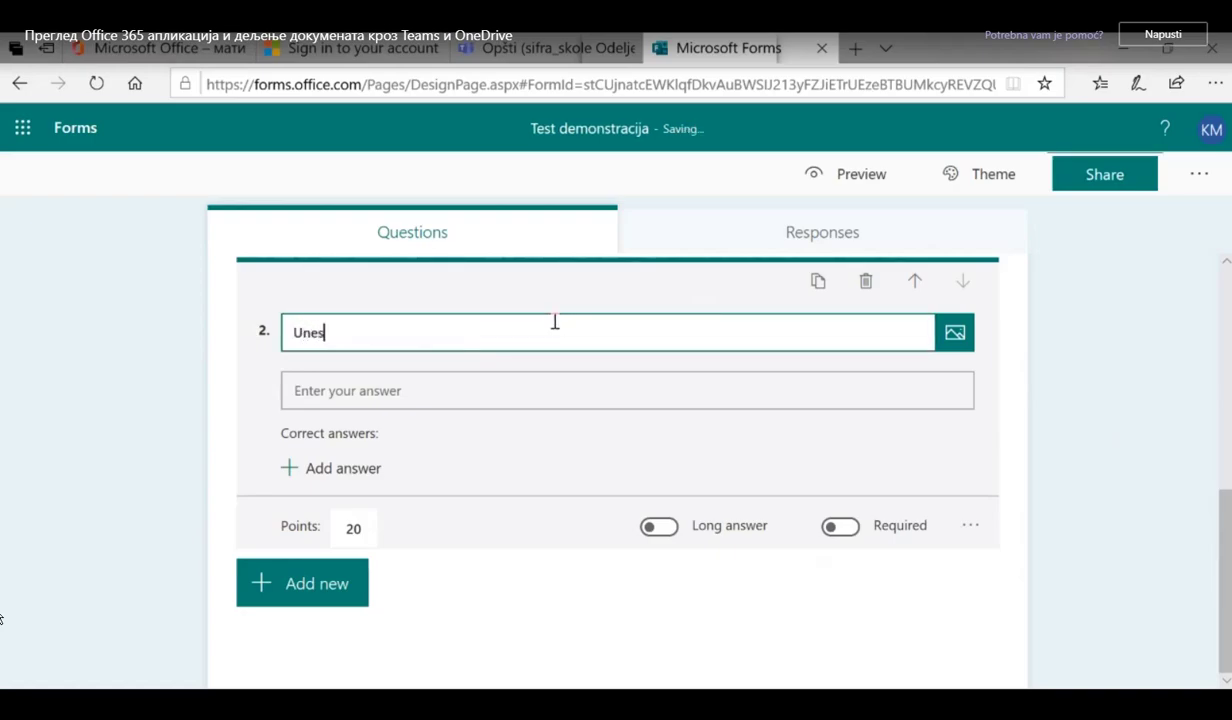
type("i \"teks")
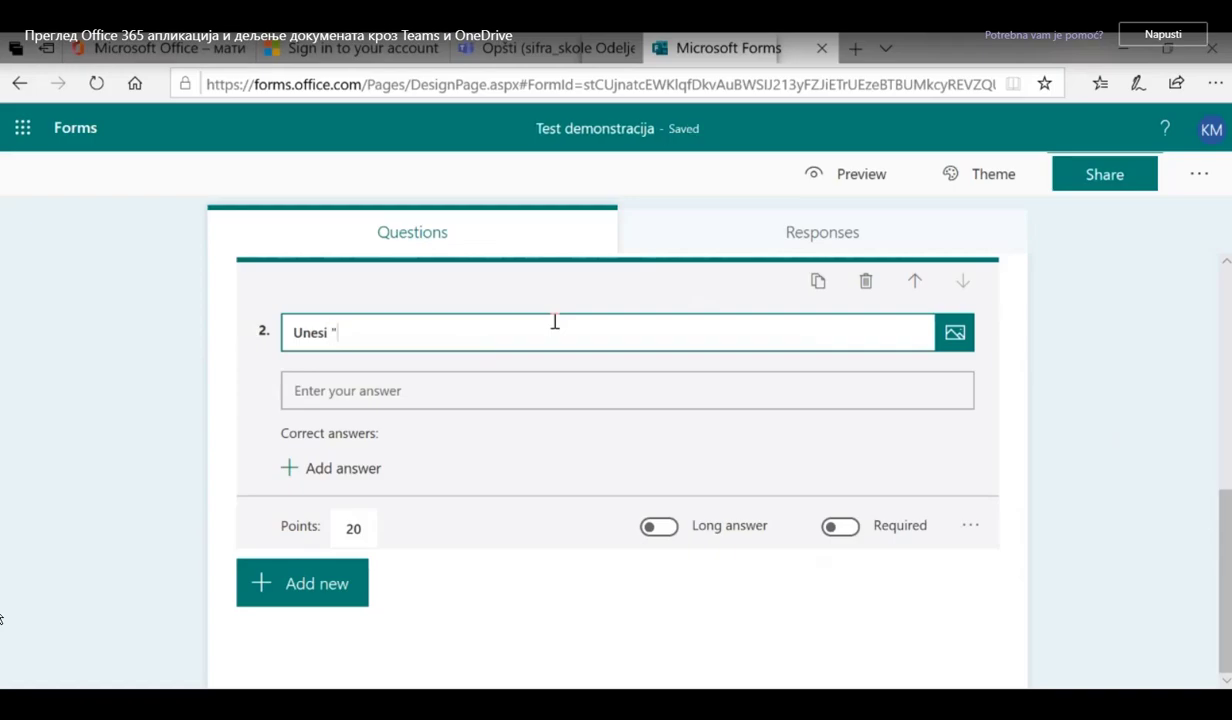
type("t")
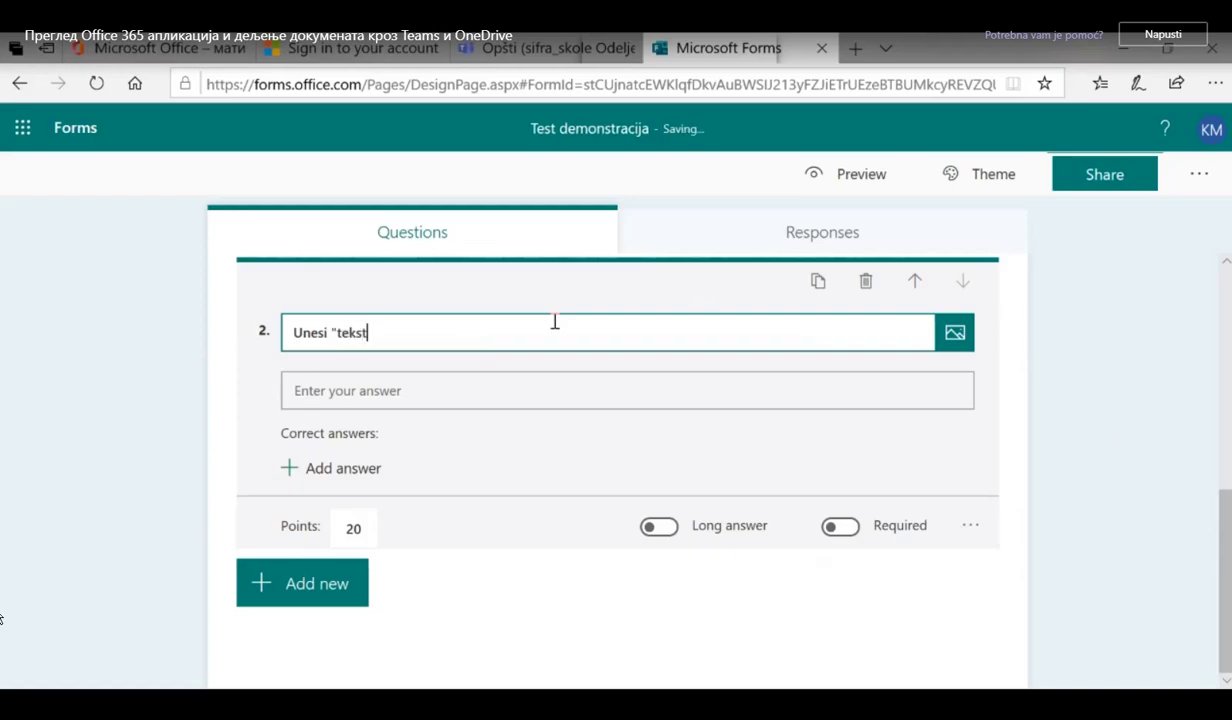
type("\"")
Add "tekst" and its Cyrillic form "текст" as the correct answers to the text question.
left_click(371, 476)
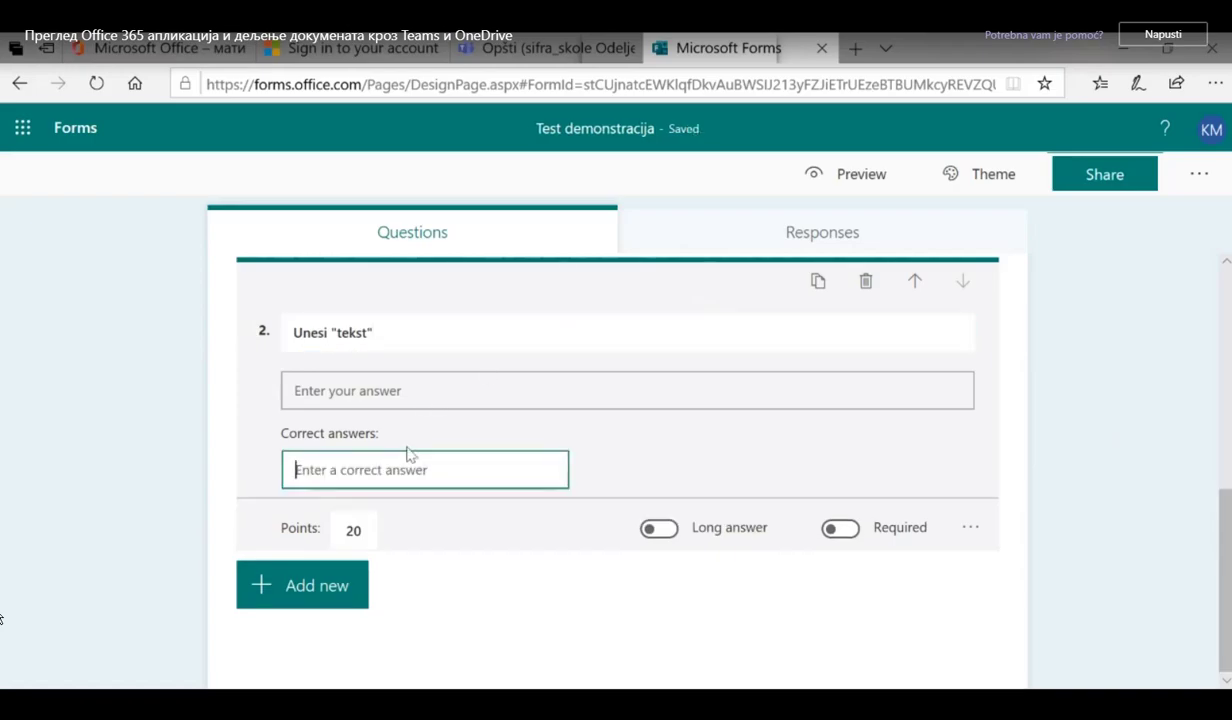
type("teks")
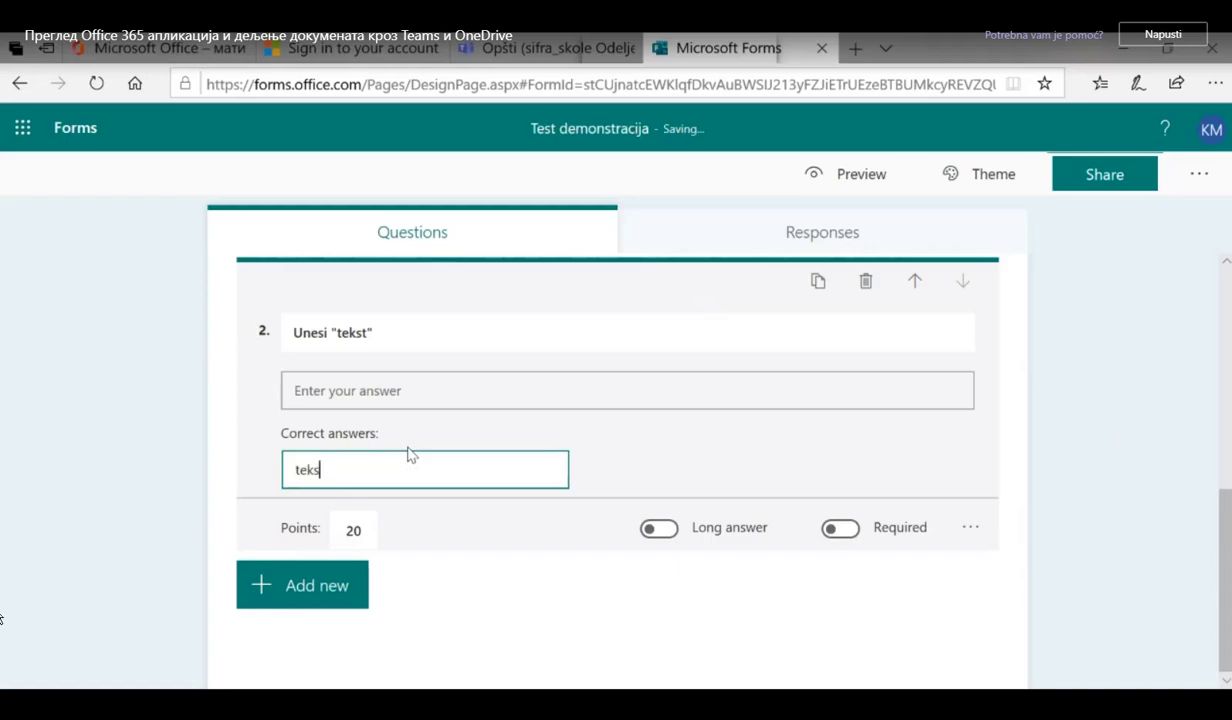
type("t")
left_click(755, 470)
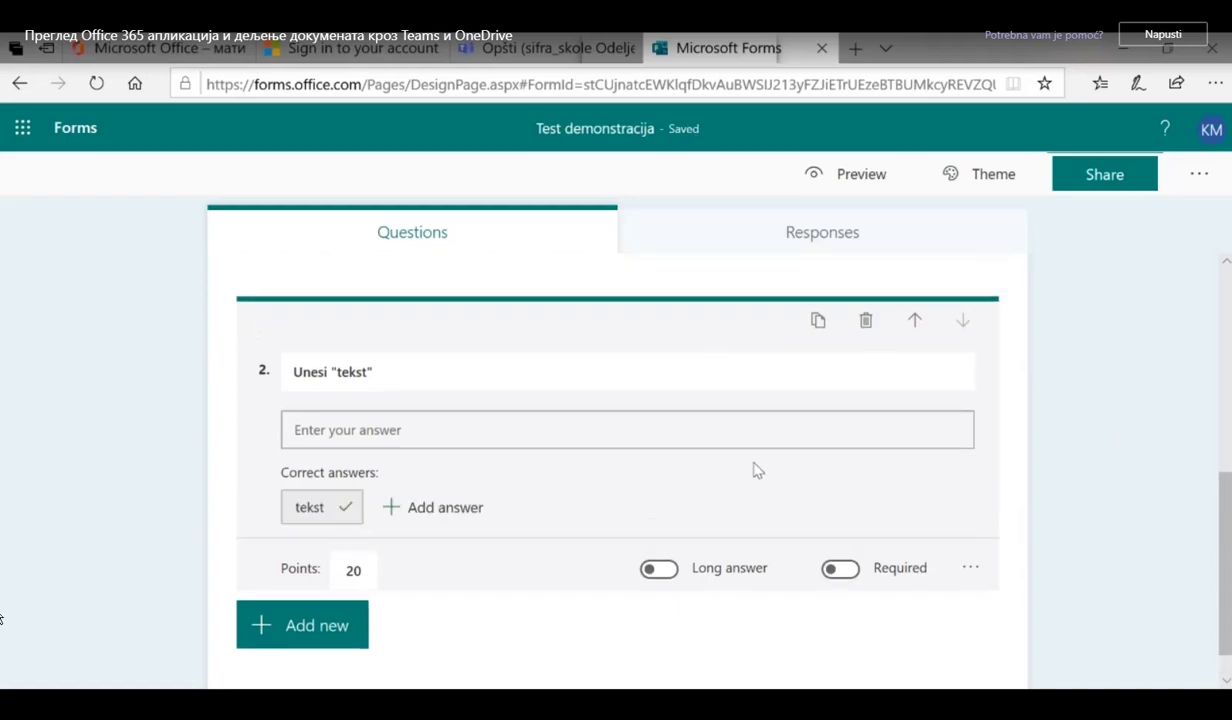
left_click(432, 510)
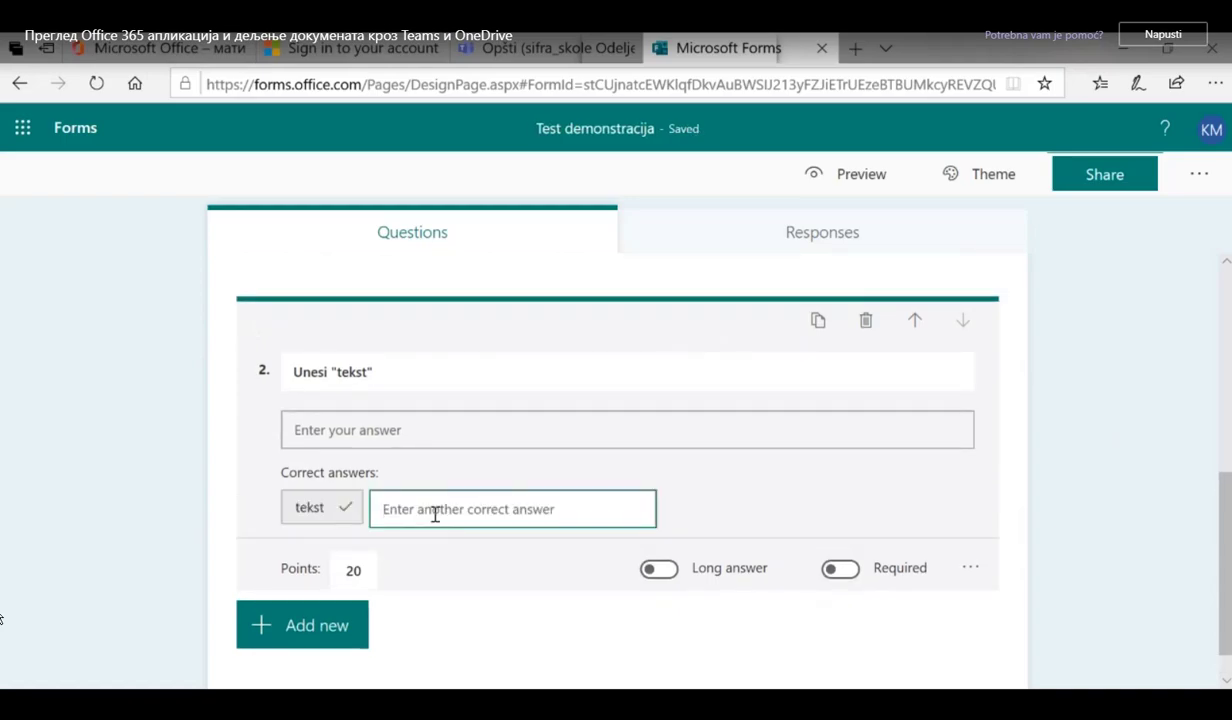
type("te")
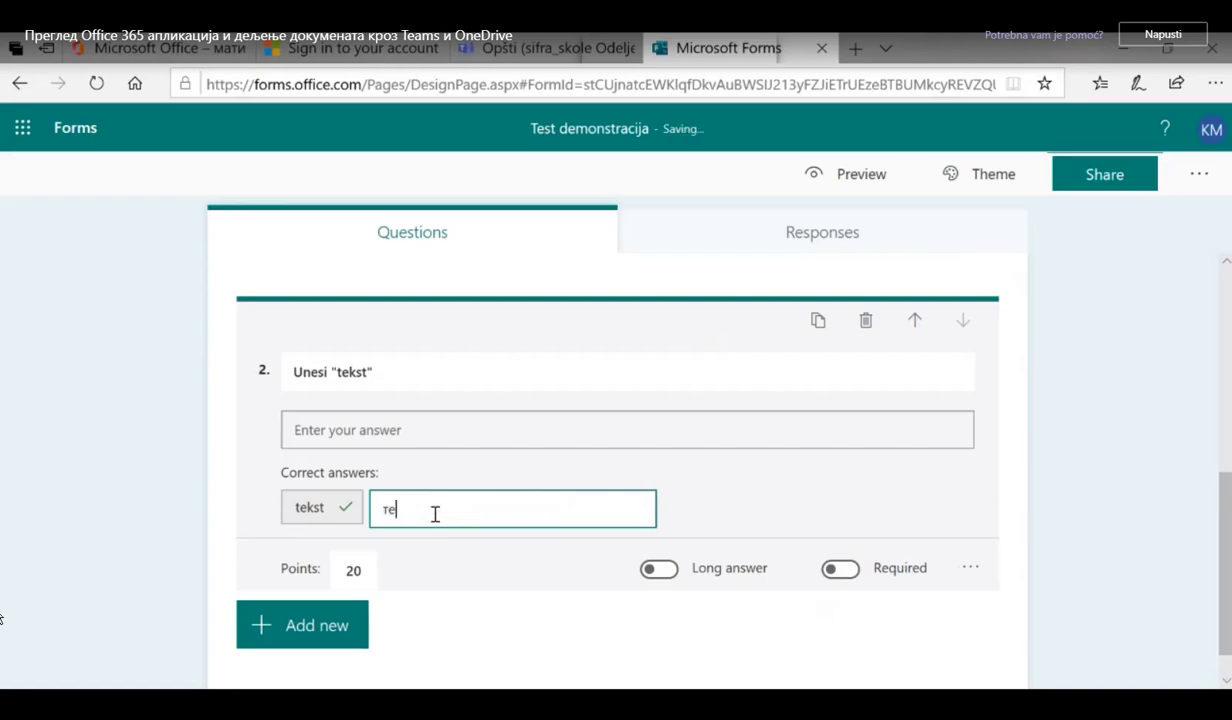
type("кст")
key("Return")
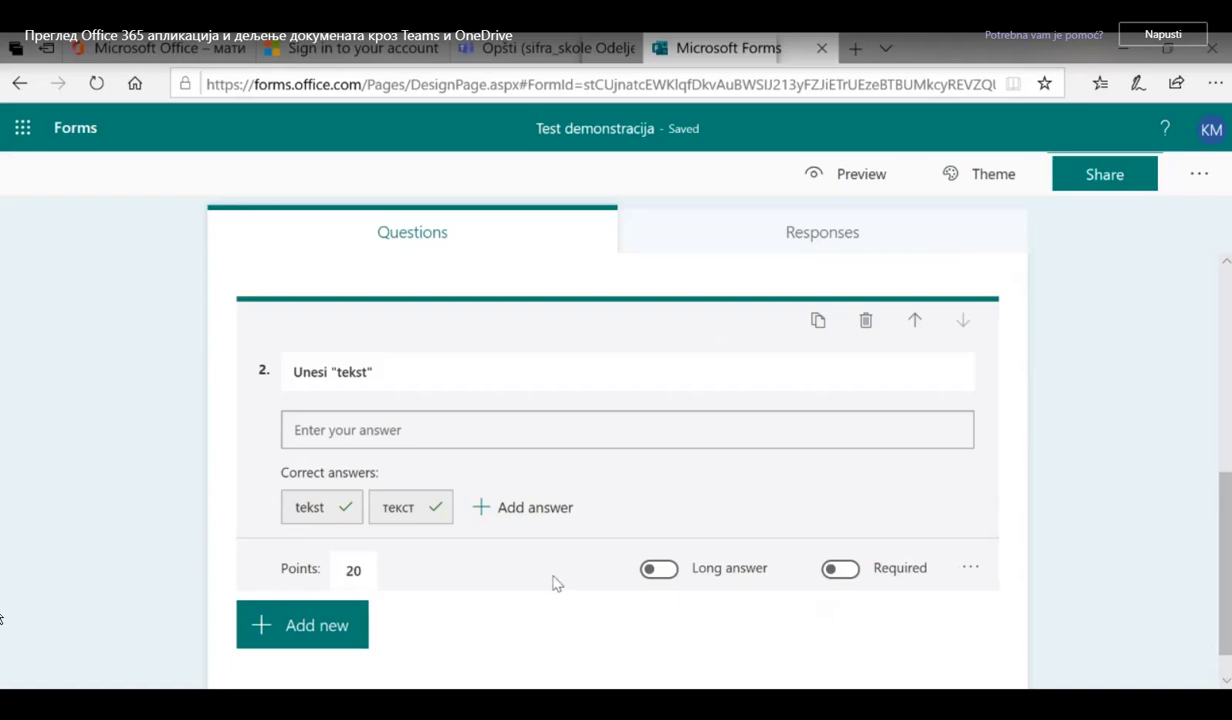
Add a rating question titled "Да ли је тест био тежак?" below the text question and view its available level counts.
scroll(473, 597, "down", 1)
left_click(330, 583)
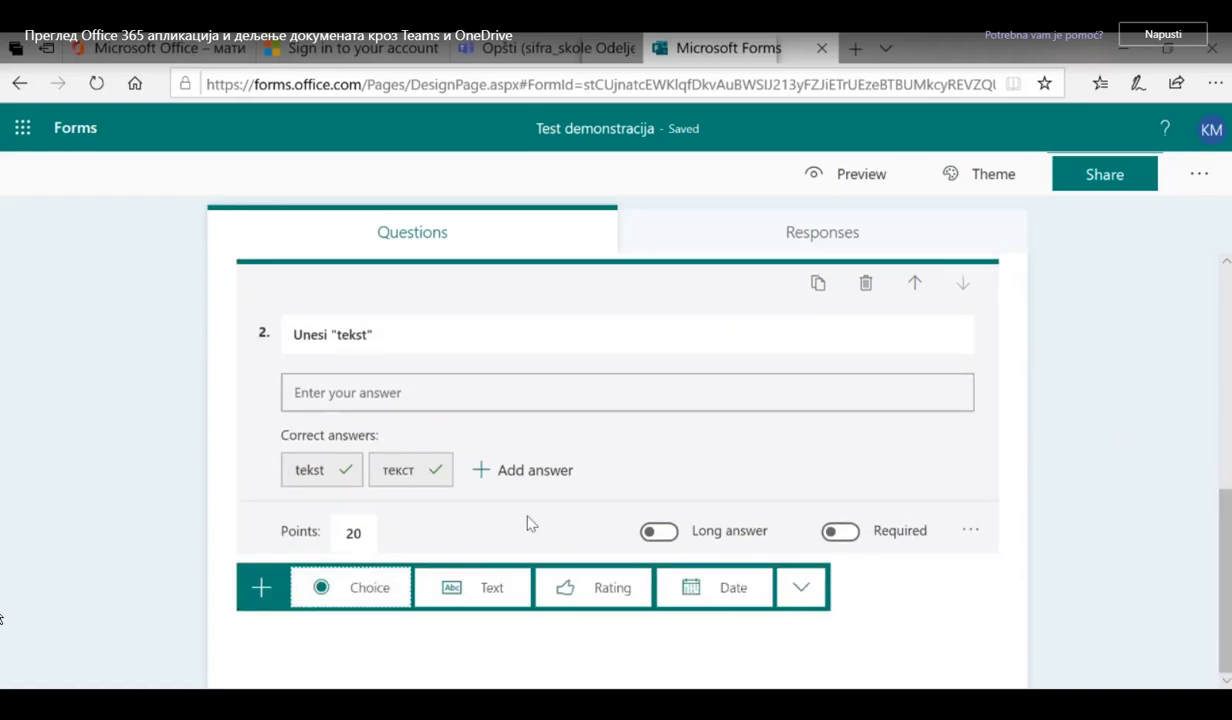
left_click(811, 603)
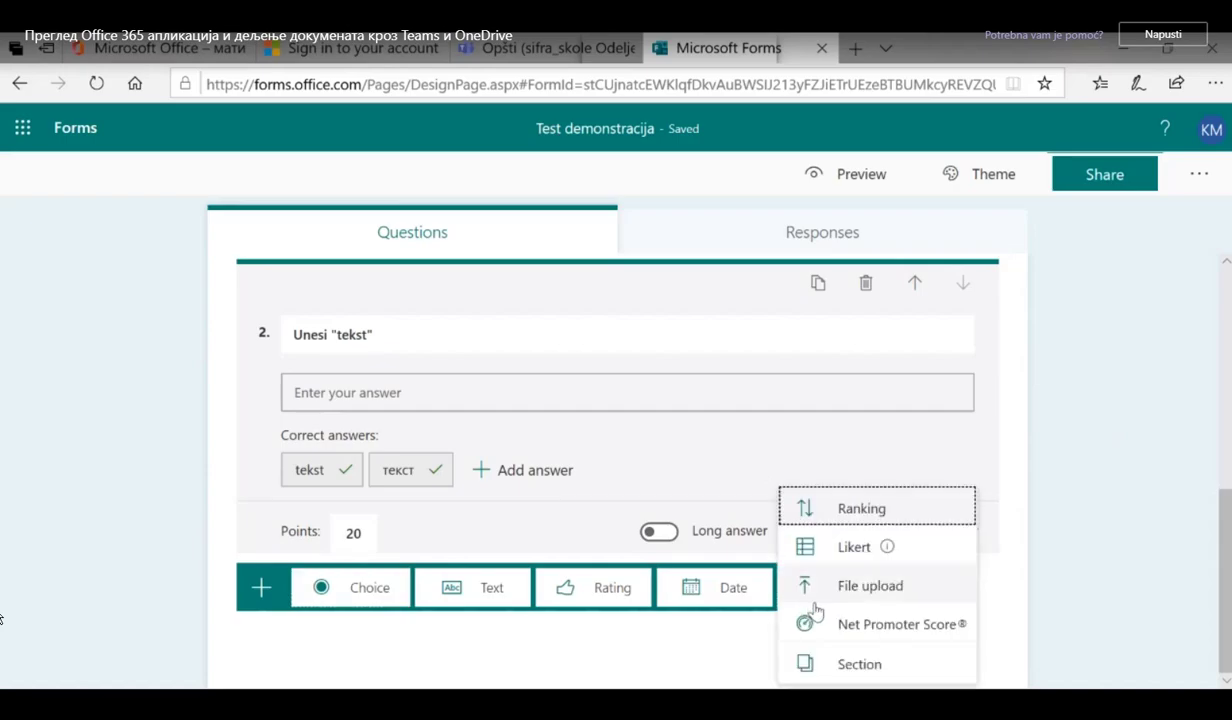
left_click(713, 643)
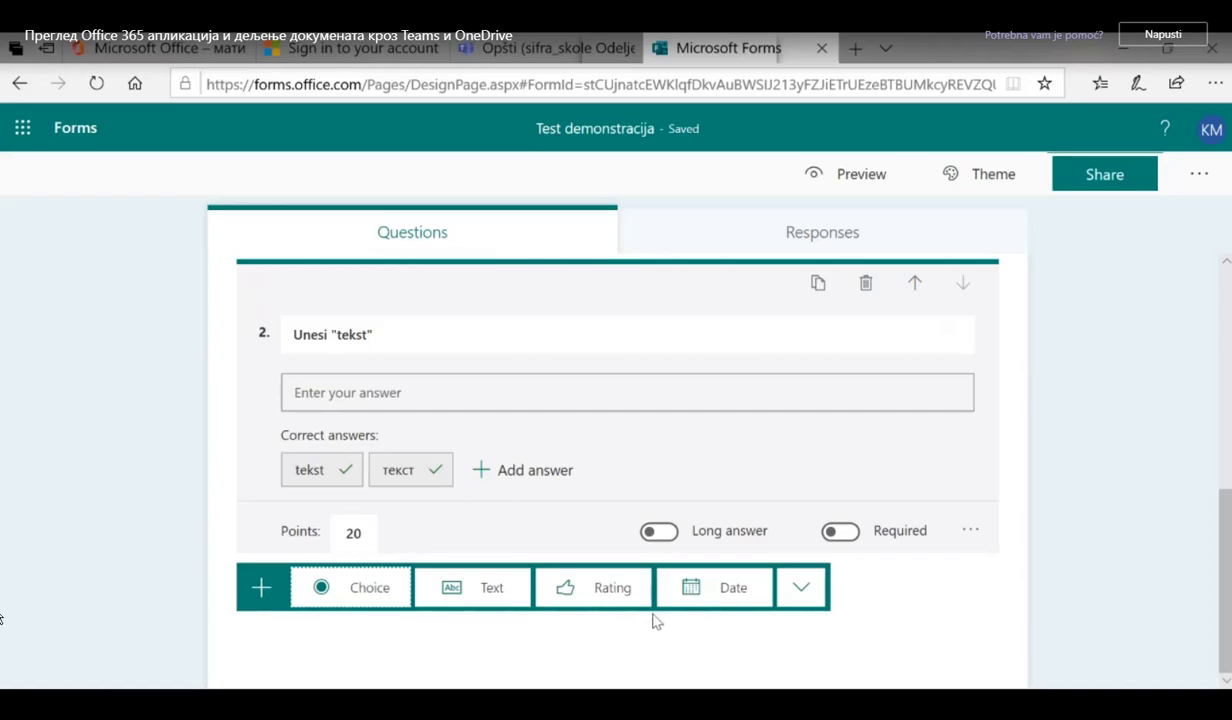
left_click(604, 589)
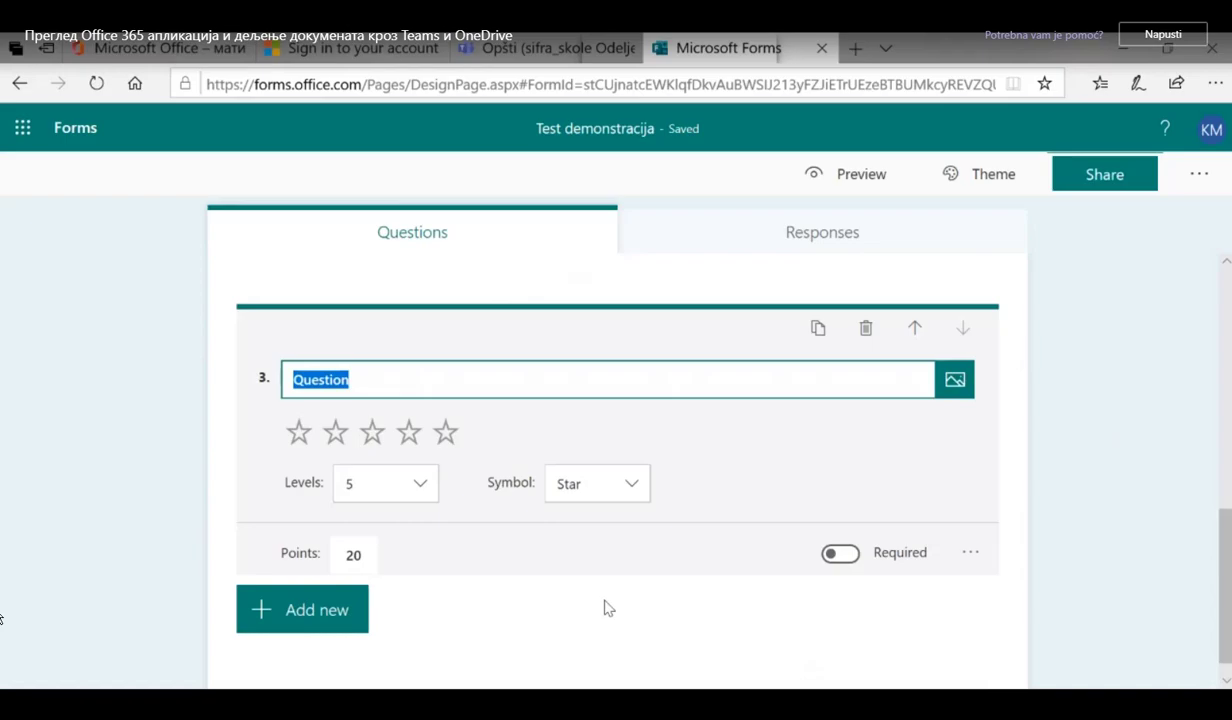
type("Да ")
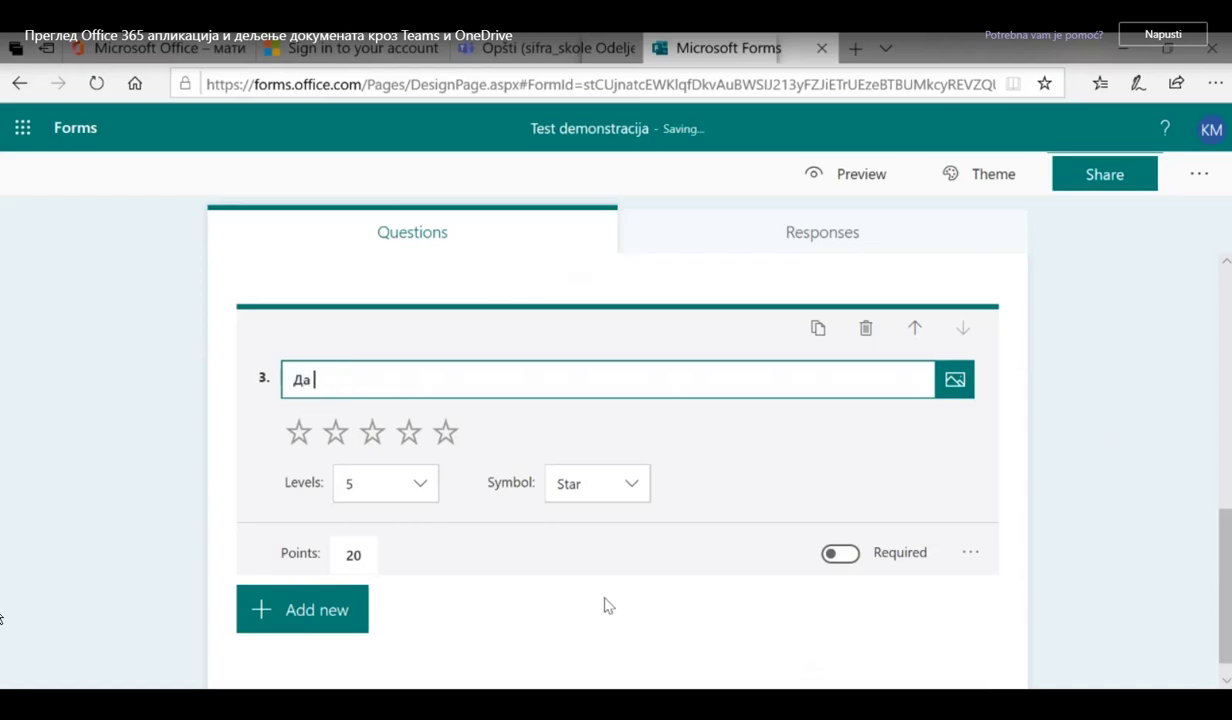
type("ли")
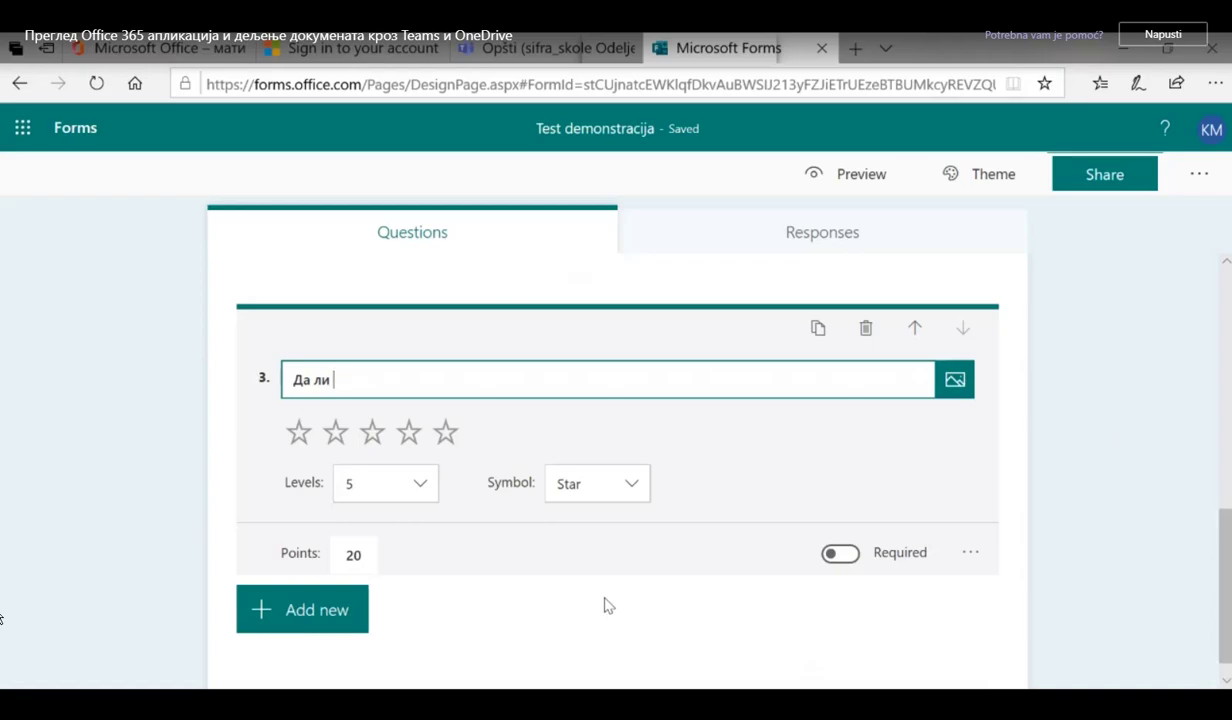
type("је те")
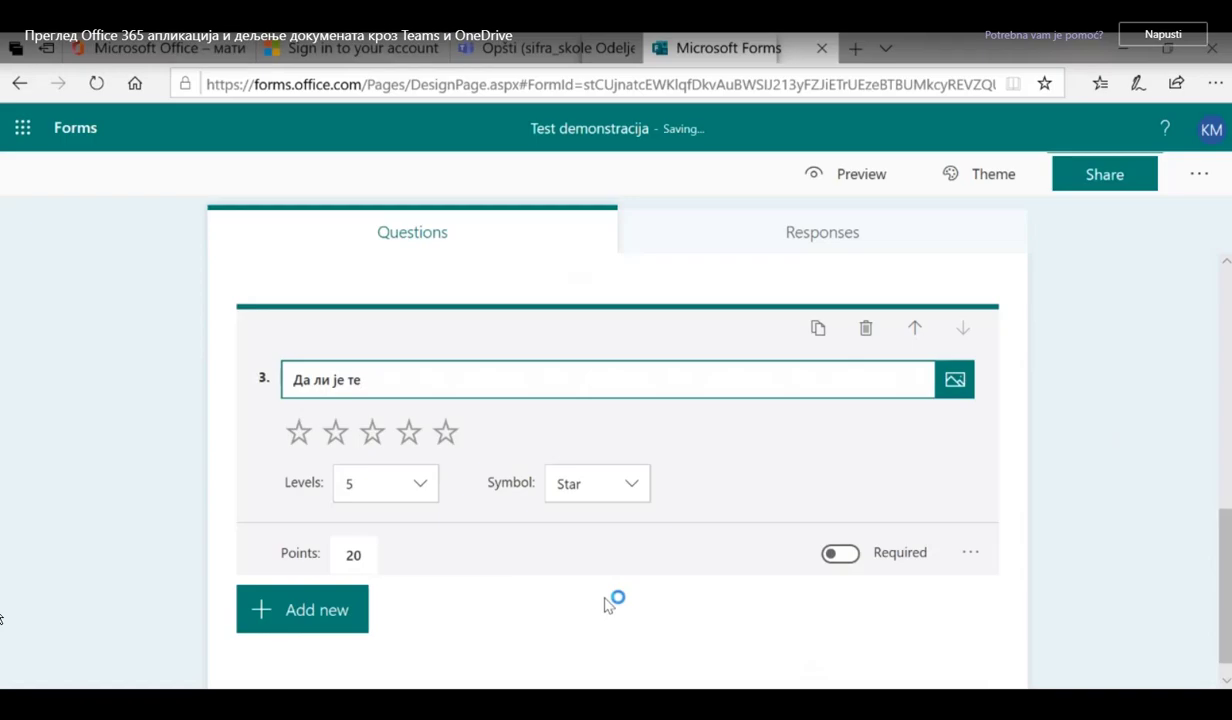
type("ст био тежак?")
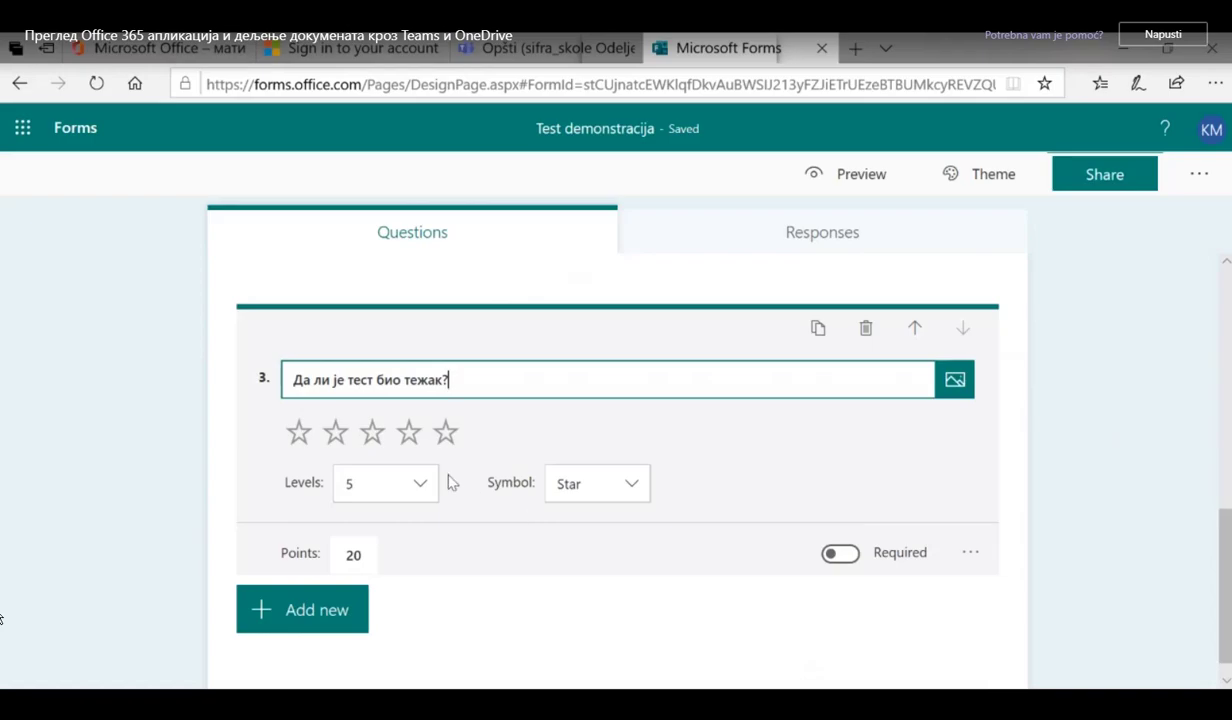
left_click(430, 494)
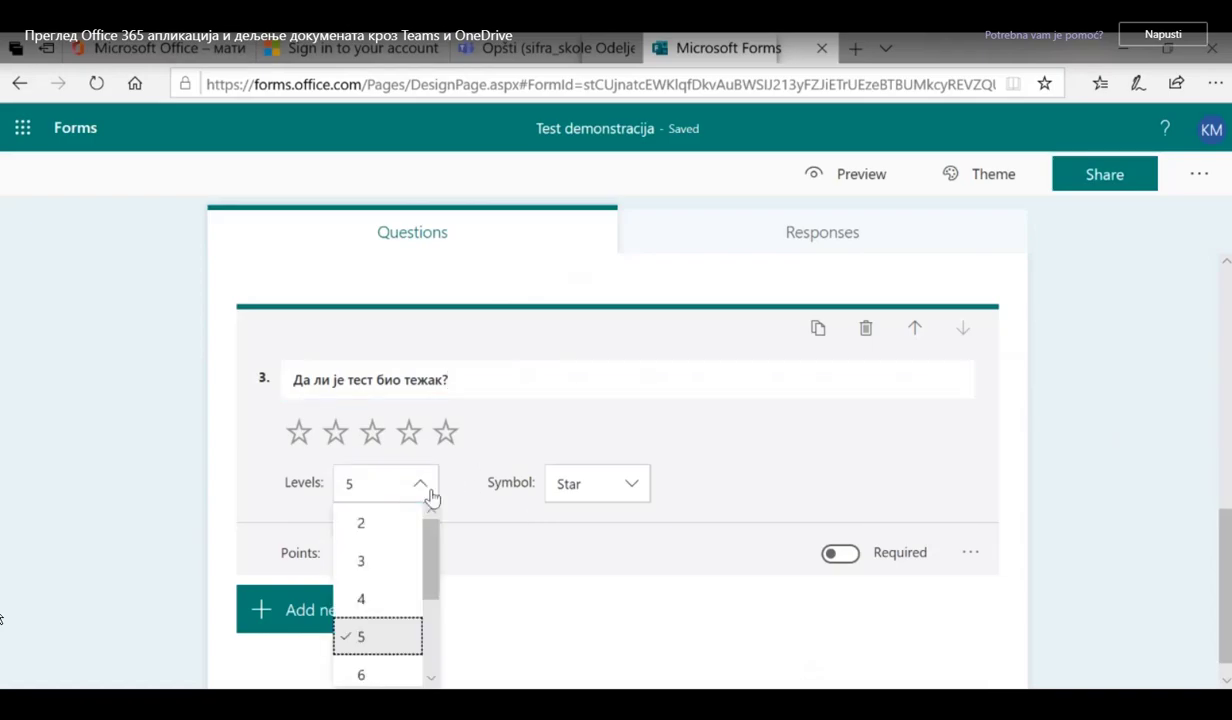
left_click(509, 430)
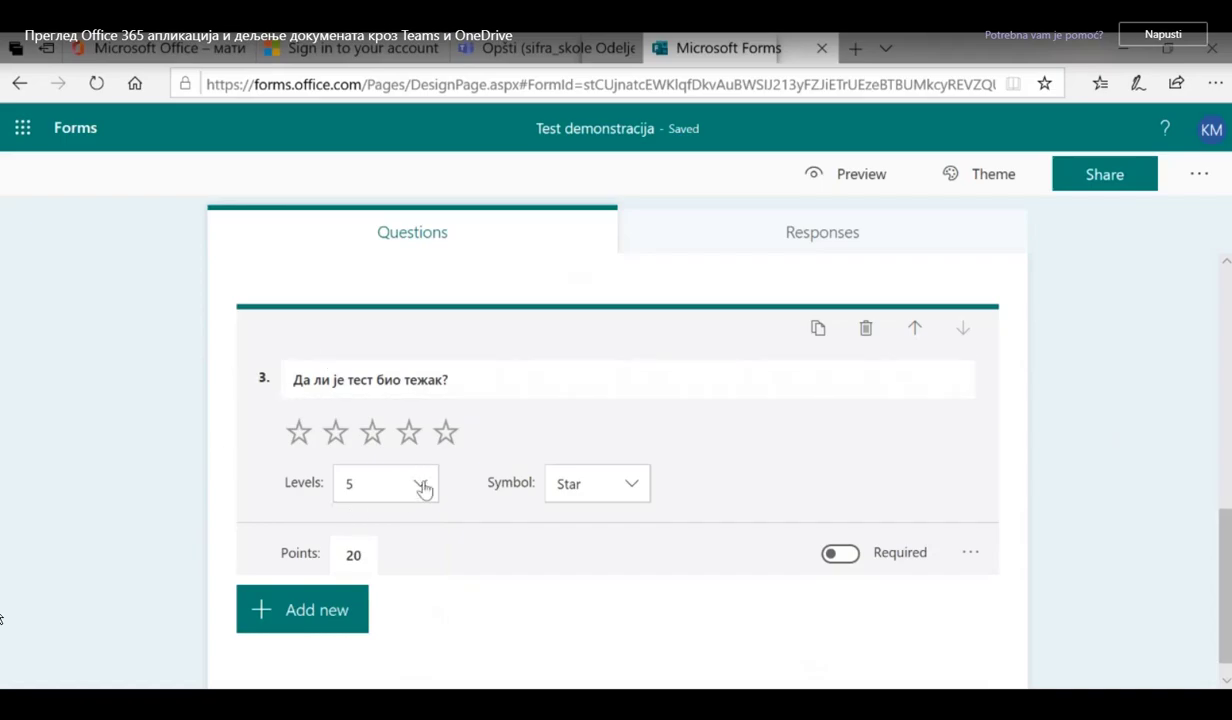
Set the rating question's points to 2 and review the form from its beginning.
scroll(507, 422, "down", 1)
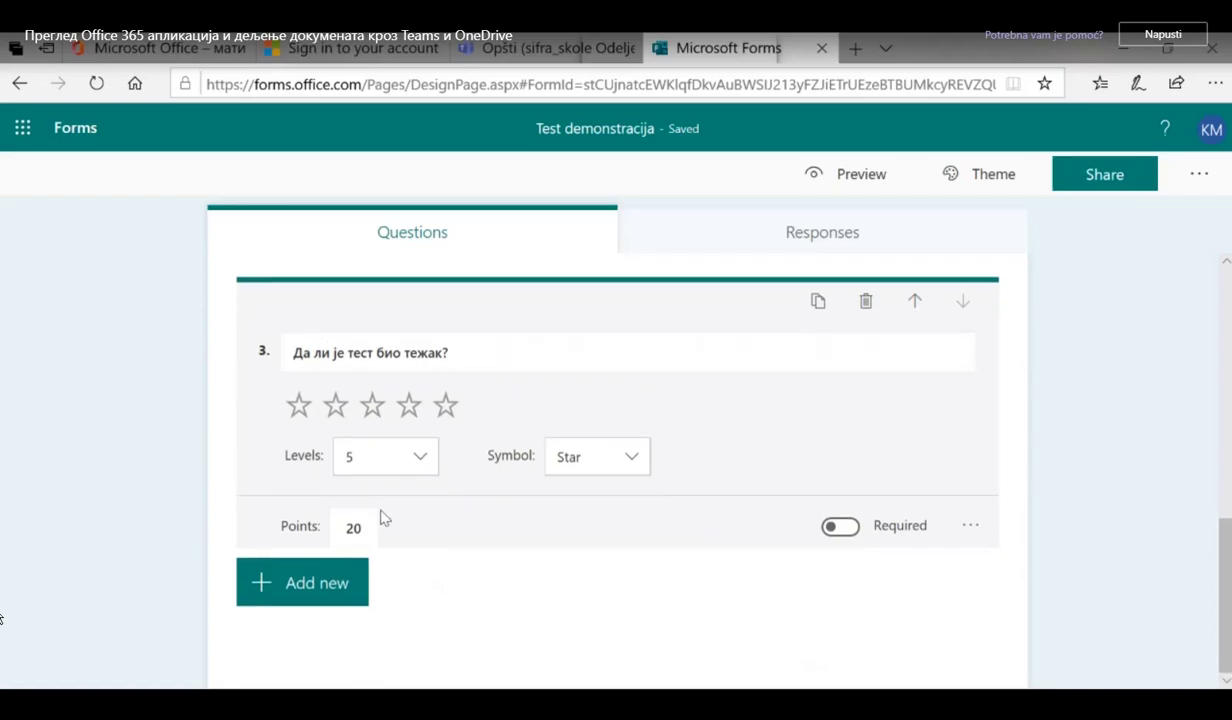
left_click(366, 520)
key("BackSpace")
key("BackSpace")
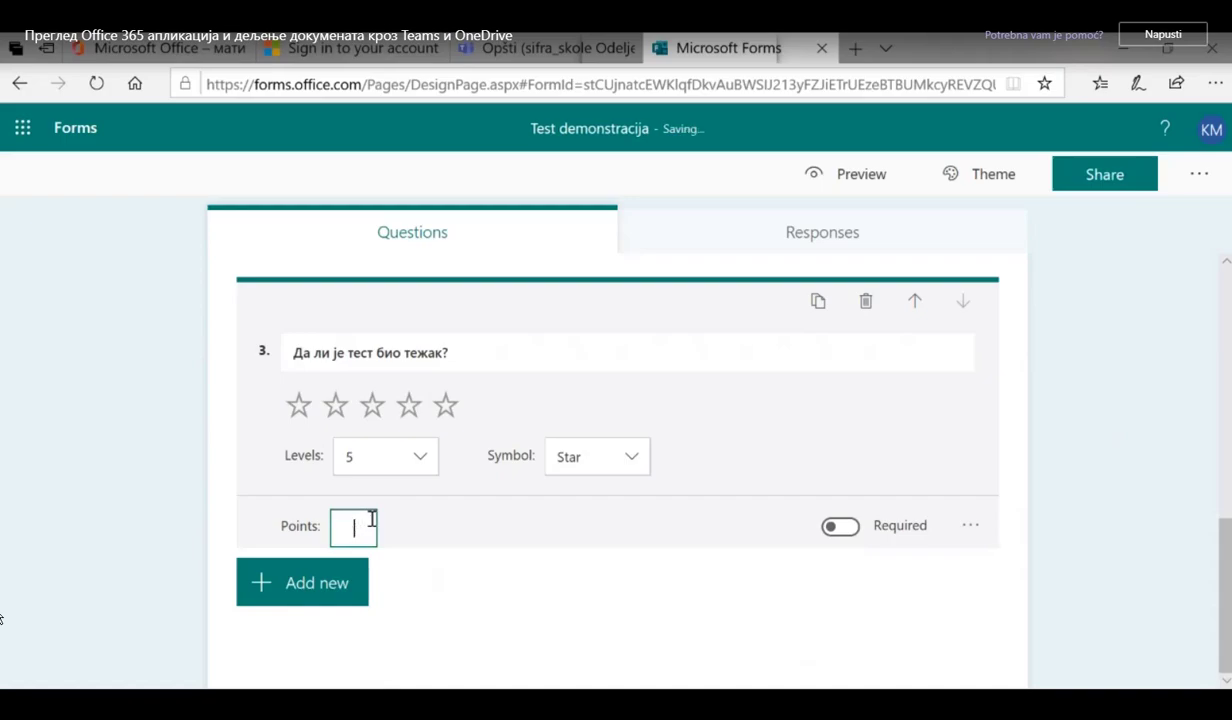
type("0")
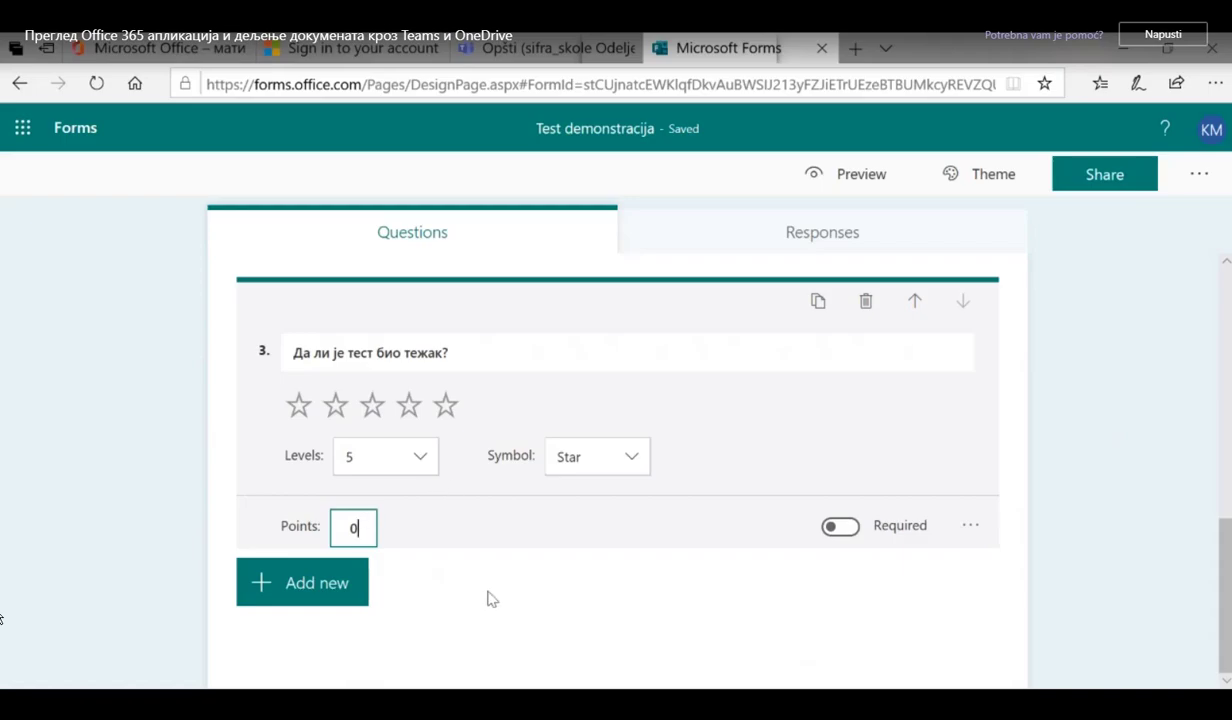
key("BackSpace")
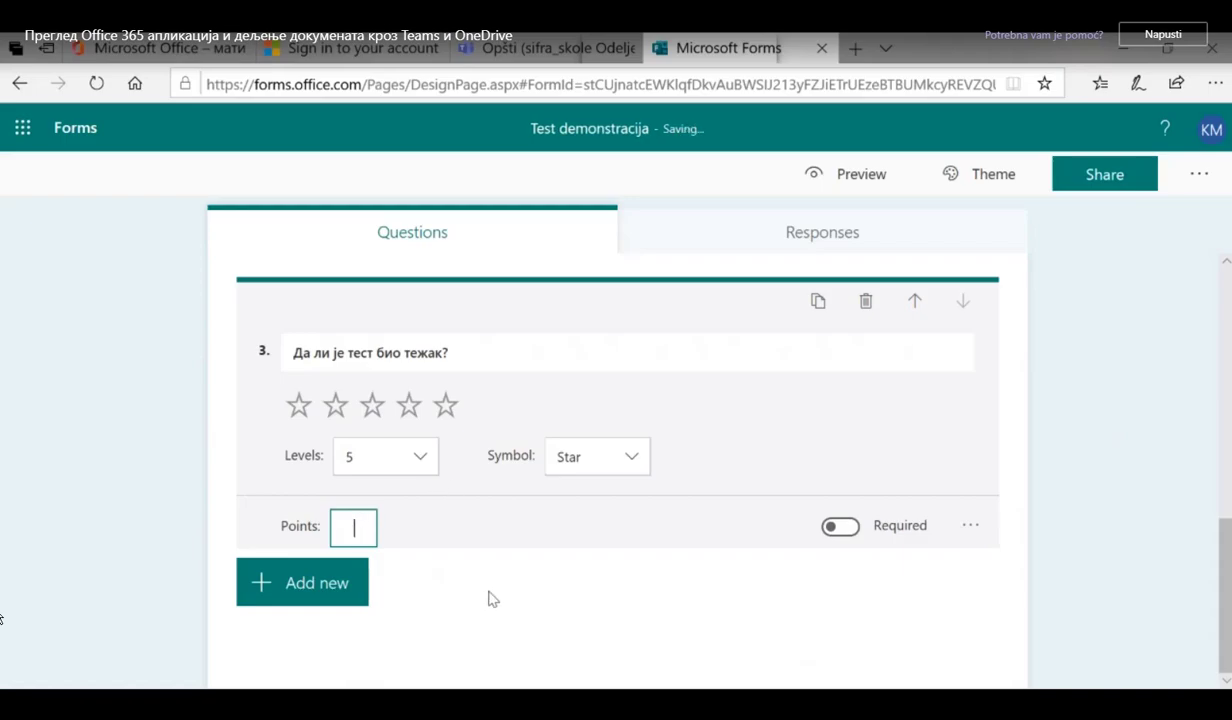
type("2")
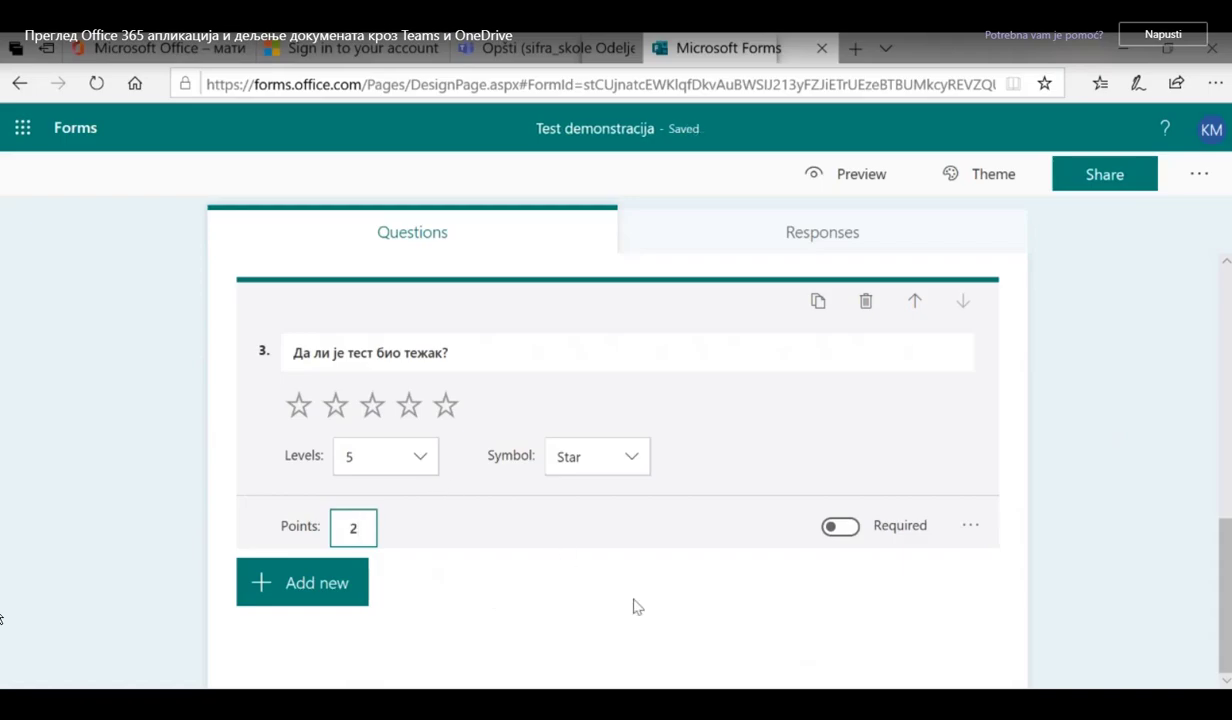
scroll(634, 605, "up", 2)
scroll(634, 605, "up", 10)
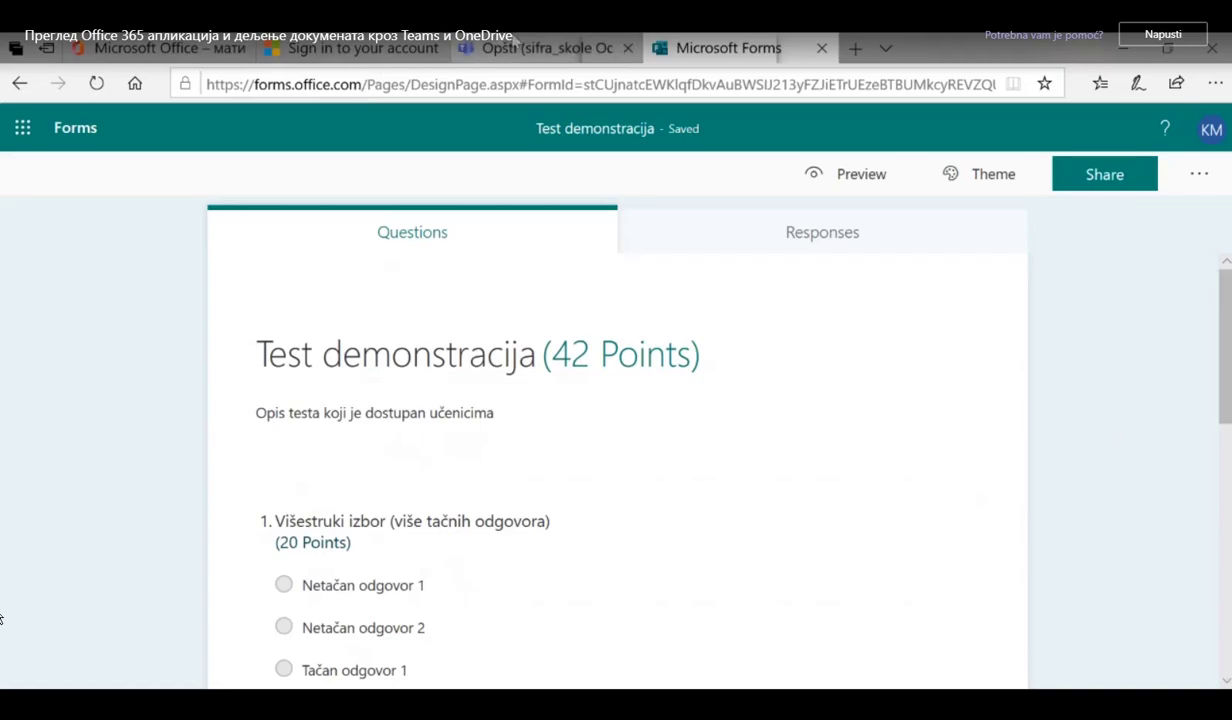
Switch to Microsoft Teams and create a new quiz assignment for the class from the "Test demonstracija" form.
left_click(514, 44)
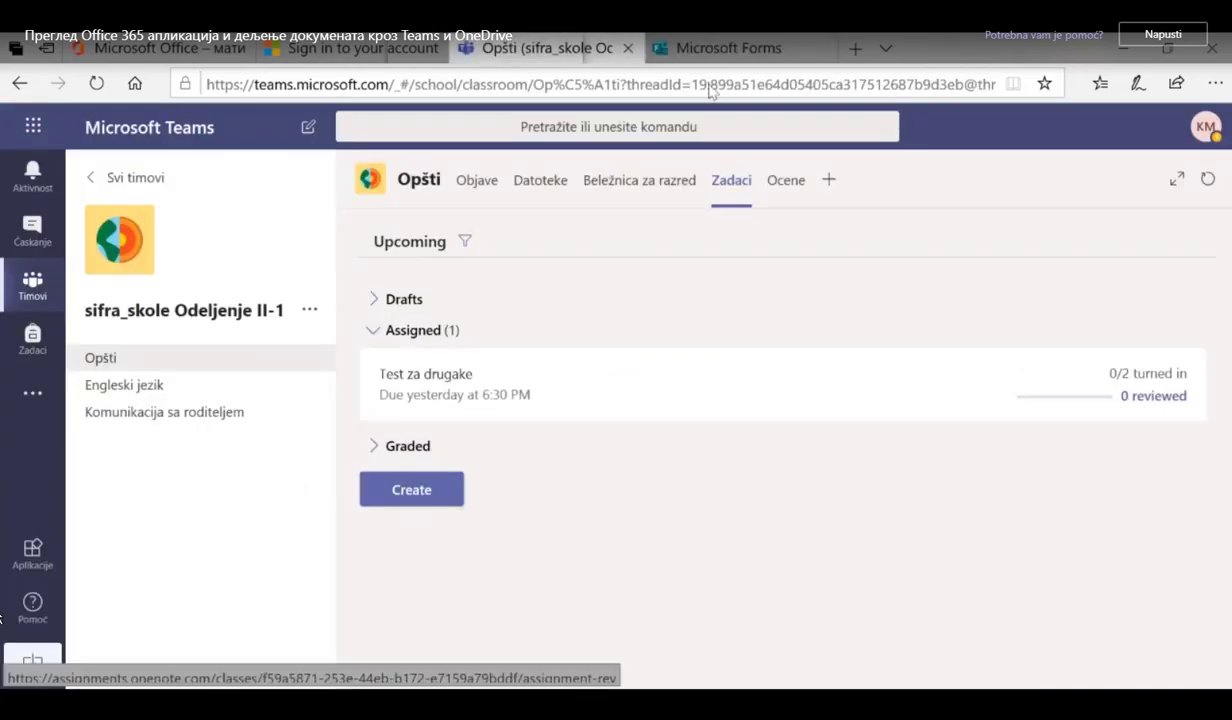
left_click(408, 493)
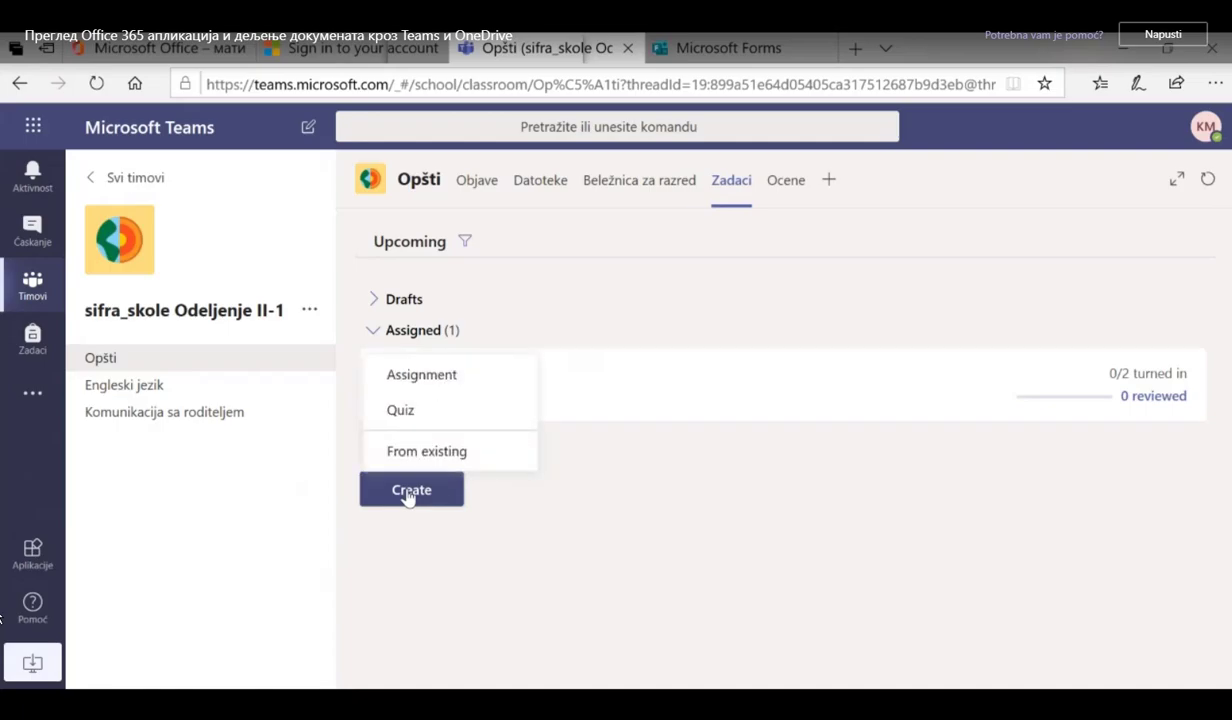
left_click(412, 409)
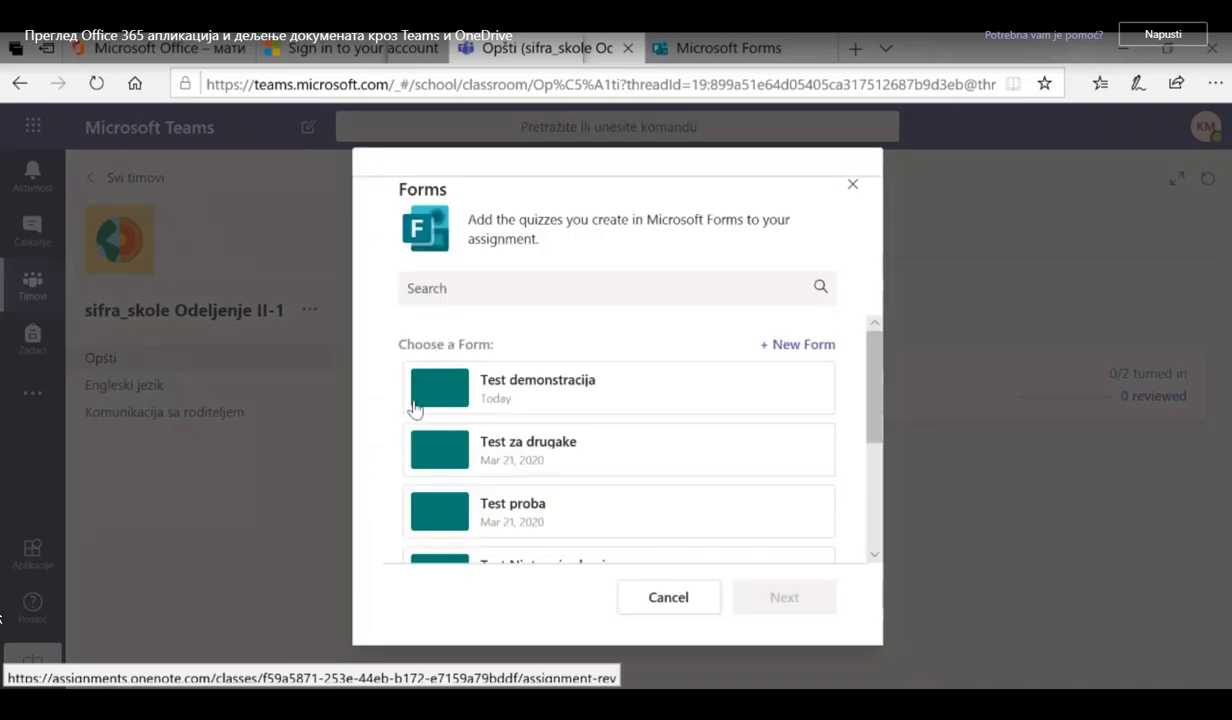
left_click(878, 364)
left_click_drag(880, 364, 895, 326)
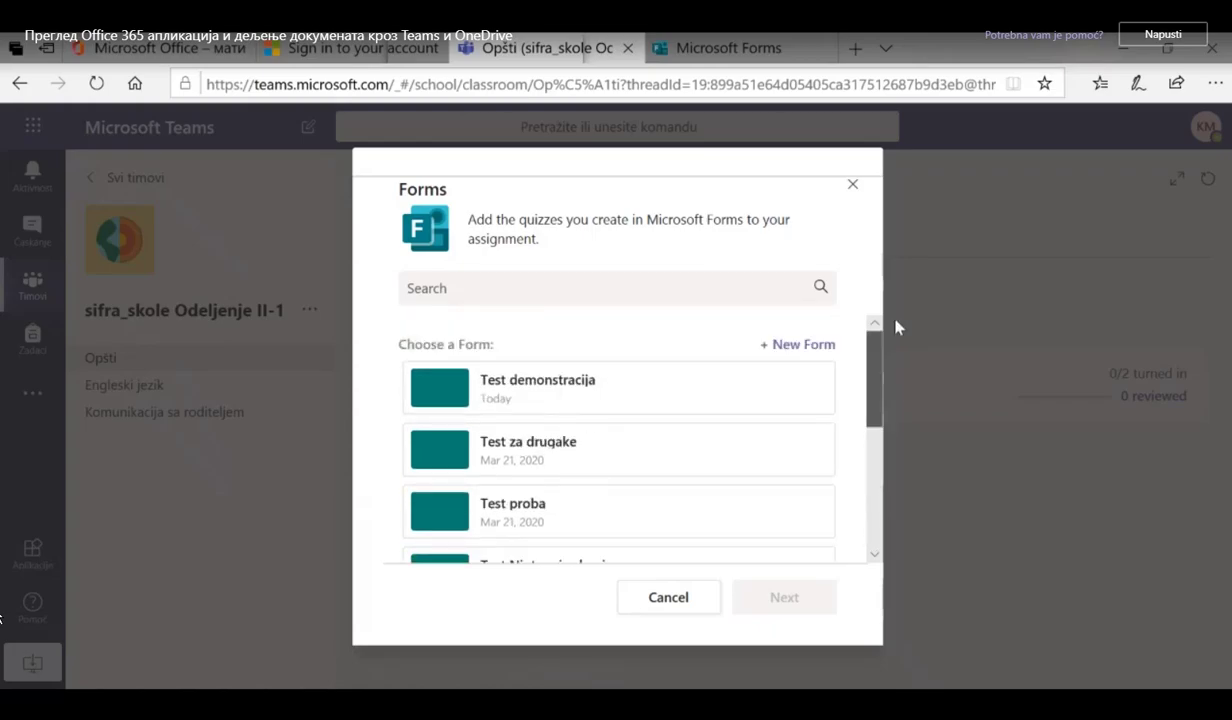
left_click(760, 52)
left_click(595, 48)
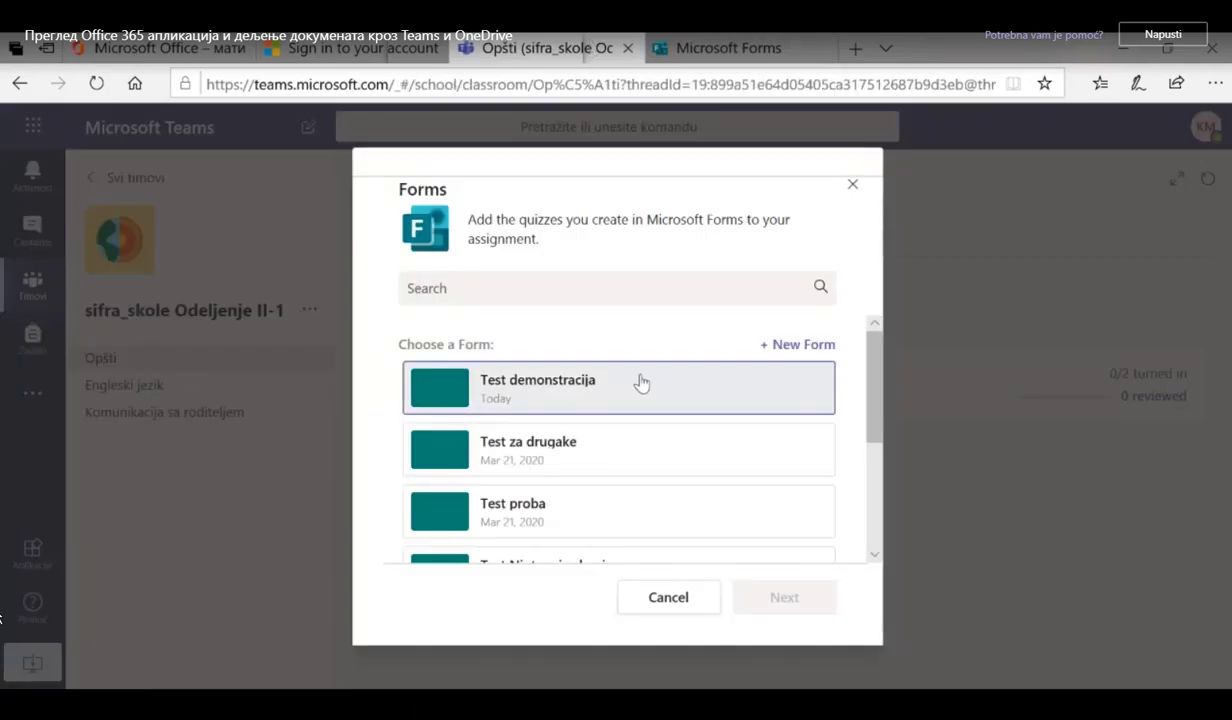
left_click(641, 383)
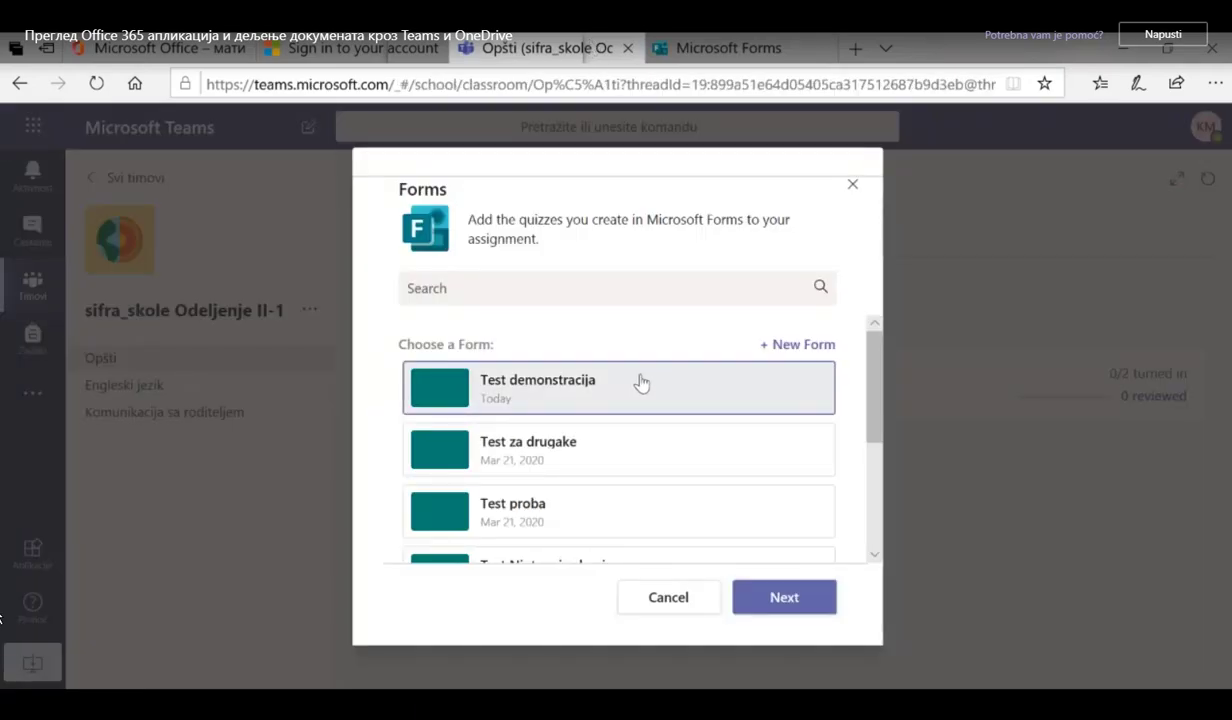
left_click(788, 600)
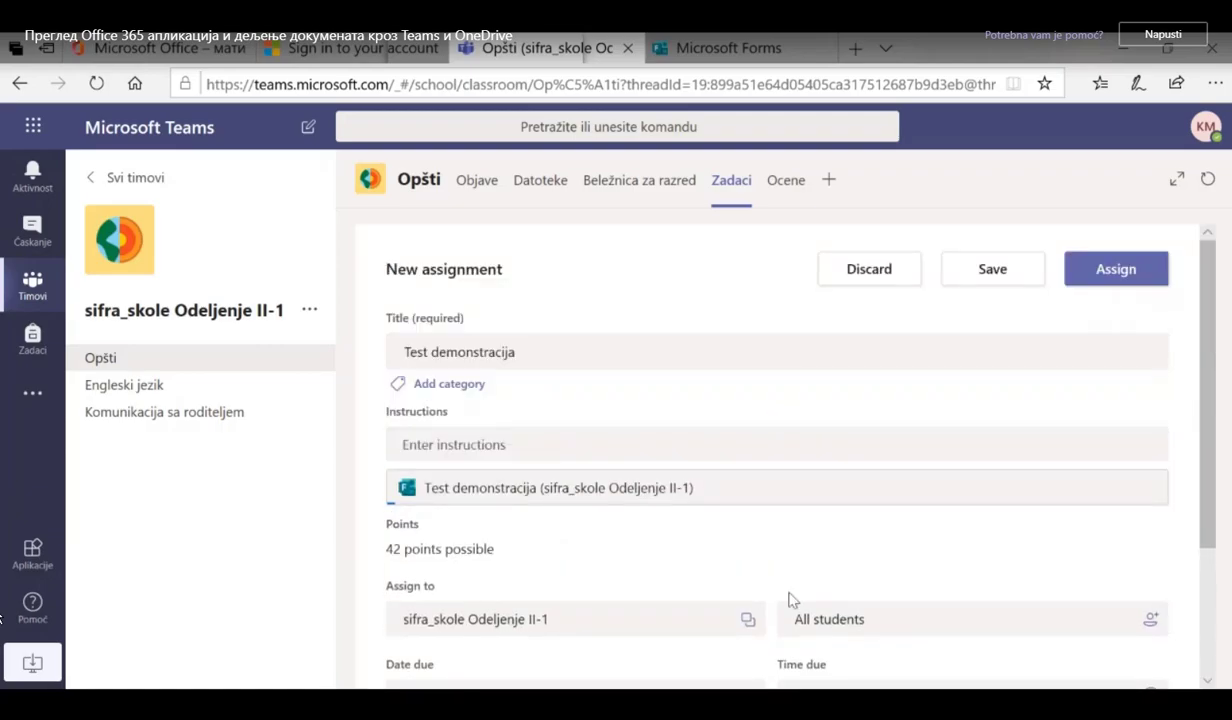
Enter "instrukcije za rad" as the instructions of the new Test demonstracija assignment.
left_click(574, 351)
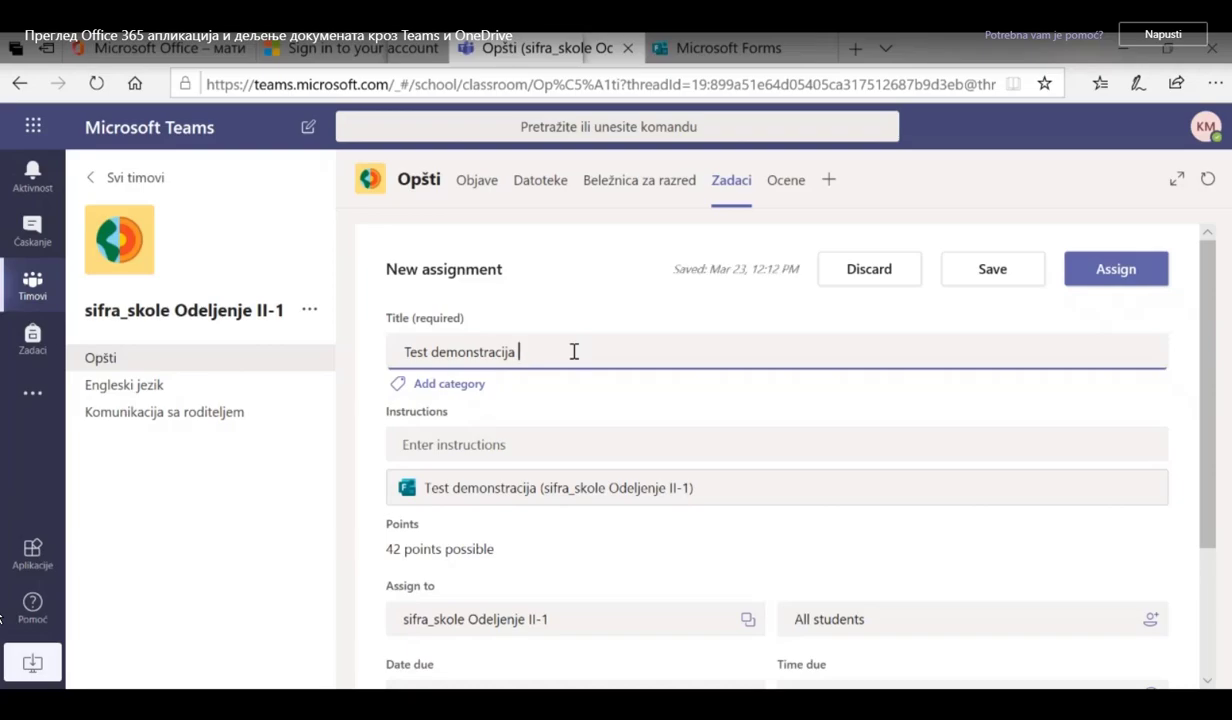
left_click(525, 444)
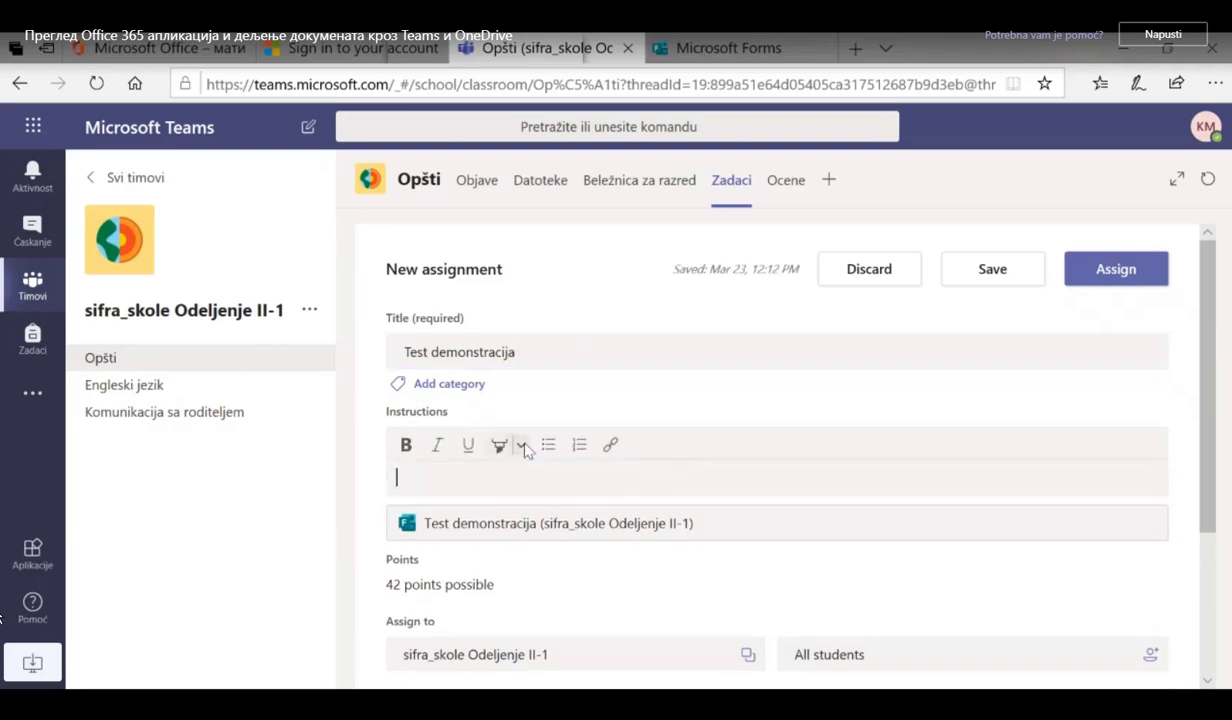
type("instrukcije za rad")
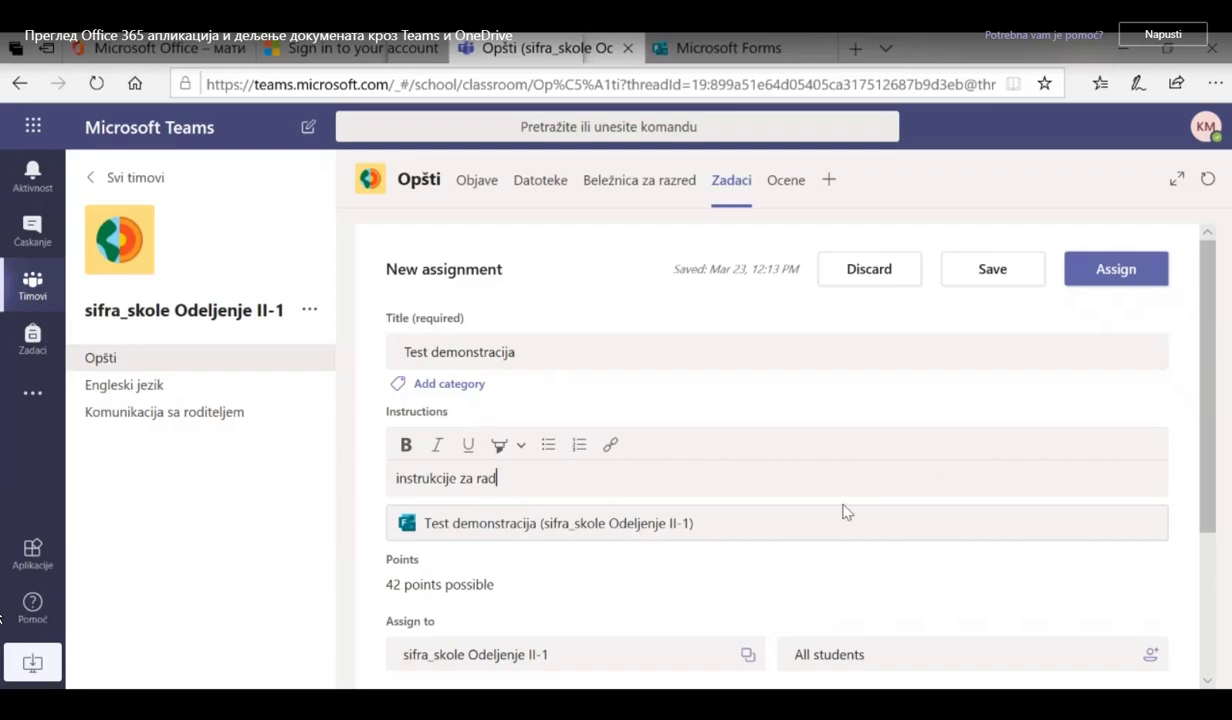
View the list of students who can be assigned the quiz and set the due date to Tue, Mar 24, 2020.
scroll(843, 505, "down", 1)
scroll(840, 492, "down", 1)
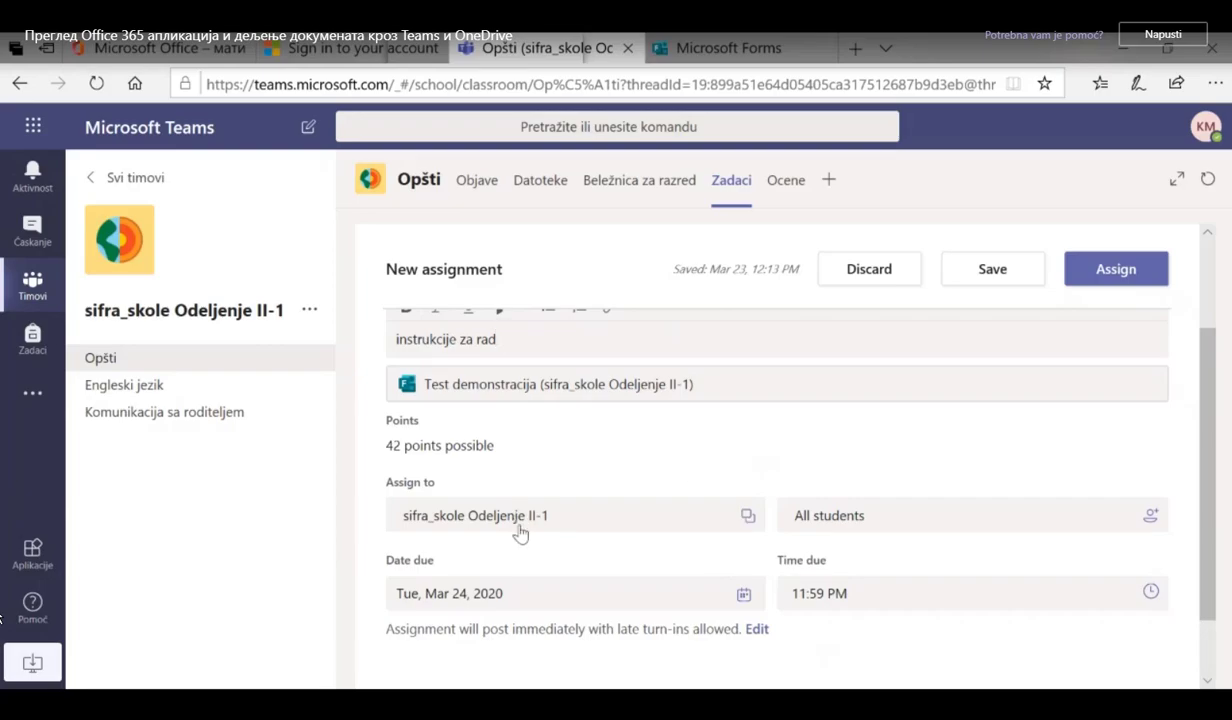
left_click(1152, 517)
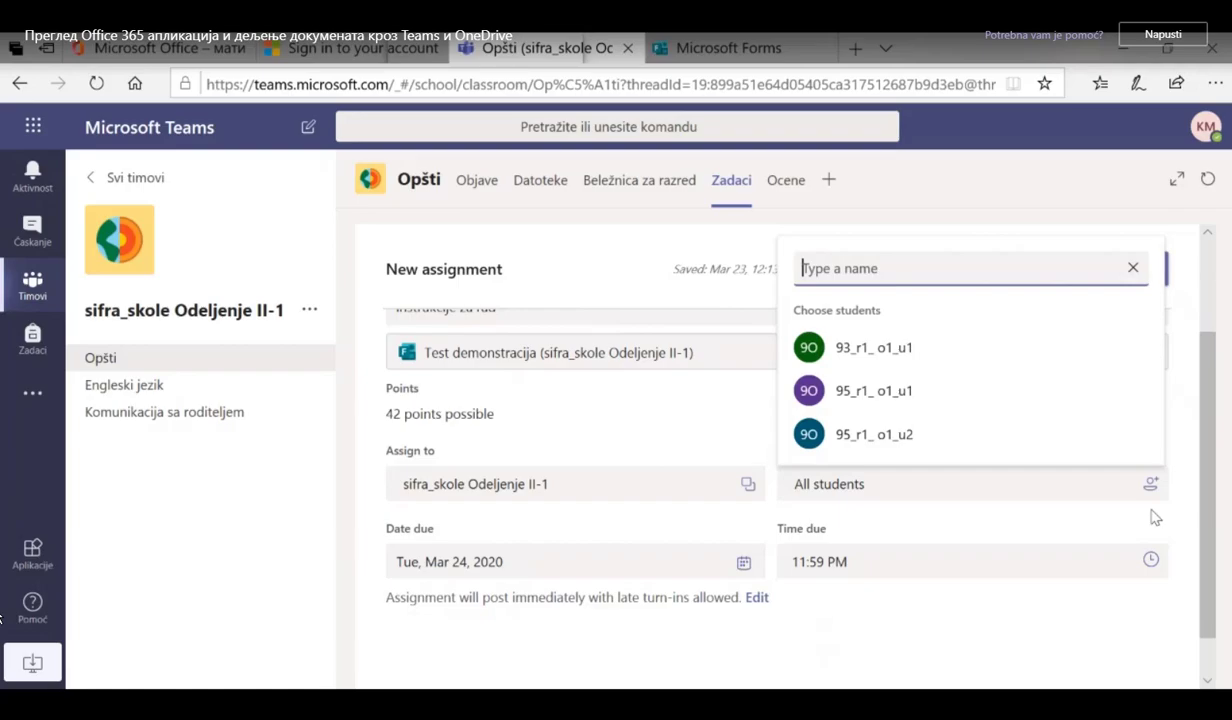
left_click(745, 565)
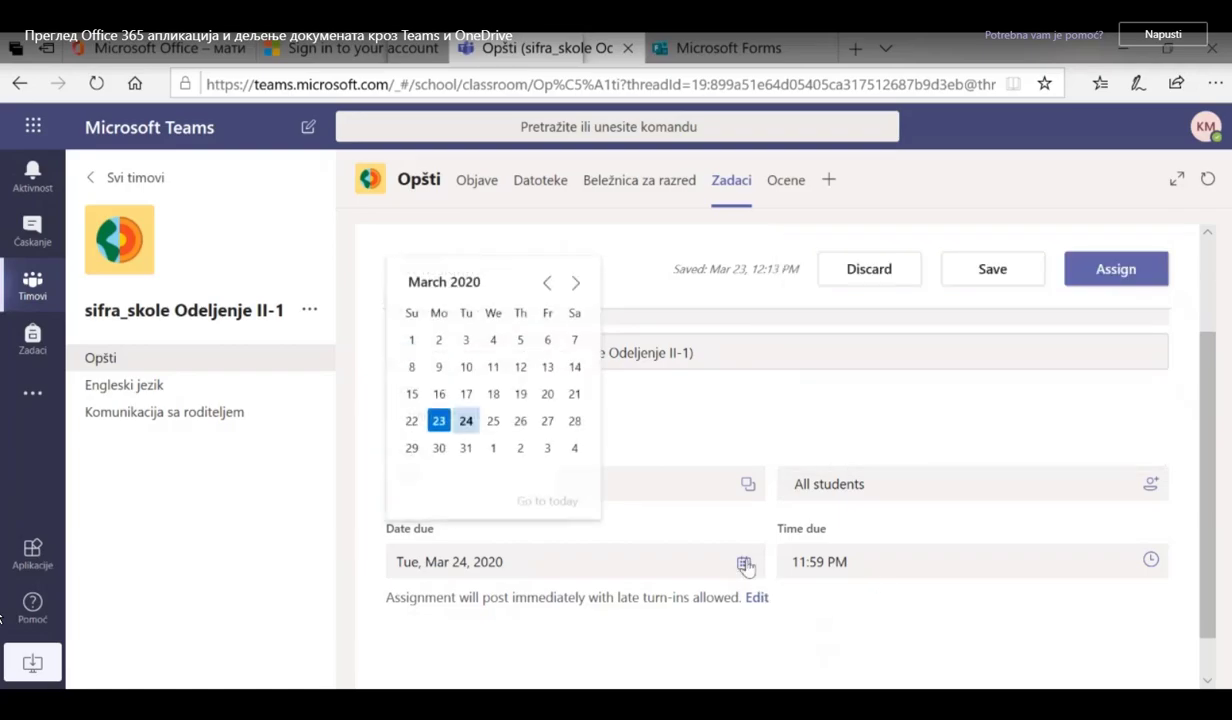
left_click(465, 422)
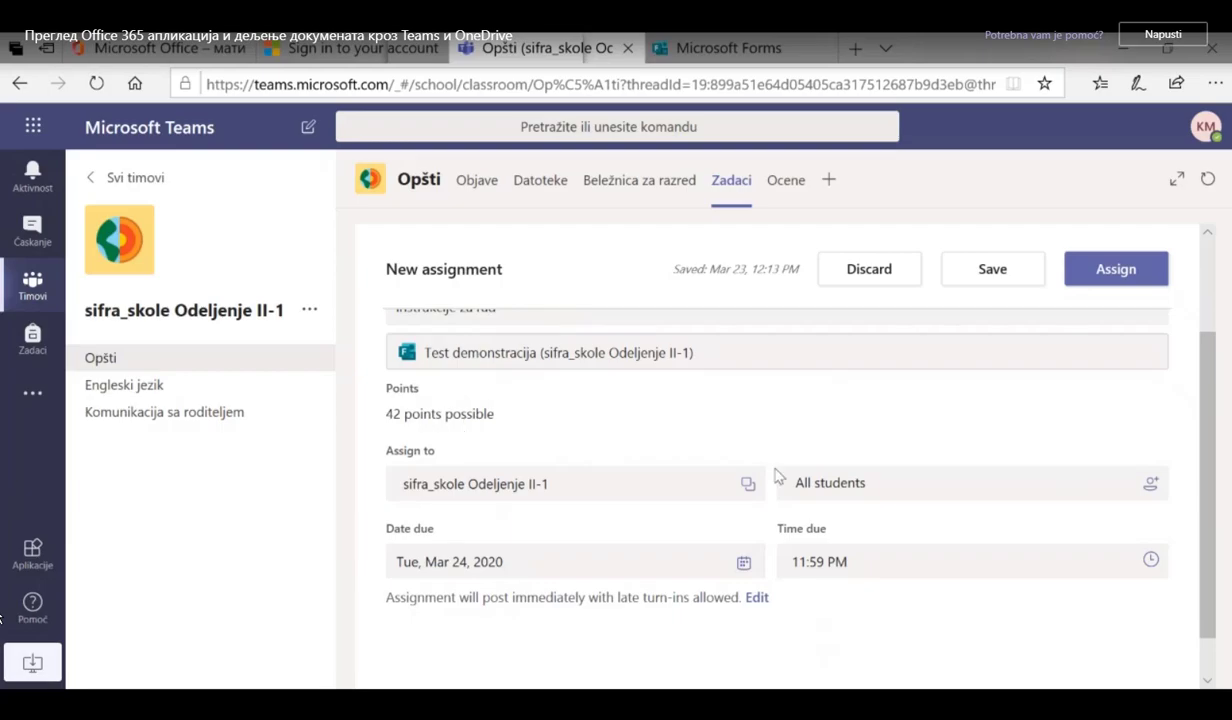
Set the due time of the Test demonstracija assignment to 2:00 PM.
left_click(1152, 563)
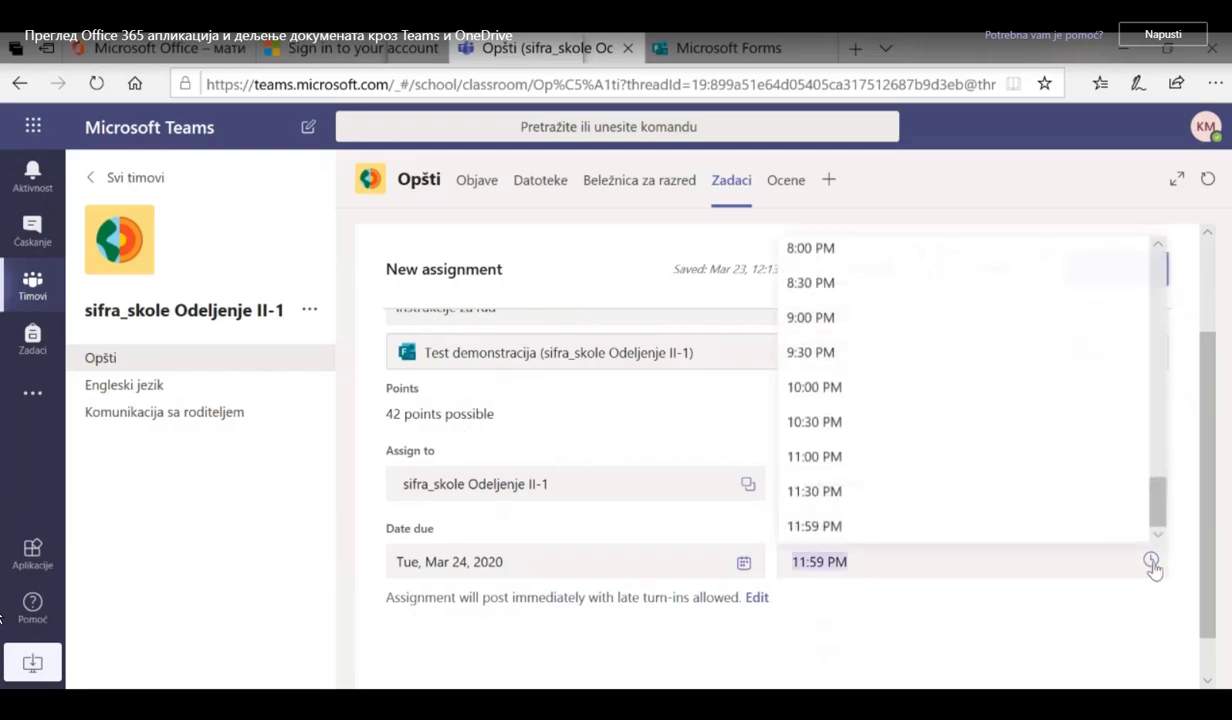
left_click(900, 471)
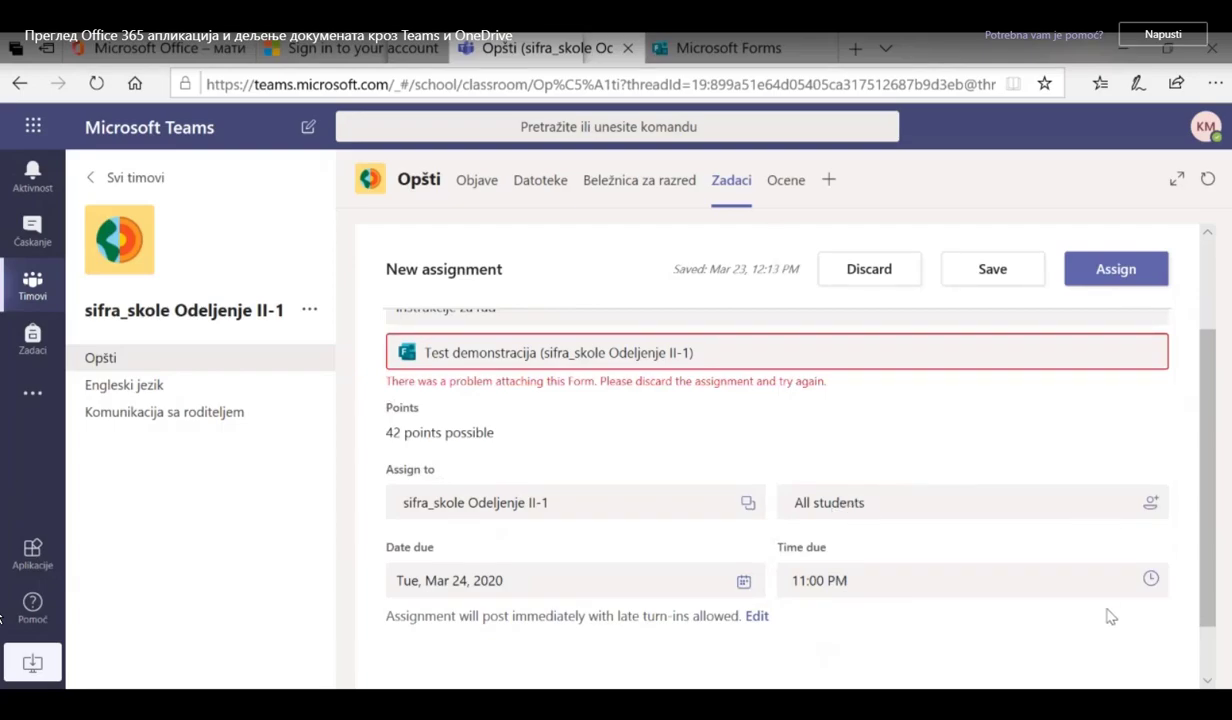
left_click(1152, 582)
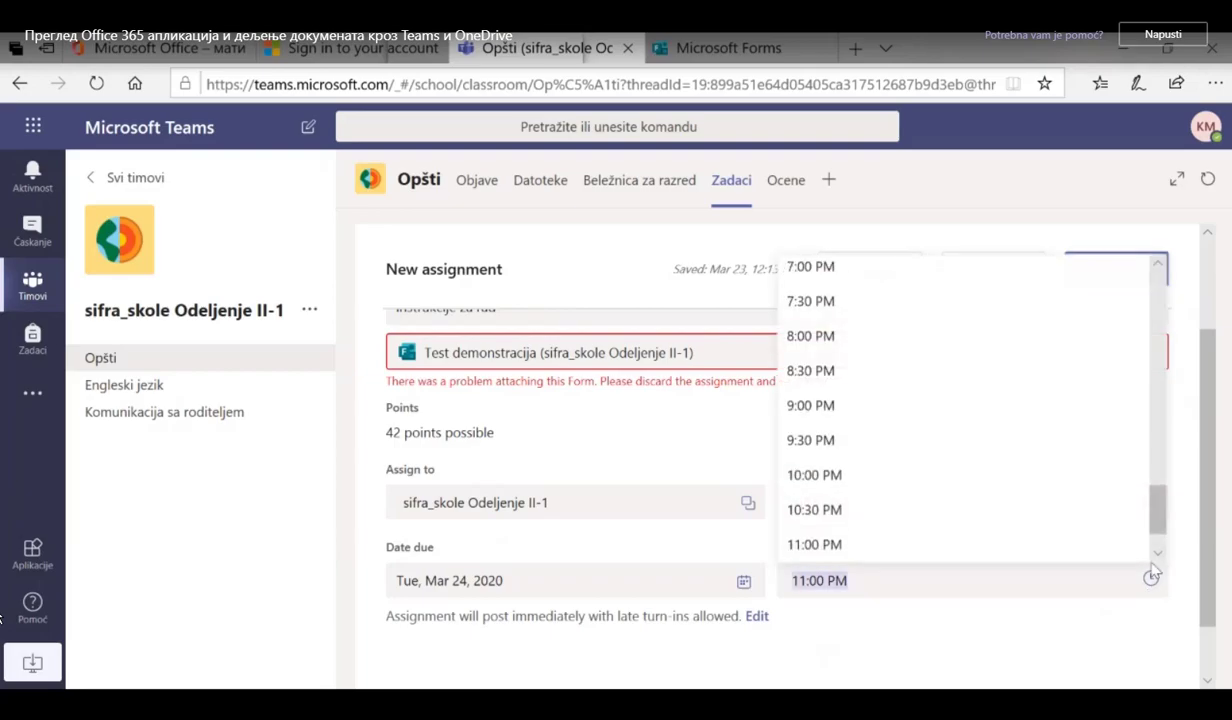
left_click_drag(1155, 505, 1157, 445)
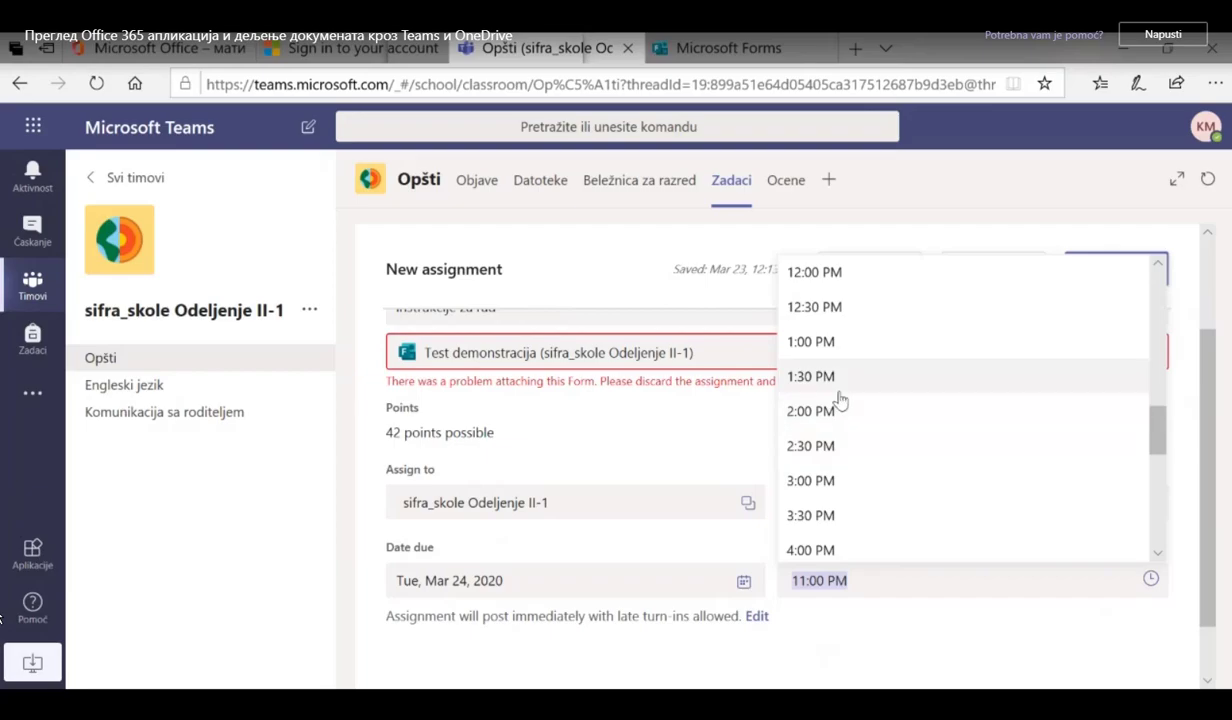
left_click(869, 415)
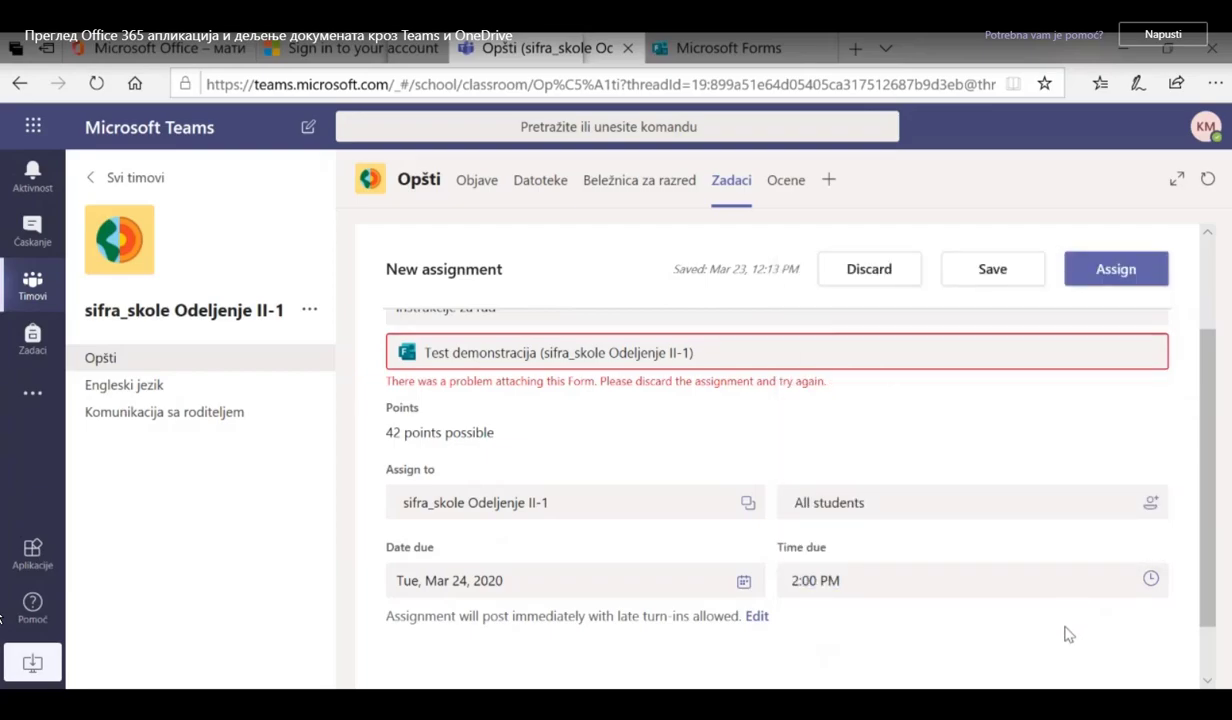
Review the assignment and try to assign it to all students of sifra_skole Odeljenje II-1.
scroll(1070, 630, "down", 2)
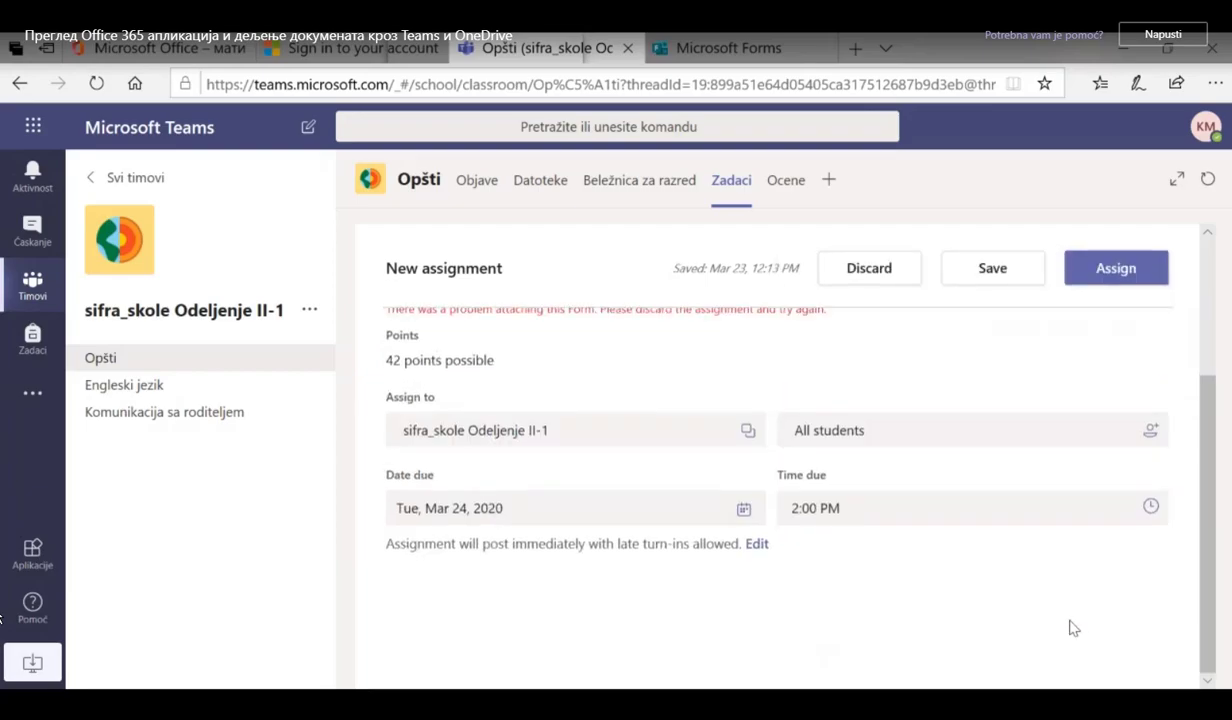
scroll(1070, 628, "up", 3)
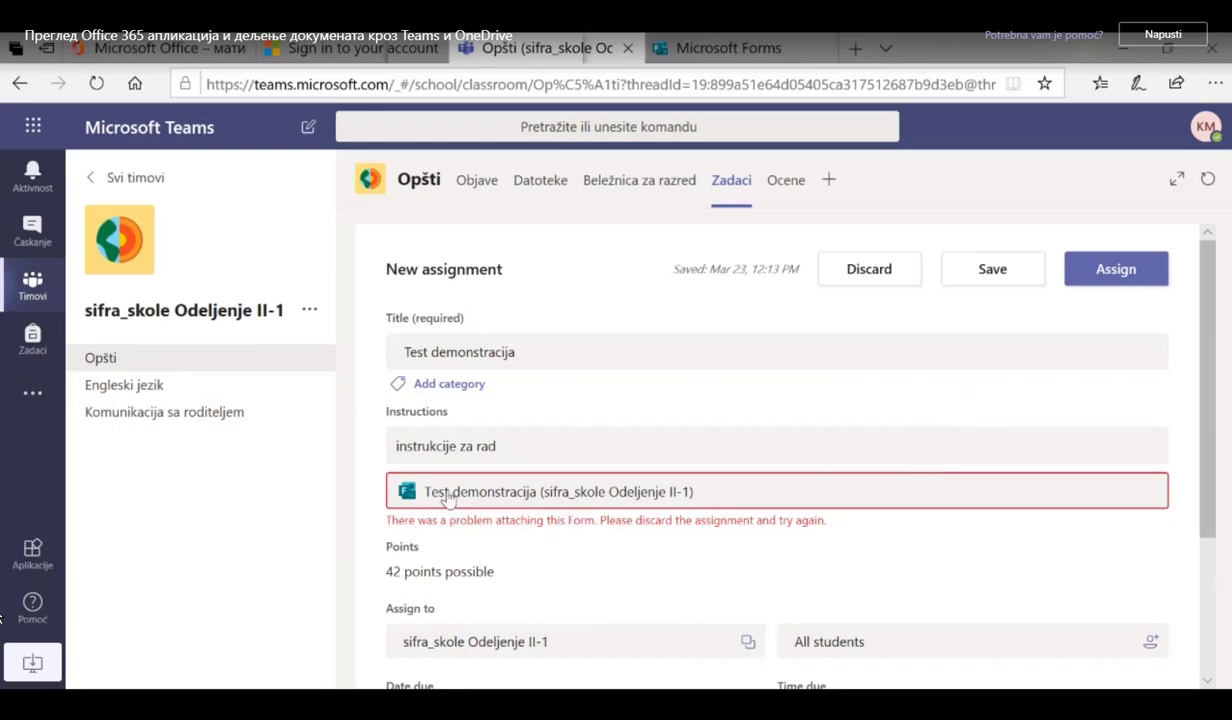
left_click(1114, 273)
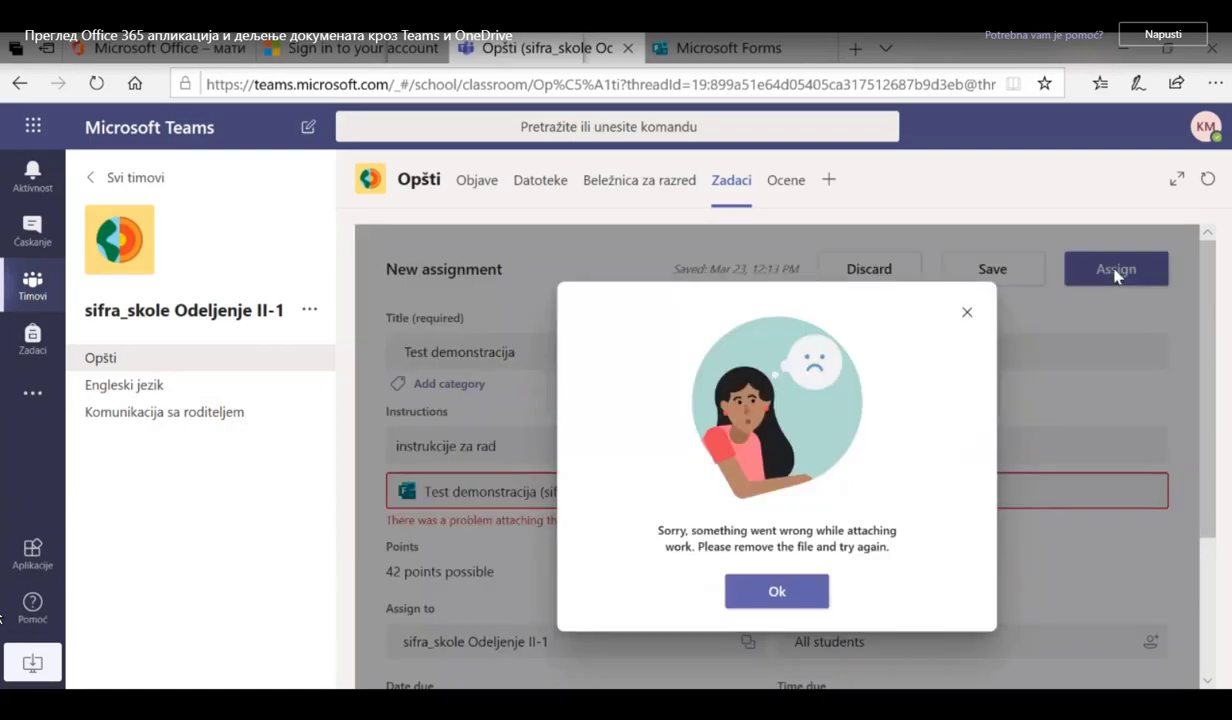
left_click(777, 591)
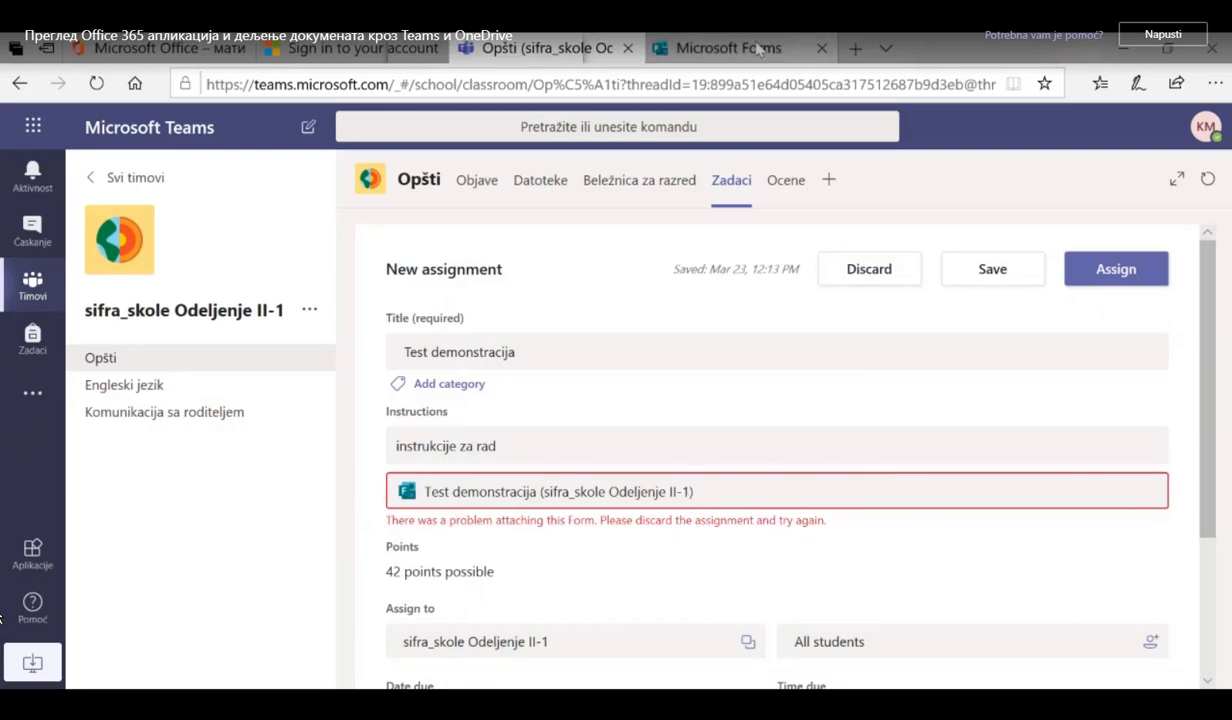
Check the attached form for available options and discard the Test demonstracija assignment.
scroll(910, 410, "down", 3)
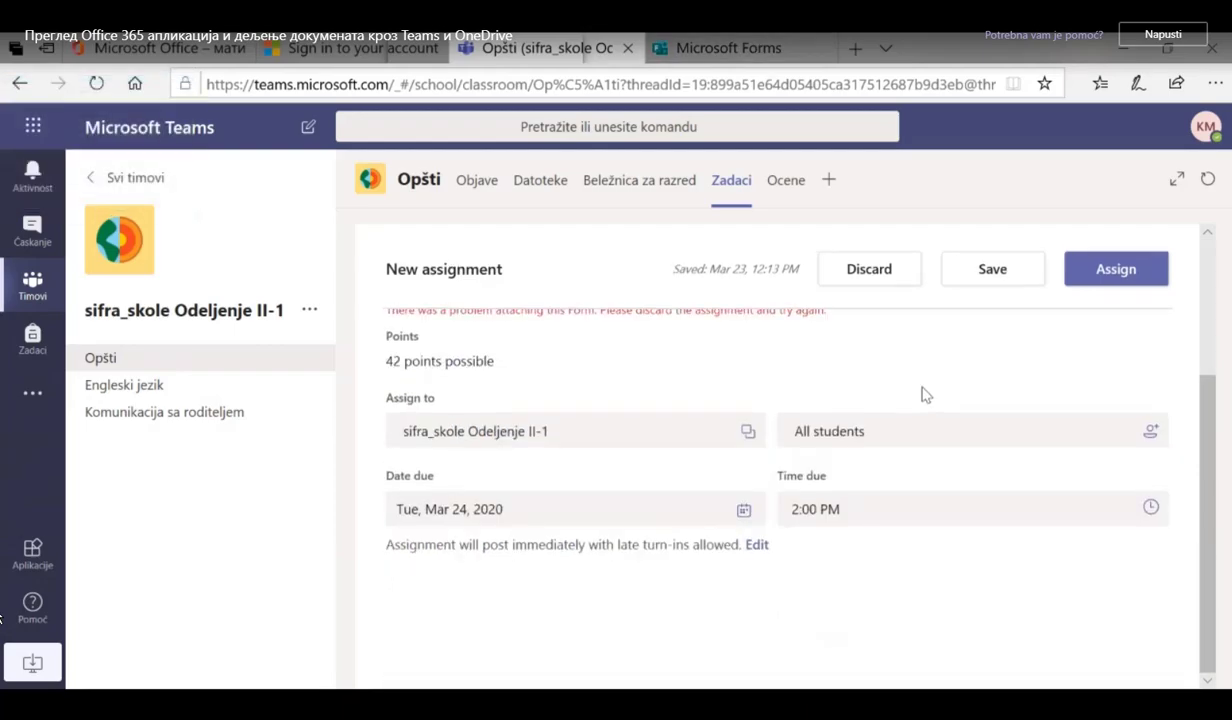
scroll(924, 393, "up", 3)
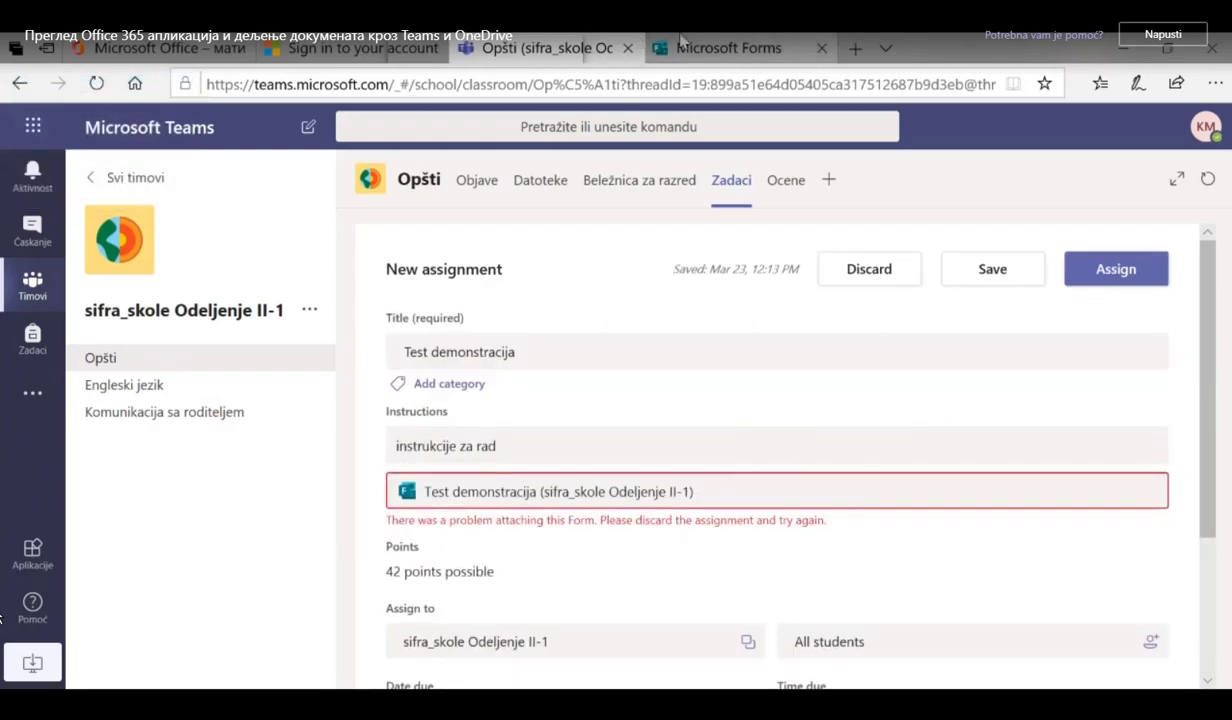
right_click(776, 500)
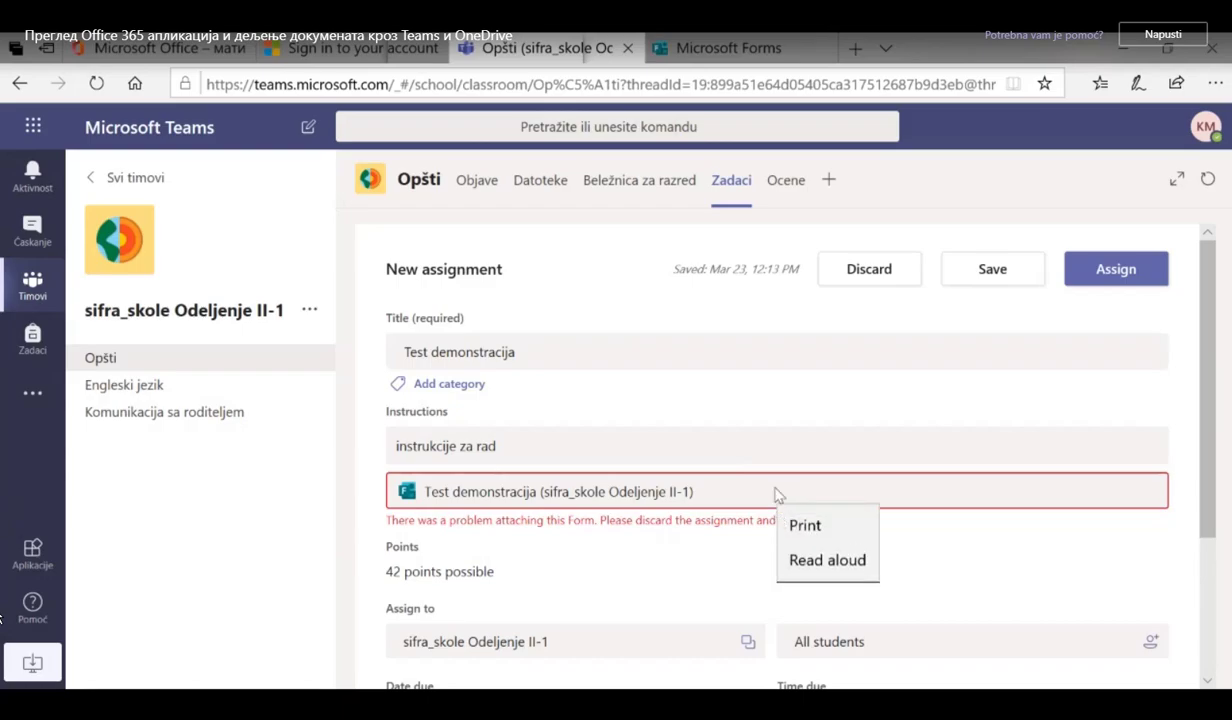
left_click(775, 495)
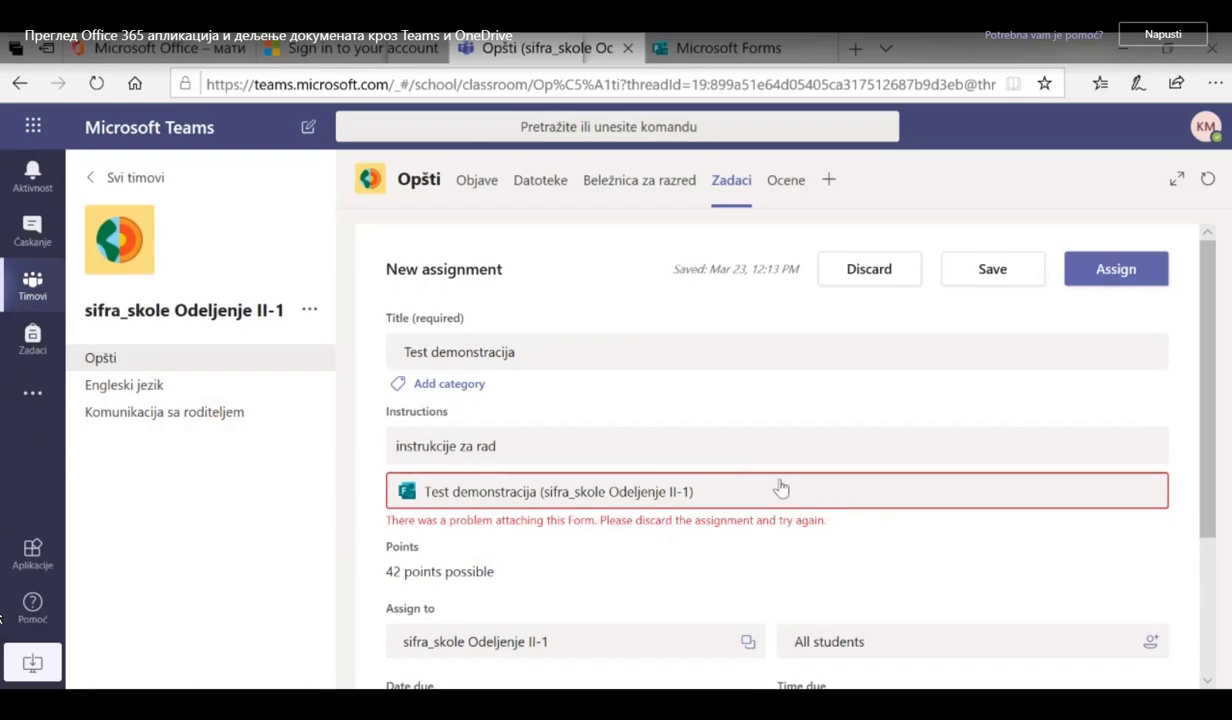
left_click(855, 280)
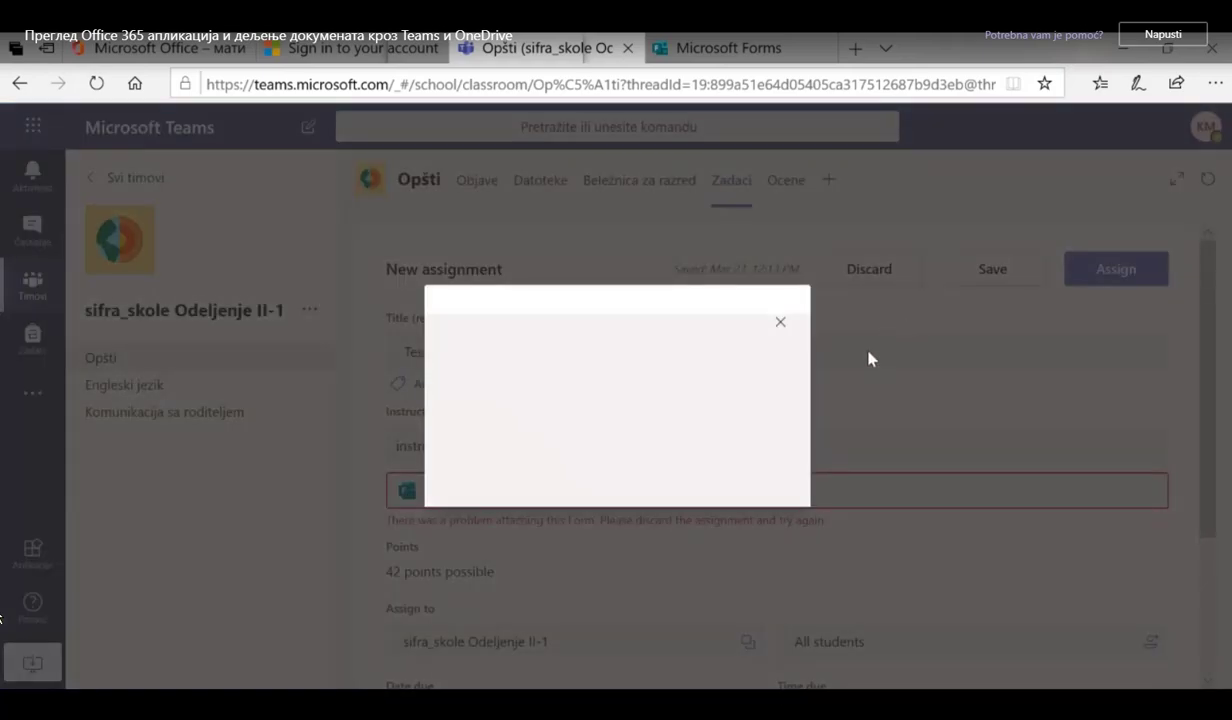
left_click(718, 466)
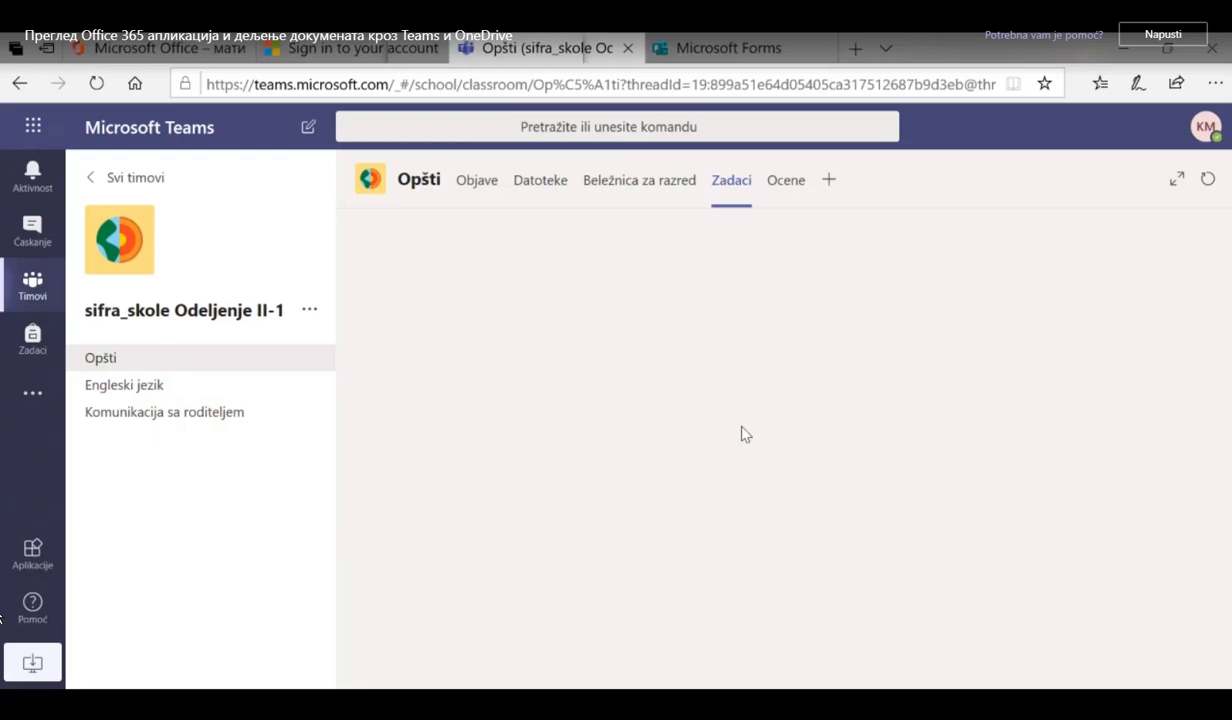
Reopen the assignments of the Opšti channel and create a new quiz assignment from the "Test demonstracija" form.
left_click(135, 386)
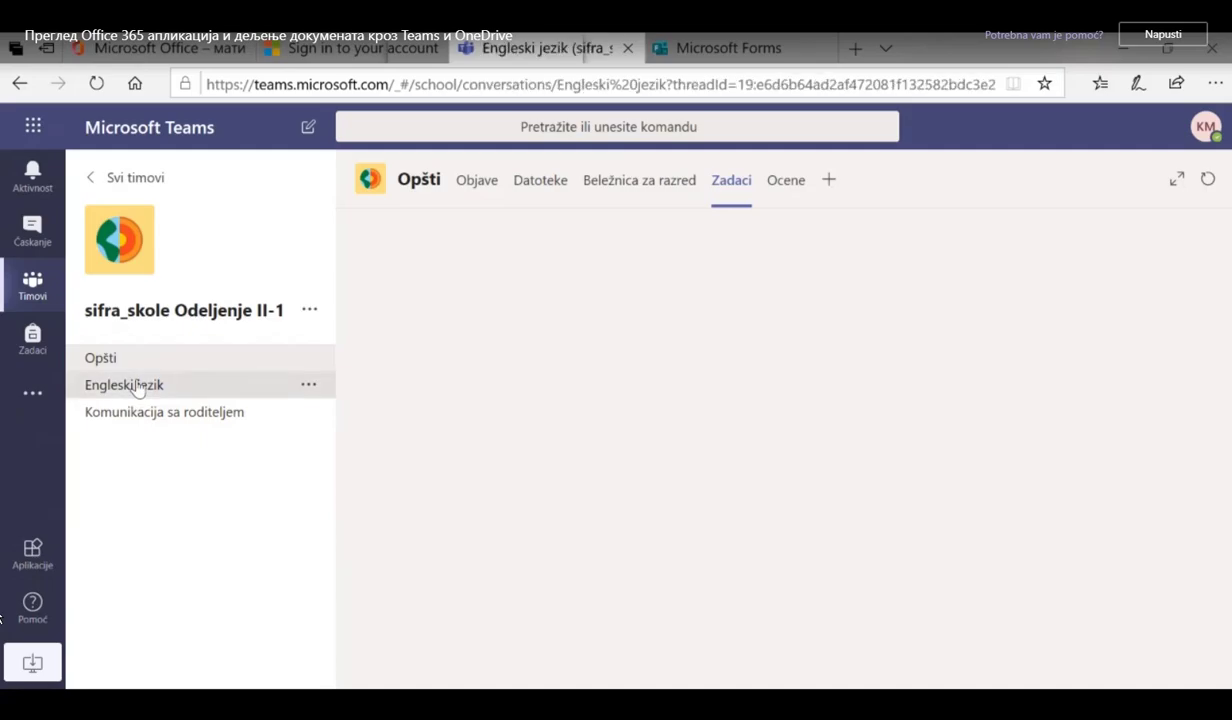
left_click(137, 357)
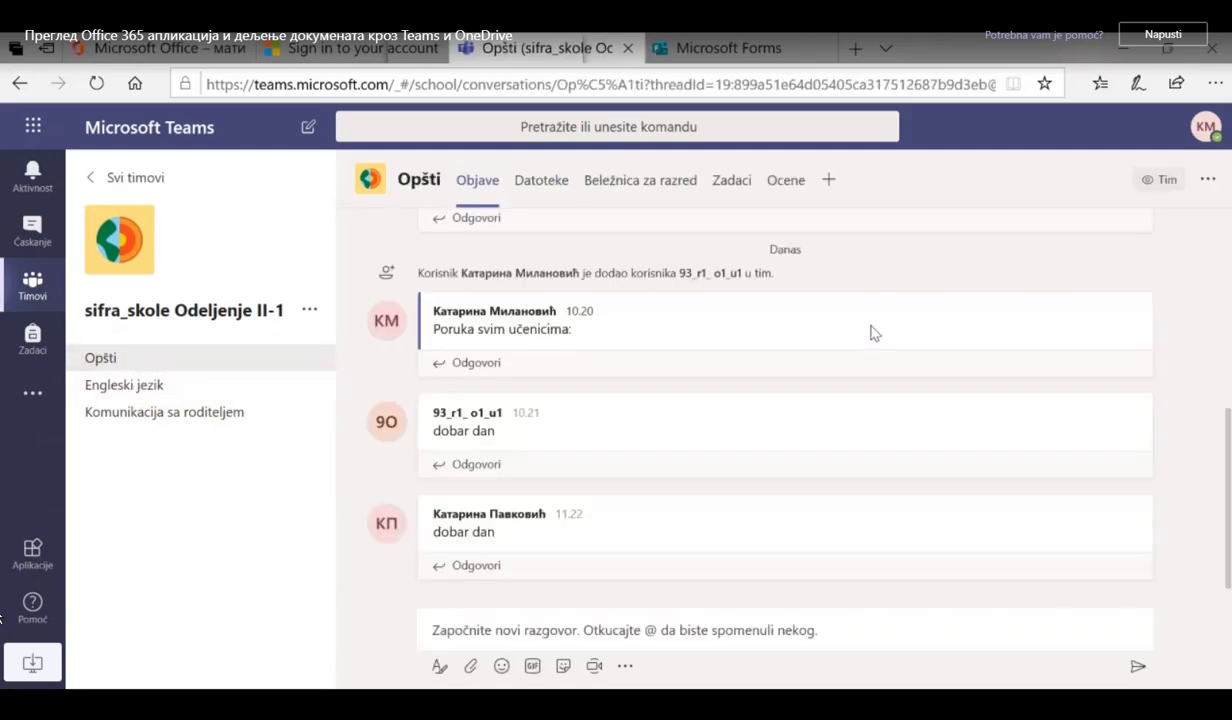
left_click(741, 191)
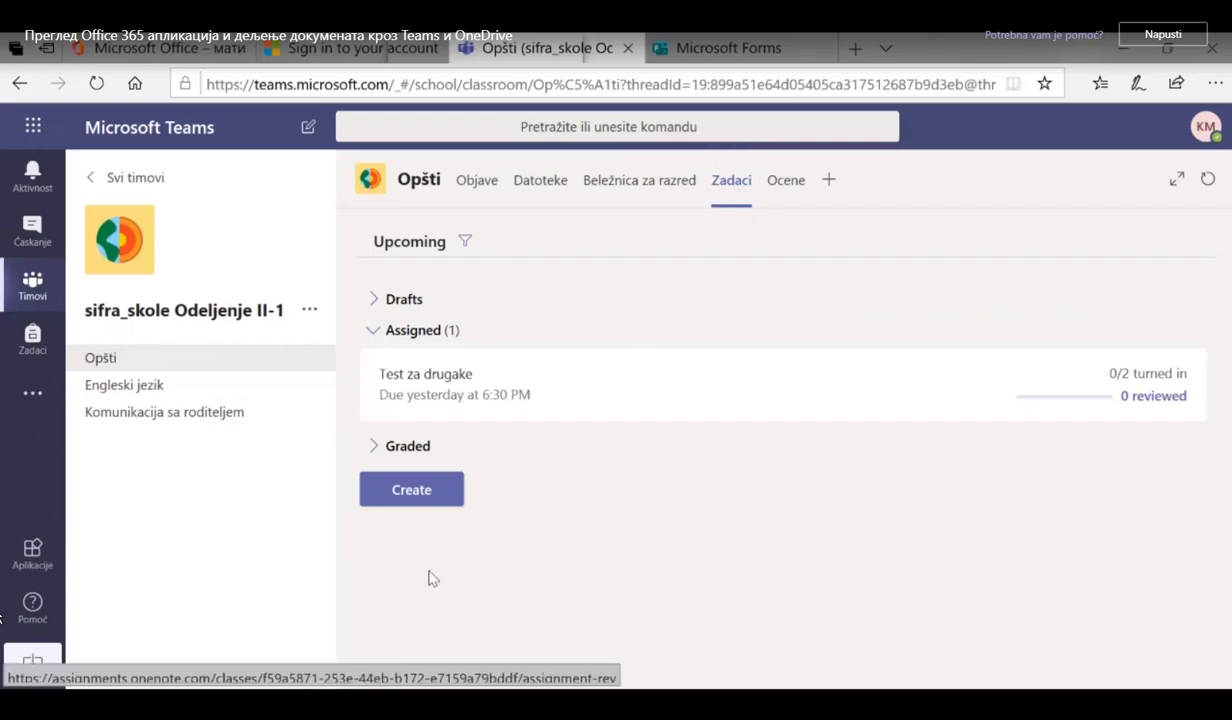
left_click(433, 497)
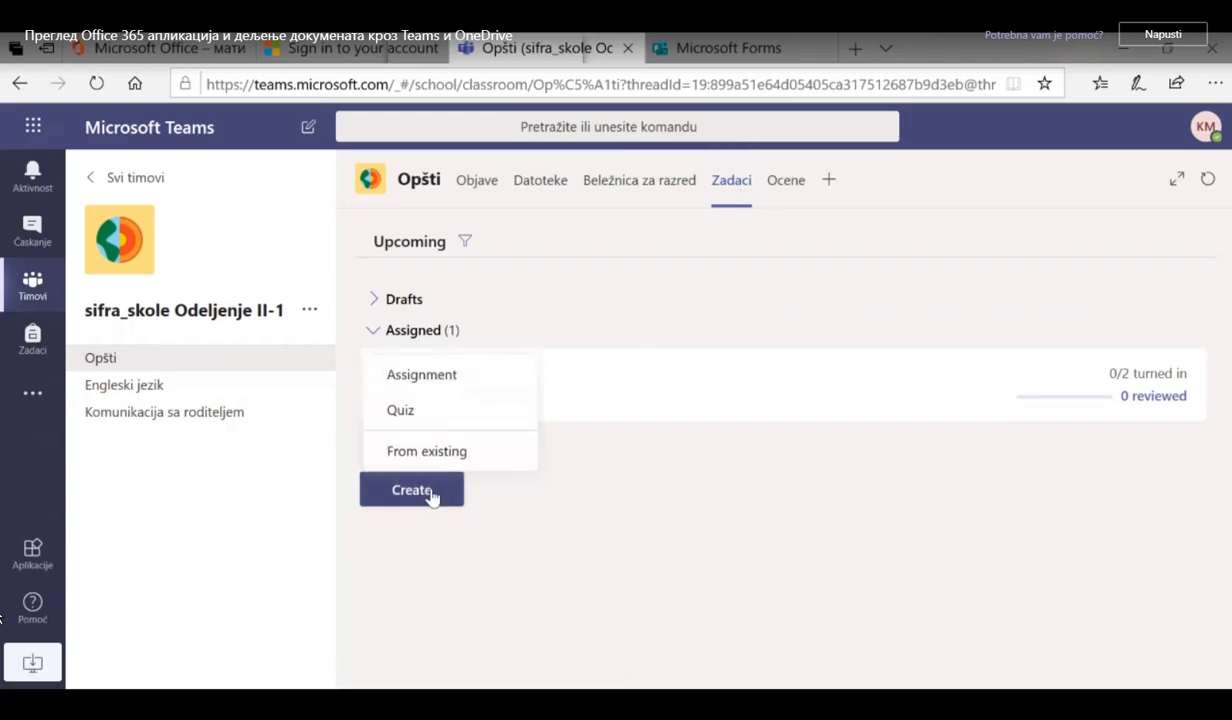
left_click(439, 411)
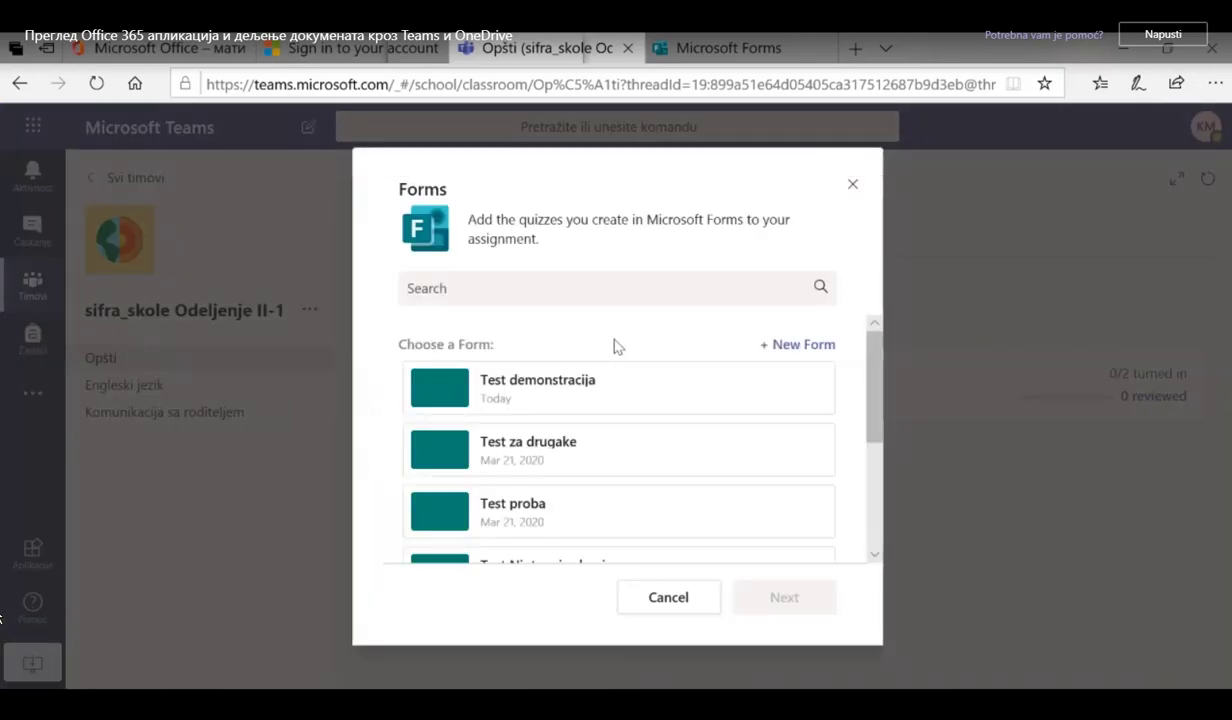
left_click(610, 398)
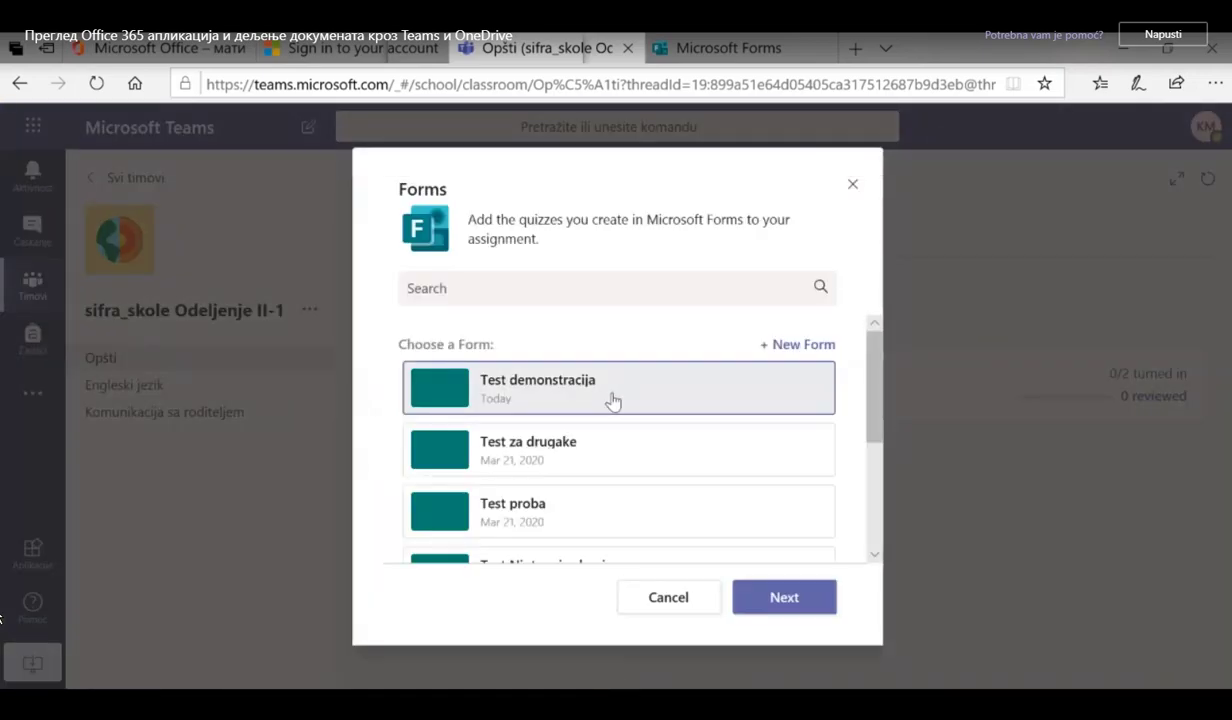
left_click(768, 605)
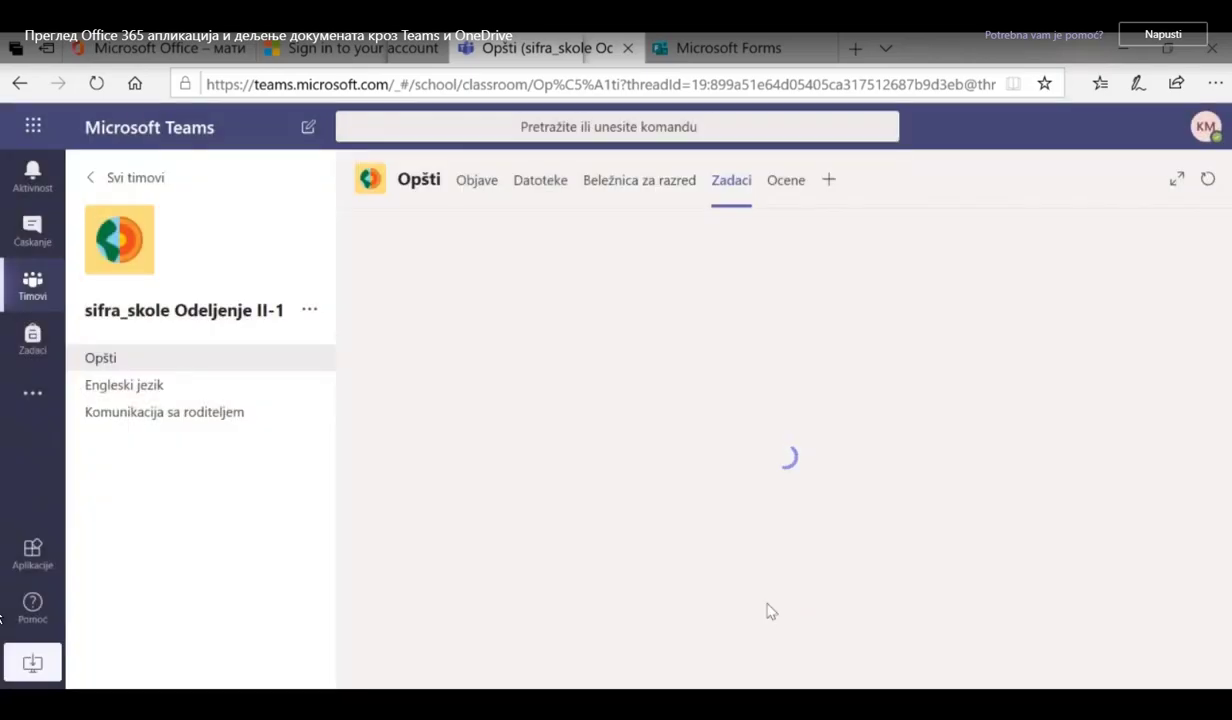
Review the new Test demonstracija assignment's settings and assign it to all students of sifra_skole Odeljenje II-1.
scroll(737, 410, "down", 3)
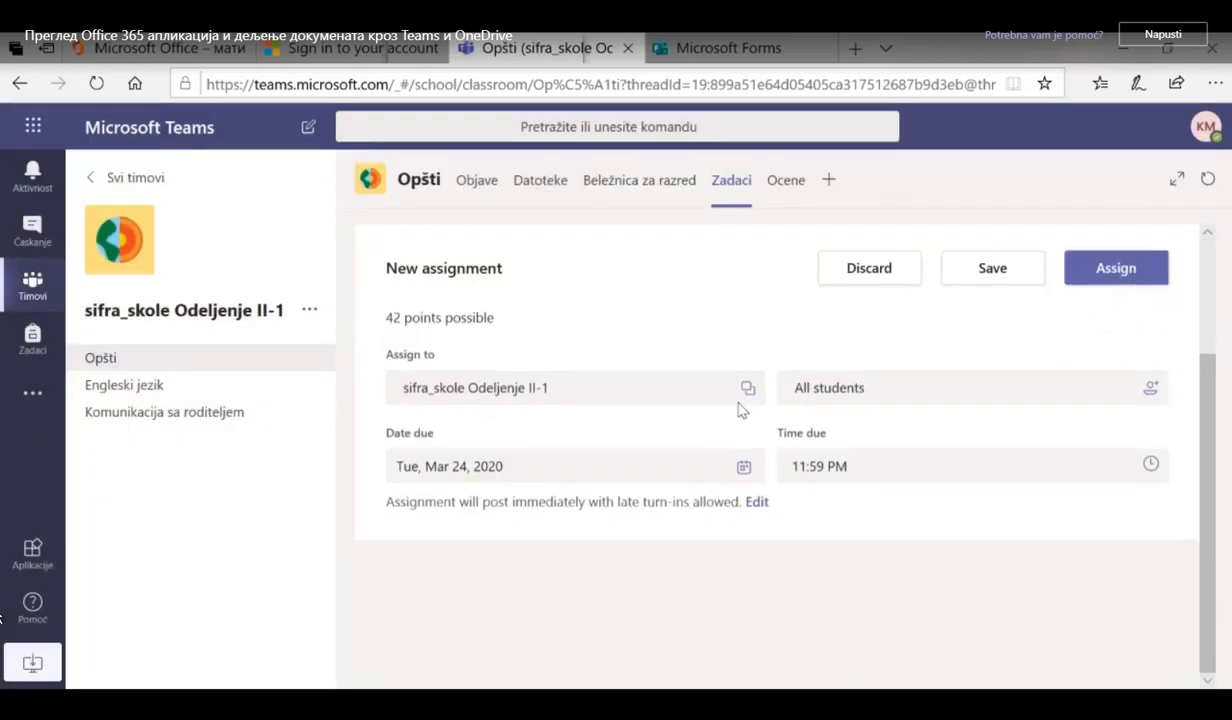
scroll(740, 410, "up", 3)
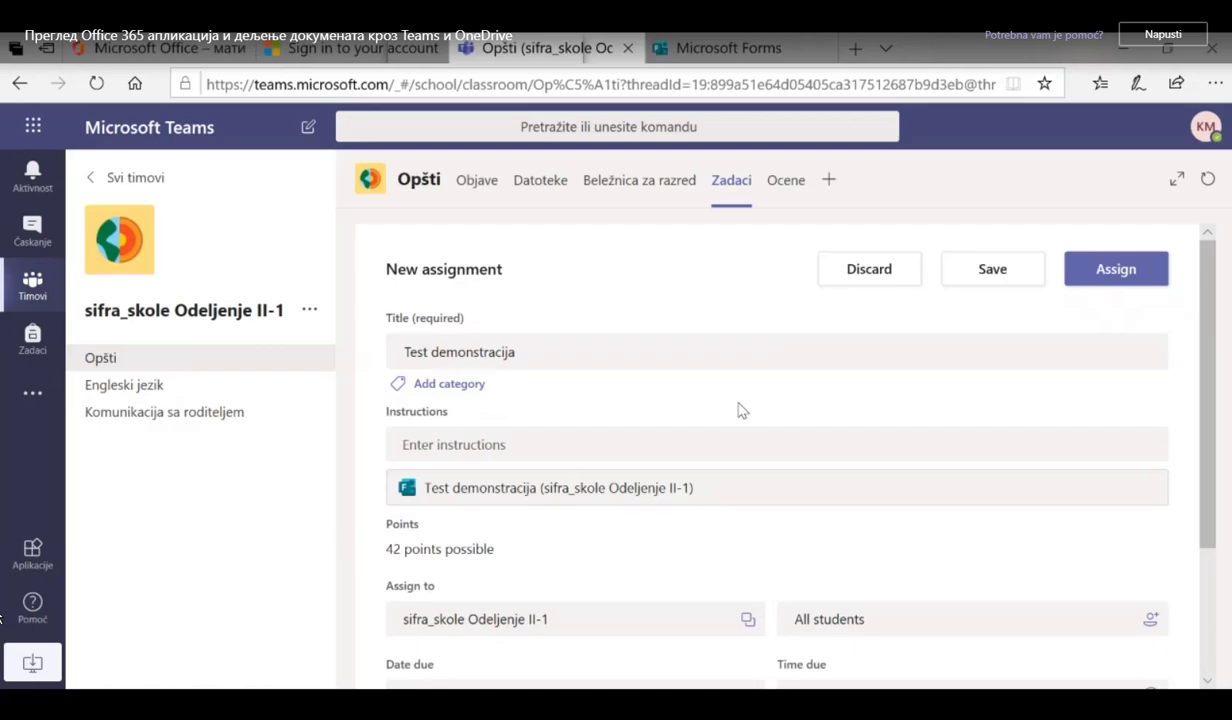
scroll(741, 410, "down", 3)
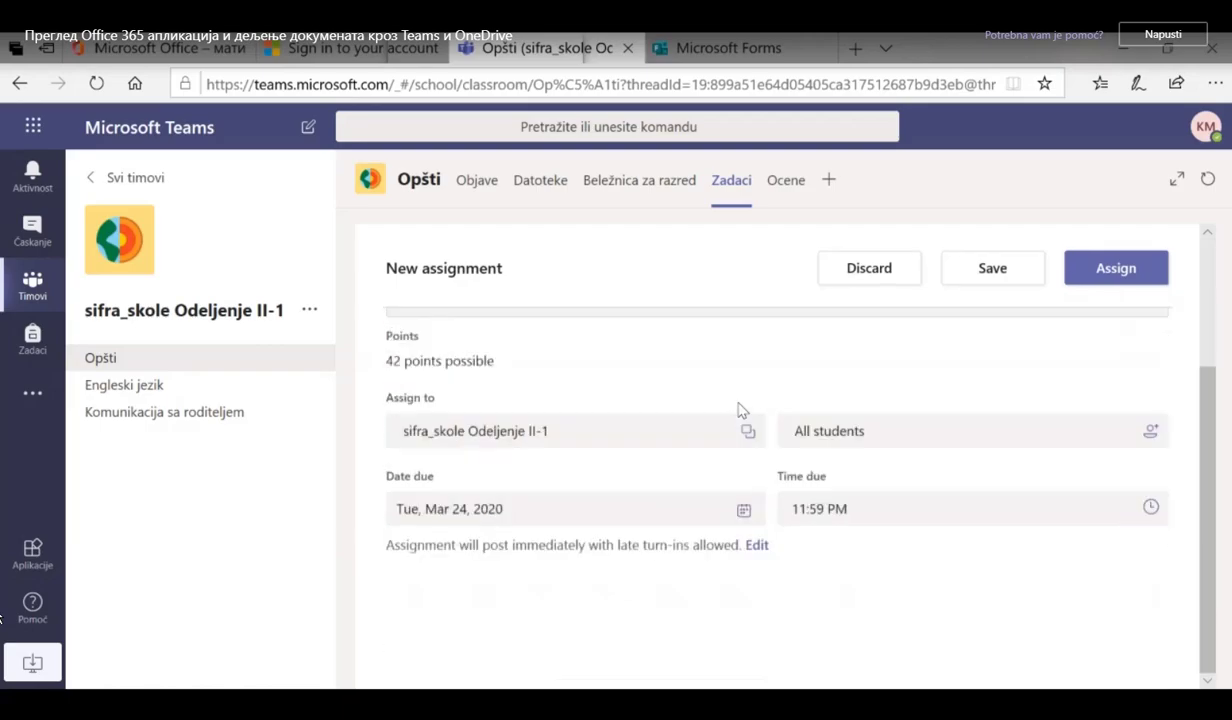
scroll(740, 410, "up", 3)
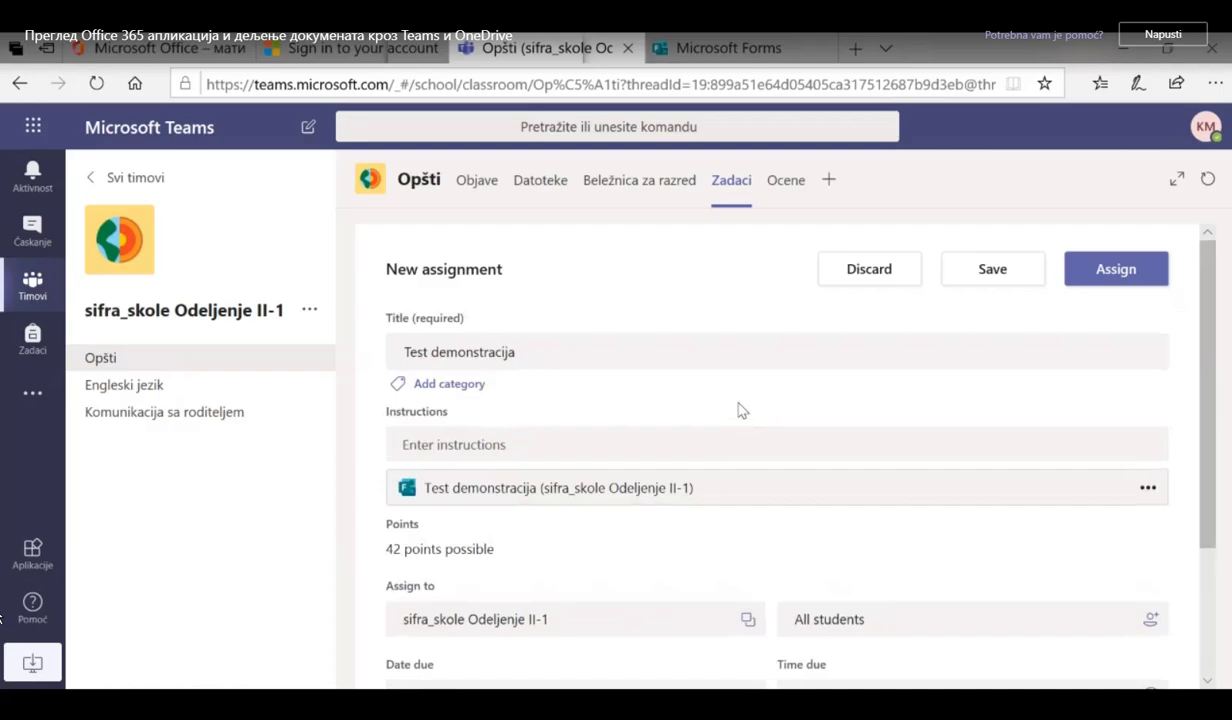
left_click(1113, 270)
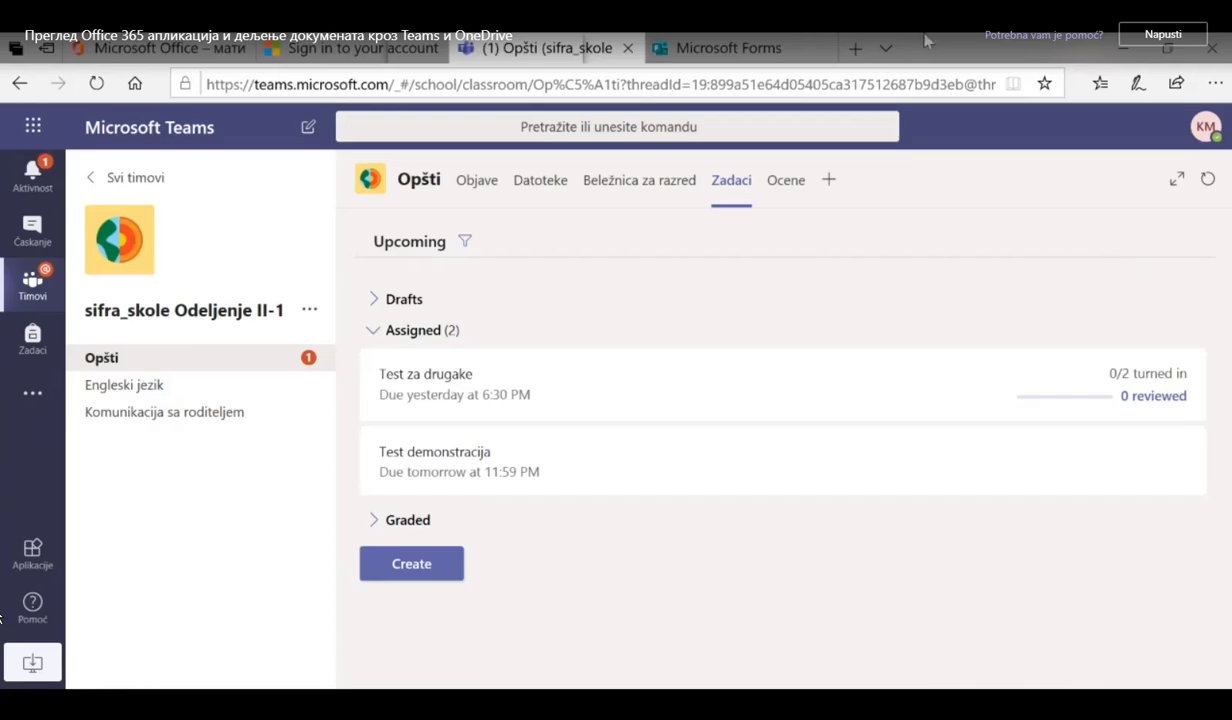
View the Test demonstracija notification in the activity feed and return to the class team's list of assignments.
left_click(27, 193)
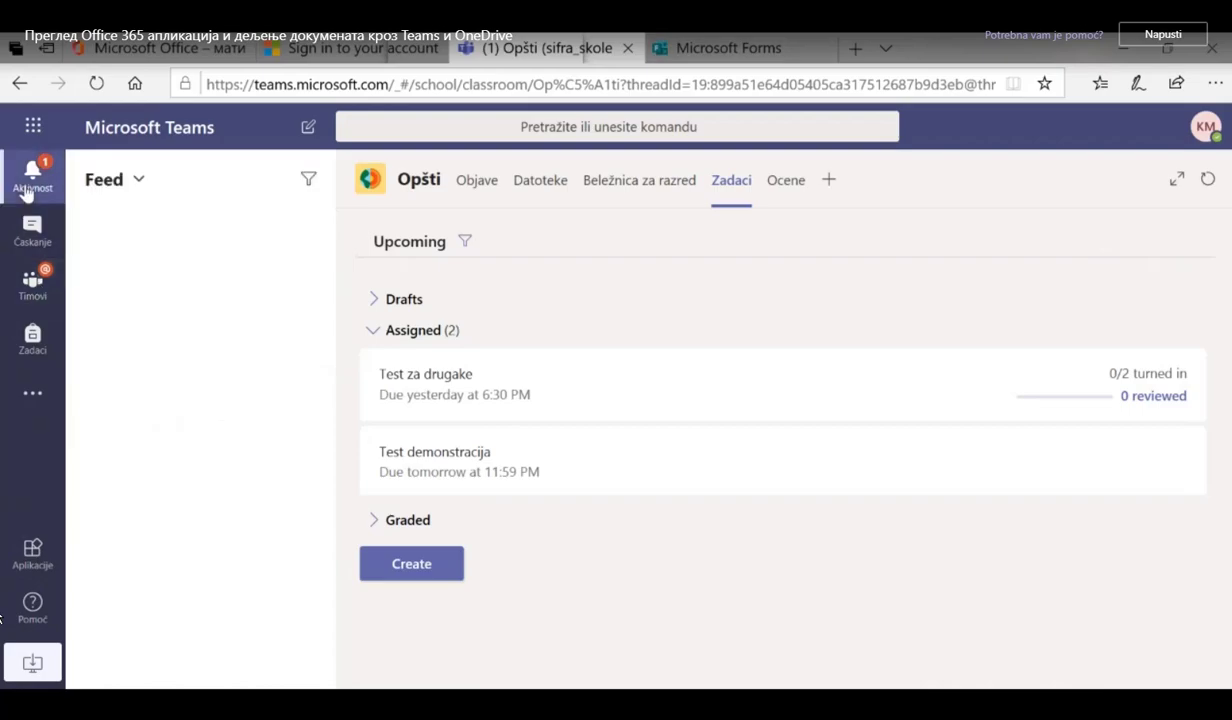
left_click(201, 280)
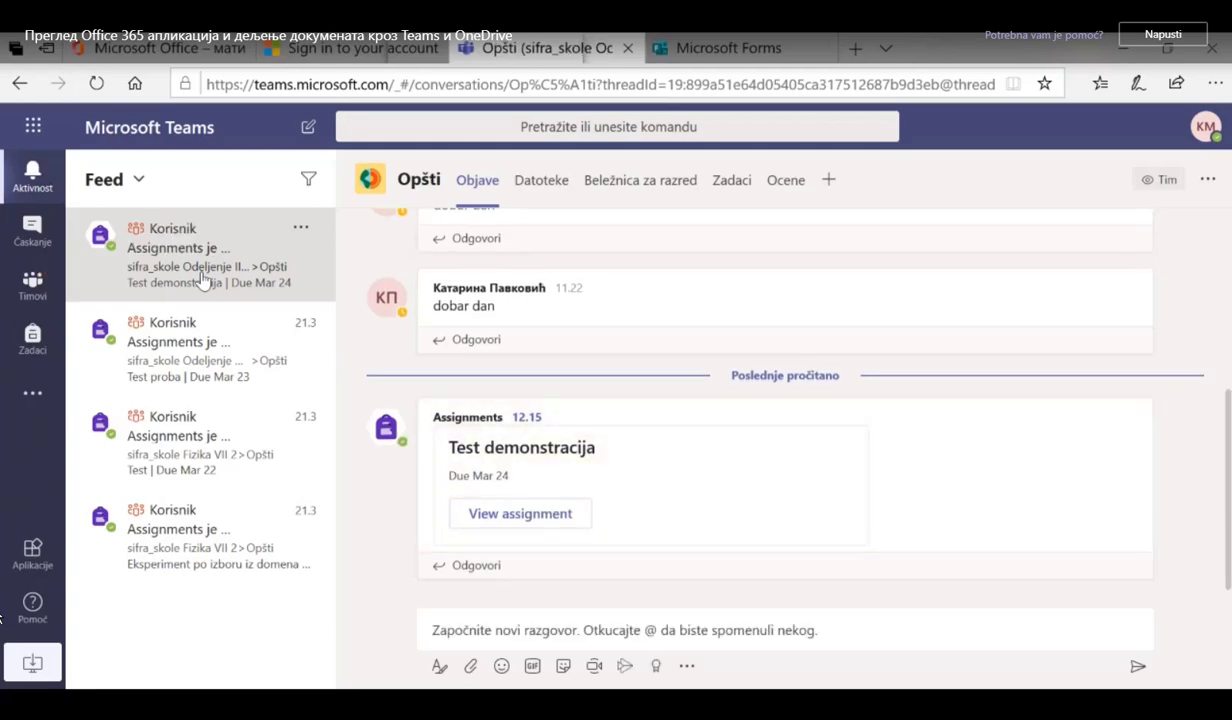
left_click(27, 298)
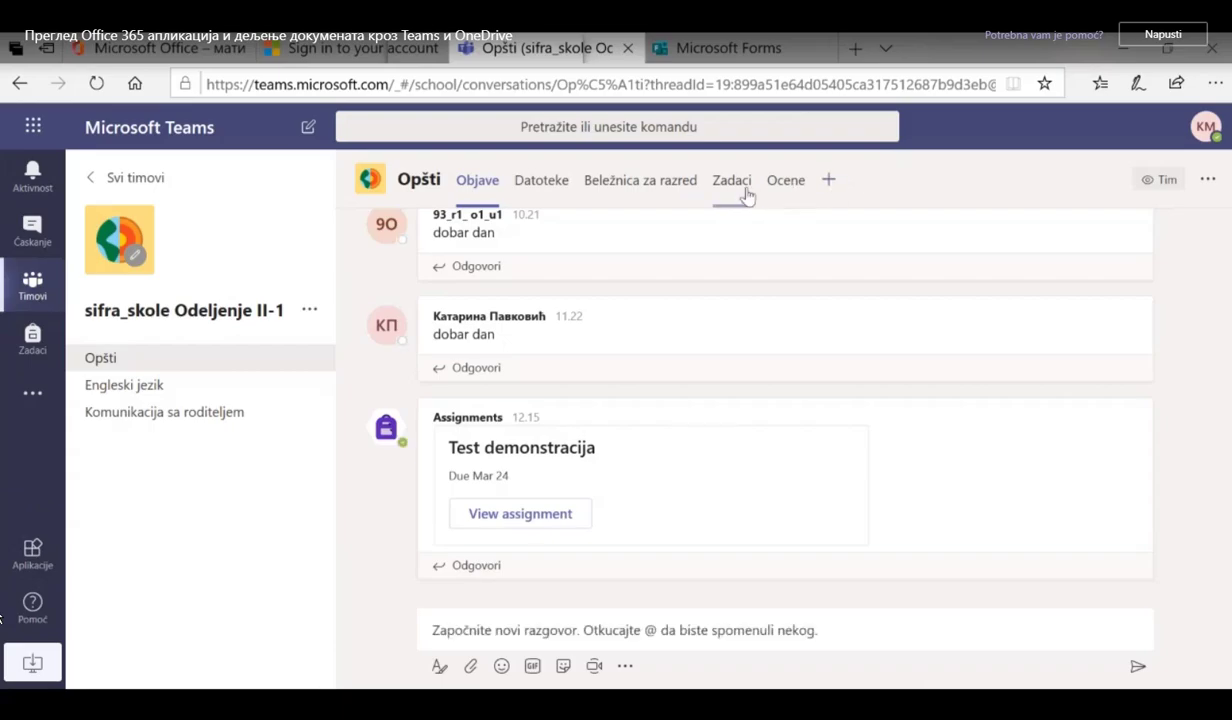
left_click(731, 181)
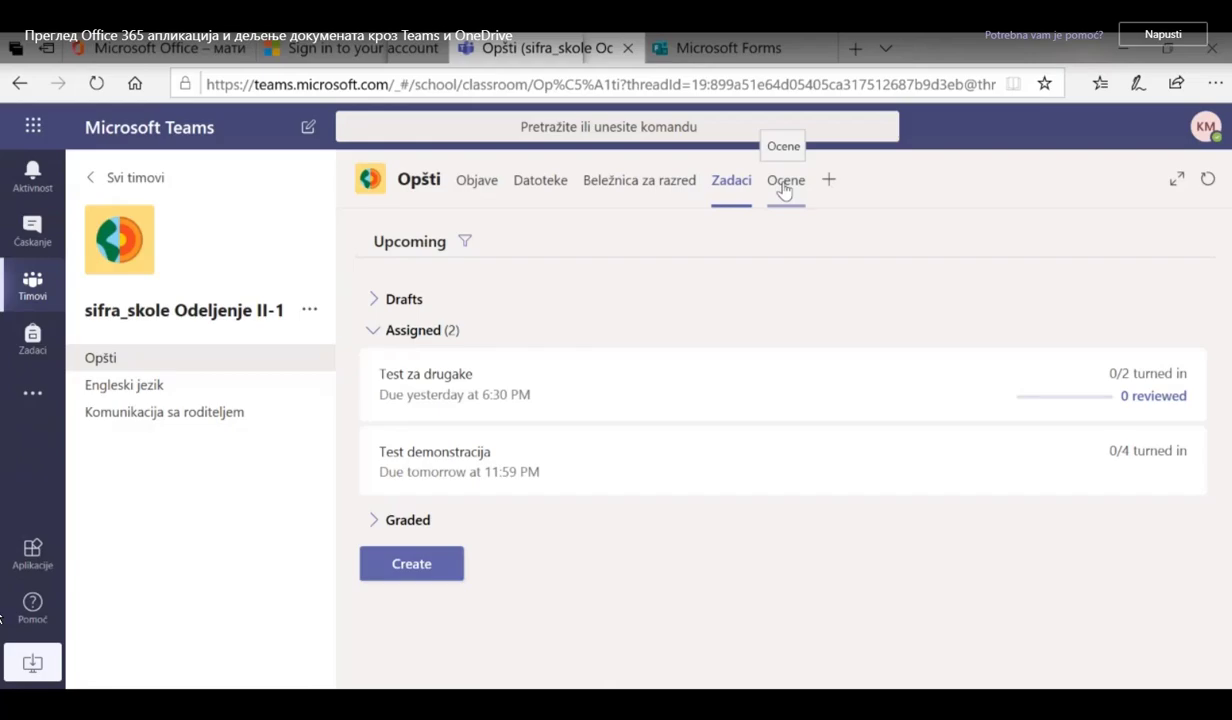
Show the grades of the Opšti channel, export them to Excel and open the exported CSV file.
left_click(784, 189)
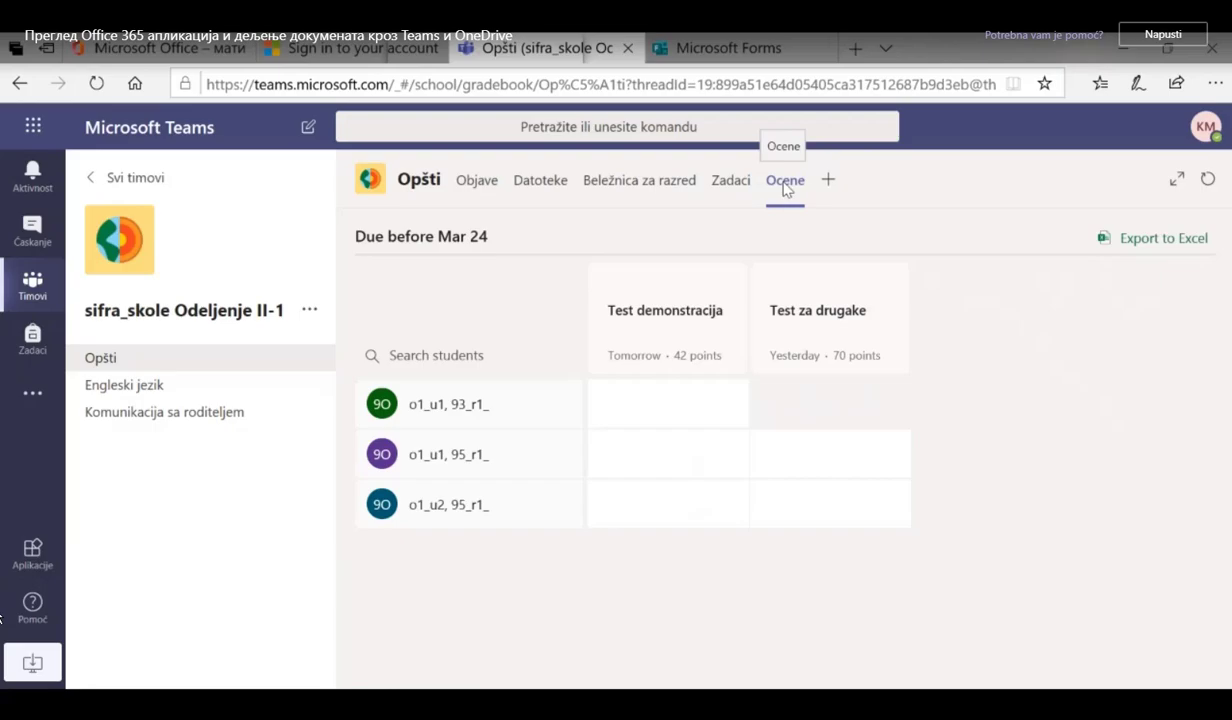
left_click(1189, 250)
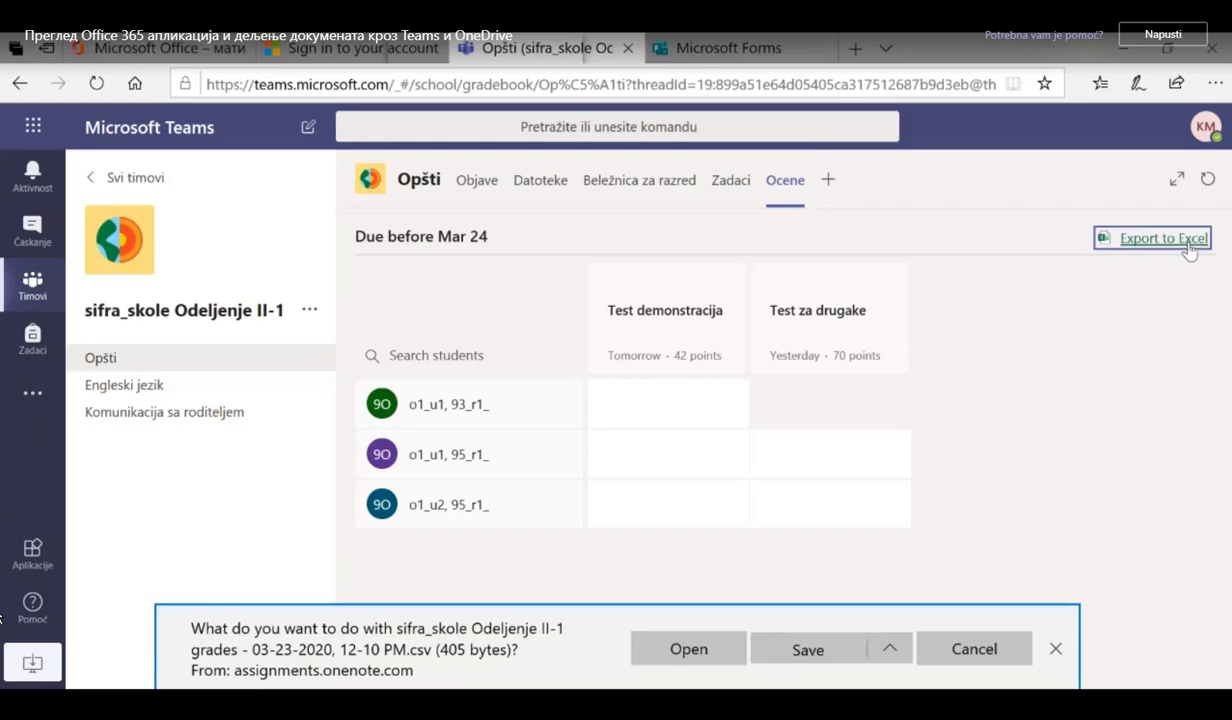
left_click(677, 651)
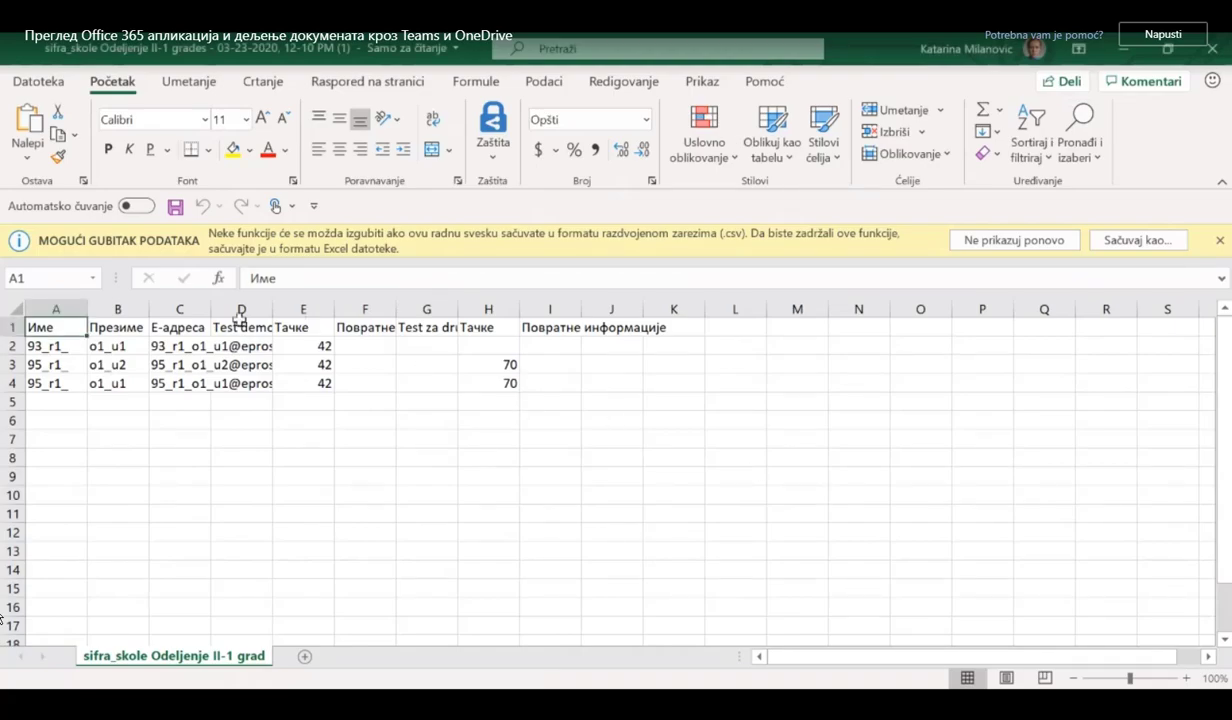
Widen columns B, C, D, F and G so the surname, e-mail, Test demonstracija, feedback and Test za drugake columns are readable.
left_click_drag(273, 309, 405, 318)
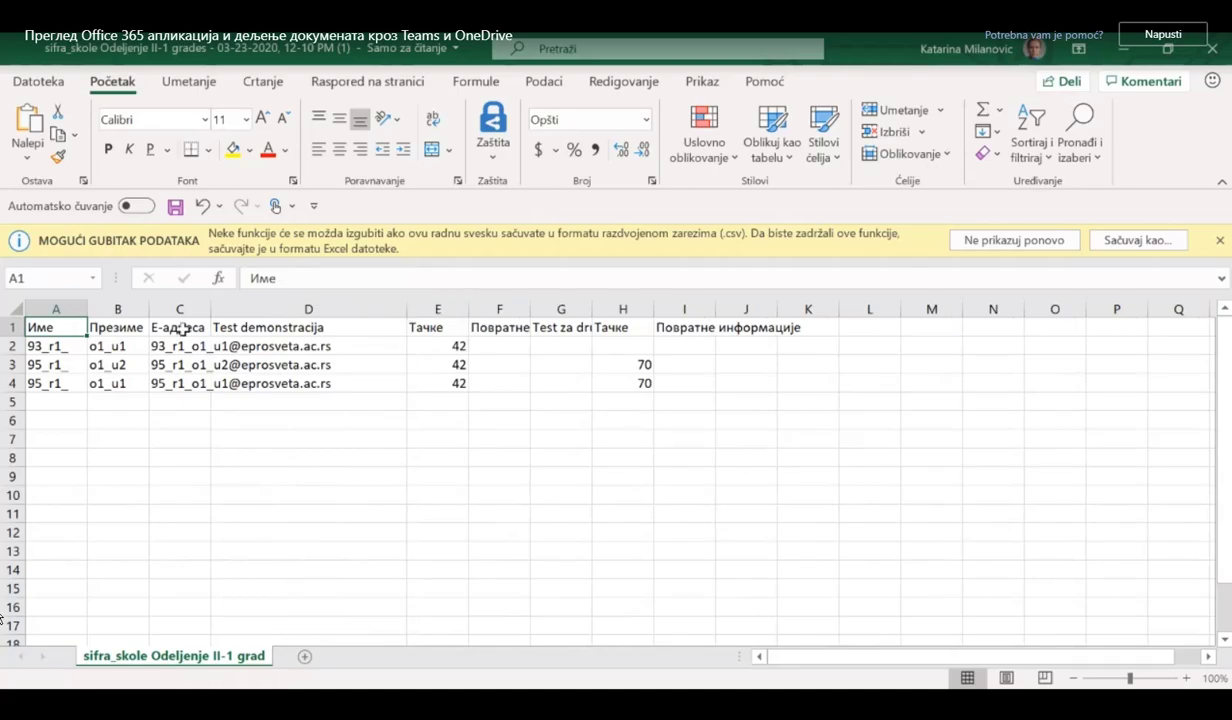
left_click_drag(211, 309, 338, 311)
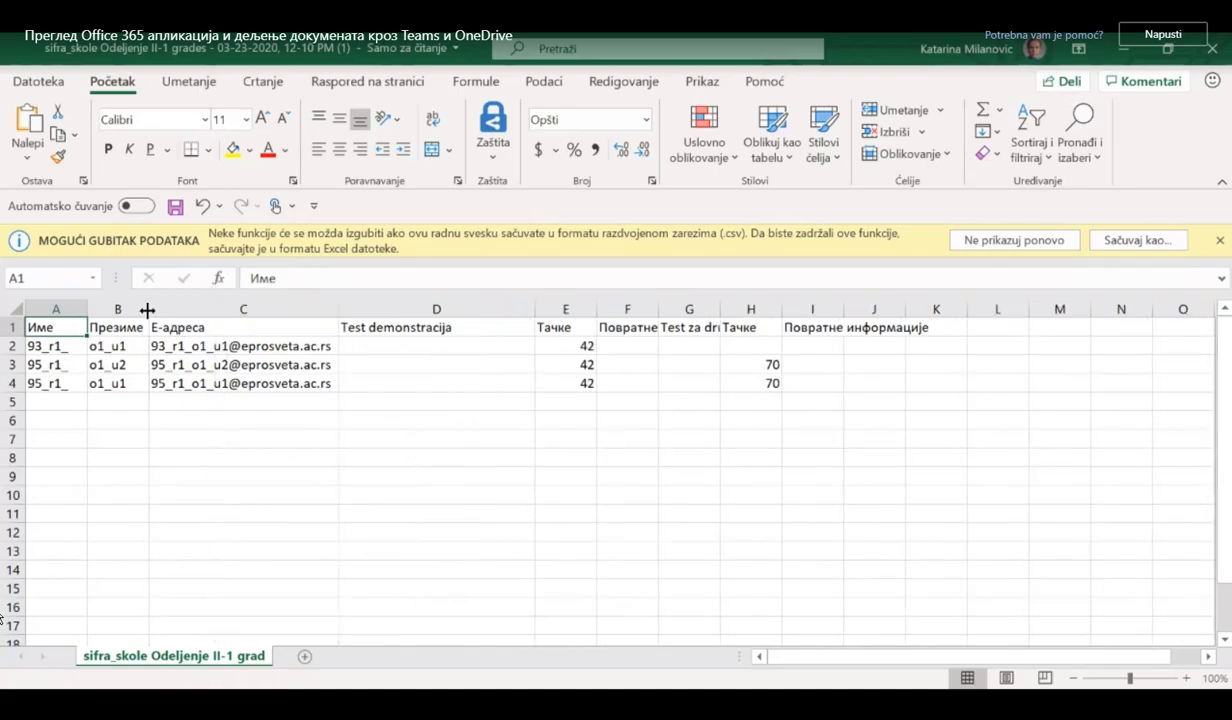
left_click_drag(143, 309, 217, 309)
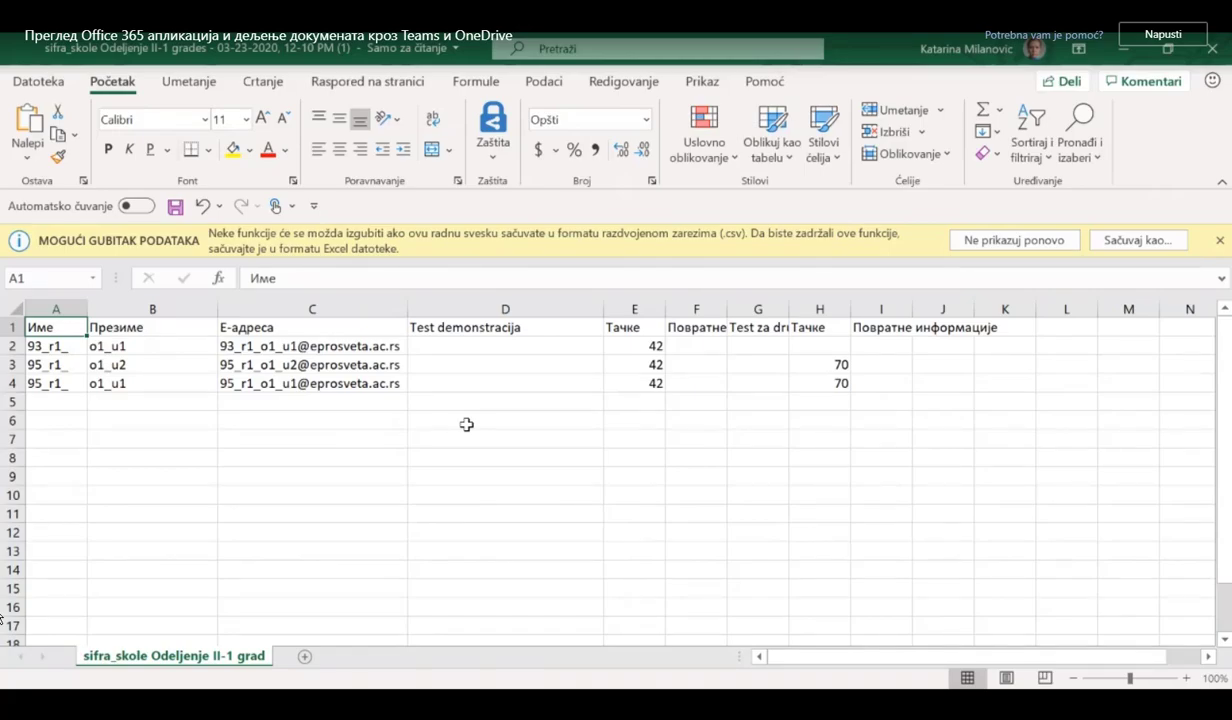
left_click(452, 345)
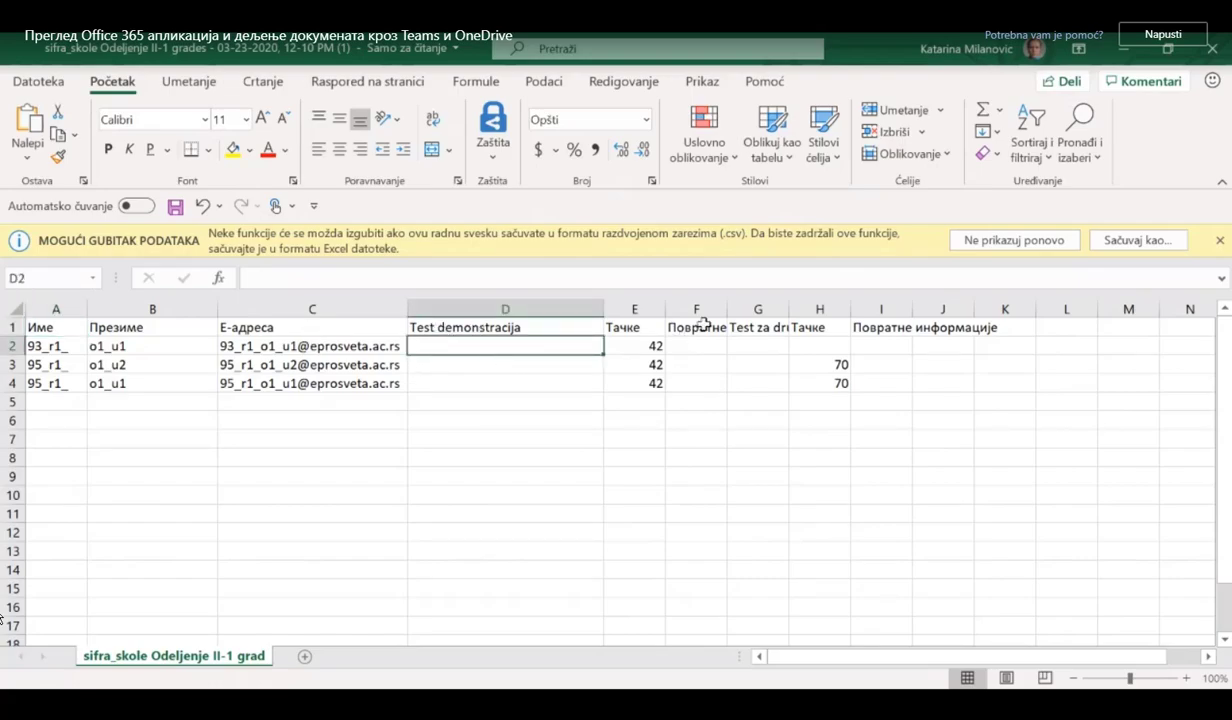
left_click_drag(727, 309, 845, 310)
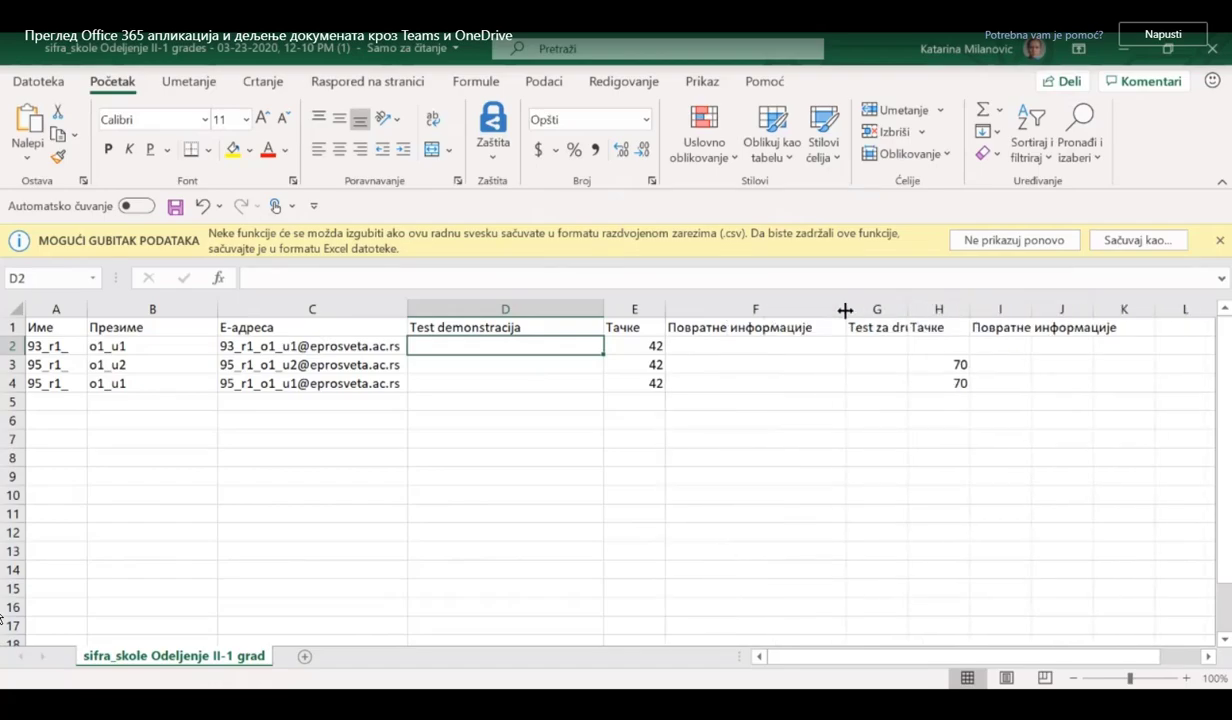
left_click(640, 309)
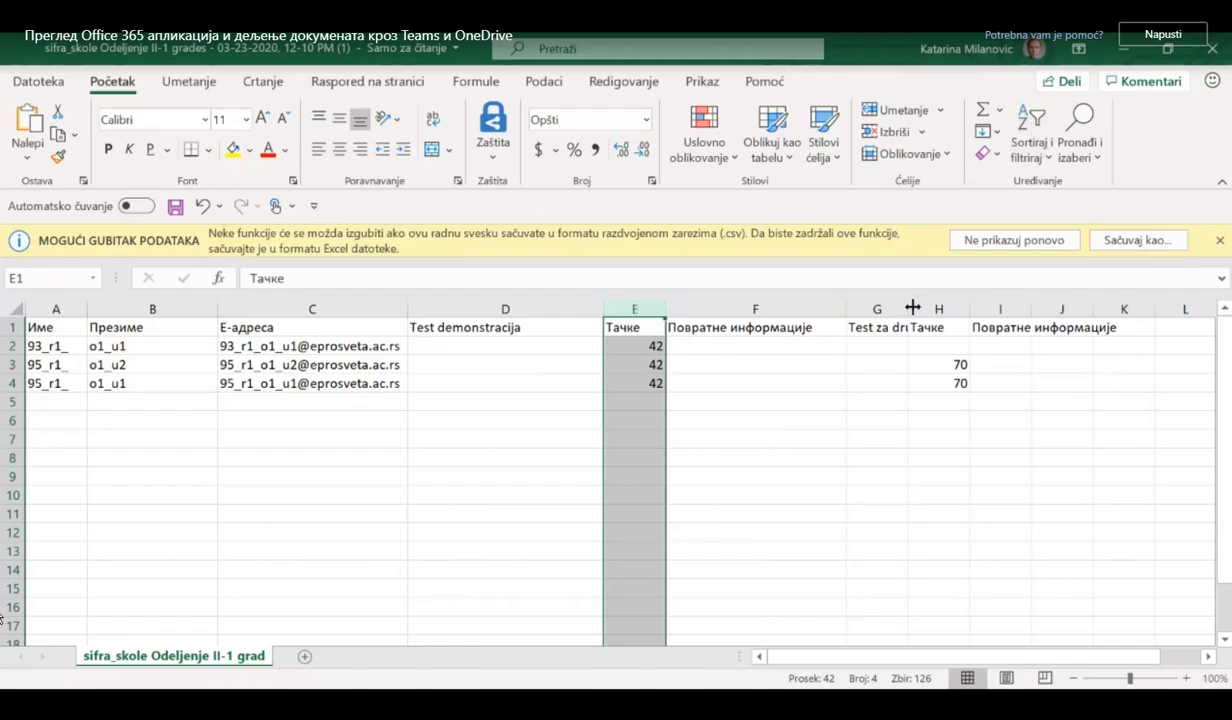
left_click_drag(912, 307, 1045, 310)
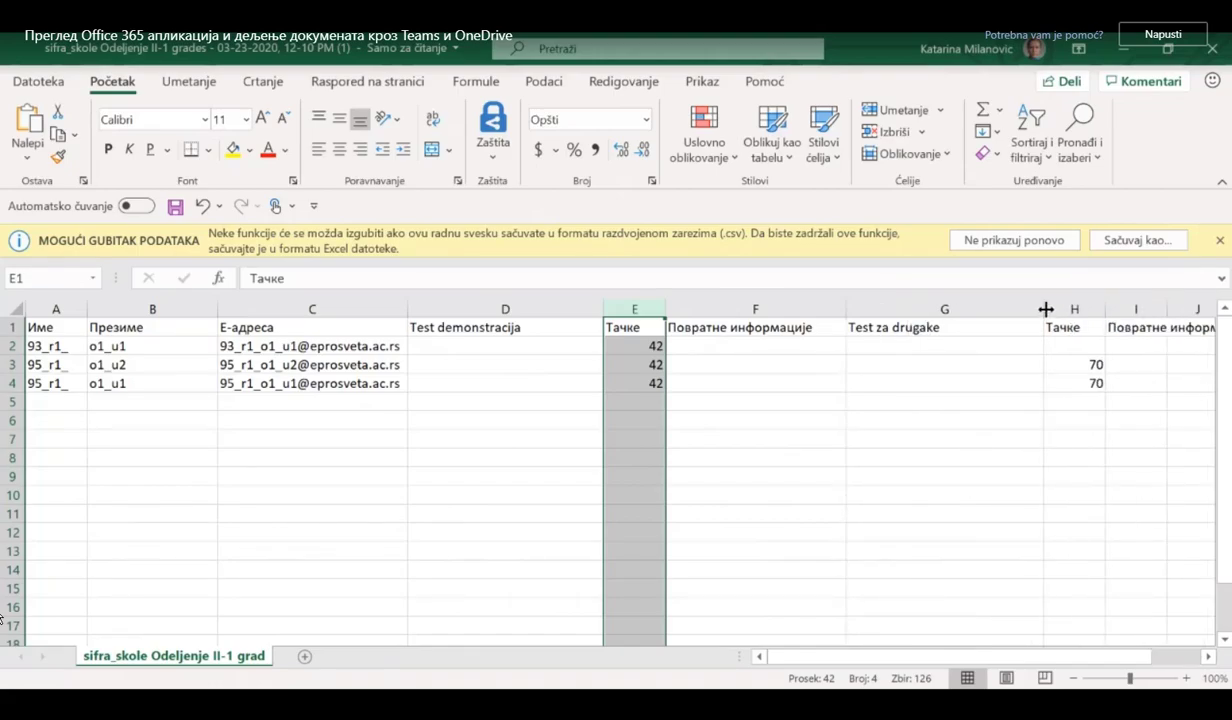
Highlight the Test demonstracija and Test za drugake columns in turn and close the exported grades workbook.
left_click(547, 308)
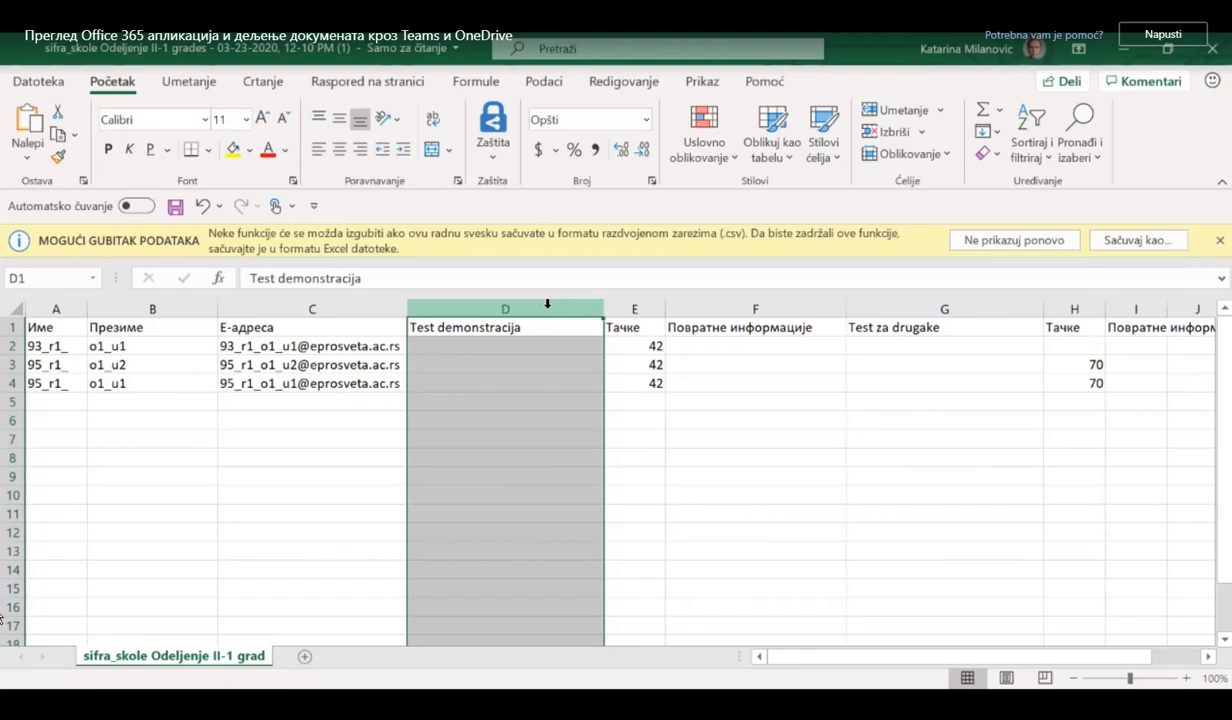
left_click(945, 308)
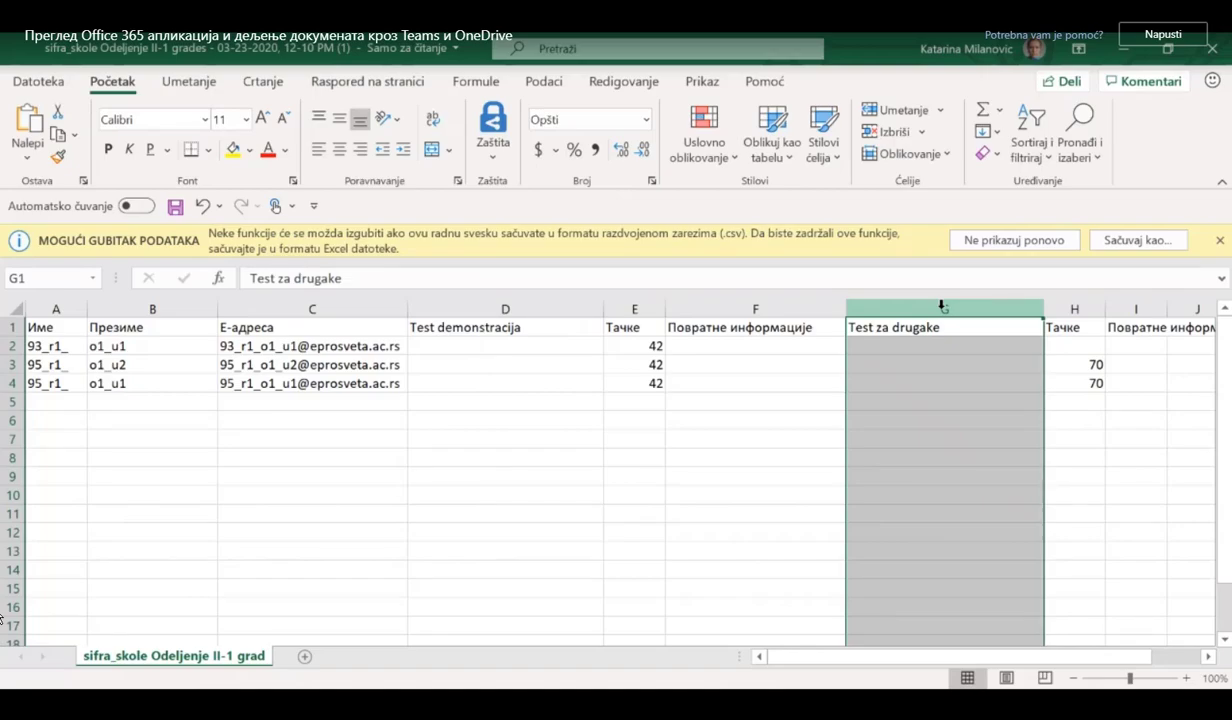
left_click(1214, 58)
left_click(548, 399)
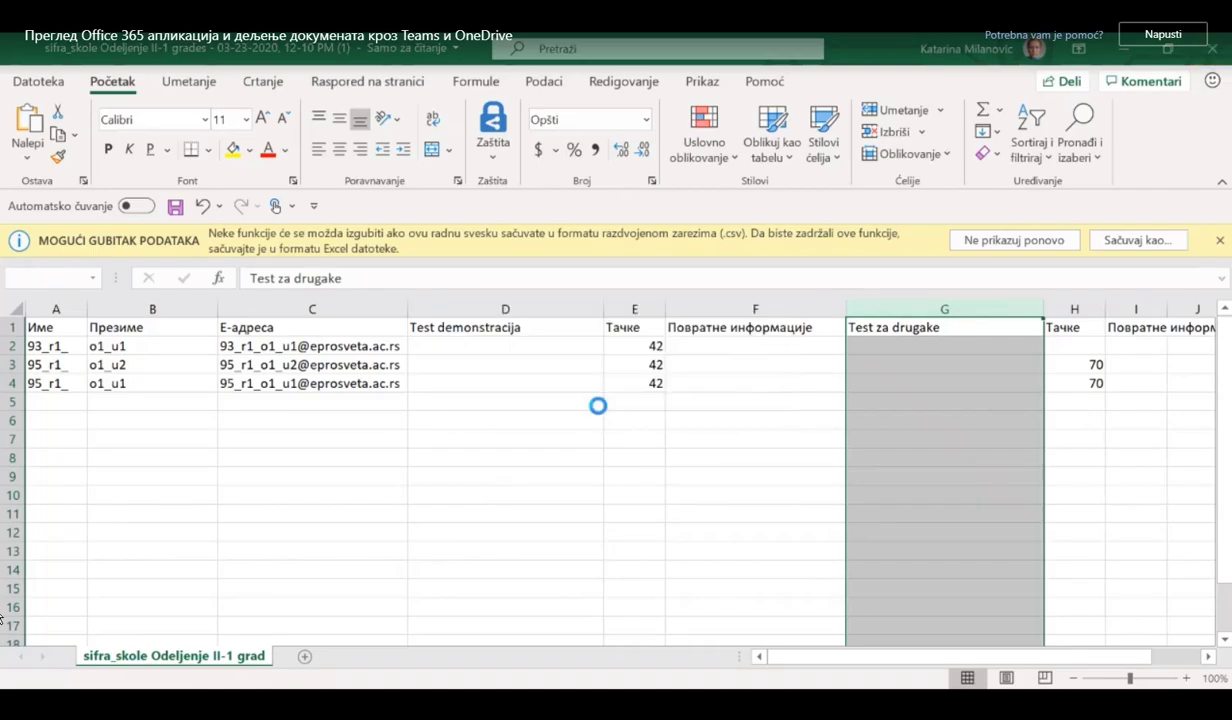